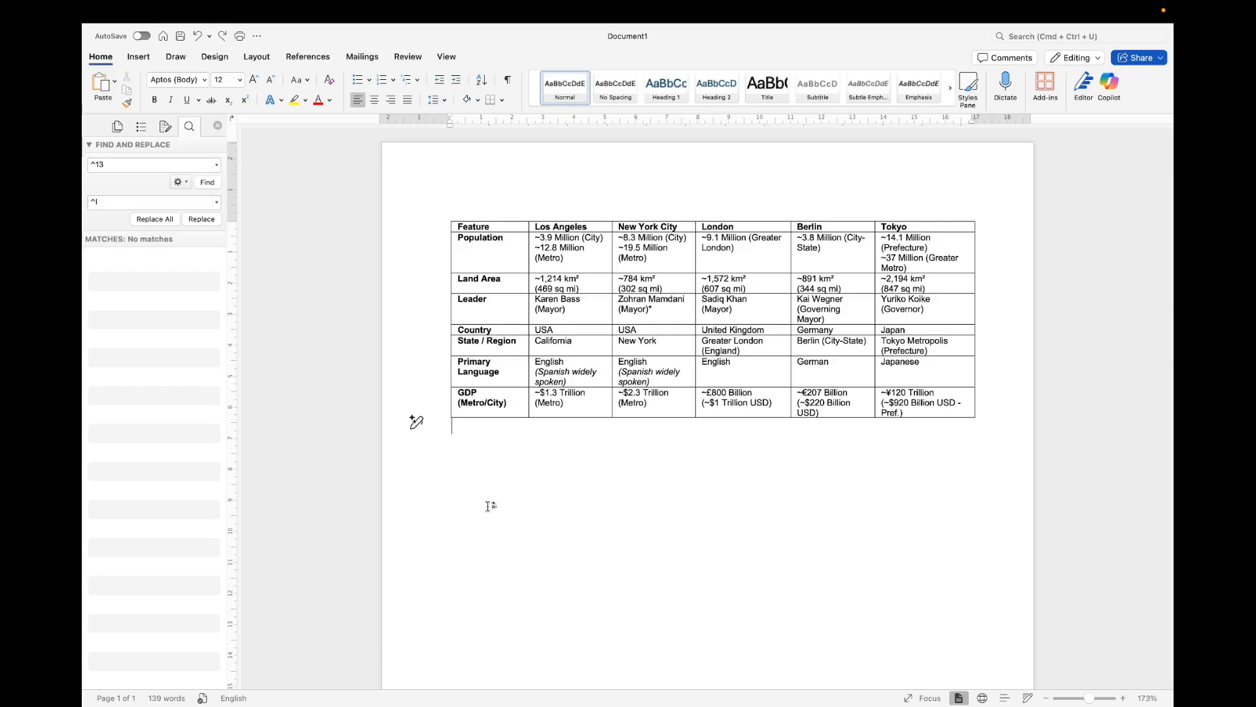
Copy the whole city comparison table from the Word document, paste it onto the Affinity pages 2,3 spread, and move it across the spine
key(ctrl+Right)
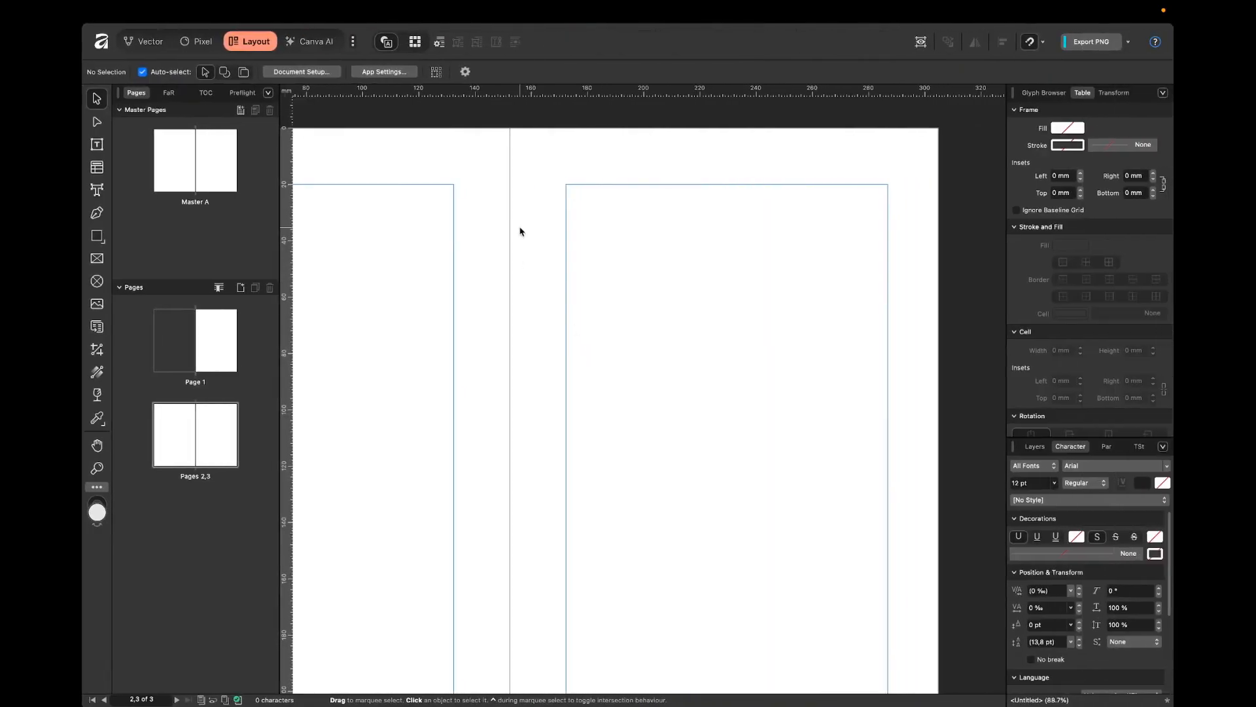
key(super+0)
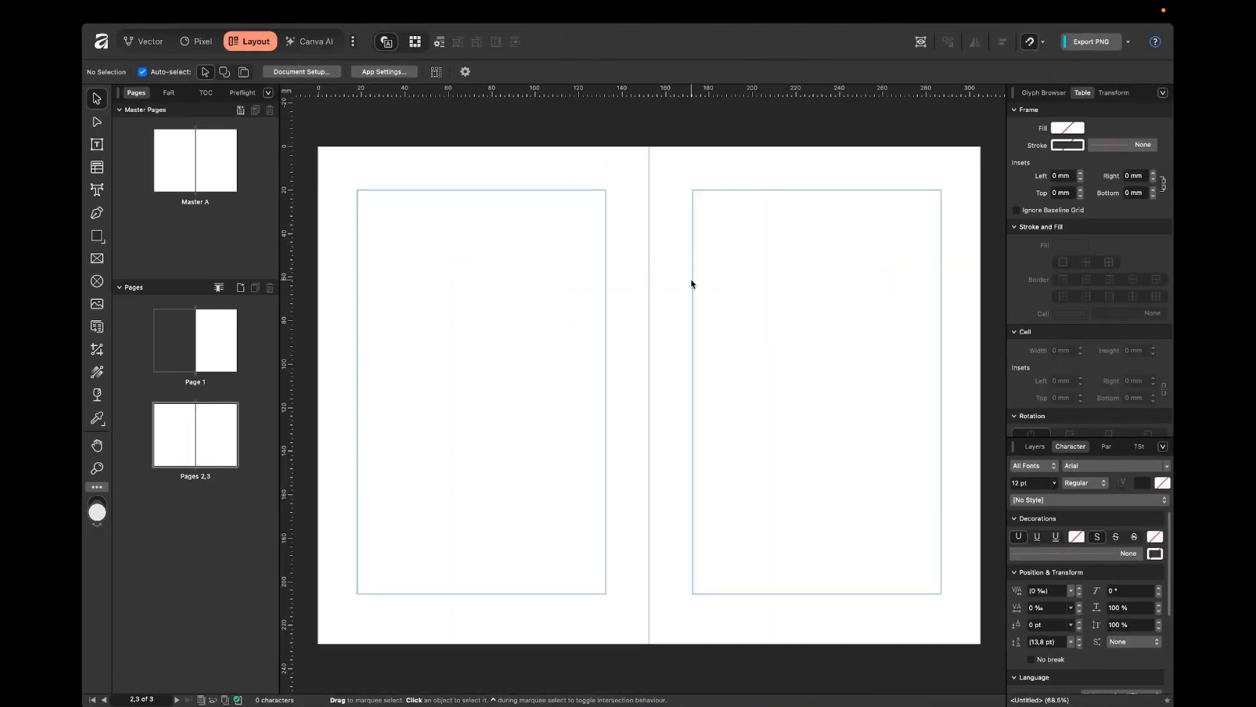
key(ctrl+Left)
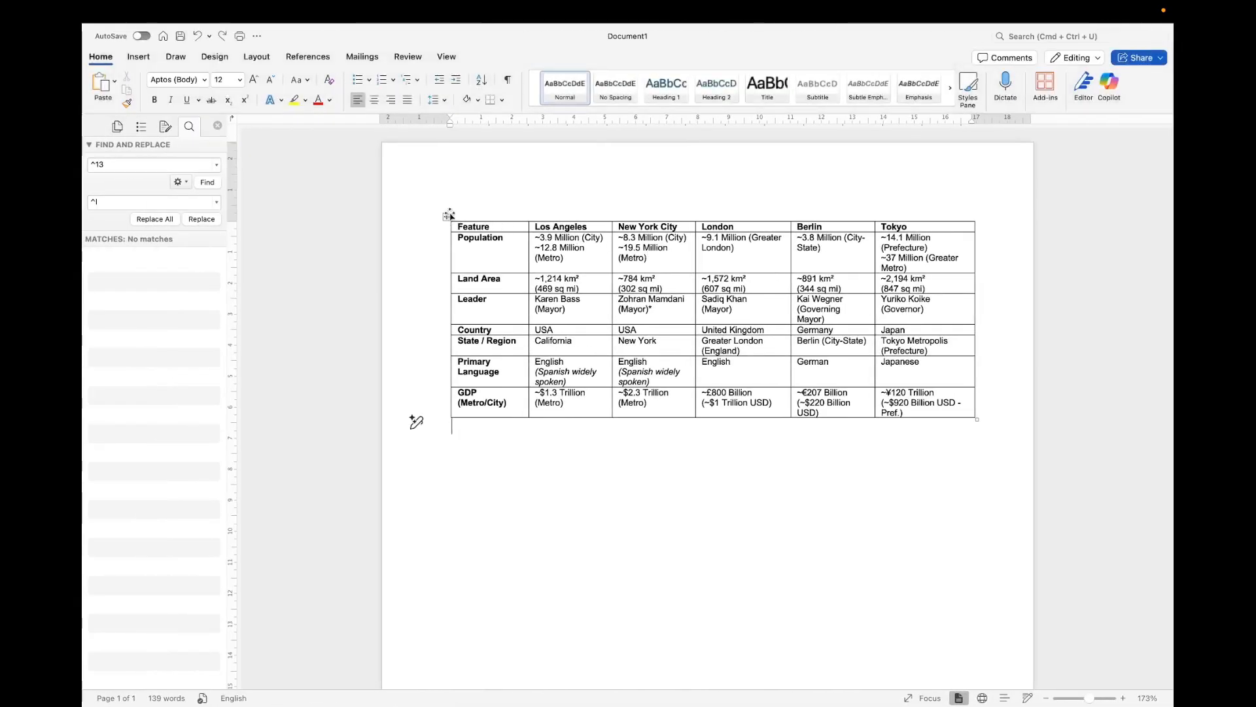
click(447, 217)
key(ctrl+Right)
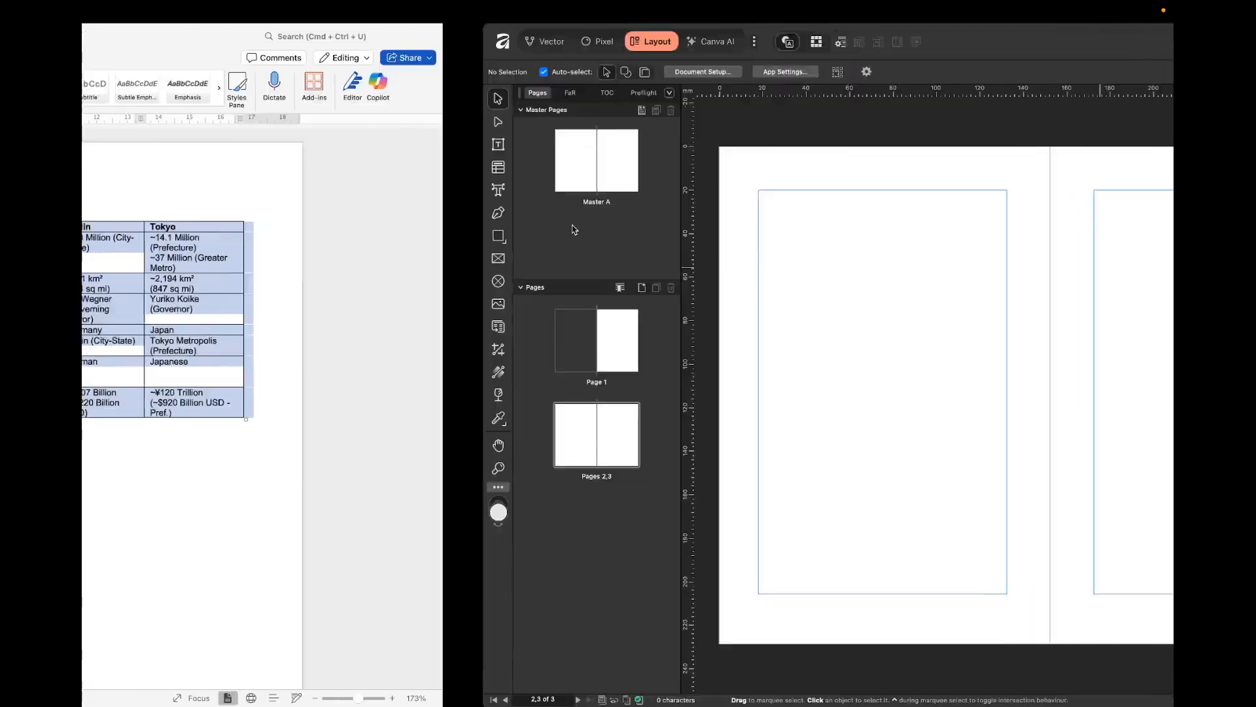
key(super+v)
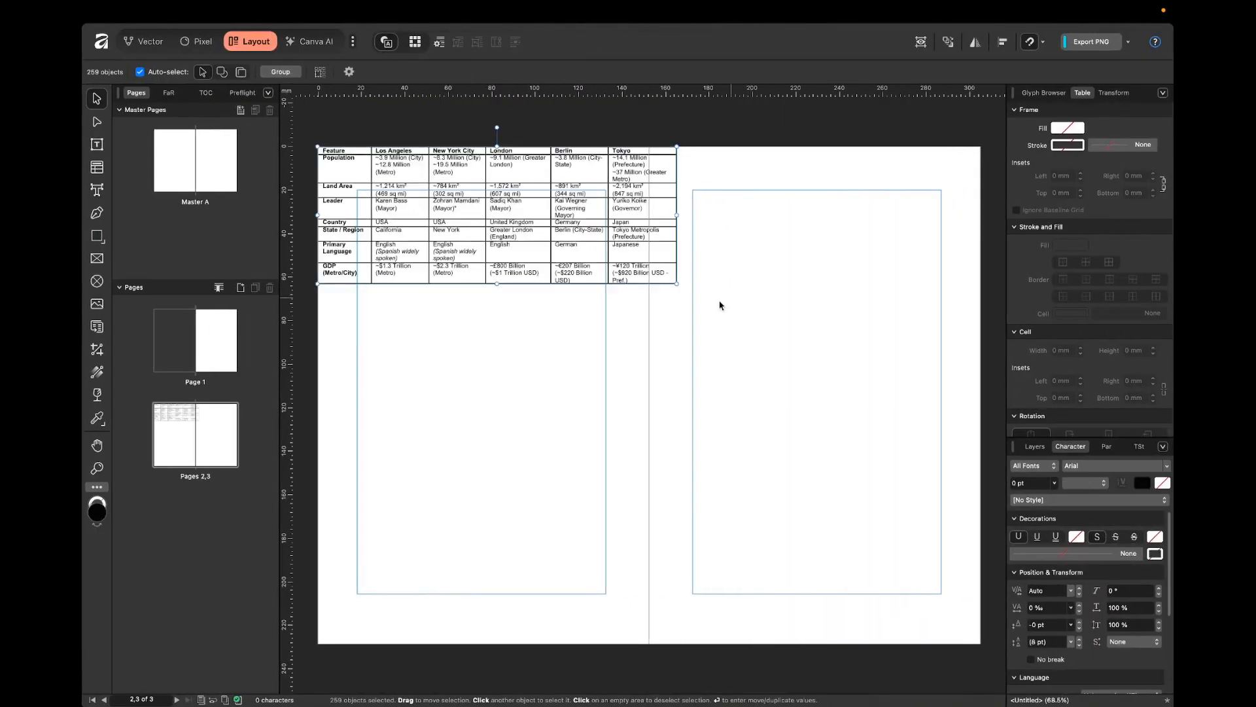
drag(726, 264, 789, 296)
Examine how the pasted table is built by selecting and test-moving its individual text and line pieces
scroll(668, 282, up, 10)
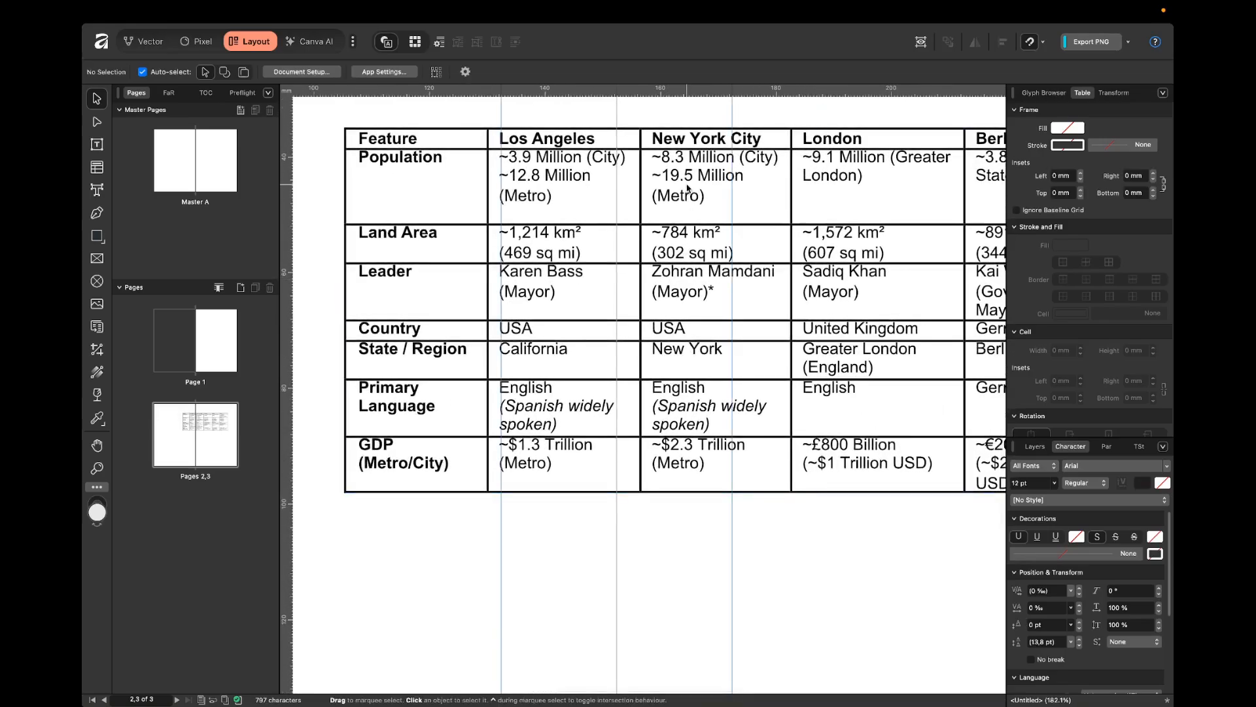
double_click(699, 175)
key(Escape)
scroll(711, 150, up, 2)
click(658, 224)
drag(689, 222, 691, 239)
click(785, 201)
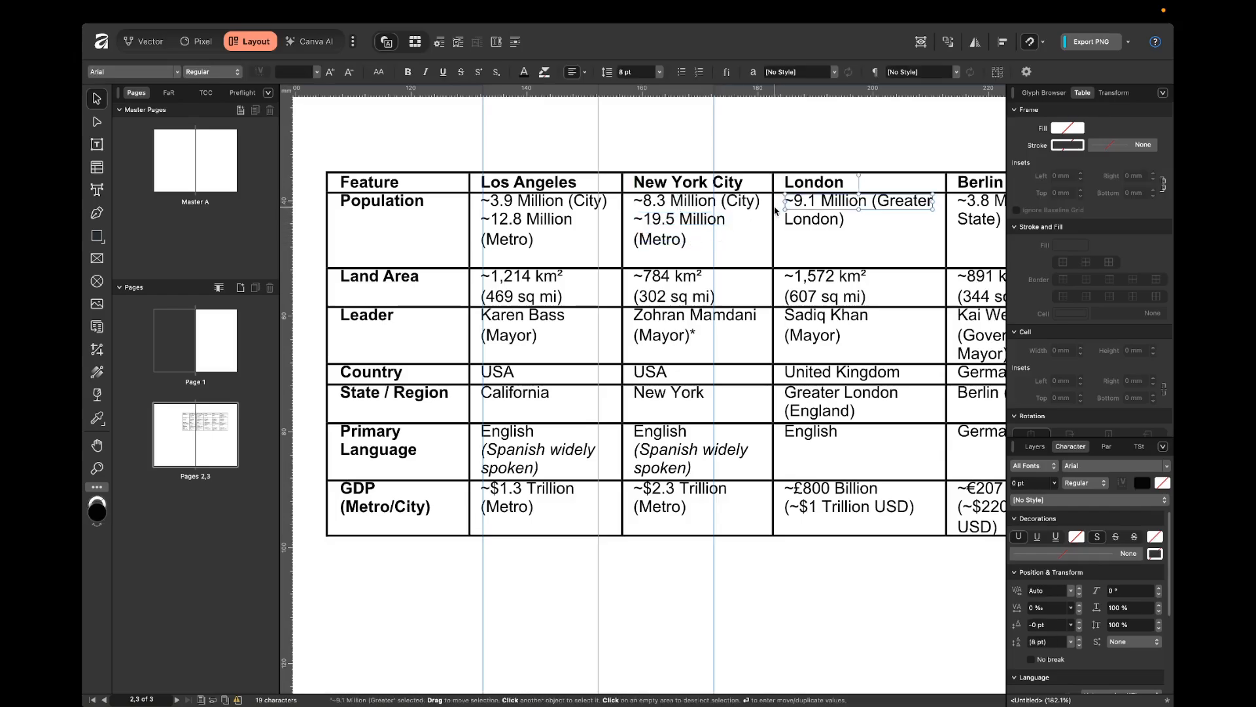
key(Escape)
click(692, 288)
key(super+z)
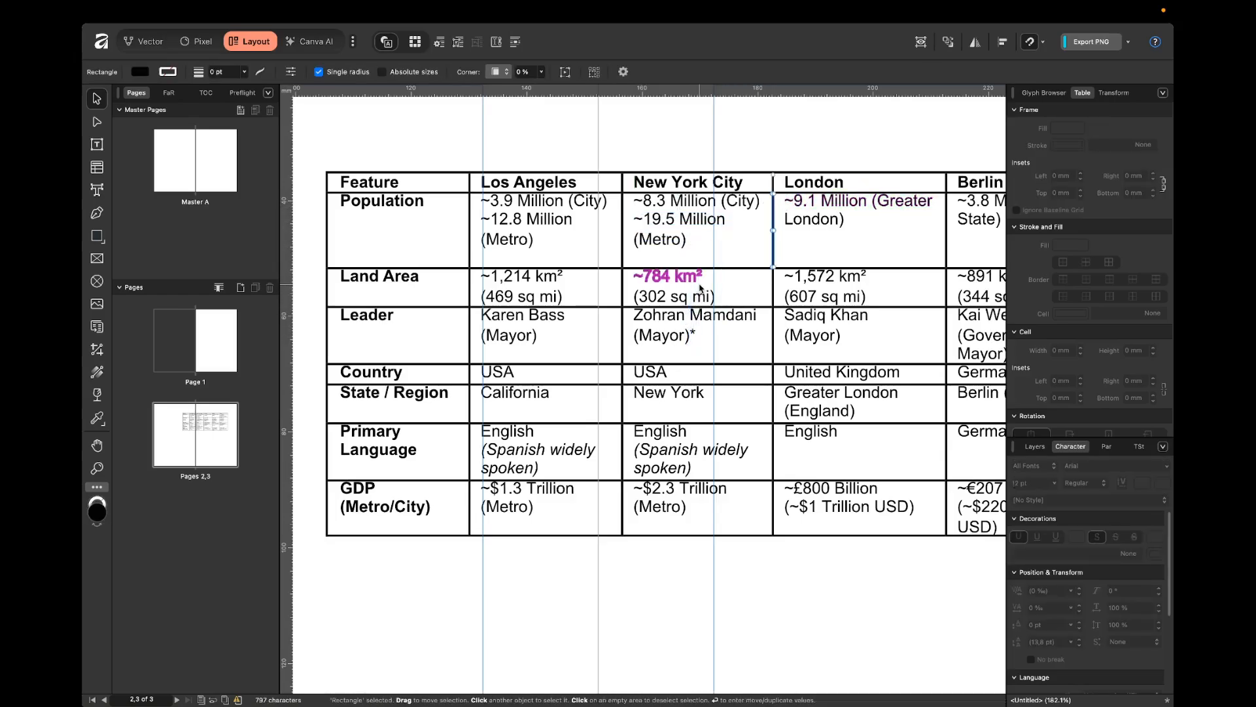
scroll(699, 287, up, 4)
scroll(700, 288, down, 6)
click(637, 148)
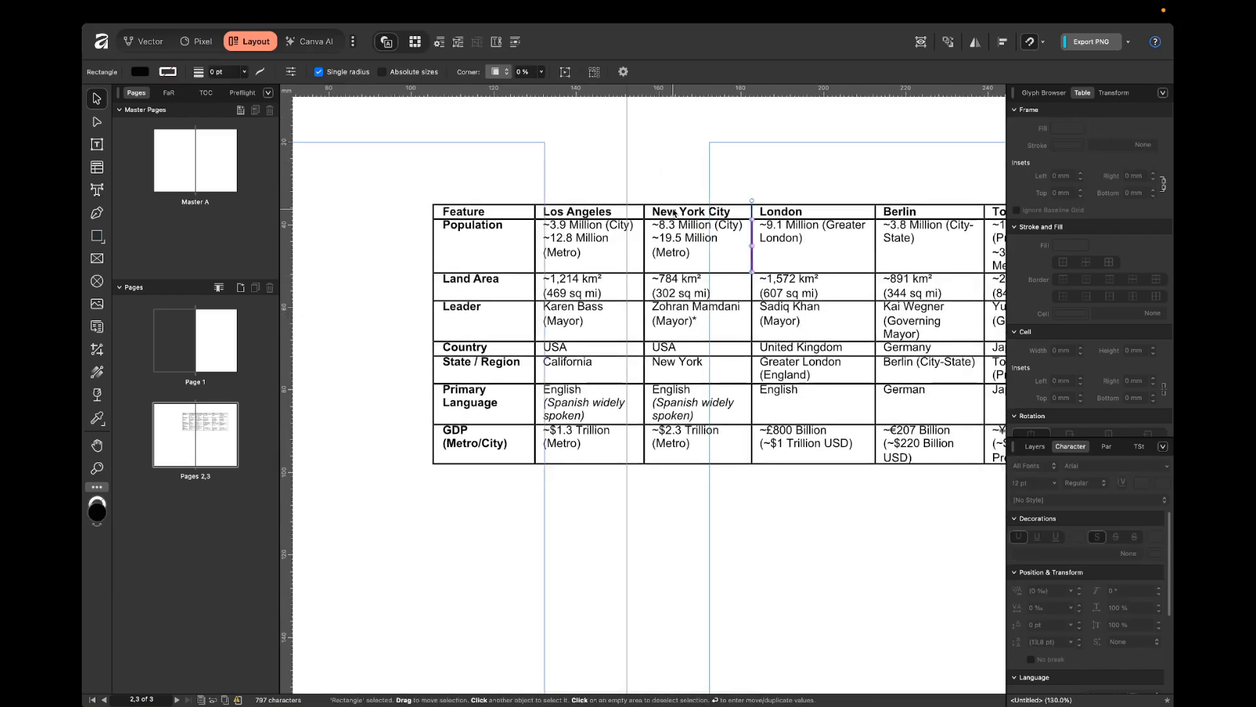
Delete all pasted table objects from the spread
key(super+a)
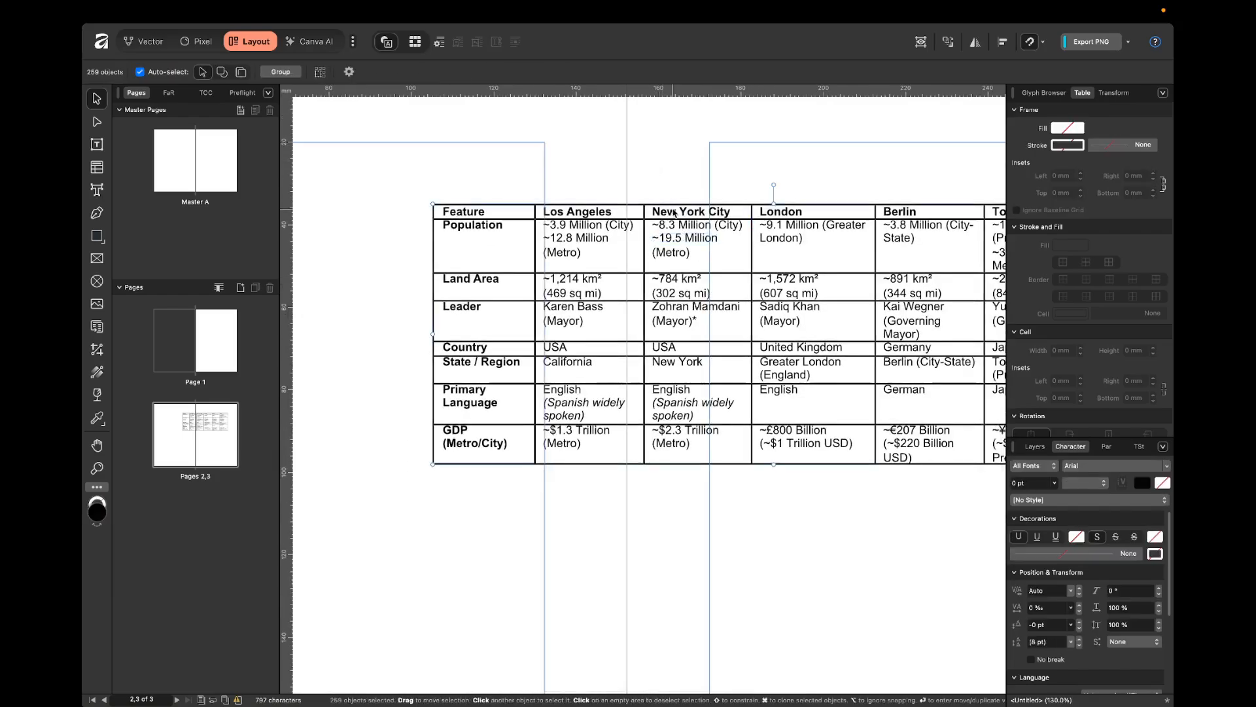
key(Delete)
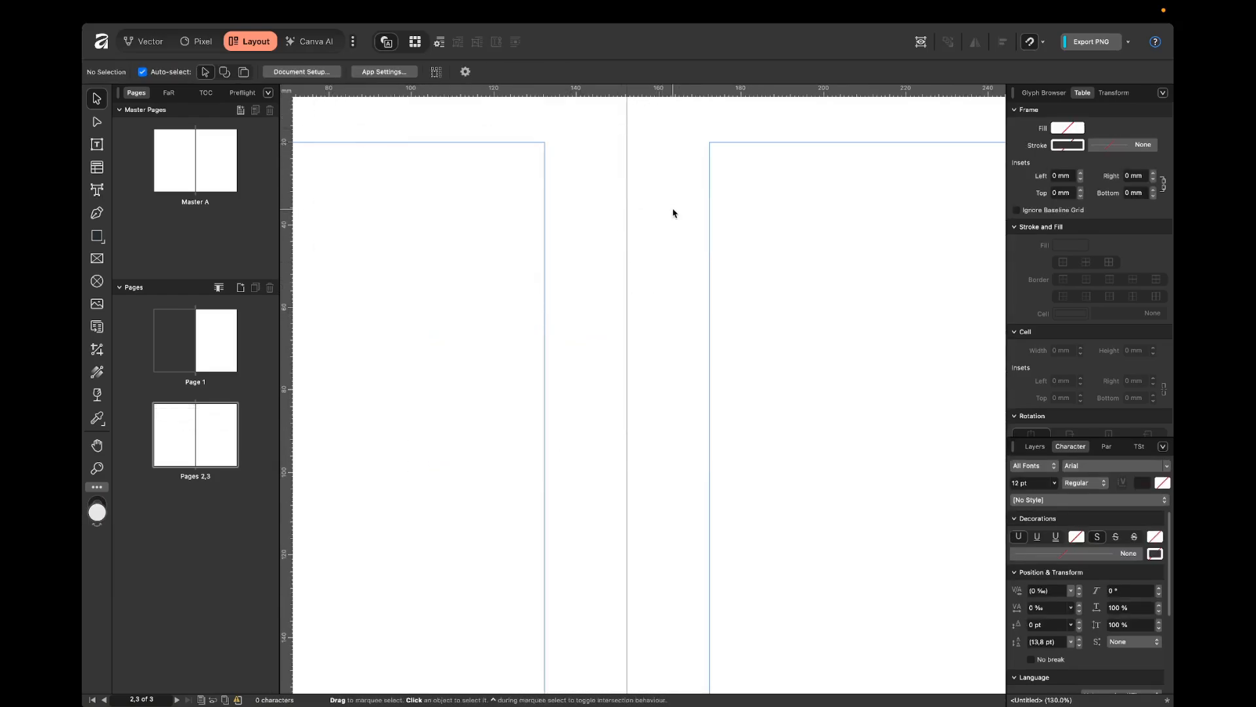
key(super+0)
key(ctrl+Left)
key(super+a)
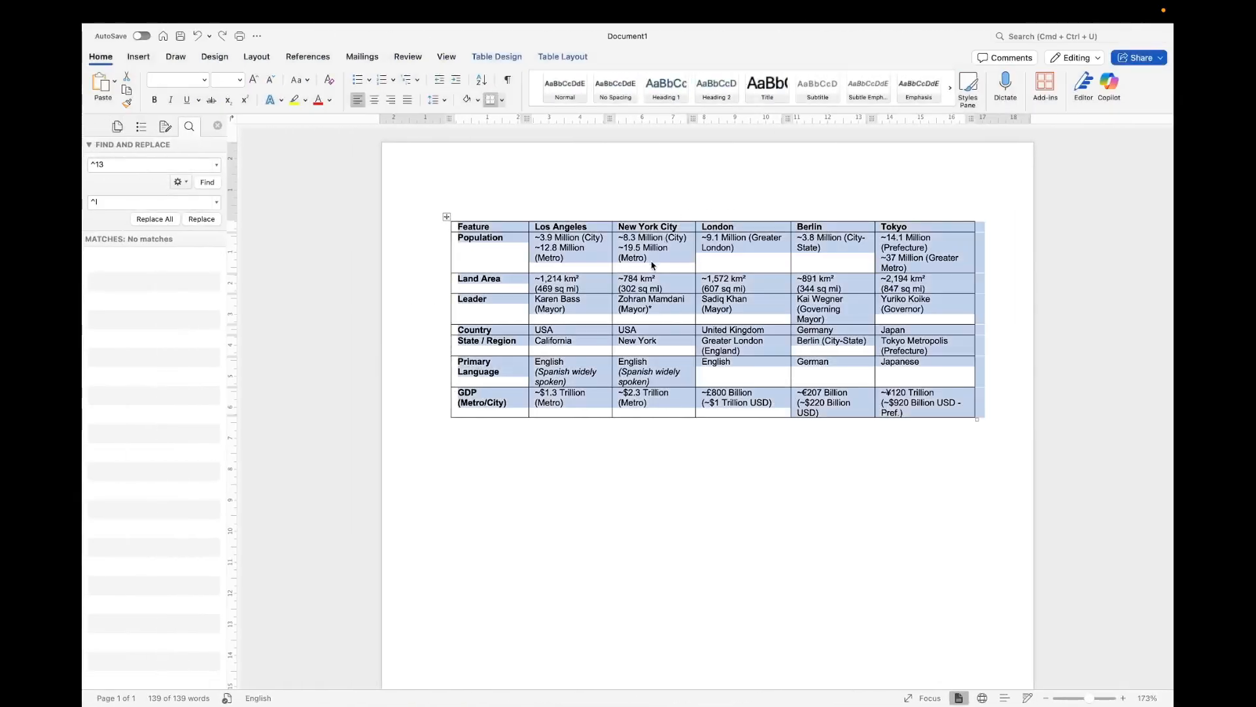
key(ctrl+Right)
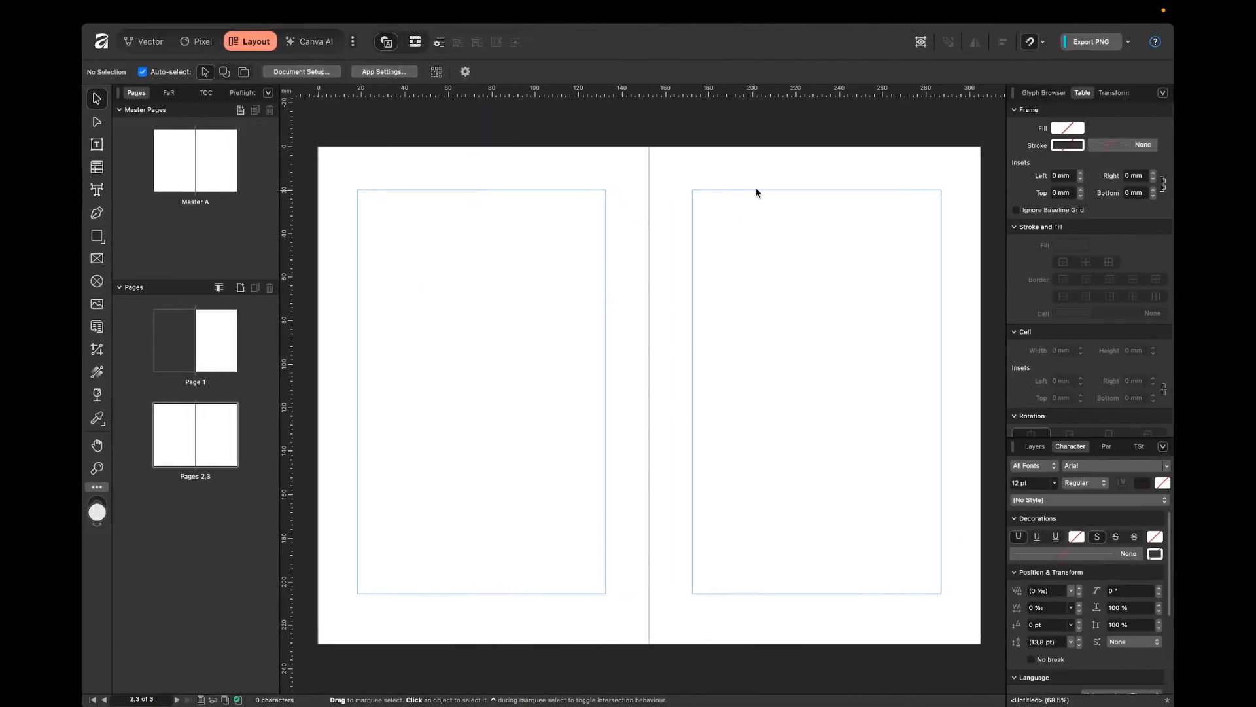
key(ctrl+Left)
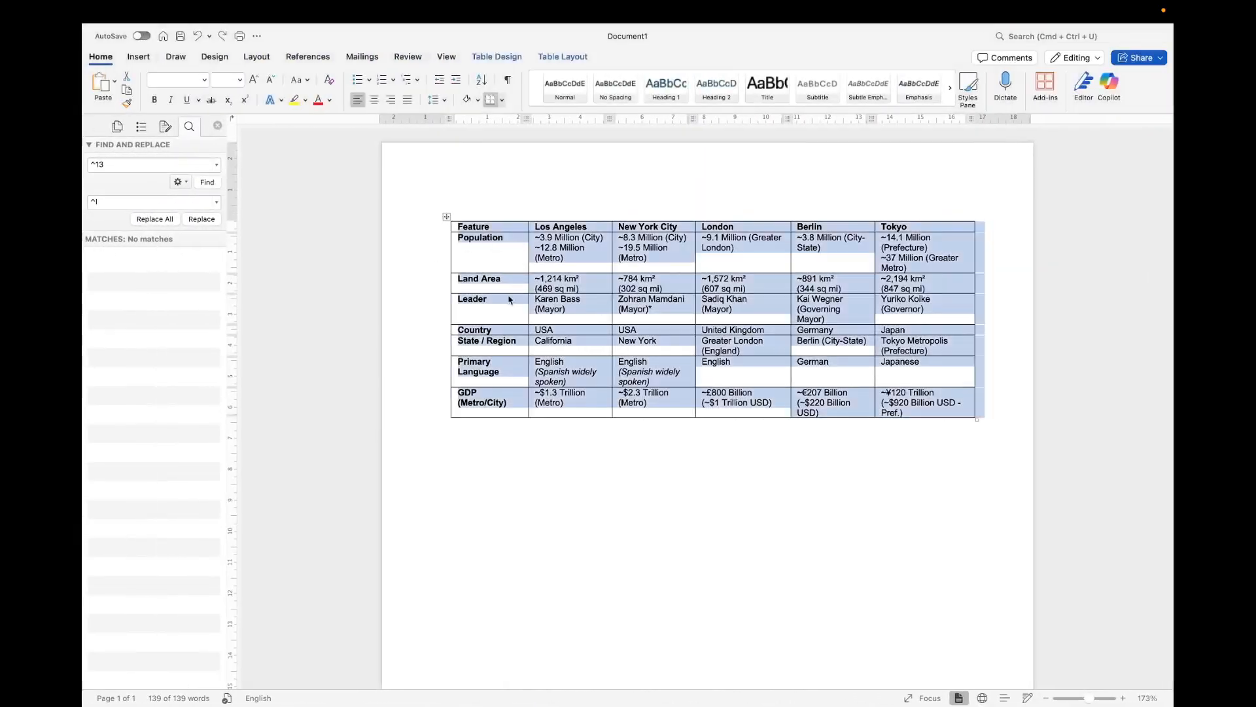
key(ctrl+Right)
Draw a table of 4 columns and 13 rows near the top of page 3, with cells about 27.1 × 4.4 mm
scroll(706, 255, right, 5)
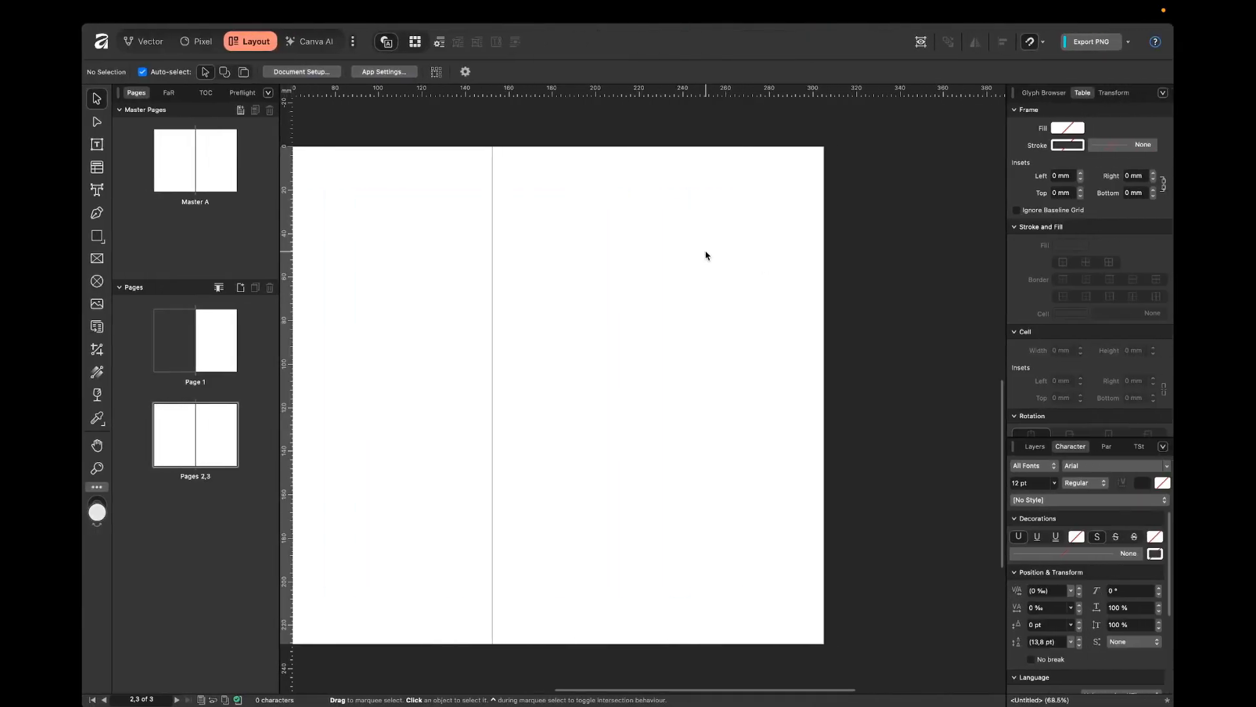
scroll(639, 213, up, 3)
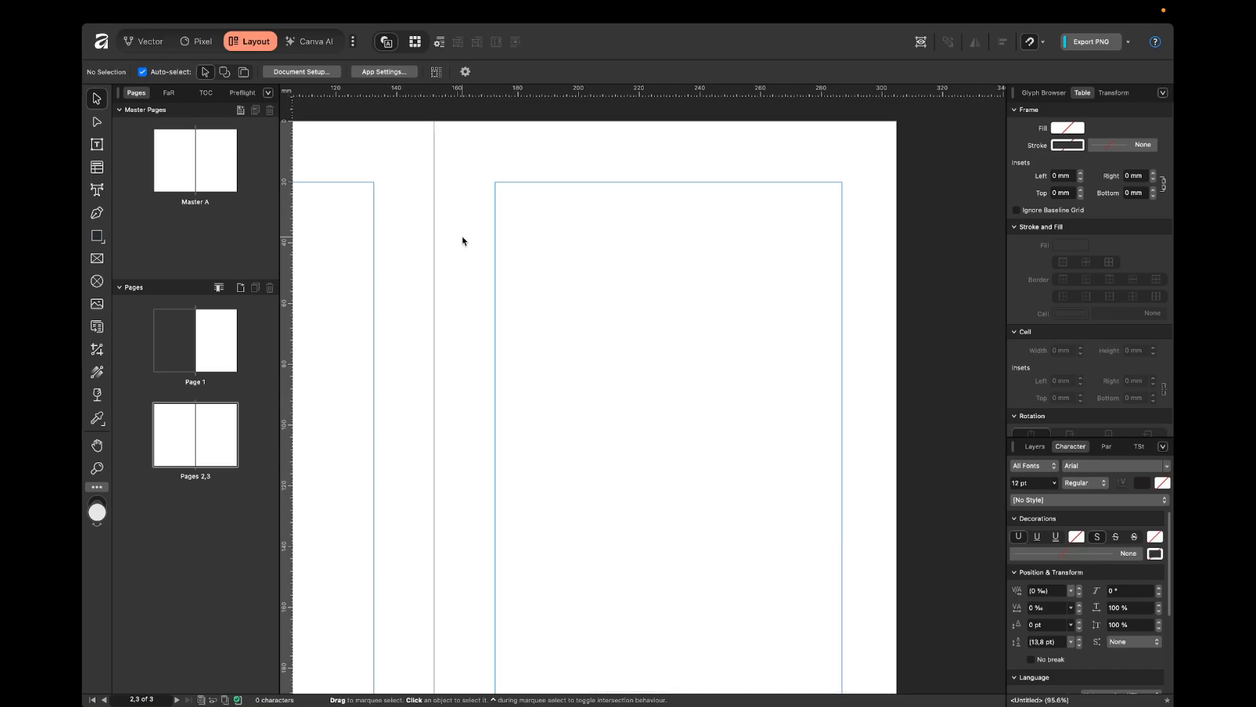
key(shift+t)
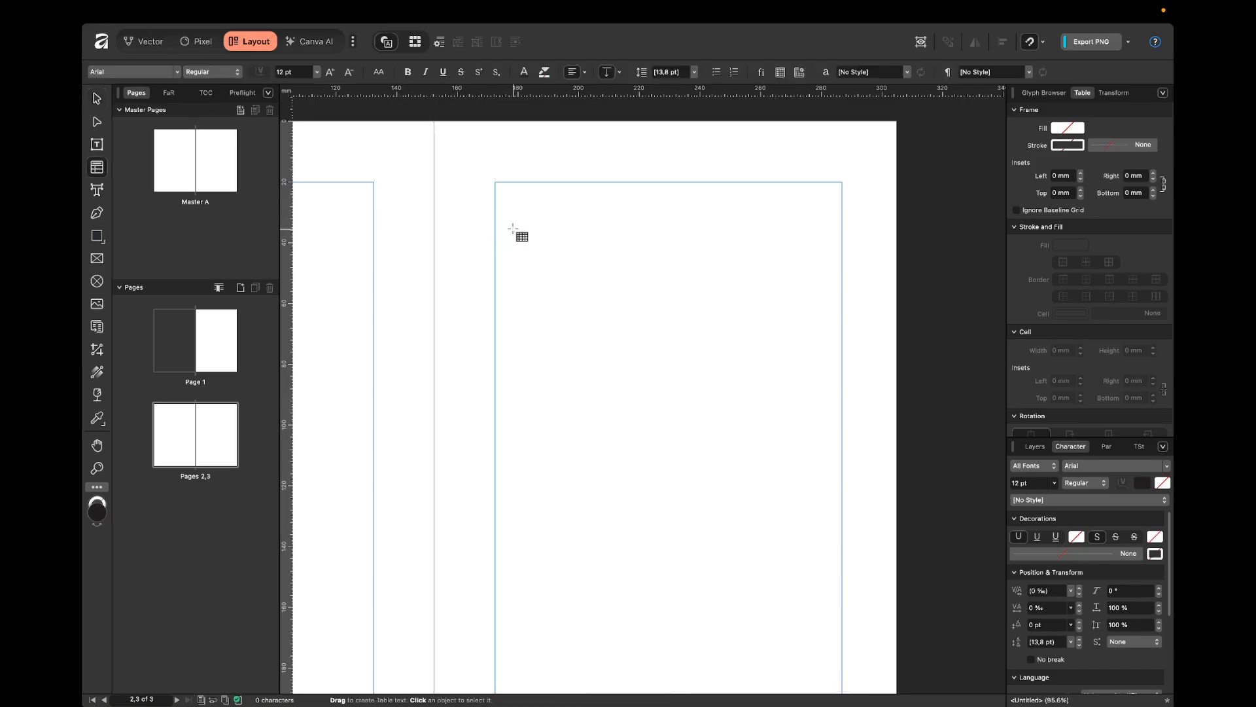
drag(533, 217, 657, 300)
key(super+z)
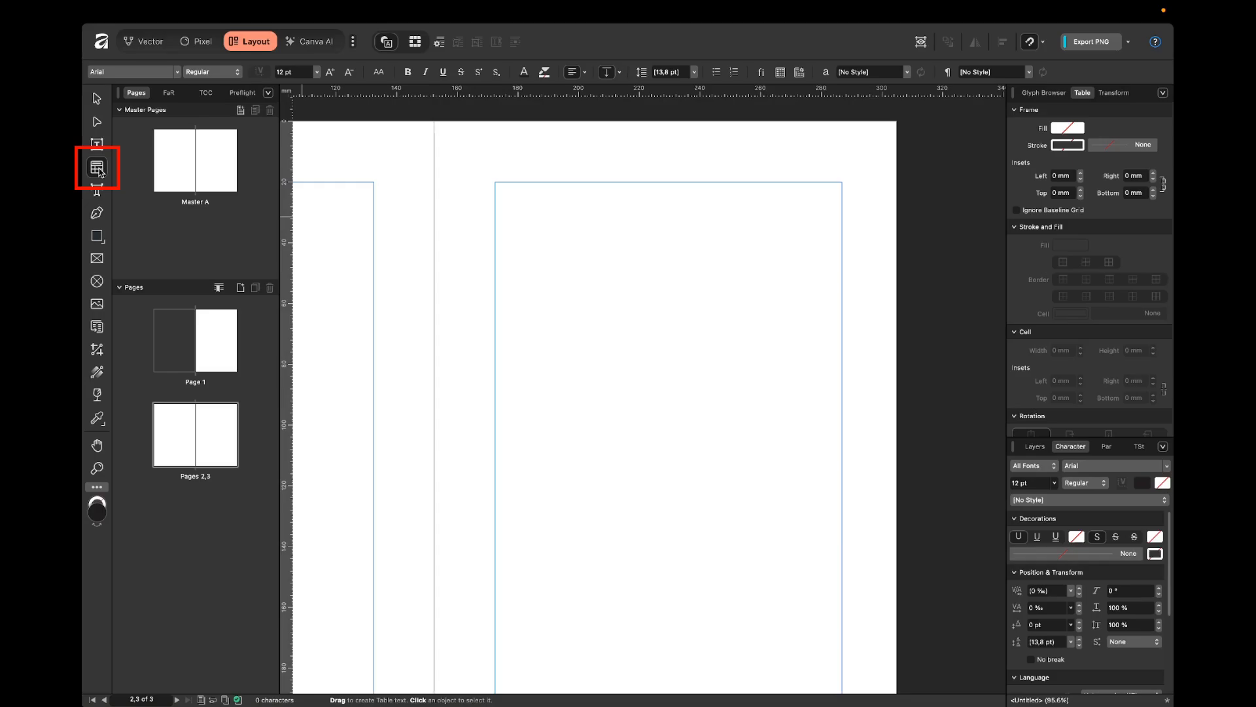
drag(513, 206, 610, 387)
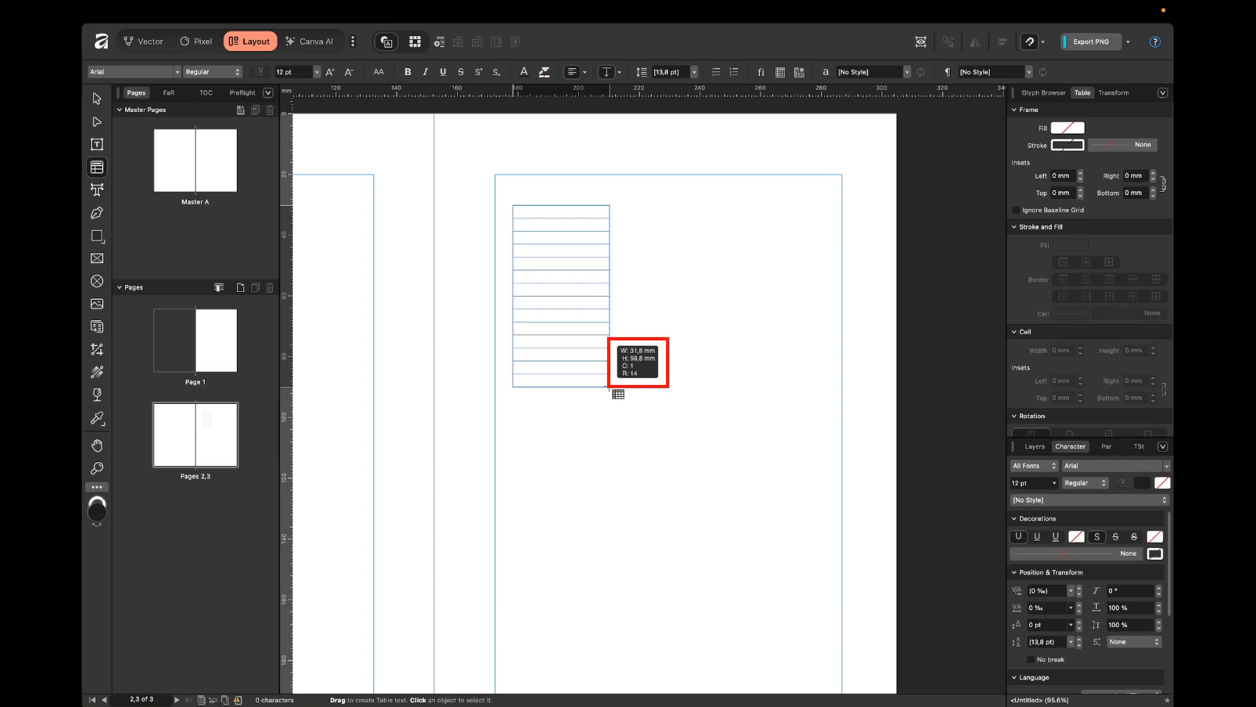
drag(610, 388, 840, 379)
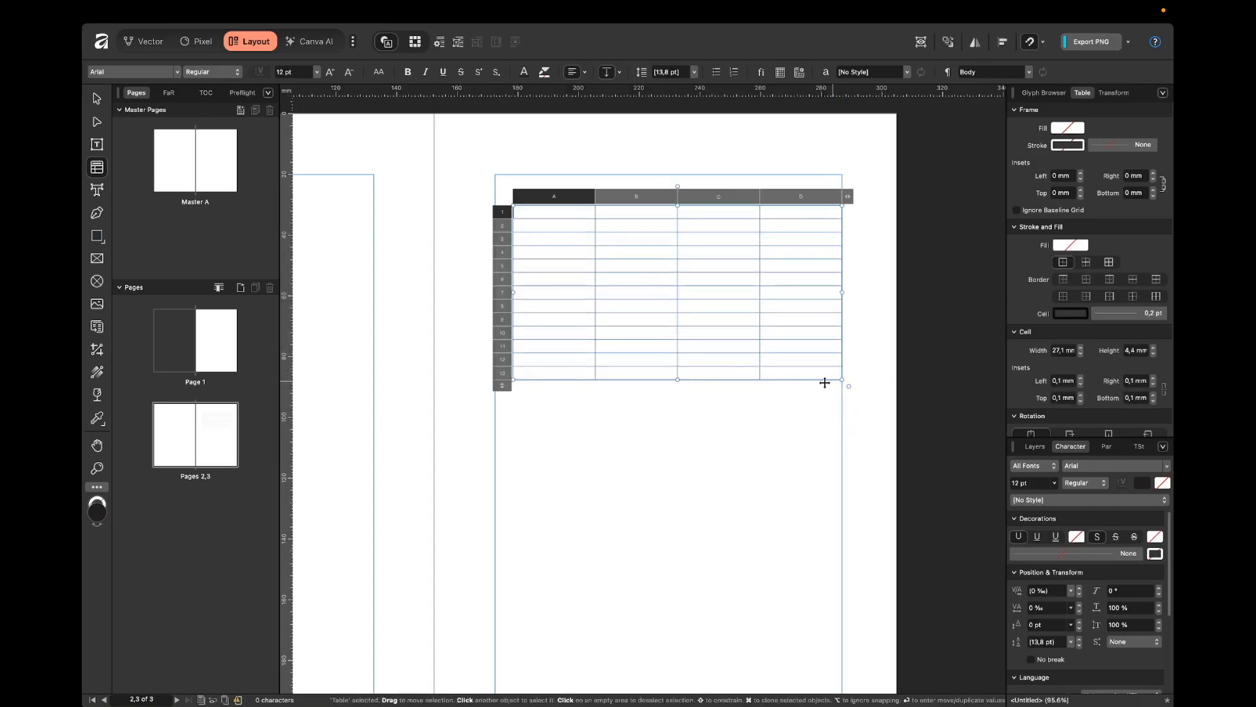
Snap the table to page 3's upper inner margin corner and enlarge it to the outer margin, with cells about 28.6 × 5 mm
key(Escape)
key(v)
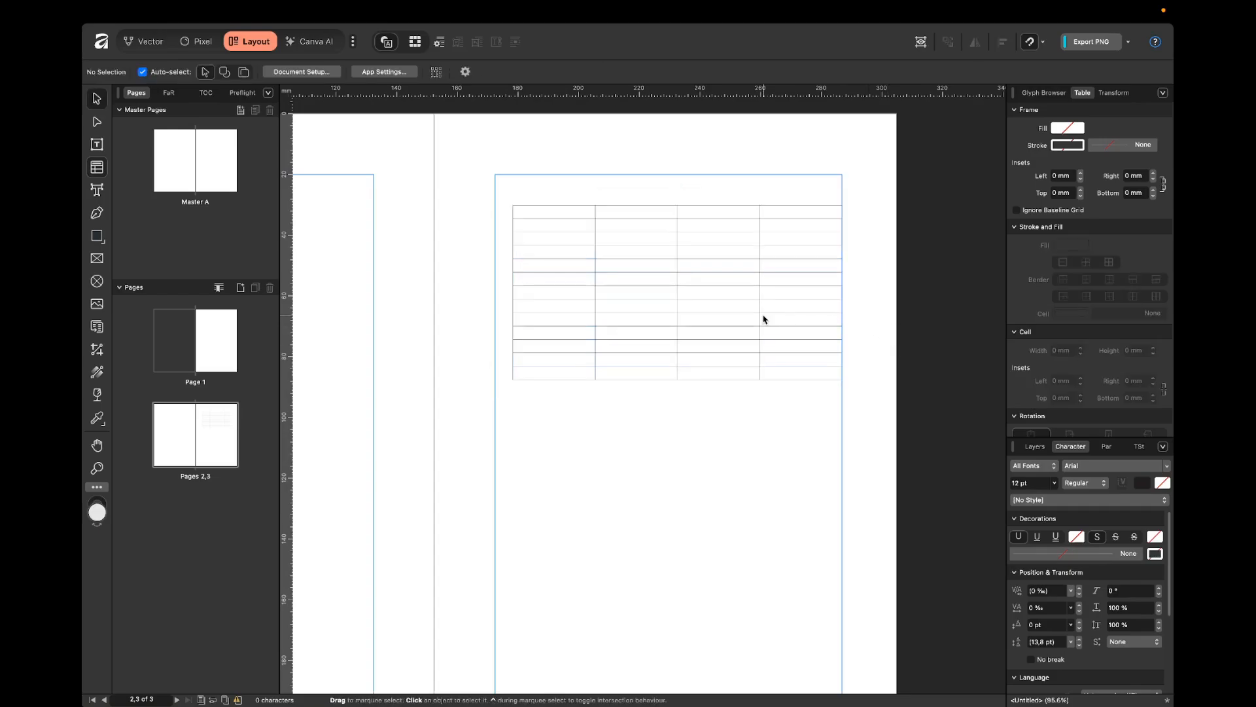
drag(751, 319, 712, 289)
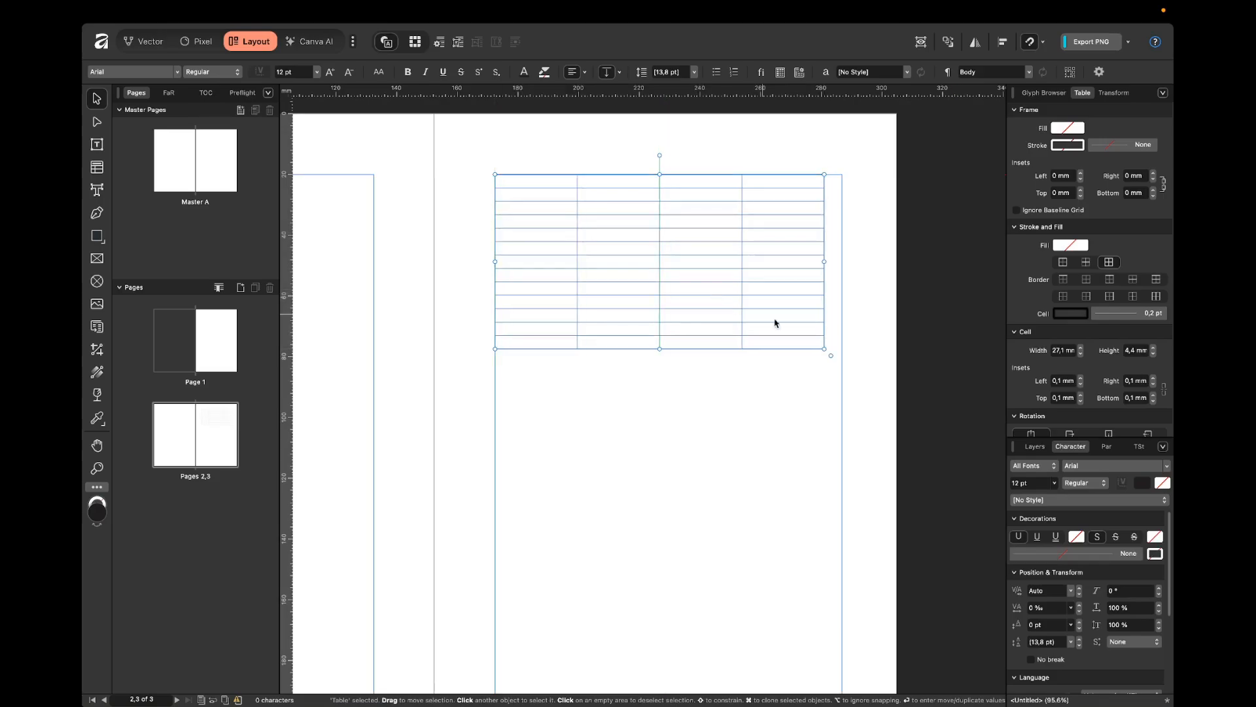
drag(824, 348, 842, 370)
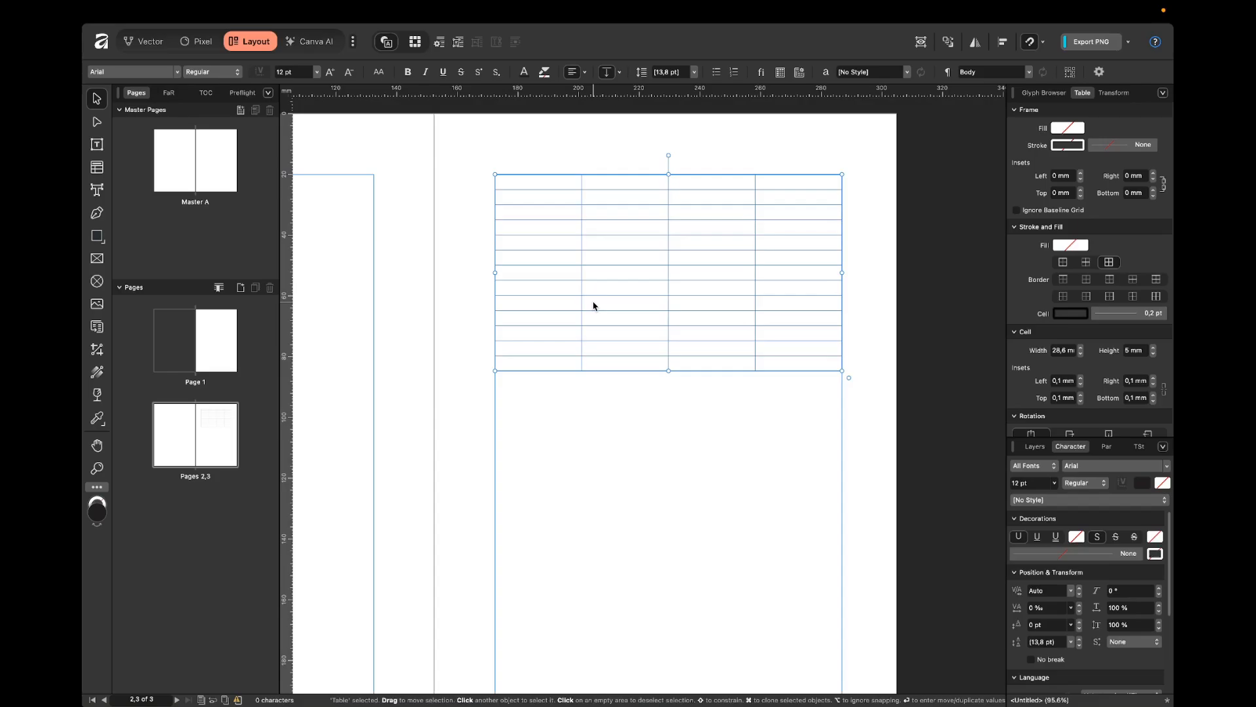
Reduce the table on page 3 to 6 rows
click(468, 286)
click(584, 269)
double_click(605, 272)
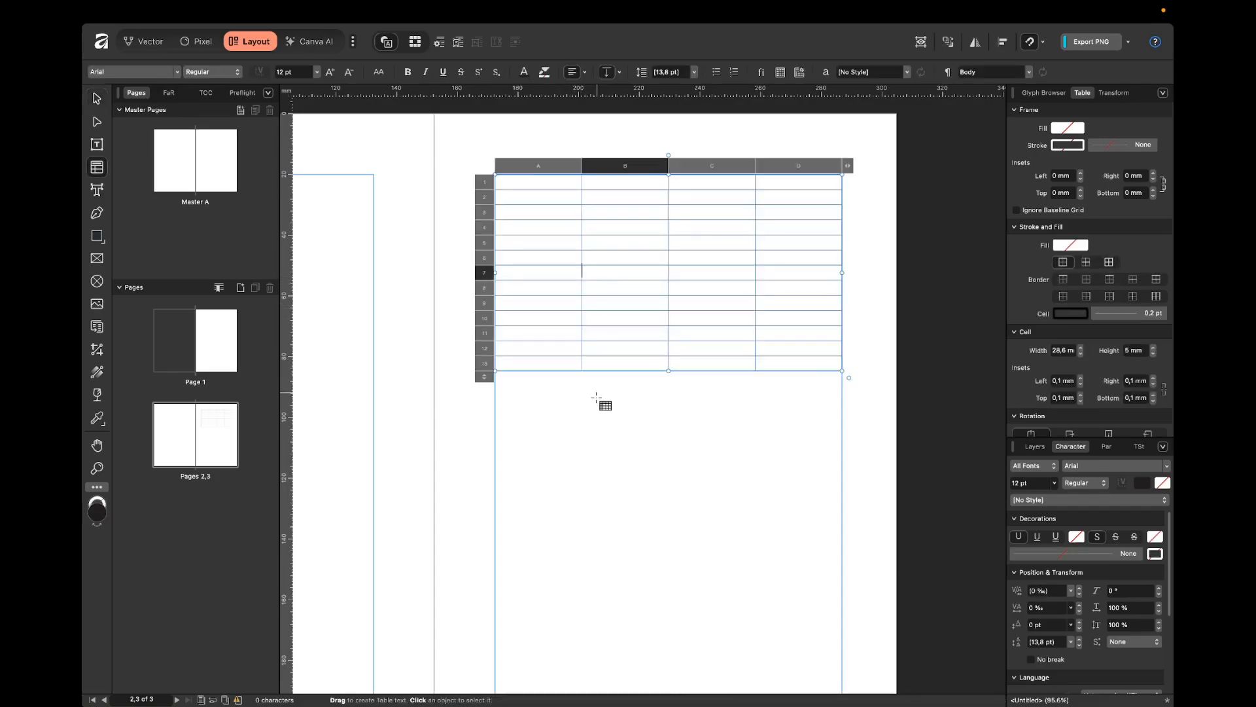
click(546, 305)
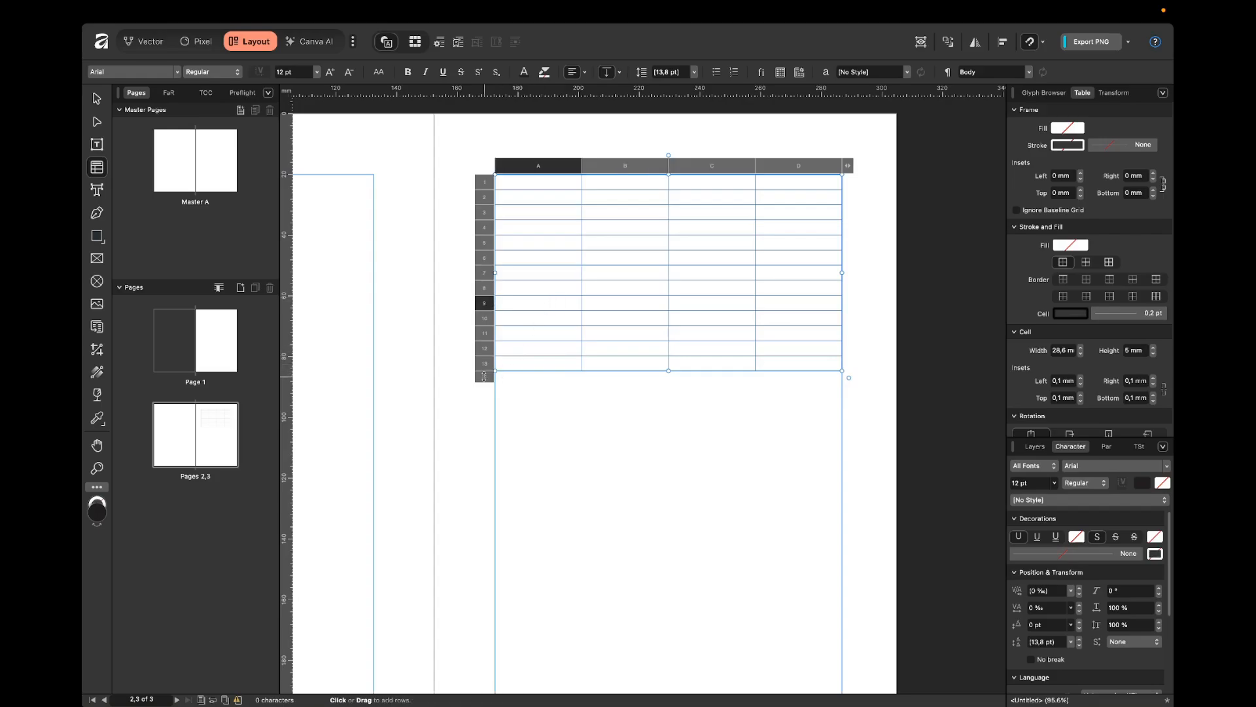
drag(491, 377, 477, 261)
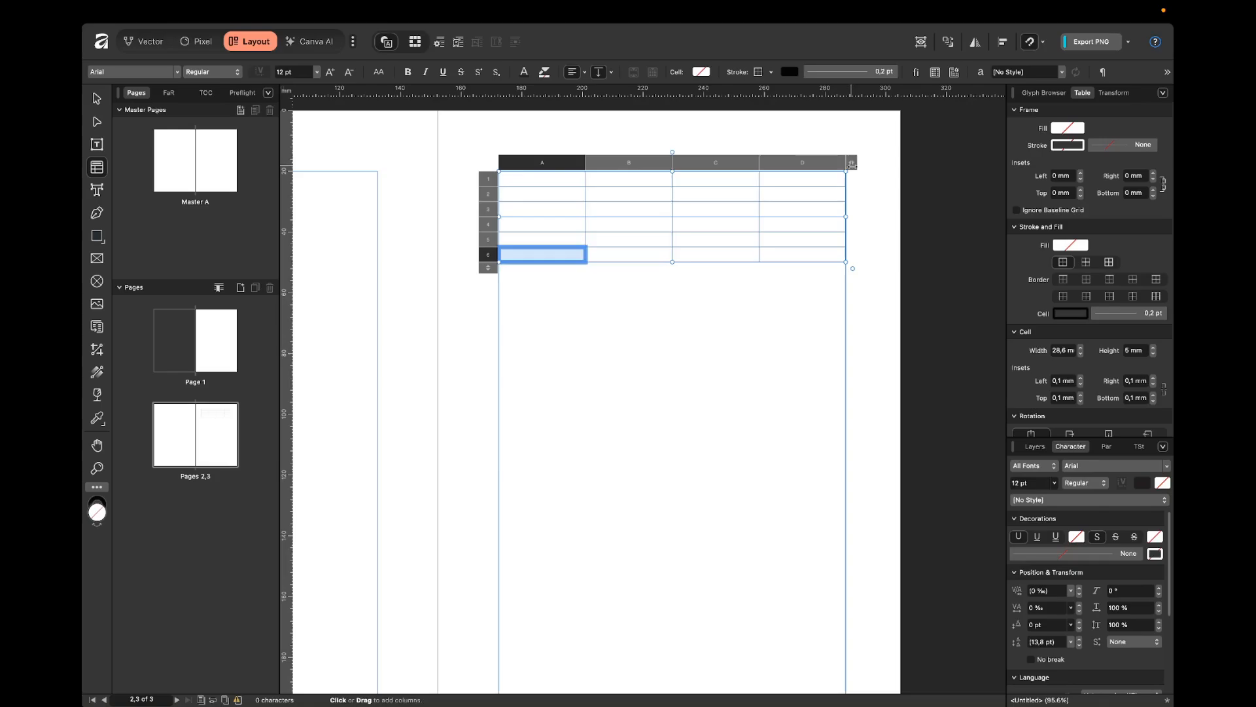
Reduce the table to 2 columns and deselect it
mouse_move(894, 167)
mouse_down()
mouse_move(986, 171)
mouse_move(884, 166)
mouse_up()
drag(795, 174, 666, 182)
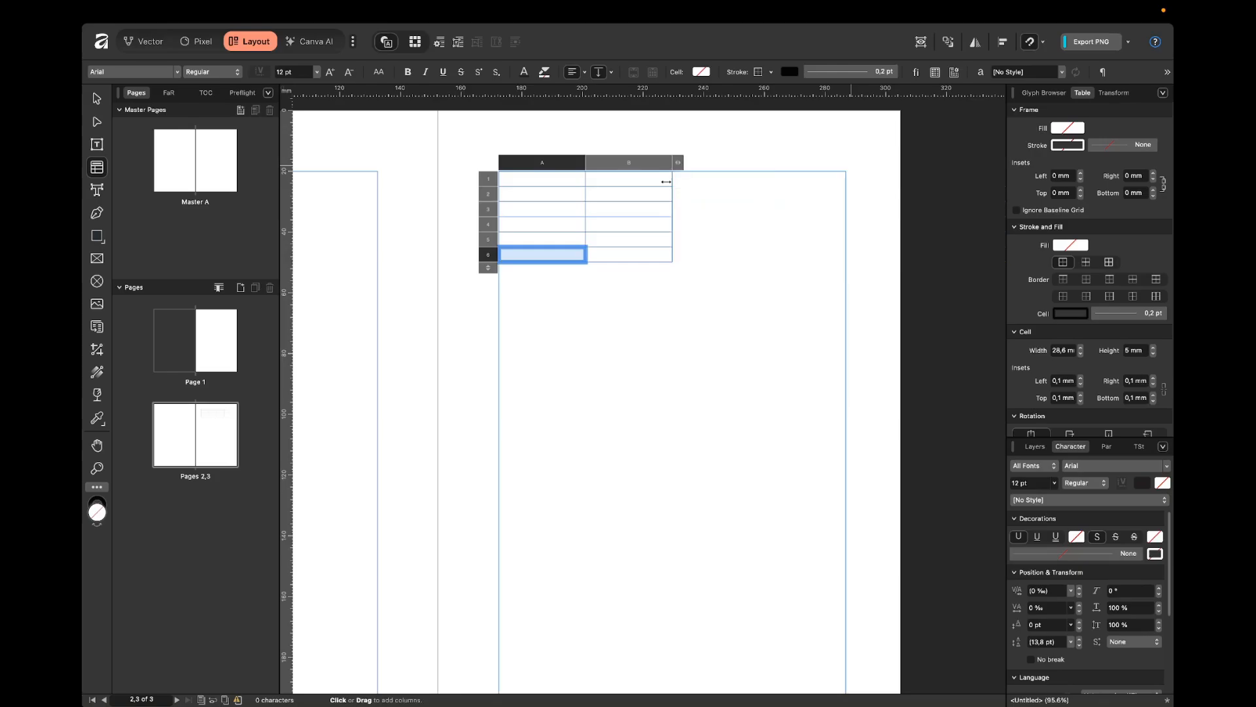
click(737, 158)
key(v)
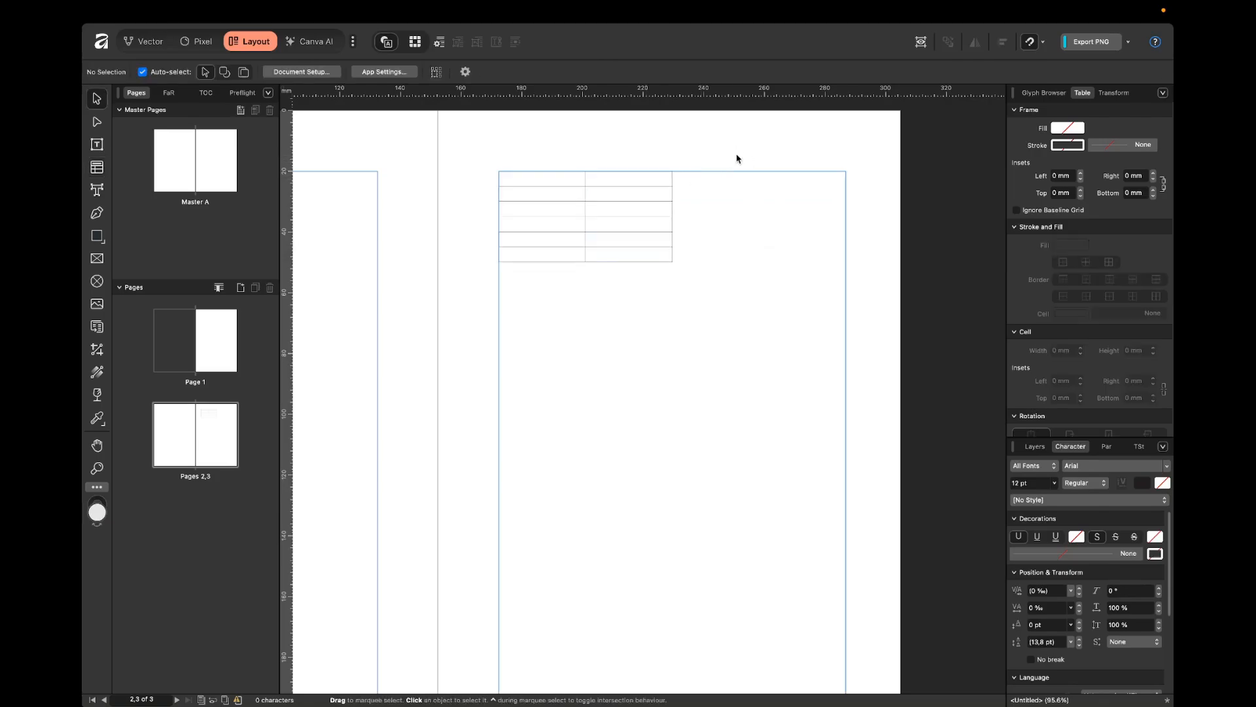
Check the Word table's layout, extend the Affinity table to 6 columns, and narrow it to page 3's outer margin with columns about 19.1 mm wide
scroll(737, 159, up, 2)
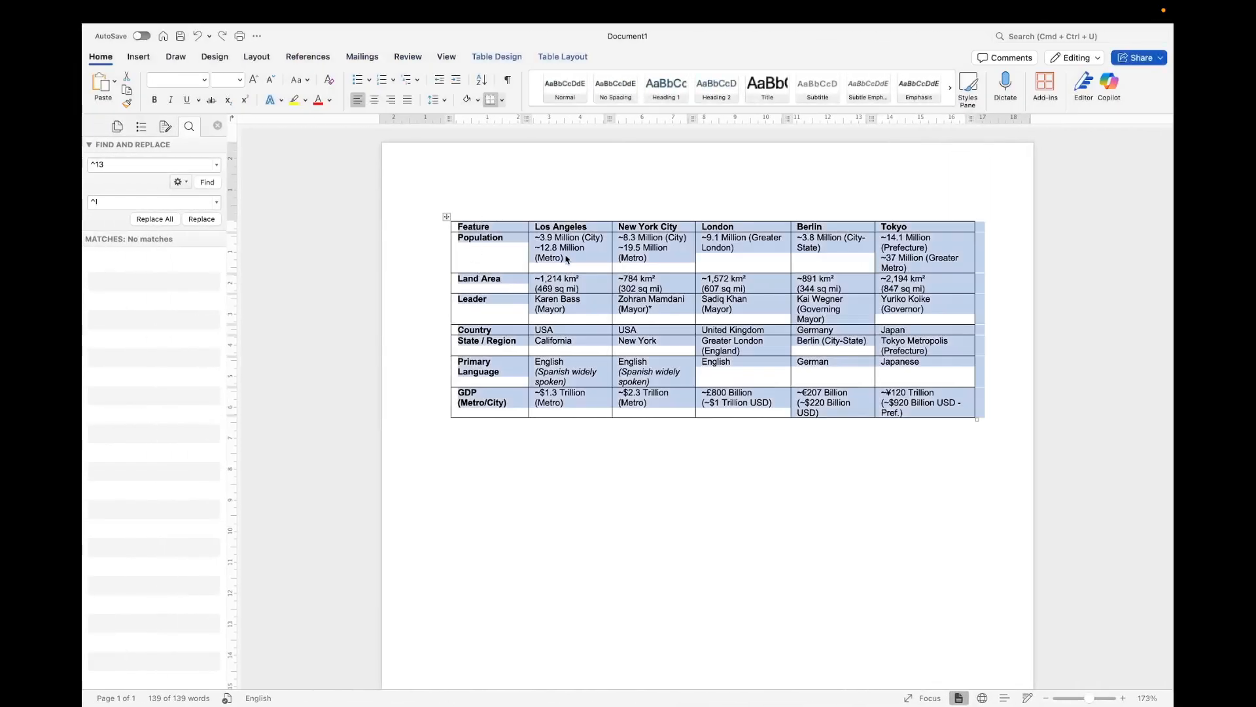
click(565, 259)
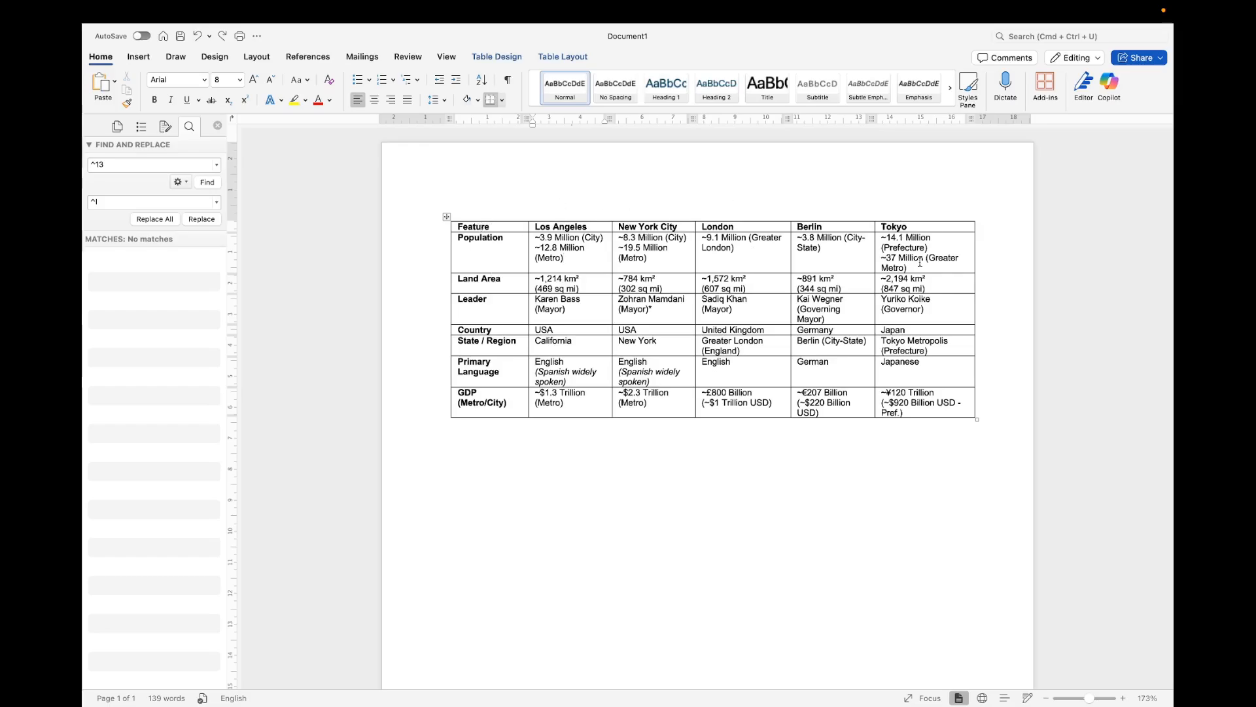
key(ctrl+Right)
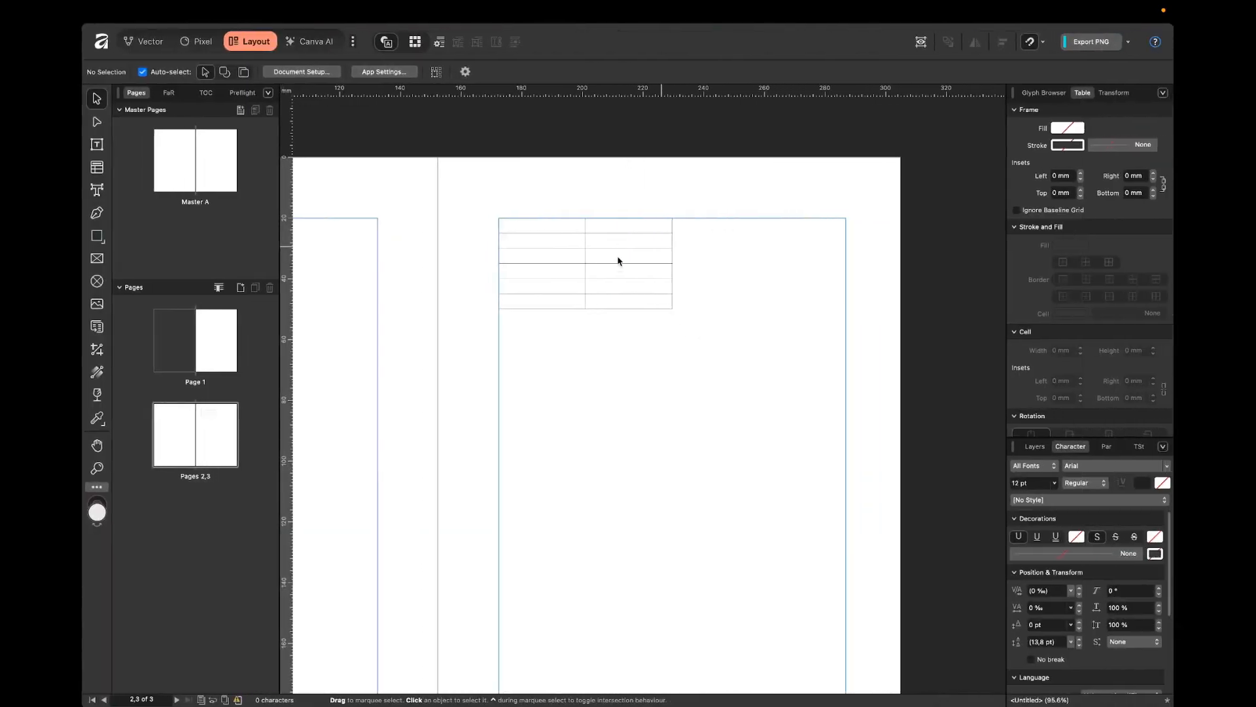
click(610, 260)
scroll(589, 280, right, 3)
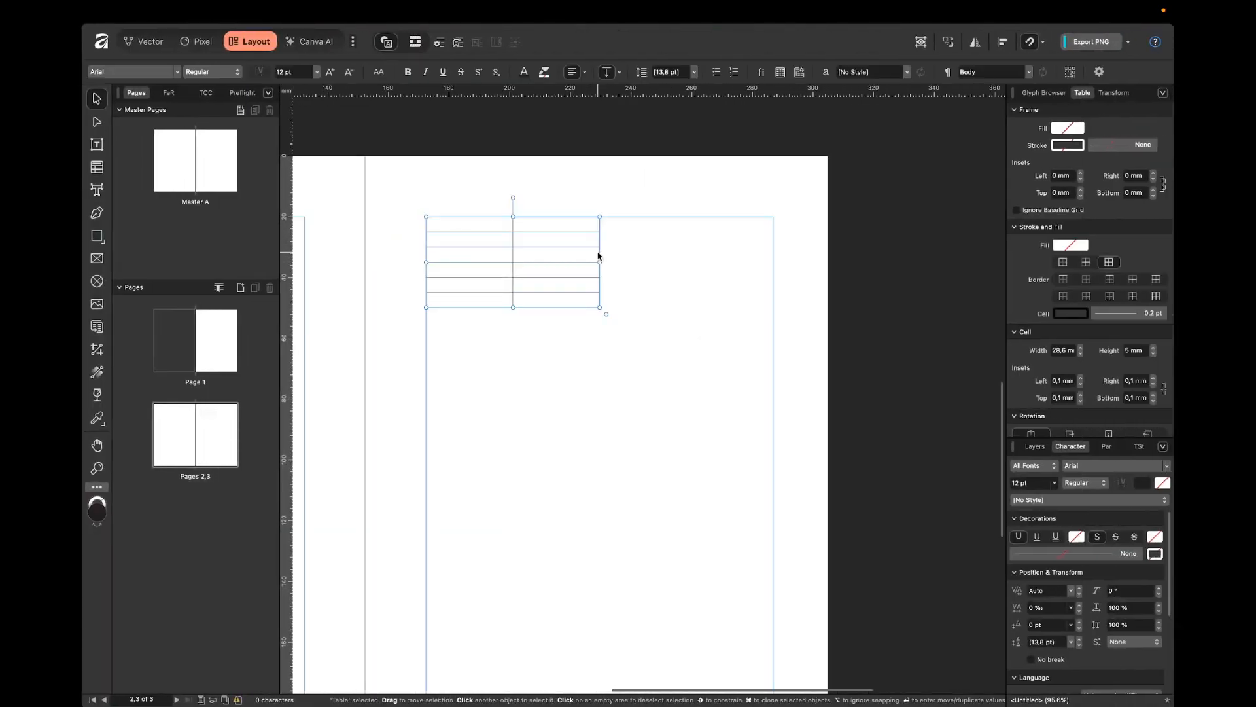
double_click(577, 247)
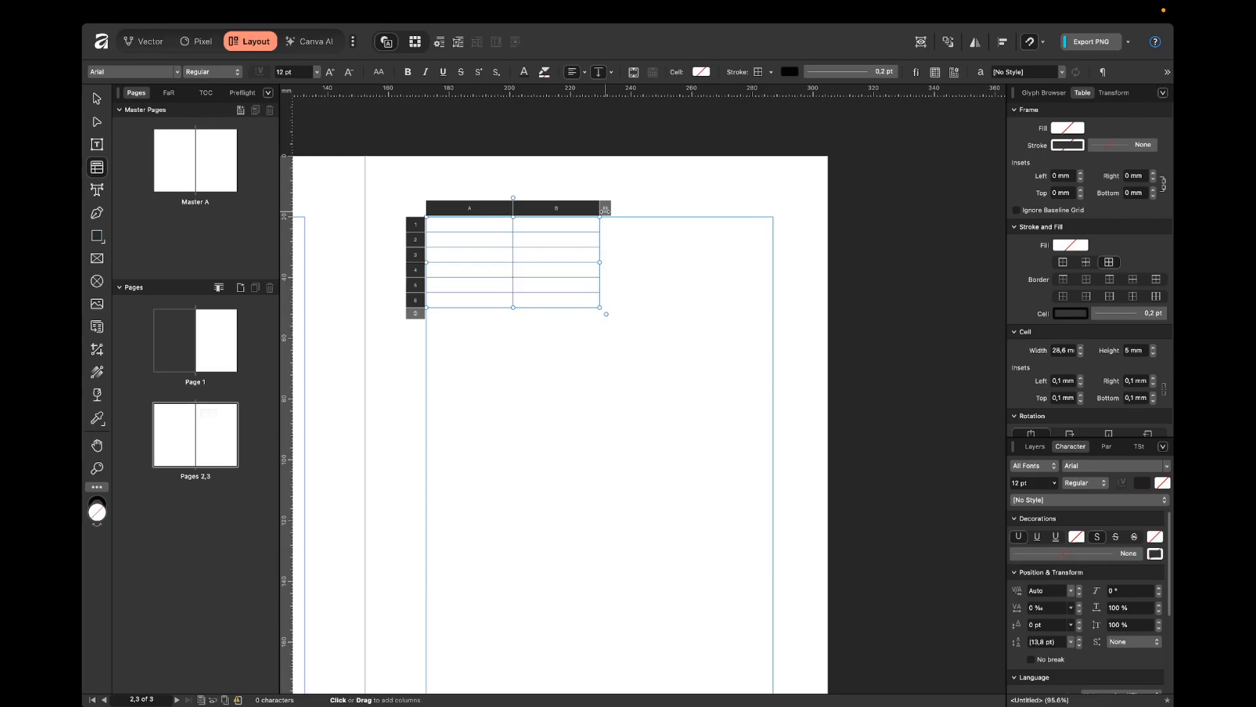
click(639, 210)
drag(737, 210, 922, 220)
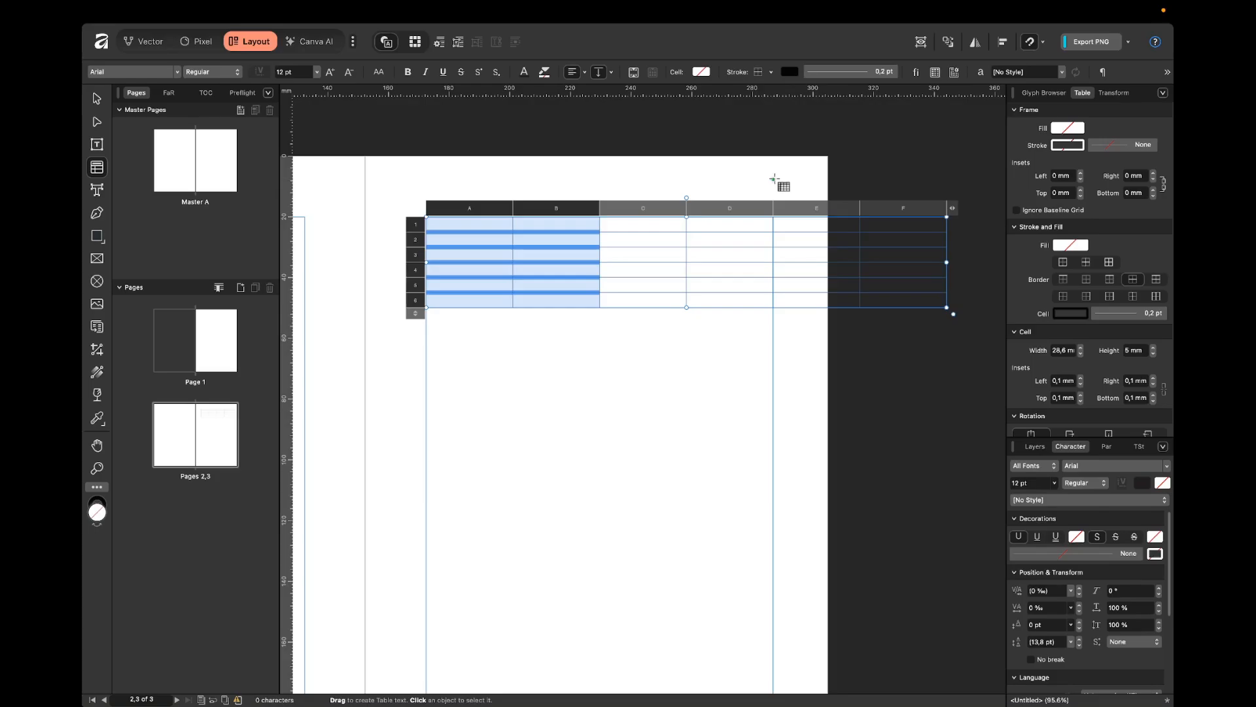
key(Escape)
drag(948, 262, 774, 261)
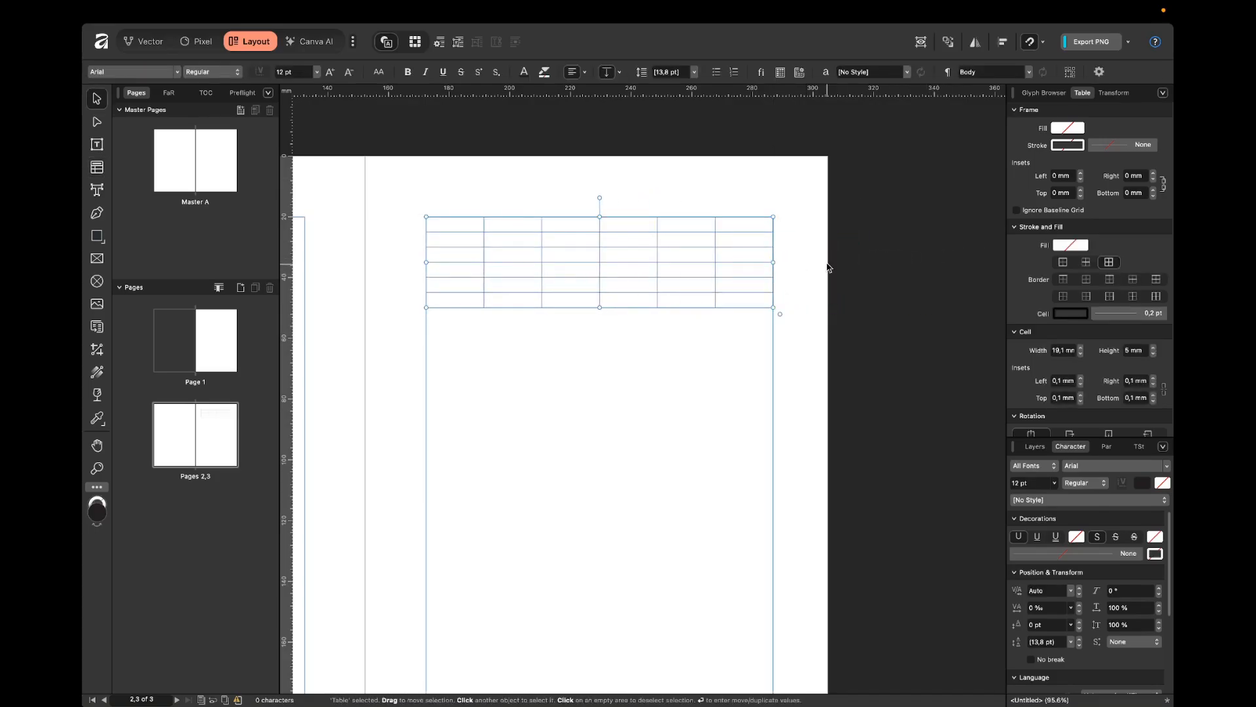
Check the Word table's rows, extend the Affinity table on page 3 to 8 rows, and preview the page without guides
double_click(658, 259)
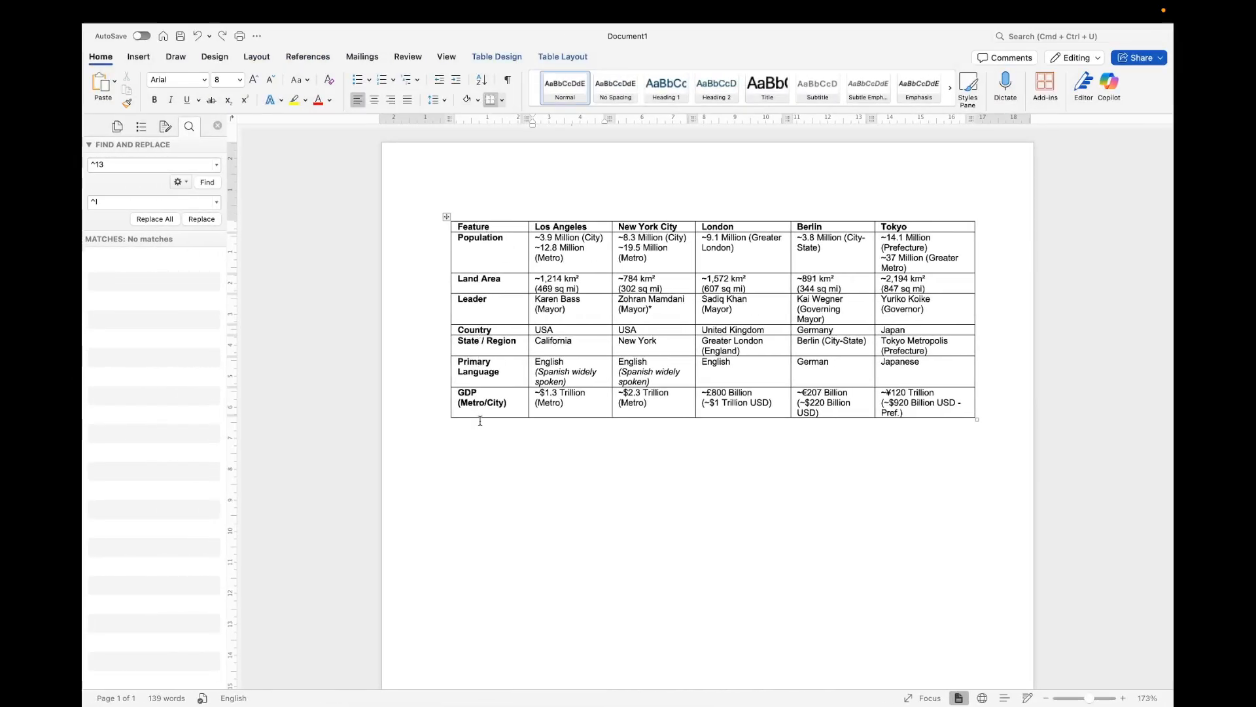
key(ctrl+Right)
double_click(460, 279)
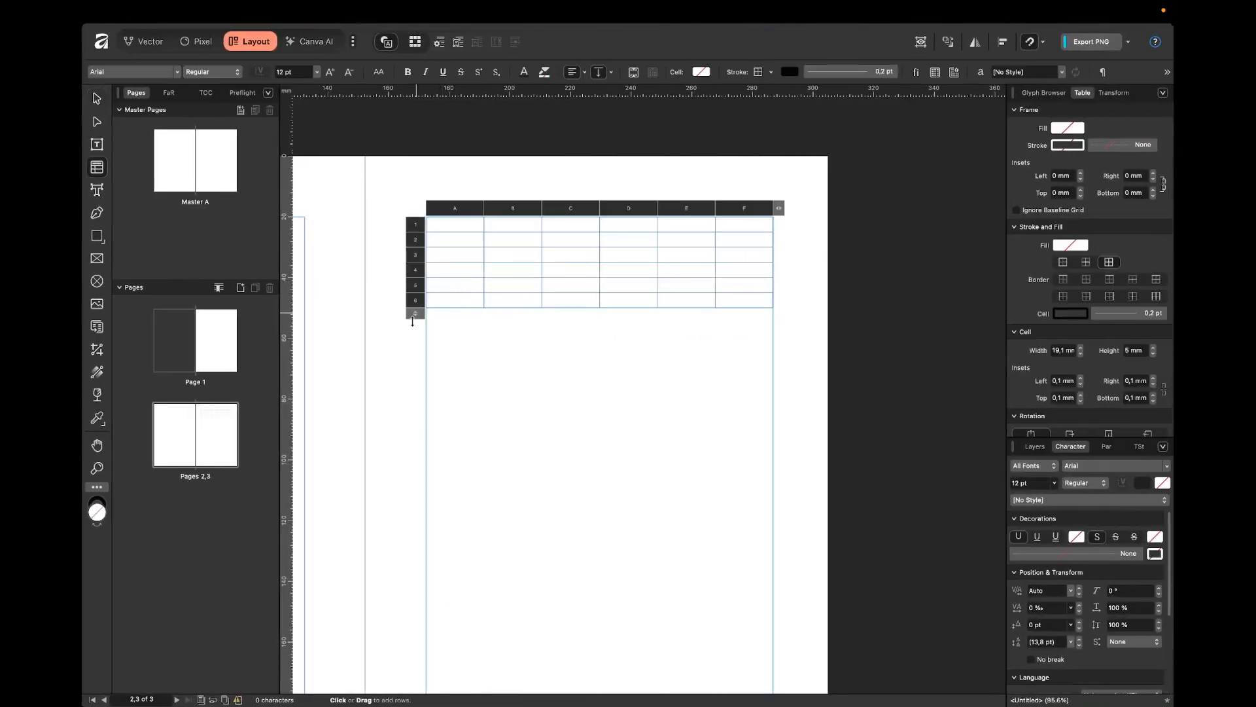
drag(413, 317, 412, 345)
click(390, 259)
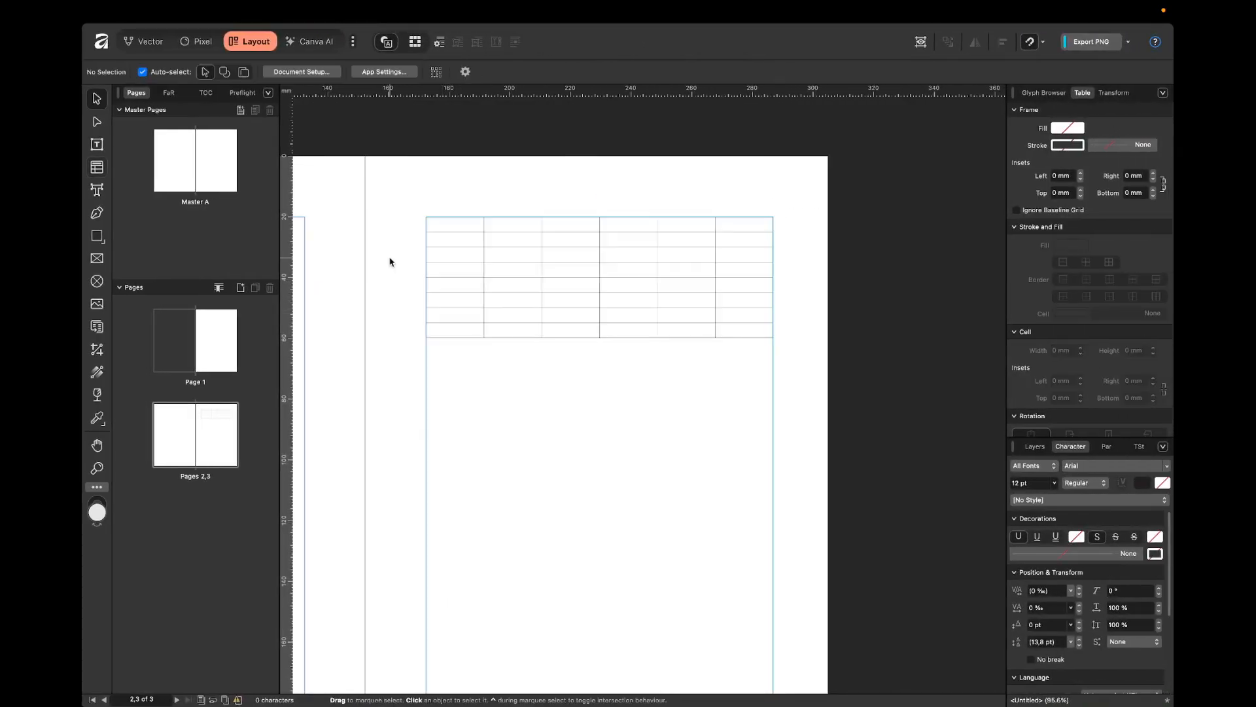
key(ctrl+w)
scroll(504, 218, up, 3)
Copy the whole Word comparison table and try pasting it into the Affinity table from the first two cells of row 1
key(ctrl+Left)
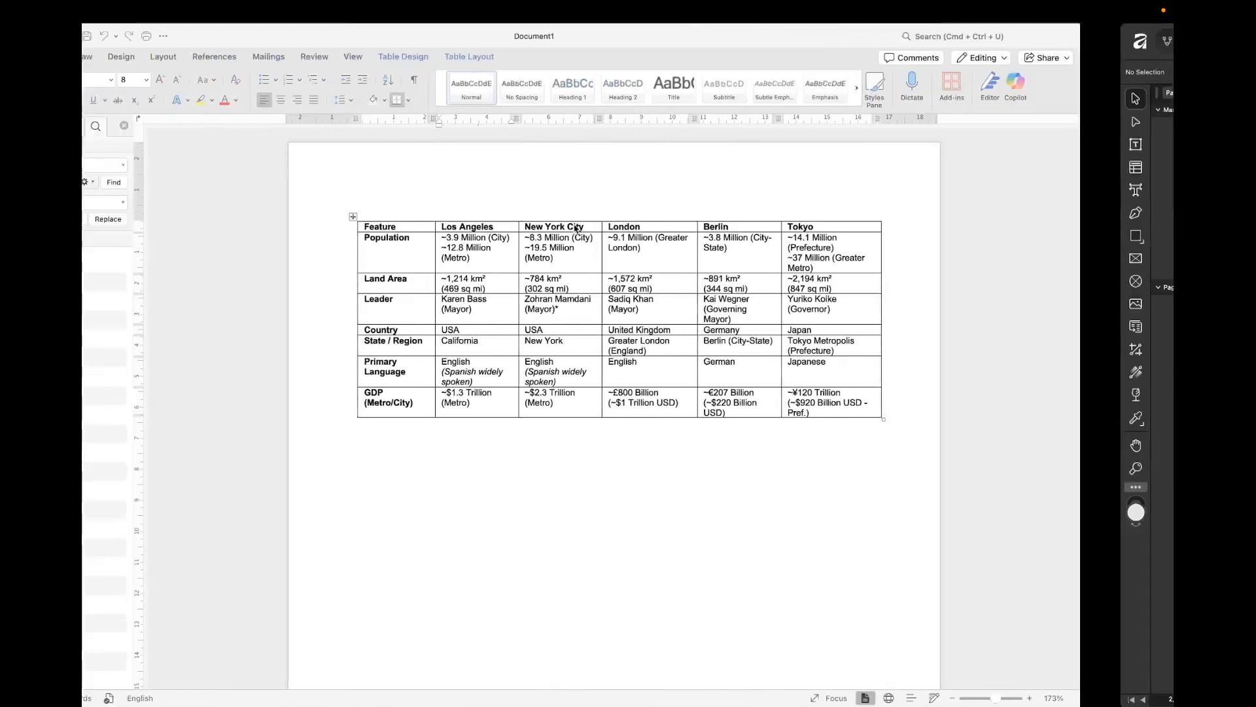
click(470, 235)
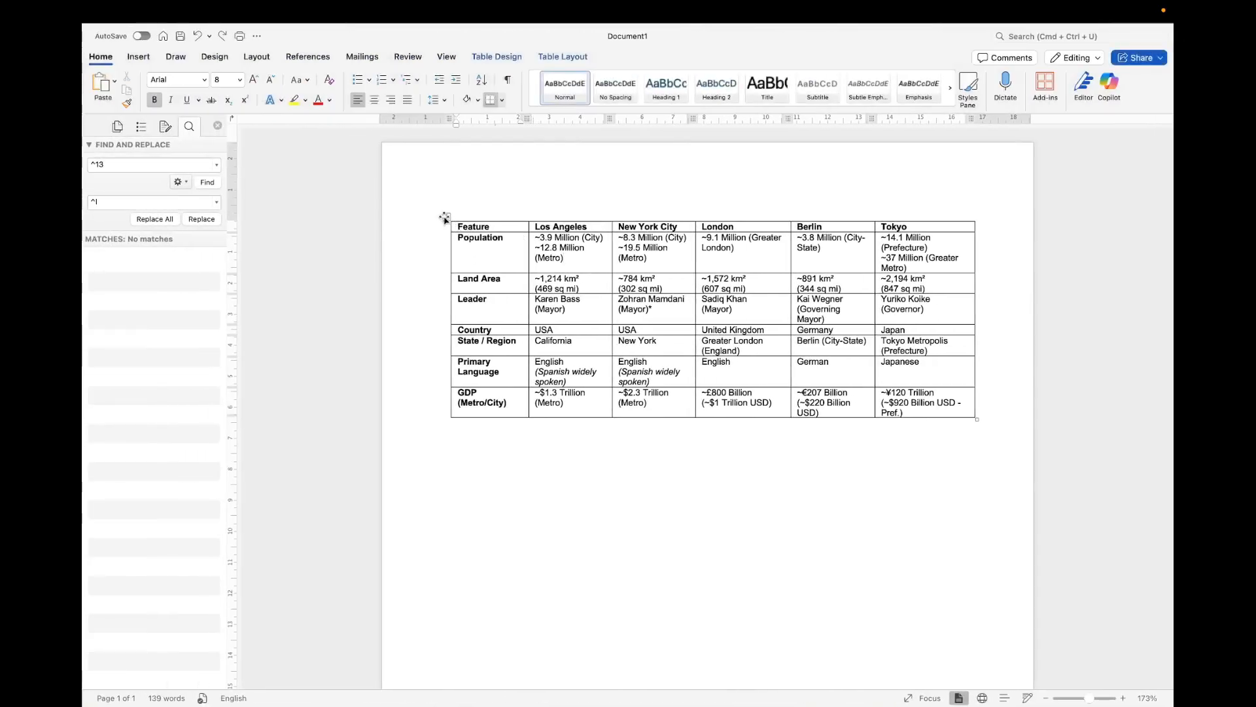
click(444, 217)
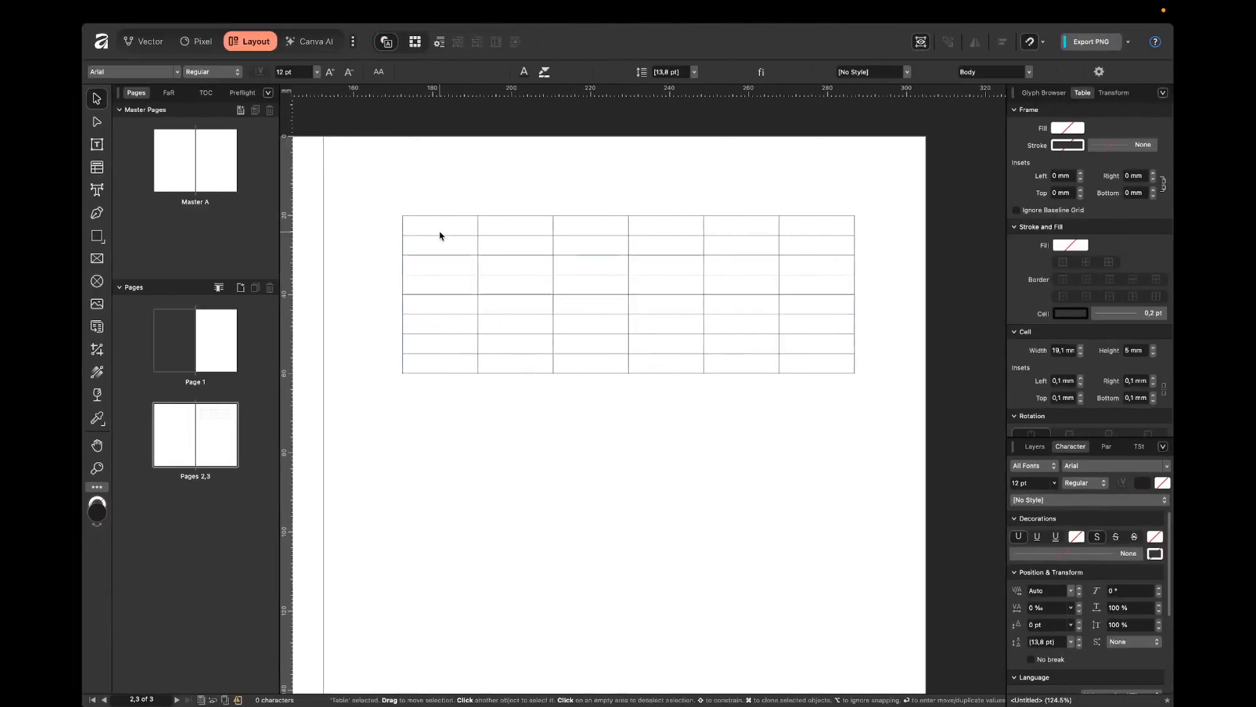
click(439, 232)
drag(443, 231, 511, 232)
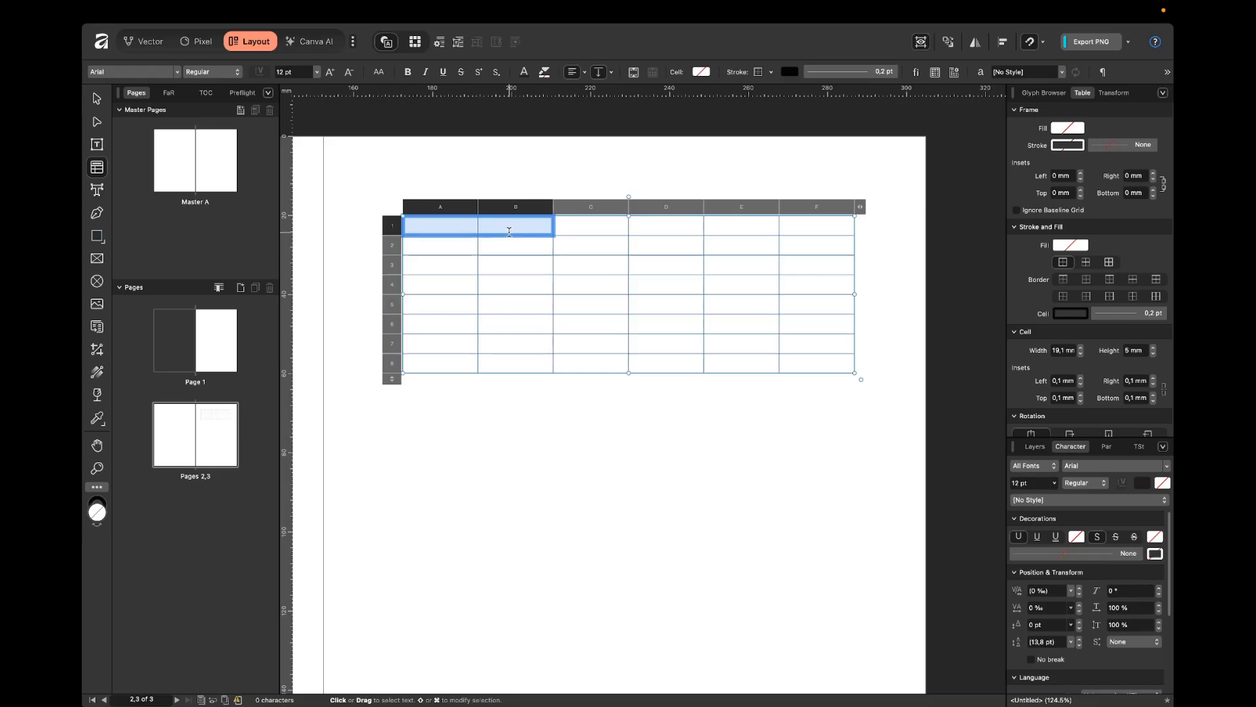
key(super+v)
scroll(509, 232, up, 10)
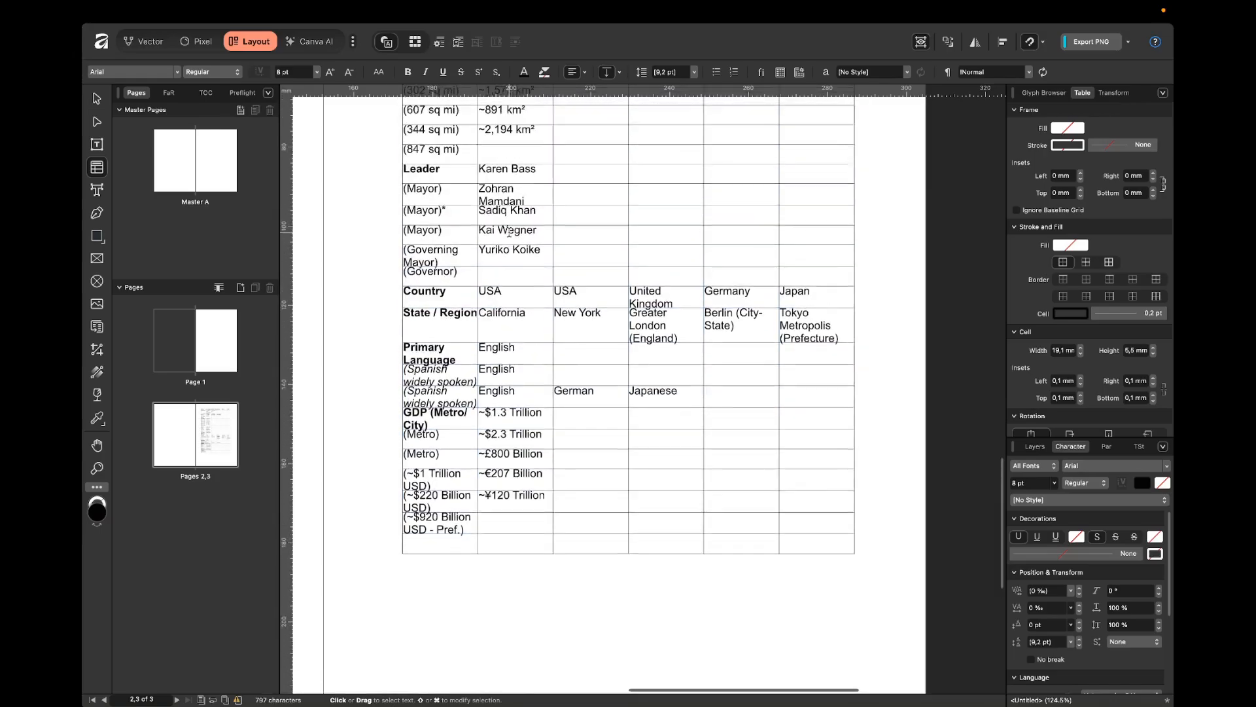
scroll(509, 232, up, 1)
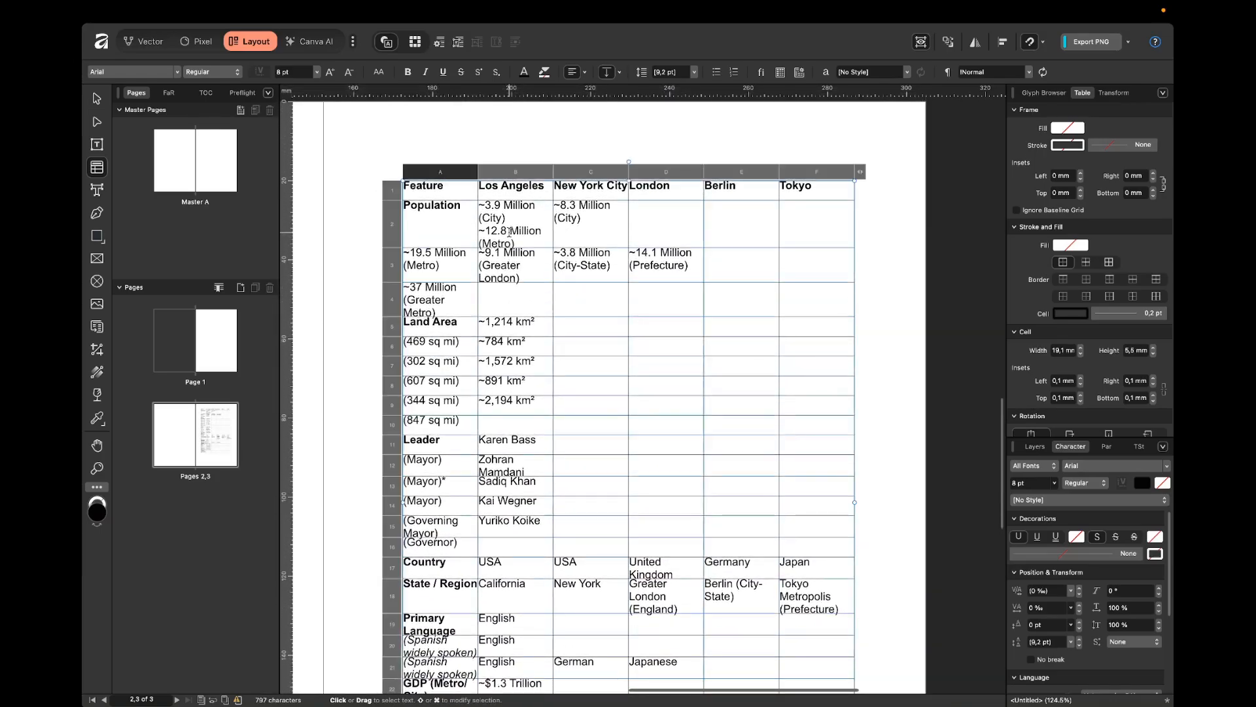
click(883, 270)
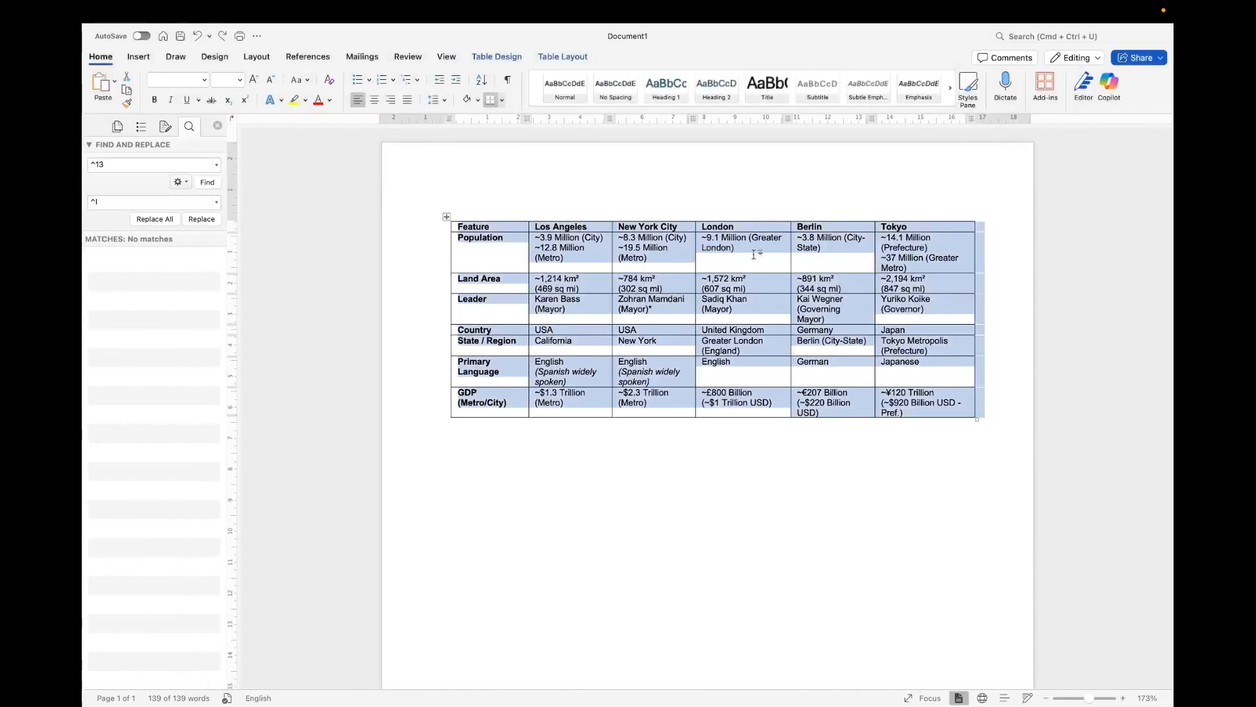
Show formatting marks in the Word document and examine the line endings in New York City's population cell
click(779, 258)
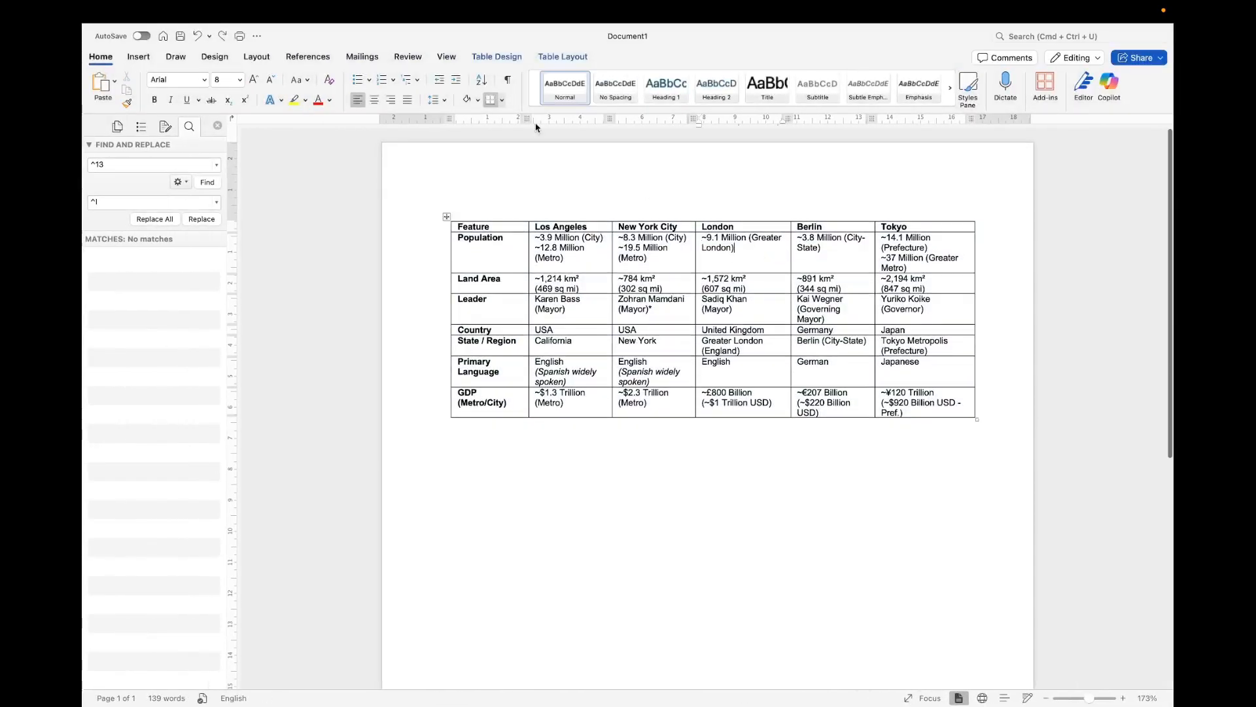
click(508, 80)
scroll(707, 253, up, 5)
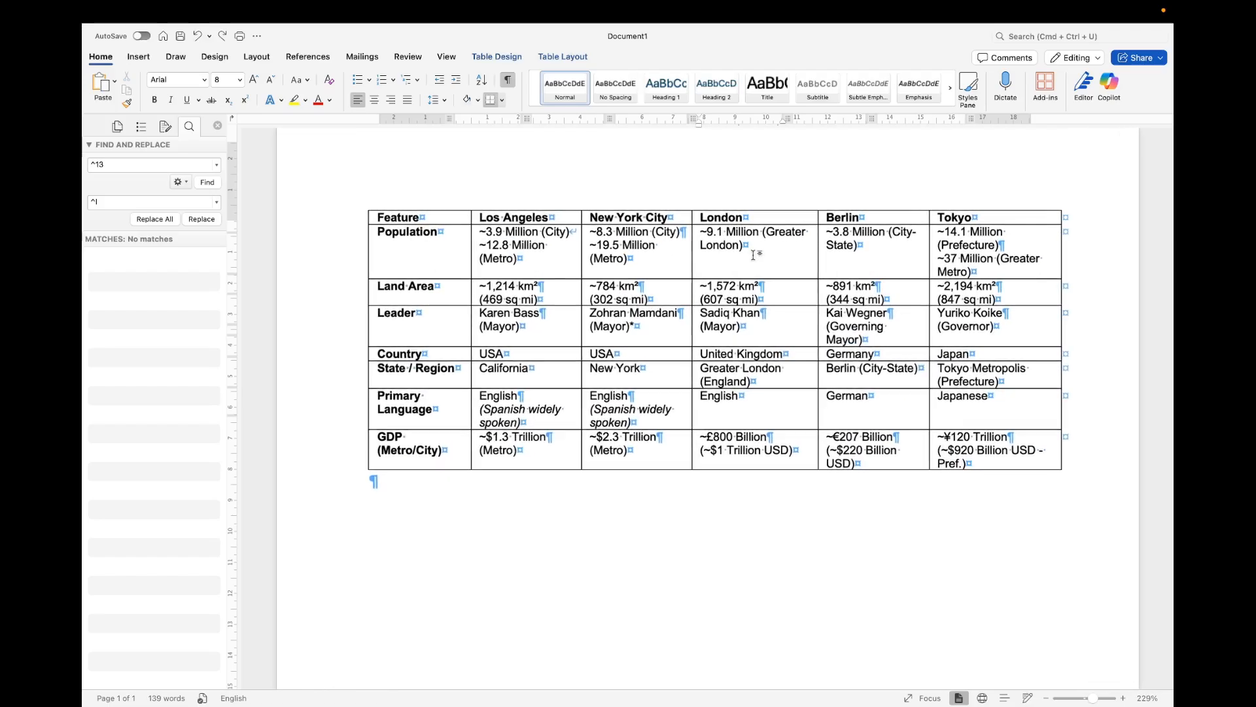
drag(591, 231, 681, 229)
click(680, 229)
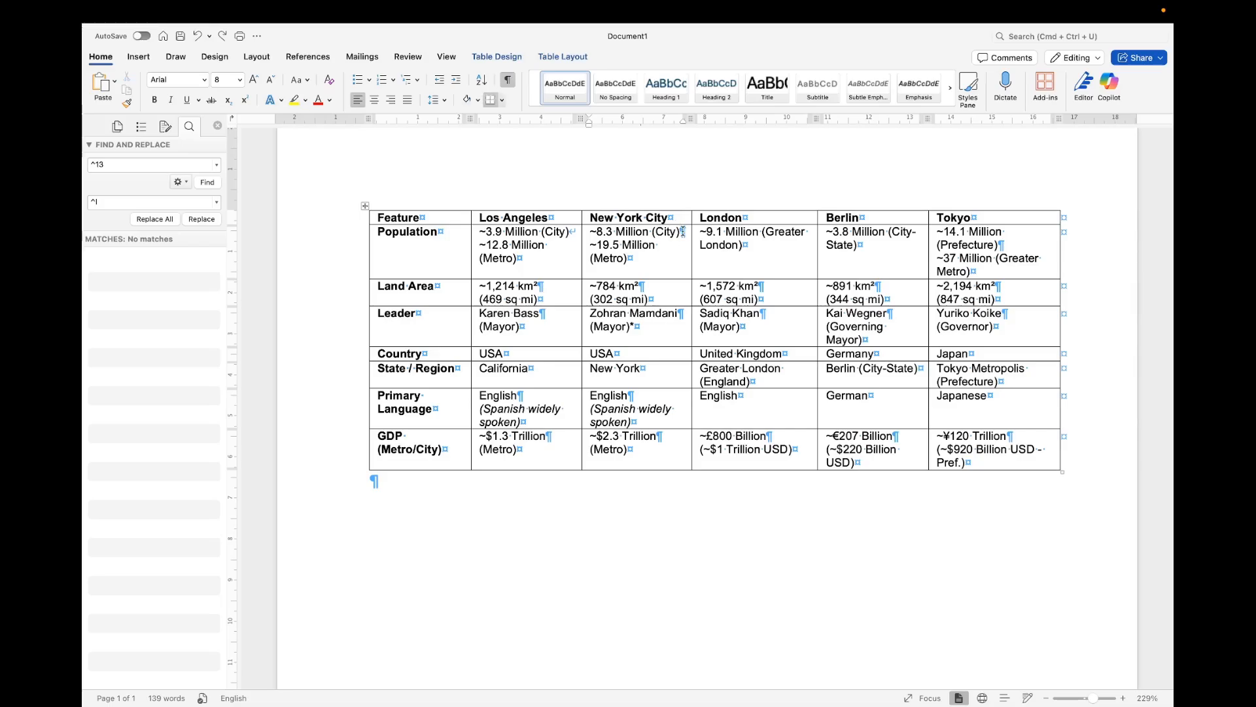
click(590, 248)
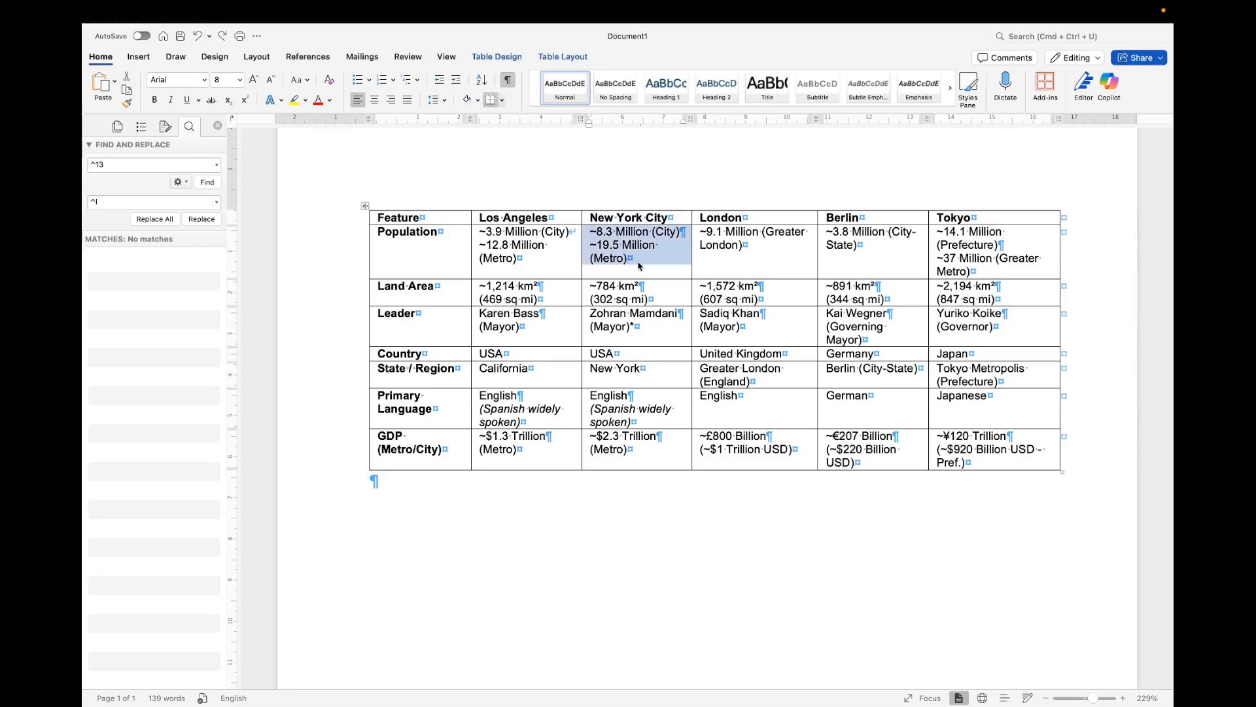
click(639, 266)
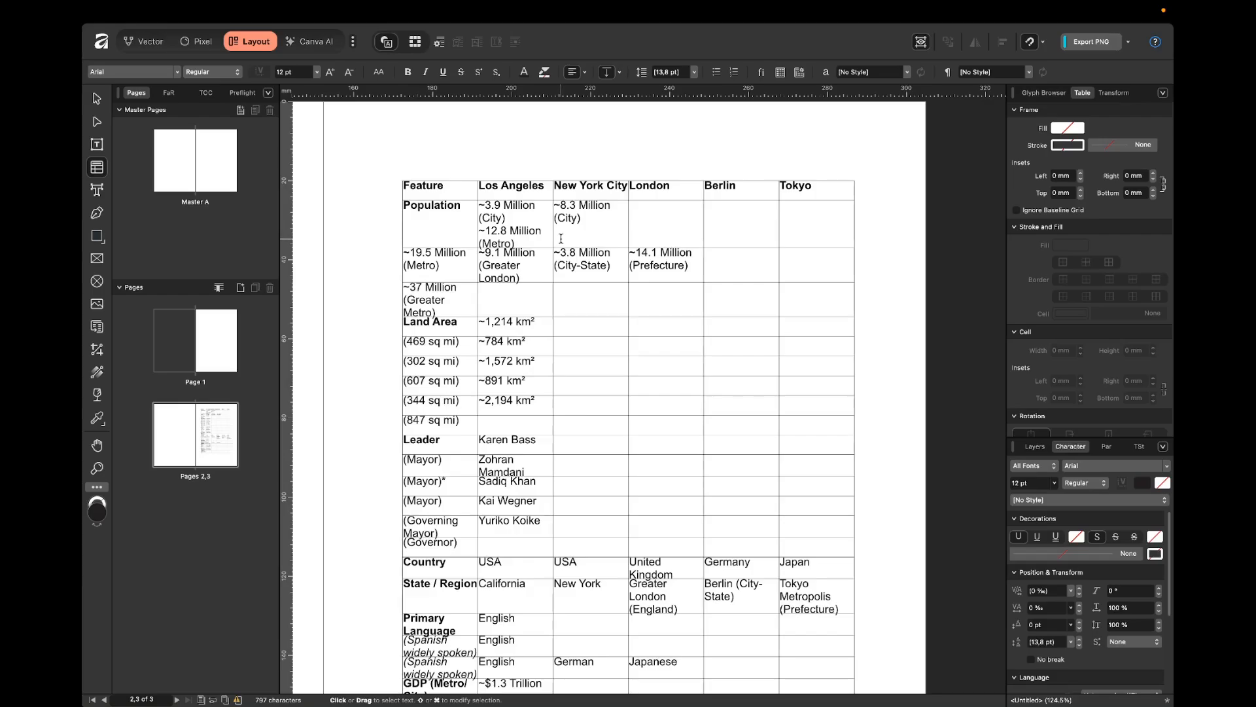
Undo the pasted city data in the Affinity table
click(612, 226)
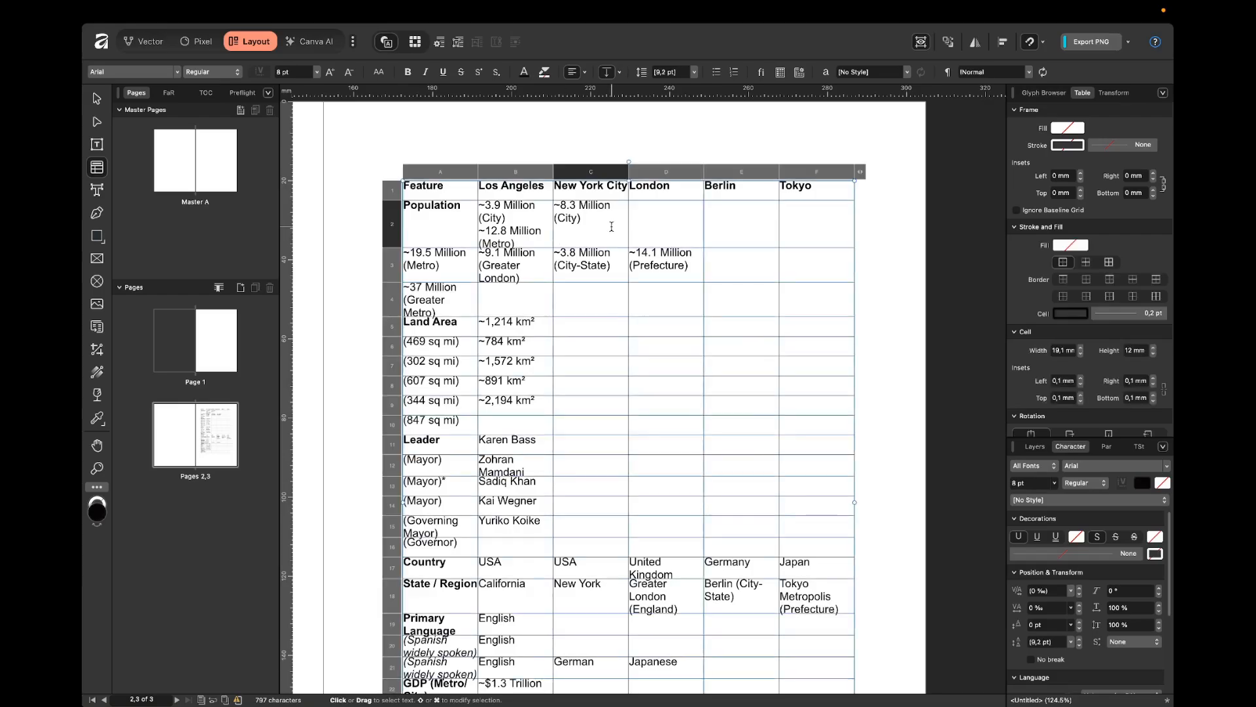
key(super+z)
key(super+z)
key(super+z)
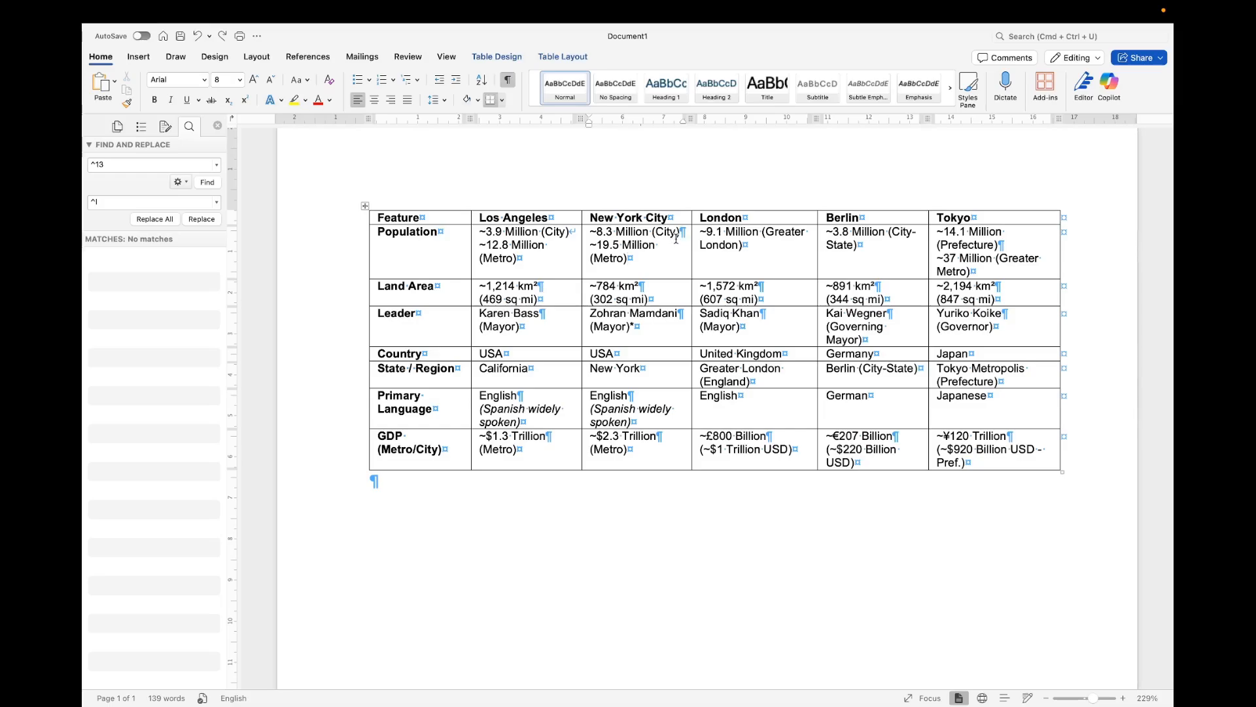
Replace all paragraph marks (^13) in the Word document with manual line breaks (^l)
click(107, 165)
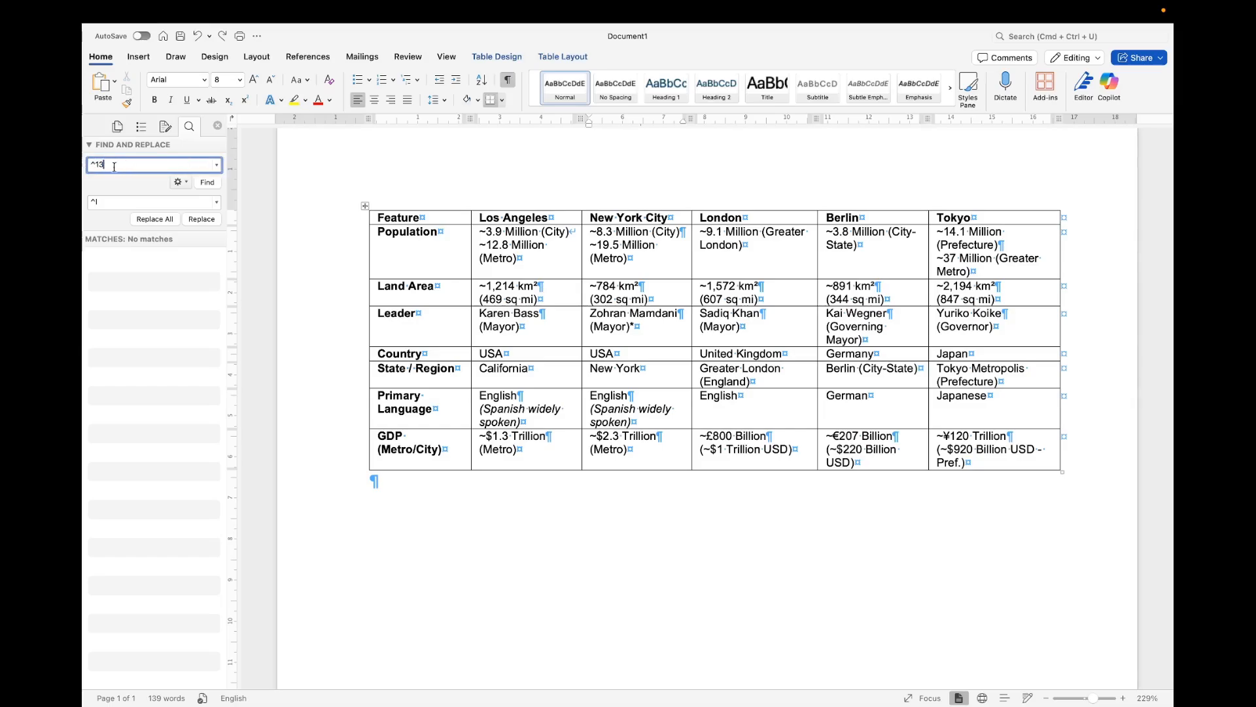
key(Tab)
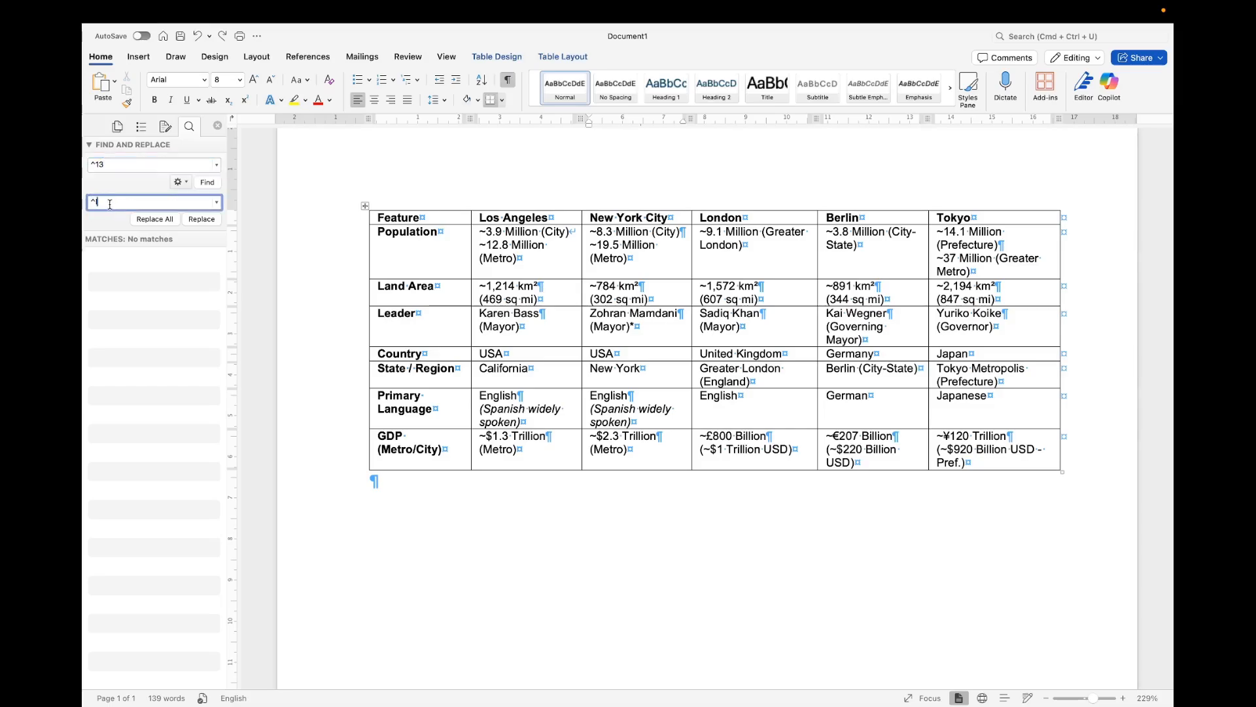
click(208, 183)
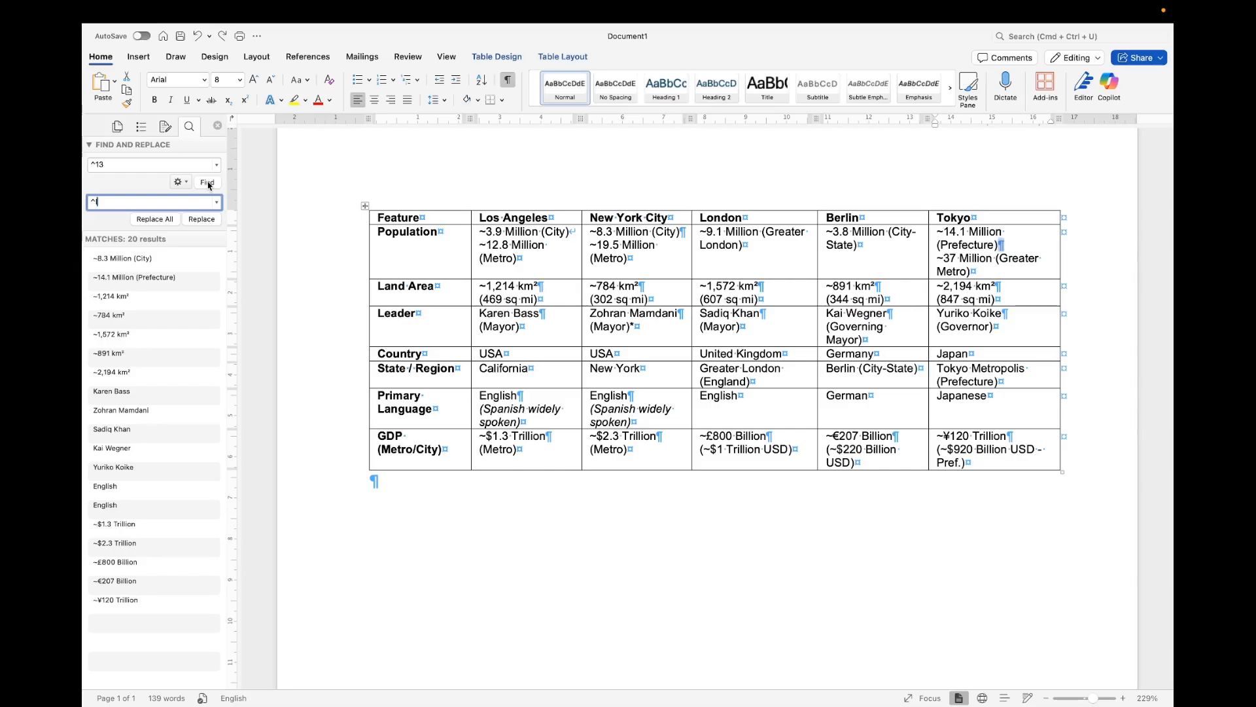
click(151, 219)
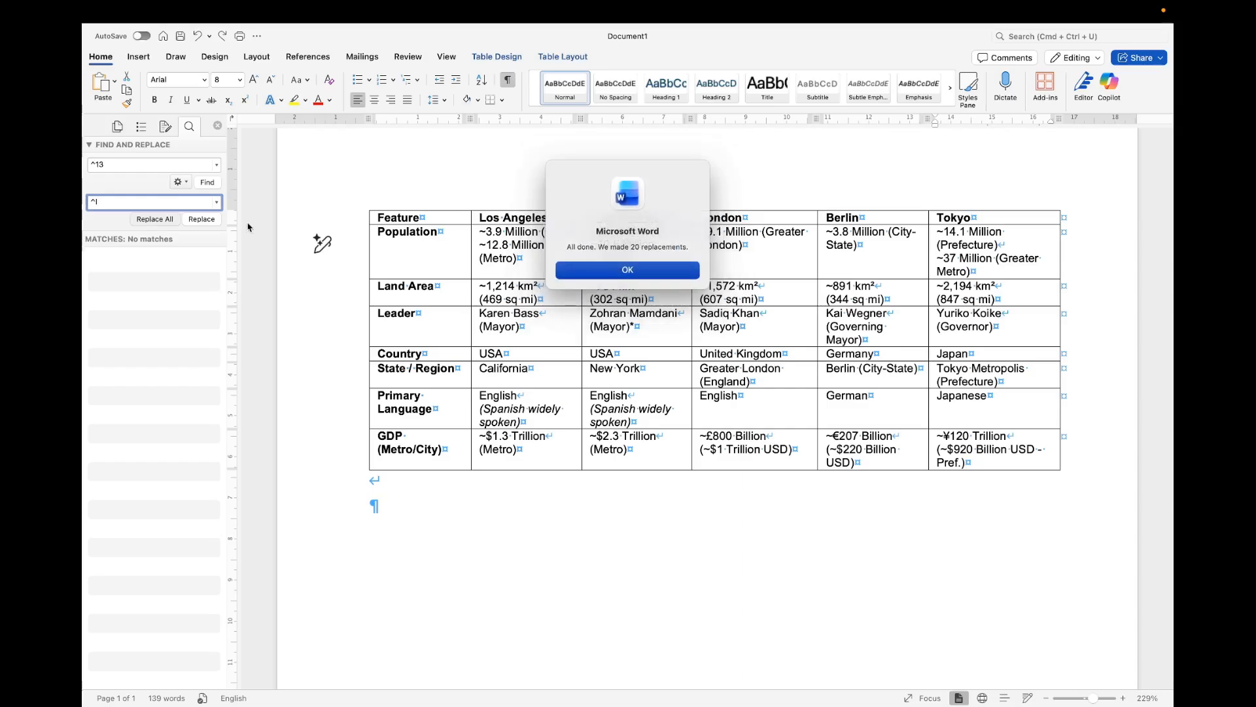
click(607, 273)
scroll(549, 280, up, 5)
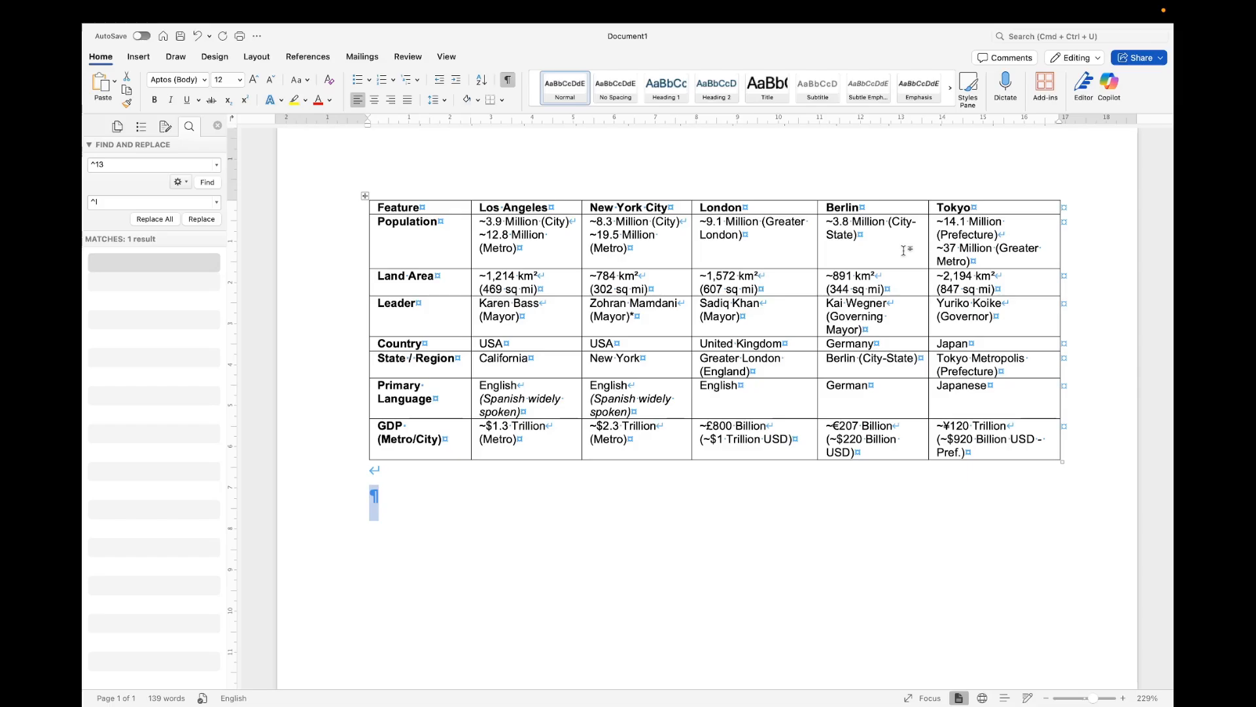
Copy the cleaned-up Word table, paste it into the Affinity table from the first two cells of row 1, and deselect it
click(364, 193)
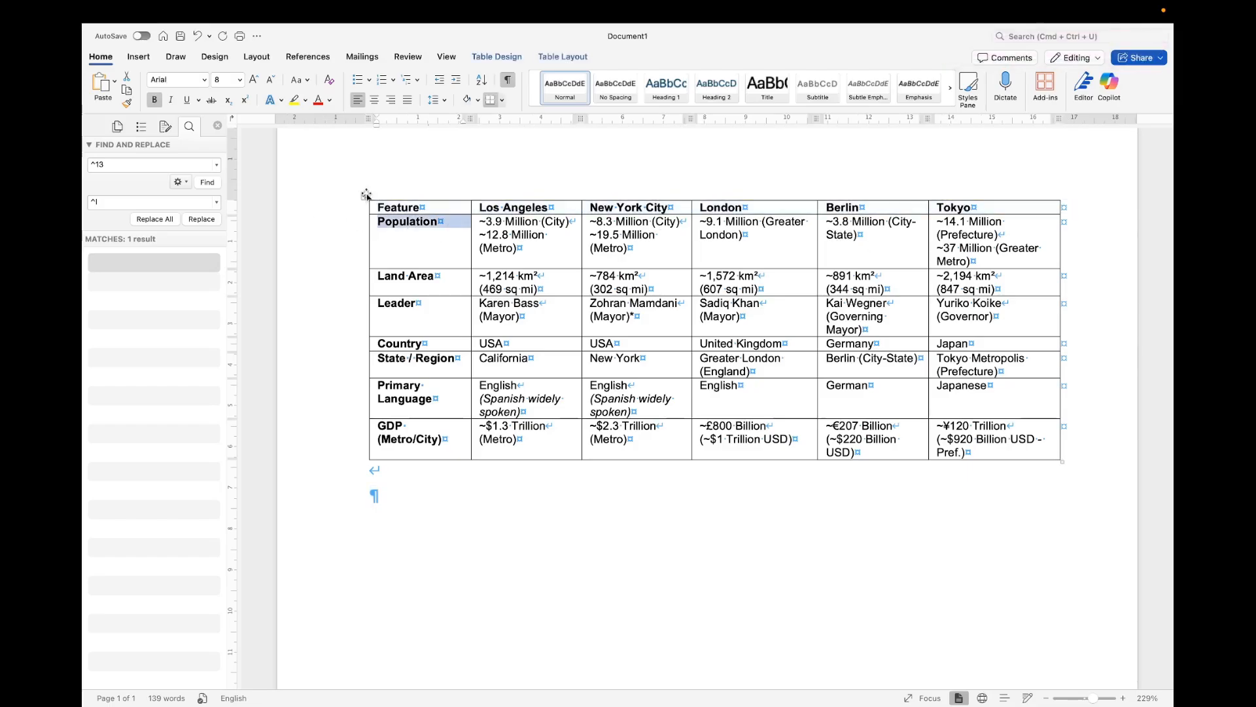
click(365, 194)
key(ctrl+c)
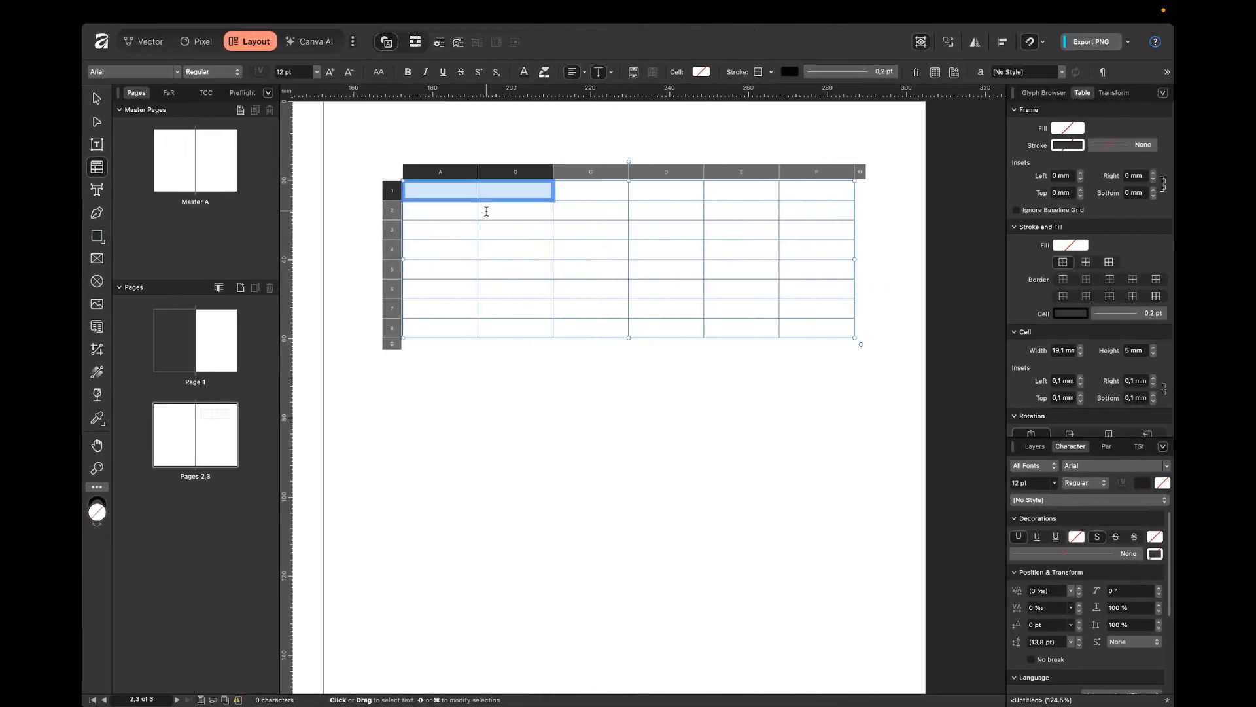
drag(448, 186, 495, 185)
key(ctrl+v)
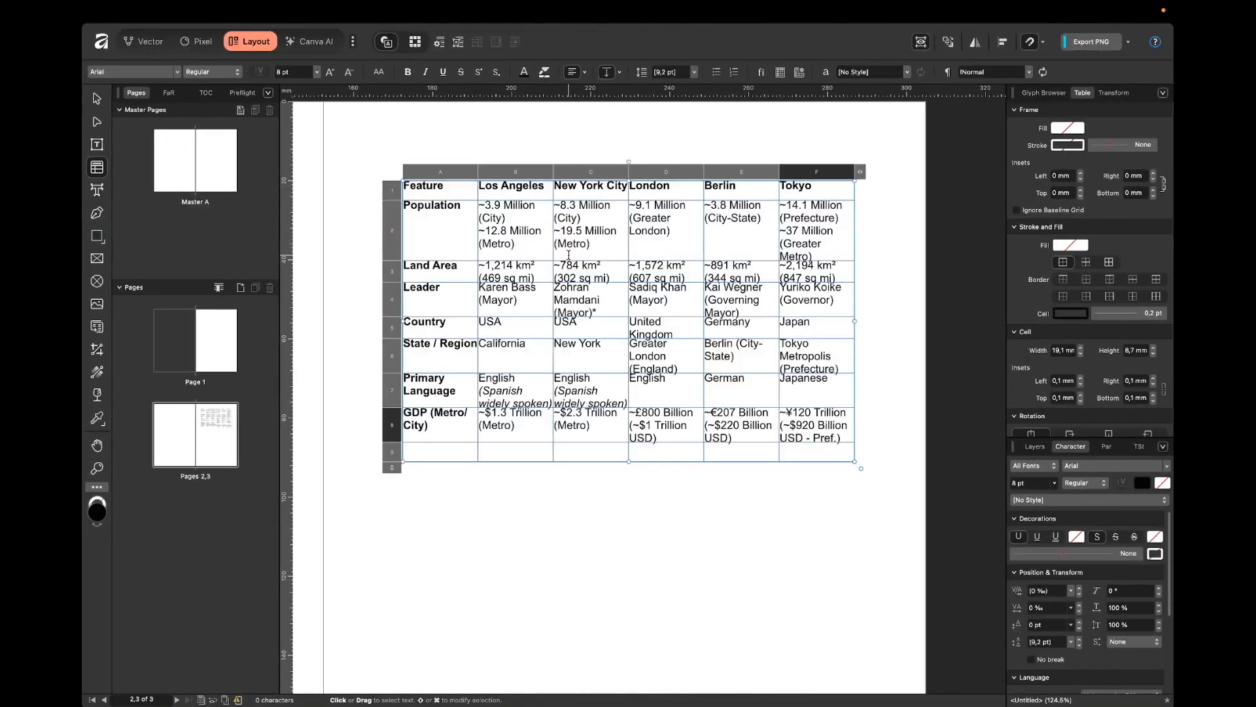
click(919, 257)
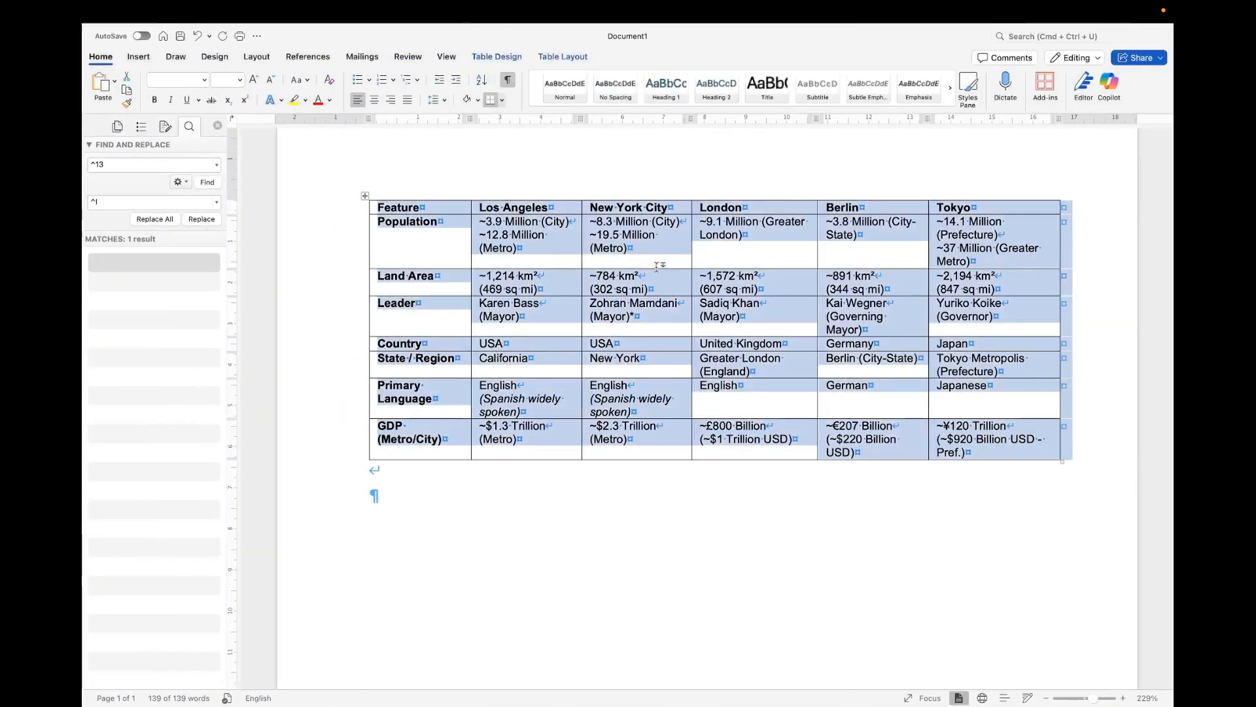
Recheck the line breaks in Word's New York City population cell and try adding a line "sdf" to London's population cell in Affinity
click(665, 236)
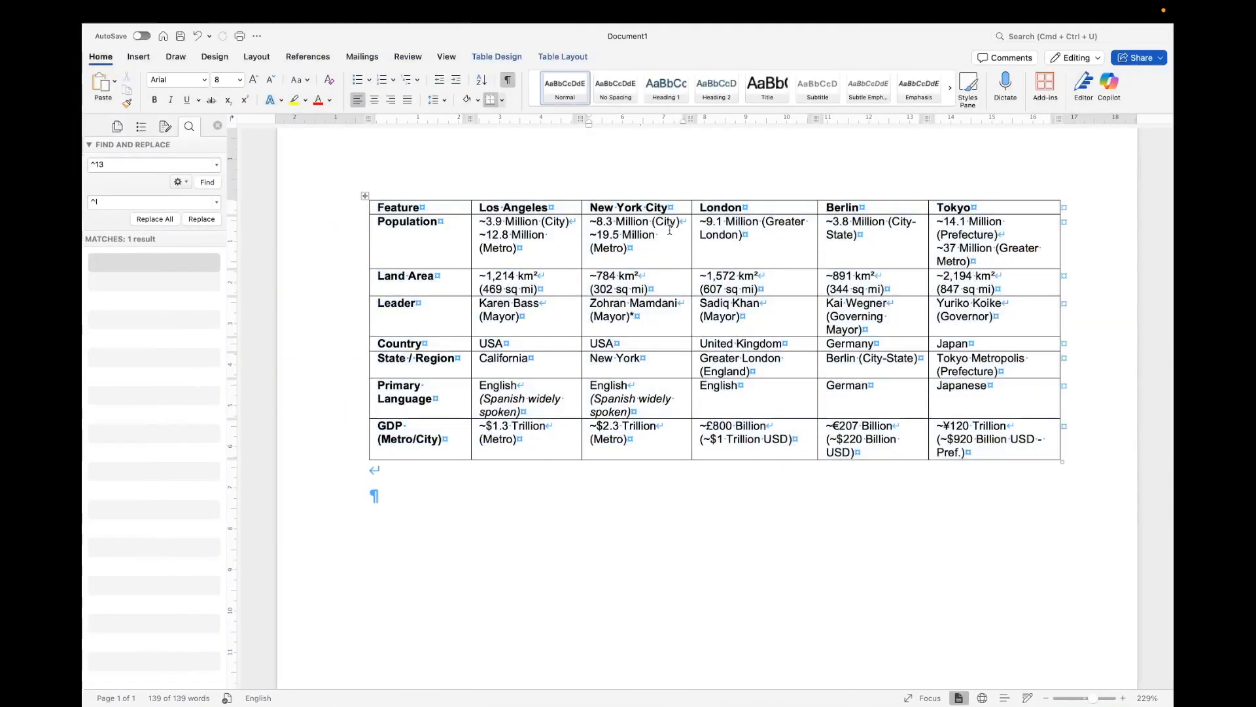
click(626, 246)
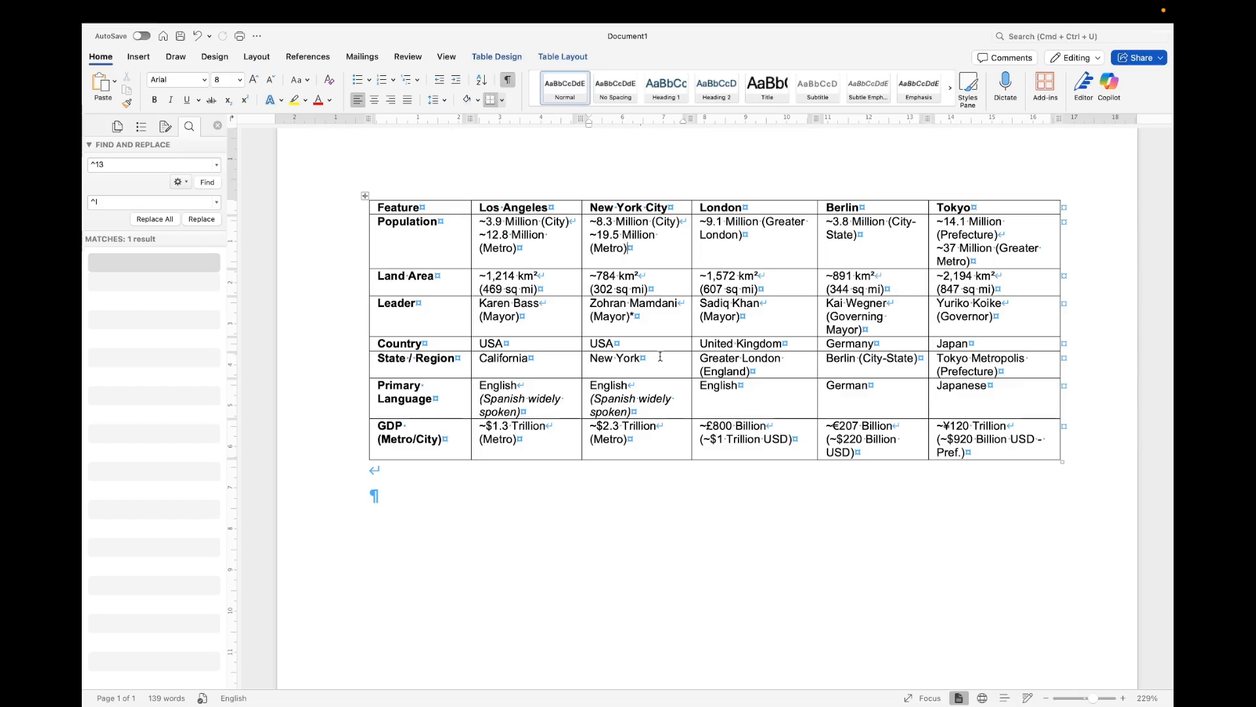
key(ctrl+Right)
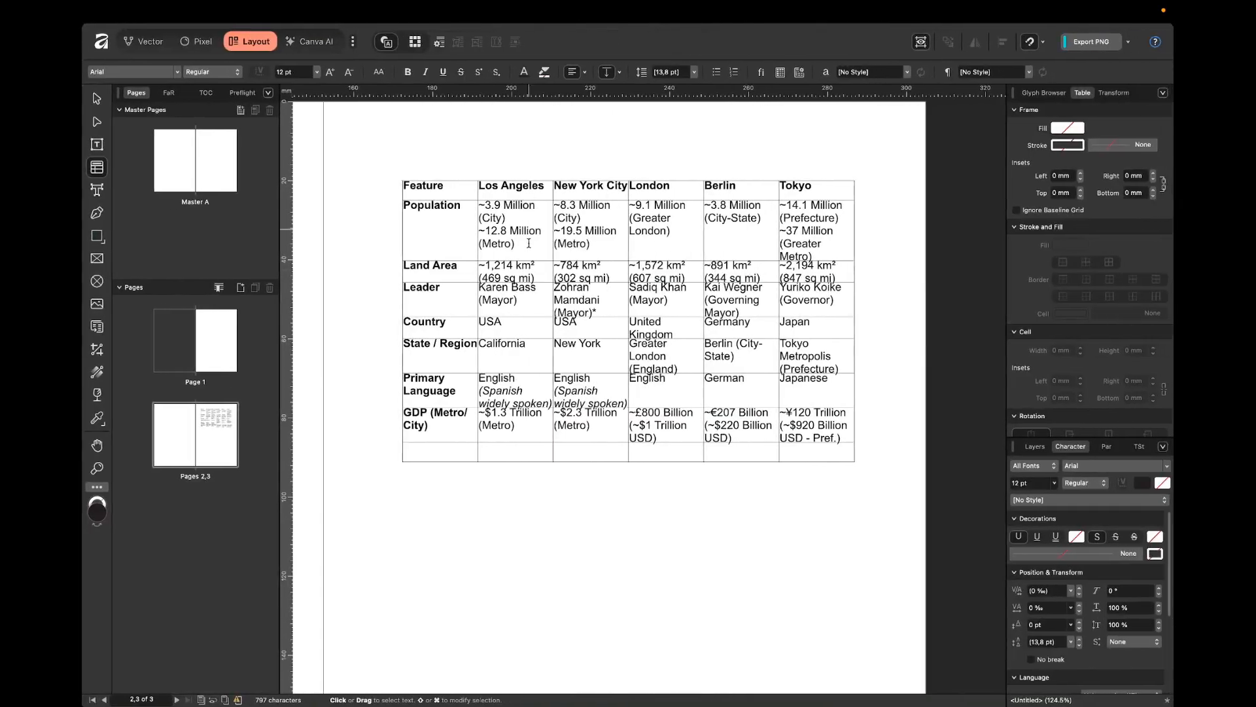
click(667, 256)
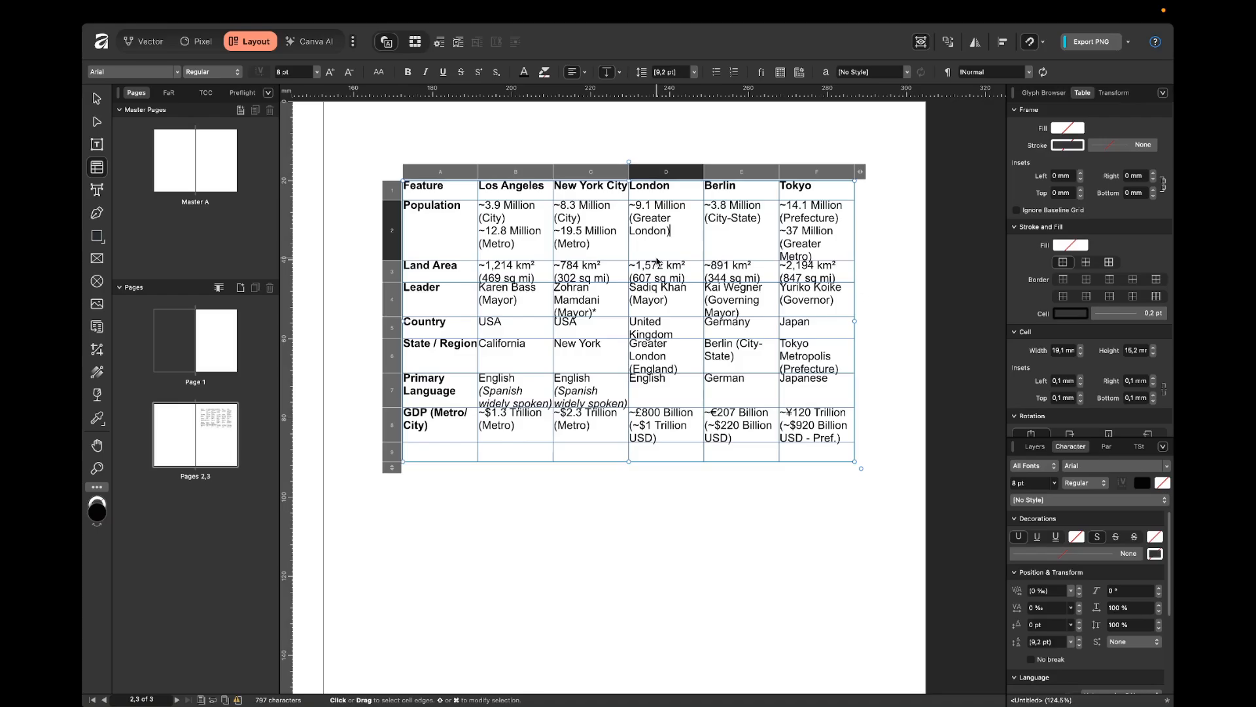
key(Return)
text(sdf)
key(Escape)
key(Escape)
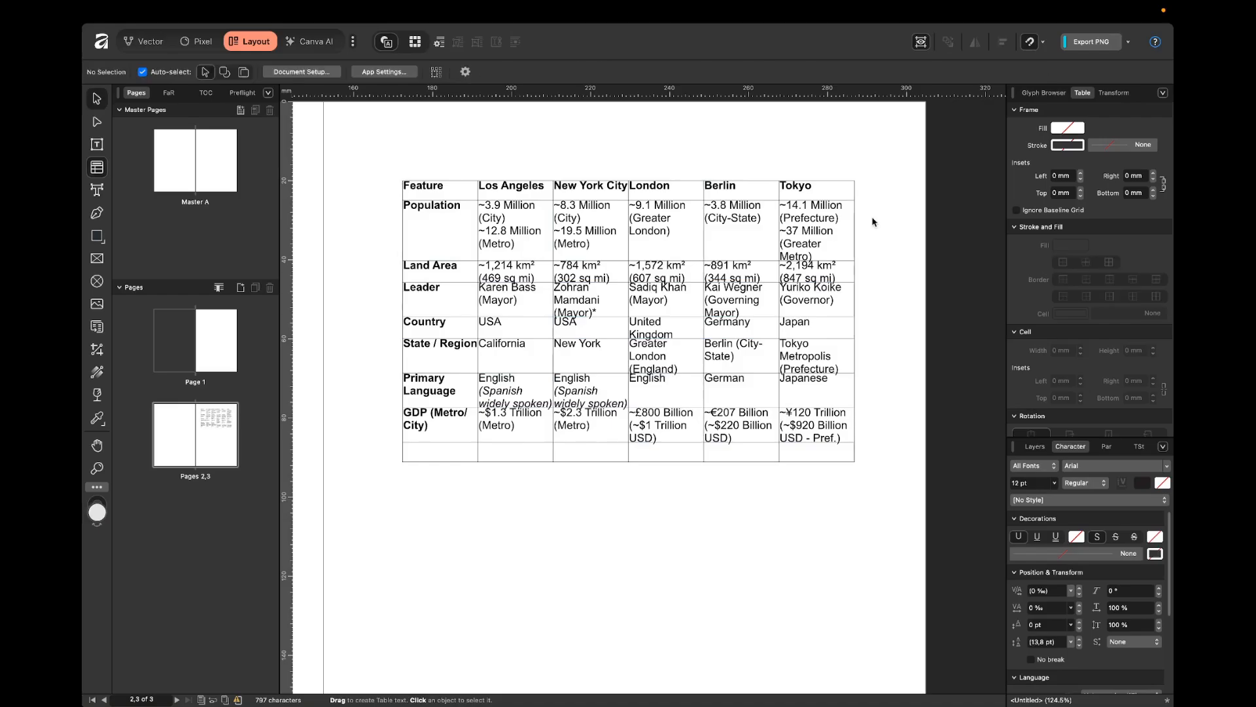
Remove the empty last row so the Affinity table has 8 rows, and deselect the table
double_click(745, 310)
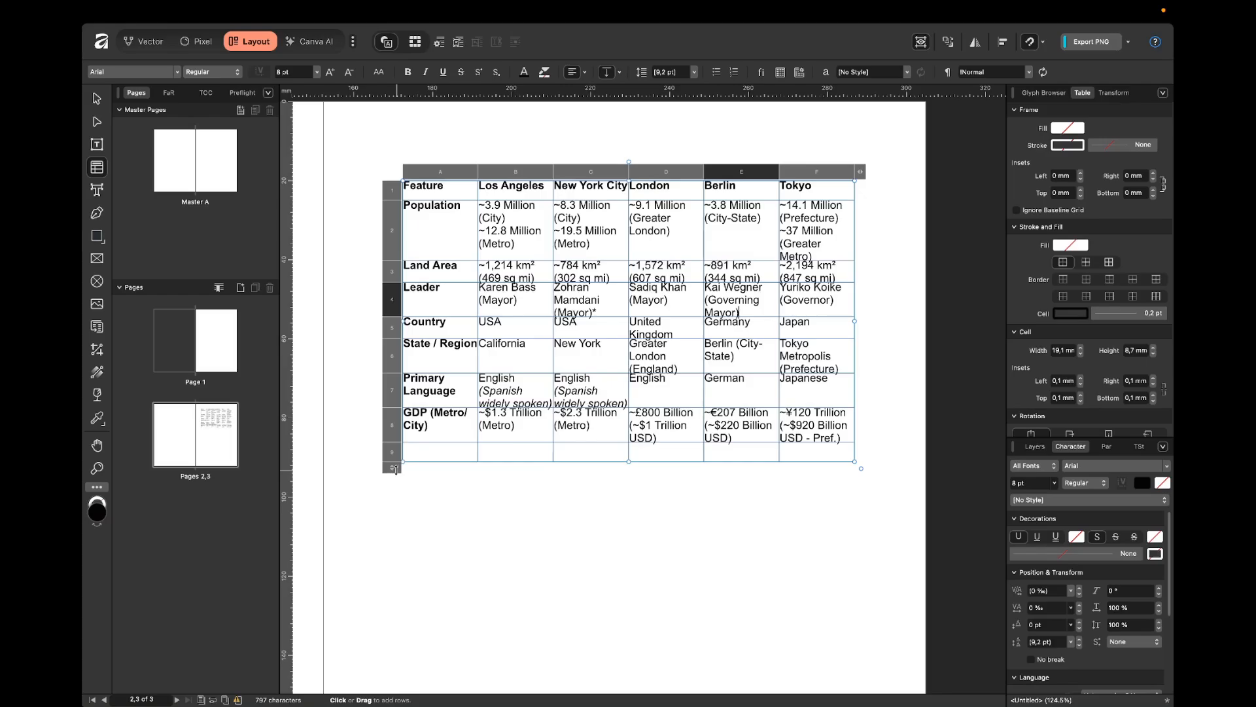
key(super+z)
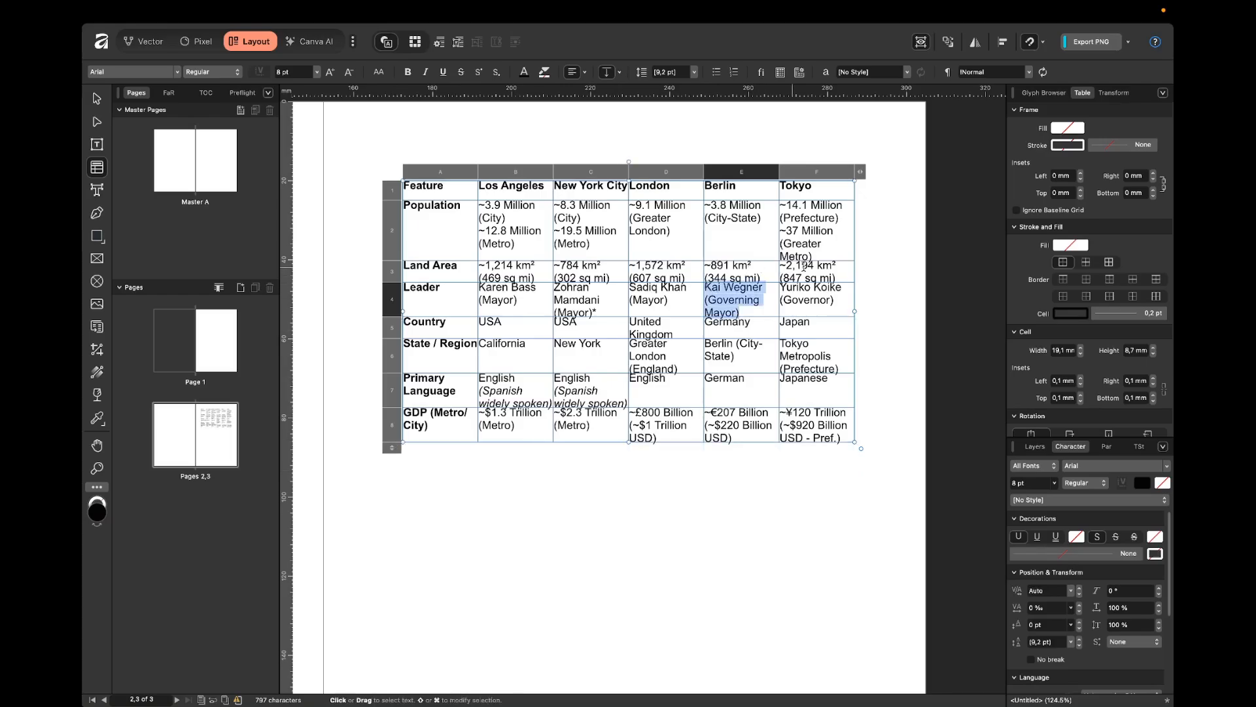
click(900, 253)
key(v)
scroll(675, 252, up, 1)
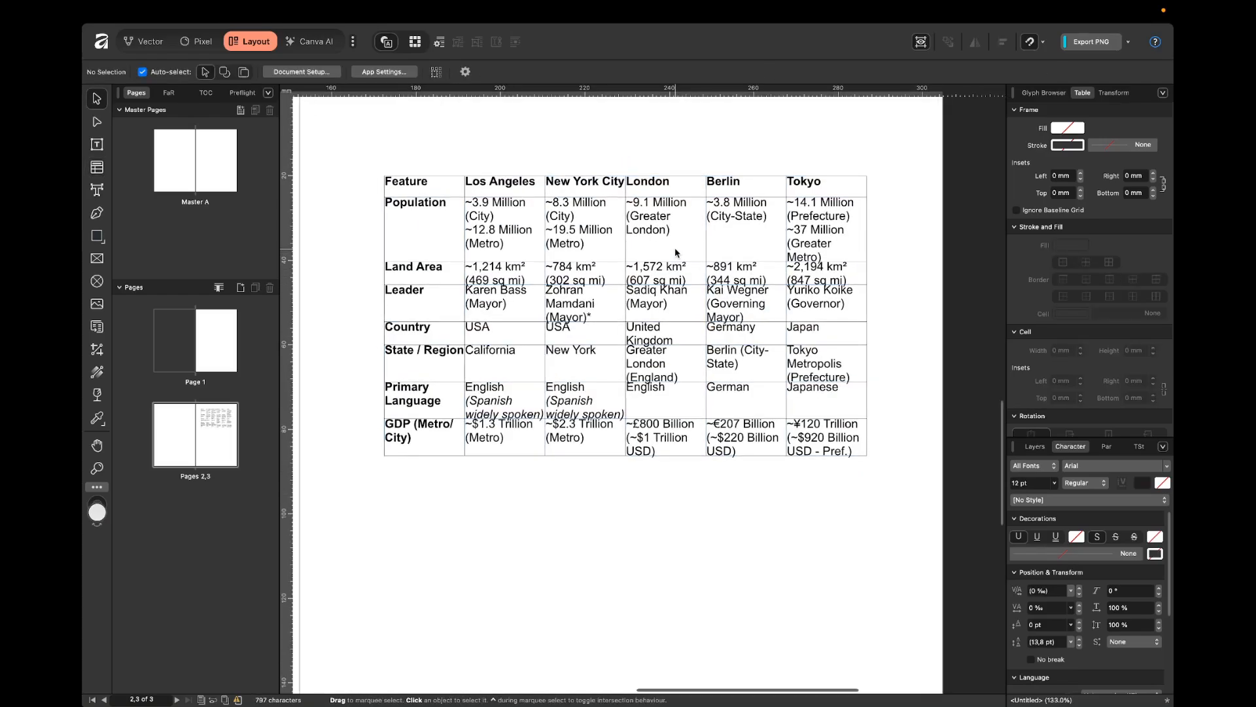
scroll(676, 252, up, 1)
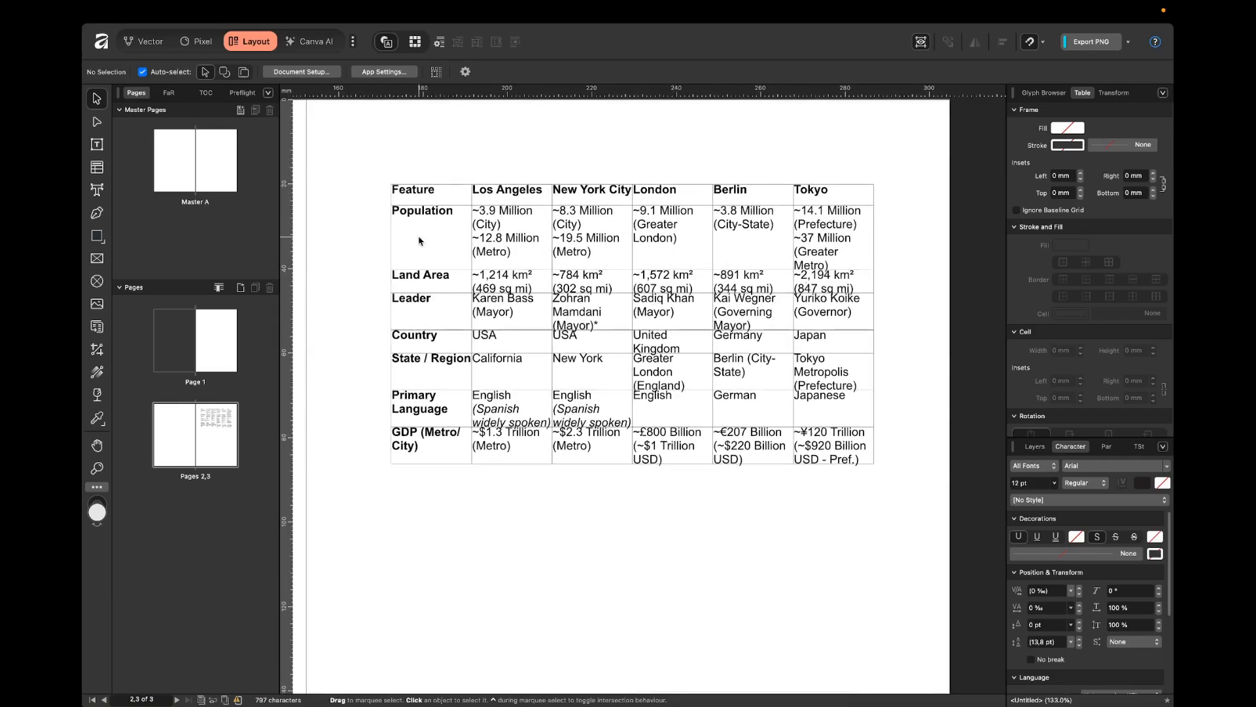
Set the whole table's text to Crimson Pro at 8 pt
click(743, 253)
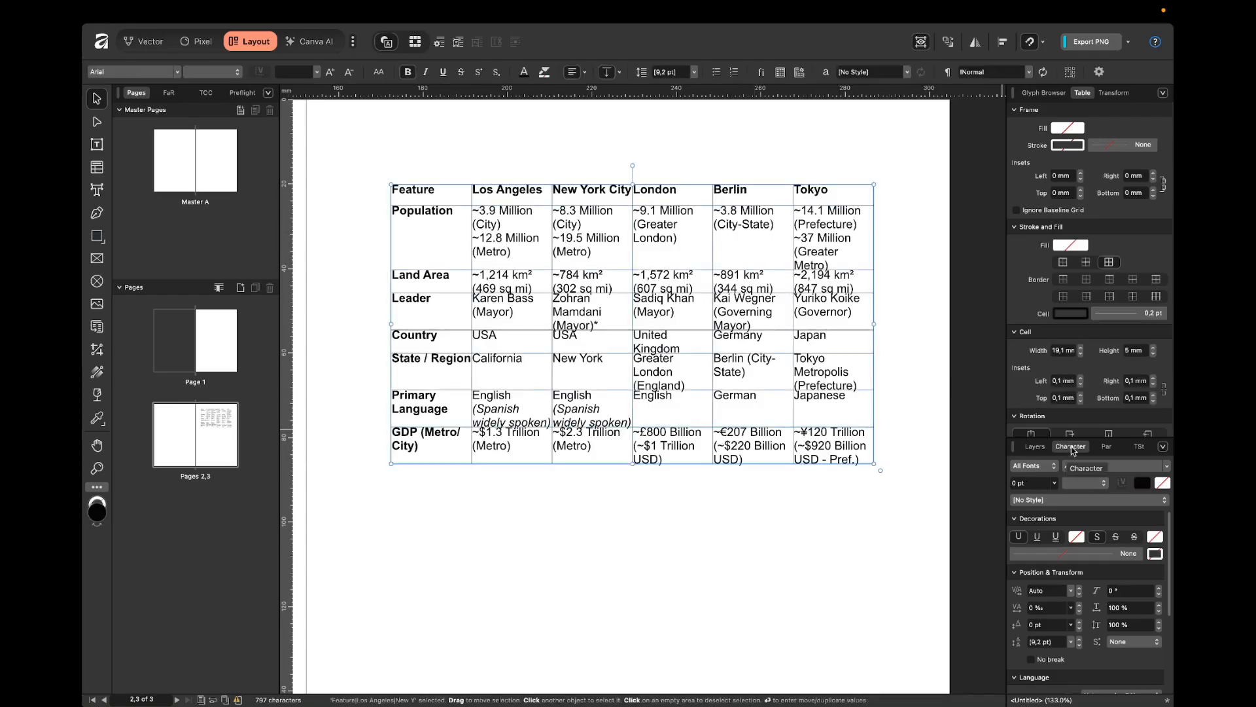
drag(1091, 439, 1076, 292)
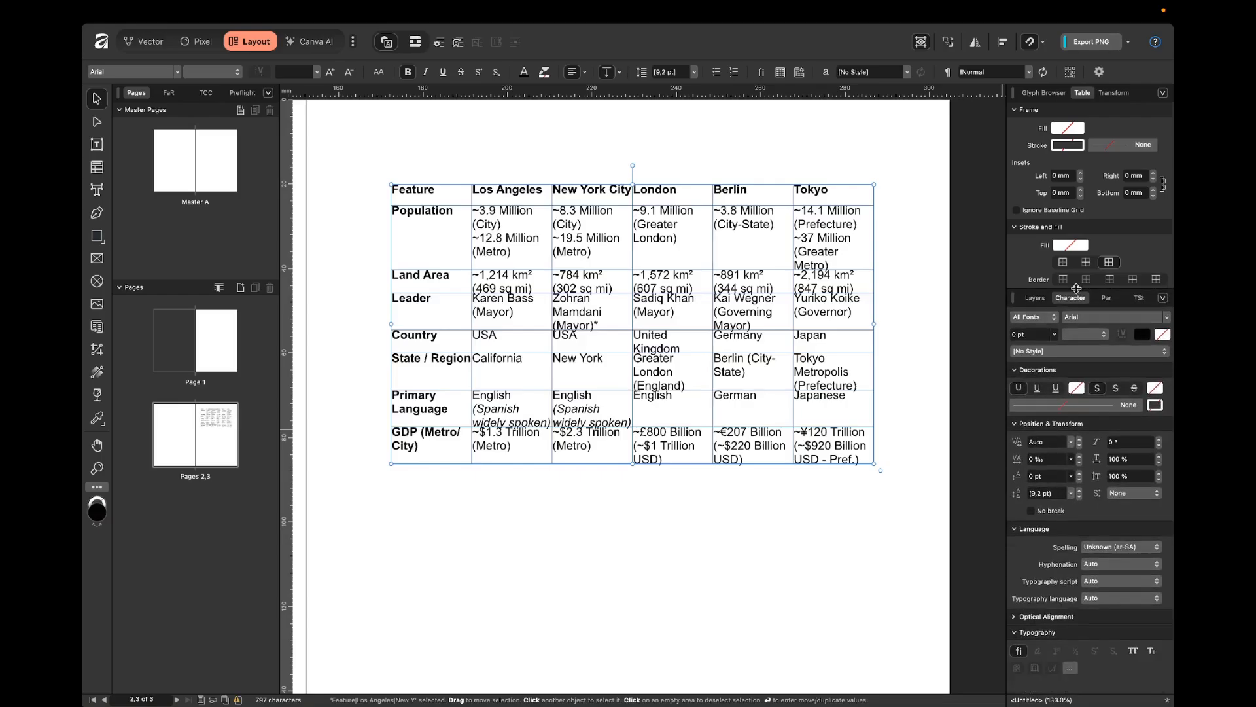
click(1082, 315)
text(crim)
key(Return)
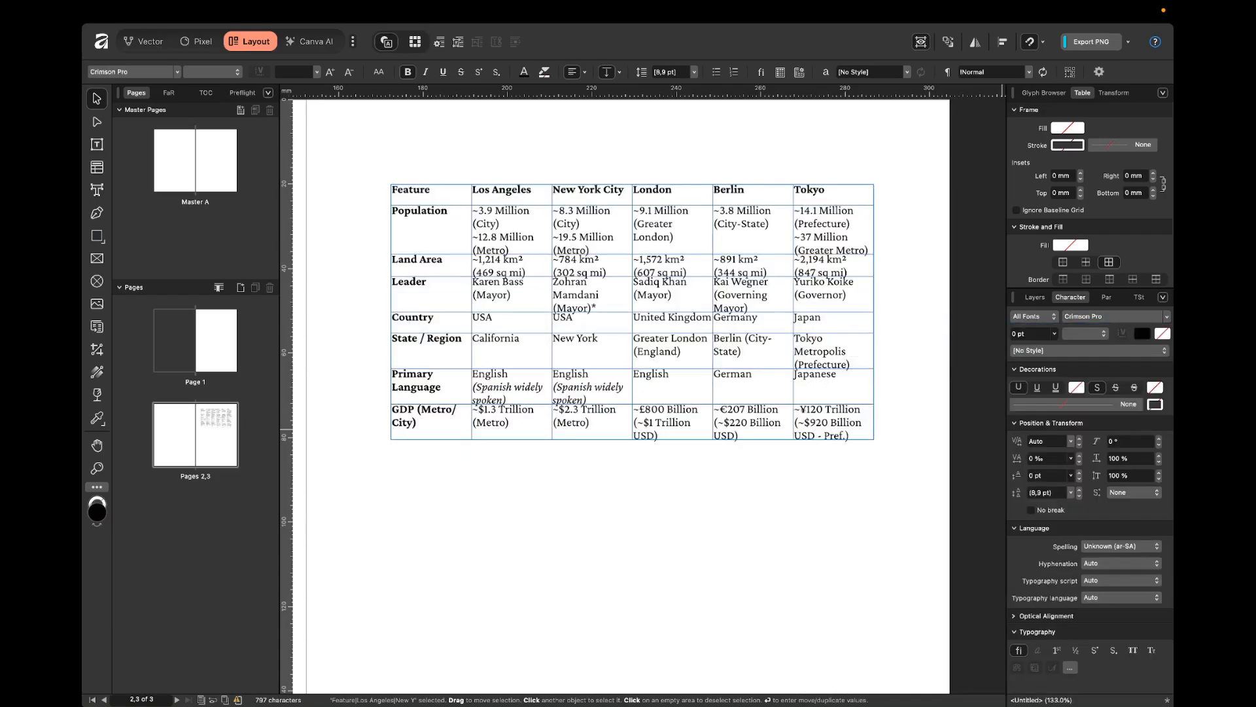
click(1025, 335)
text(8)
key(Return)
Set the table text's leading to 10 pt and deselect the table
click(1104, 299)
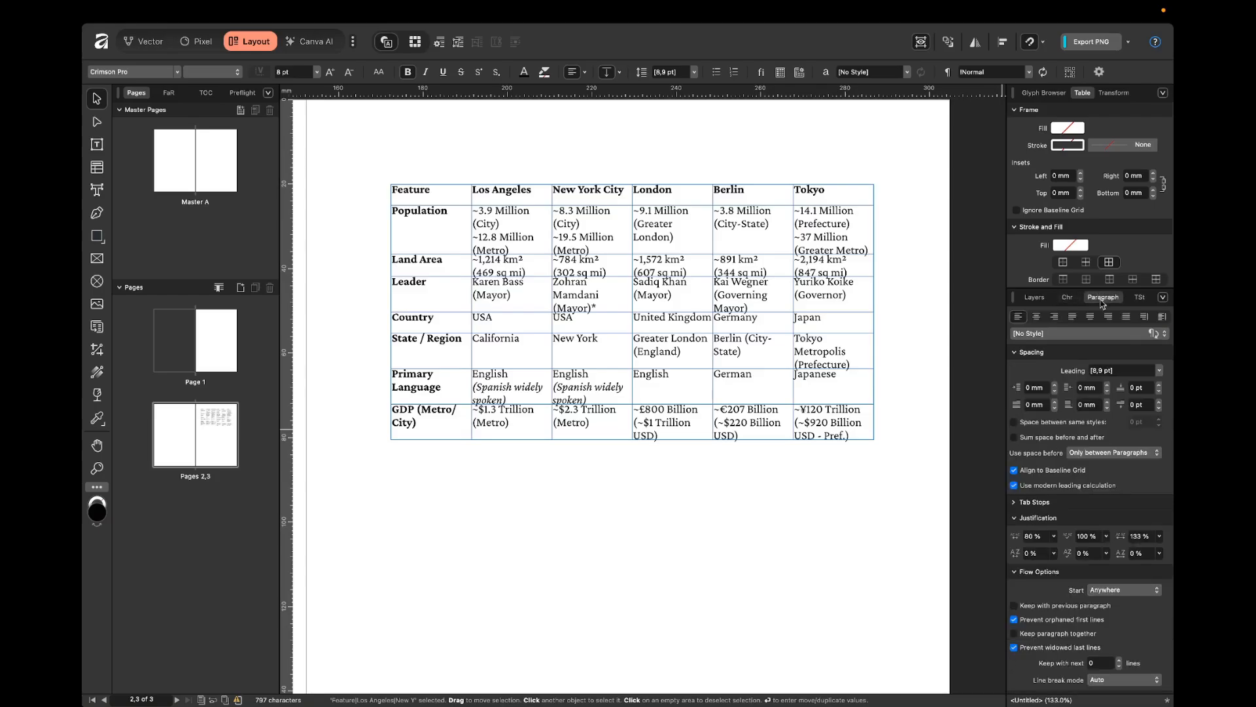
click(1125, 371)
text(10)
key(Return)
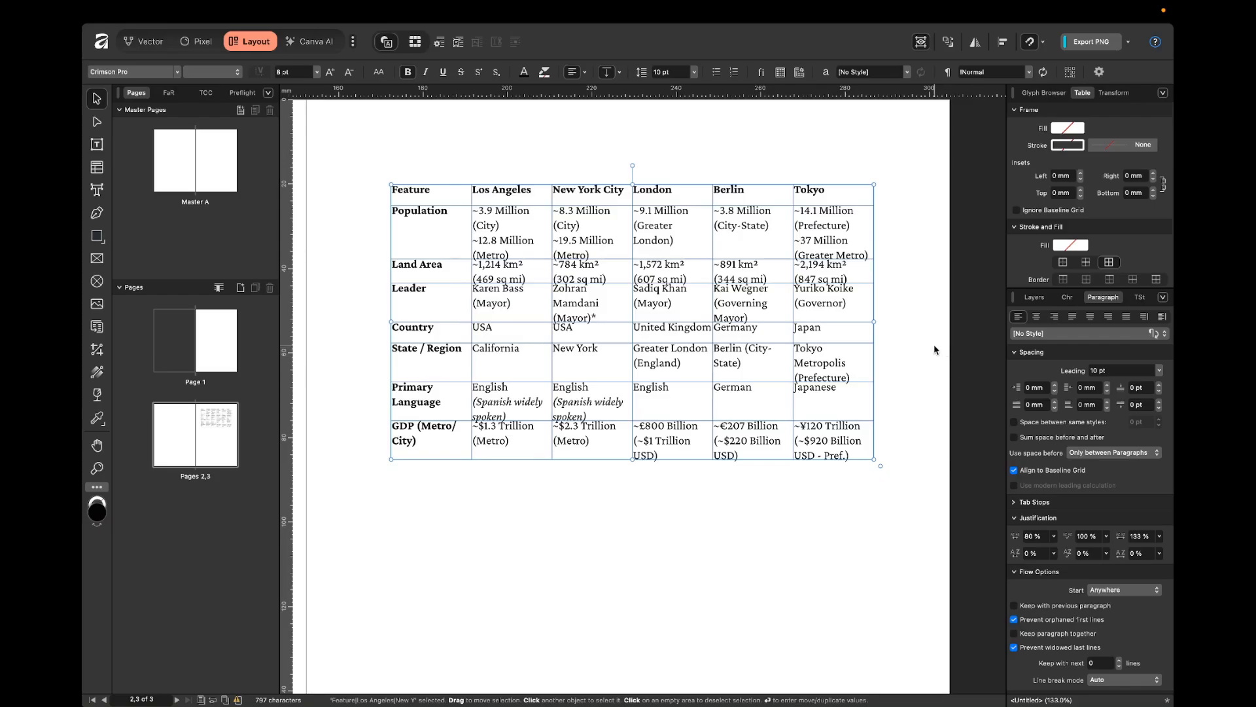
click(934, 350)
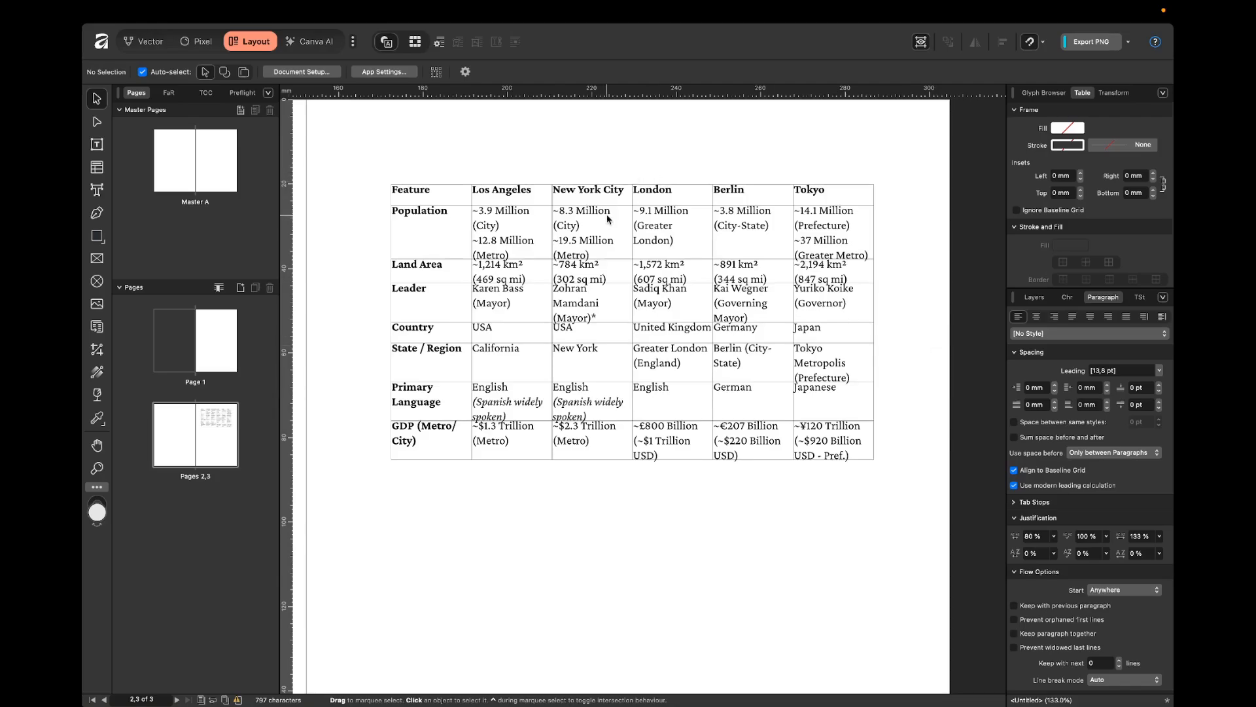
Turn off Align to Baseline Grid for the table's text
scroll(471, 168, up, 2)
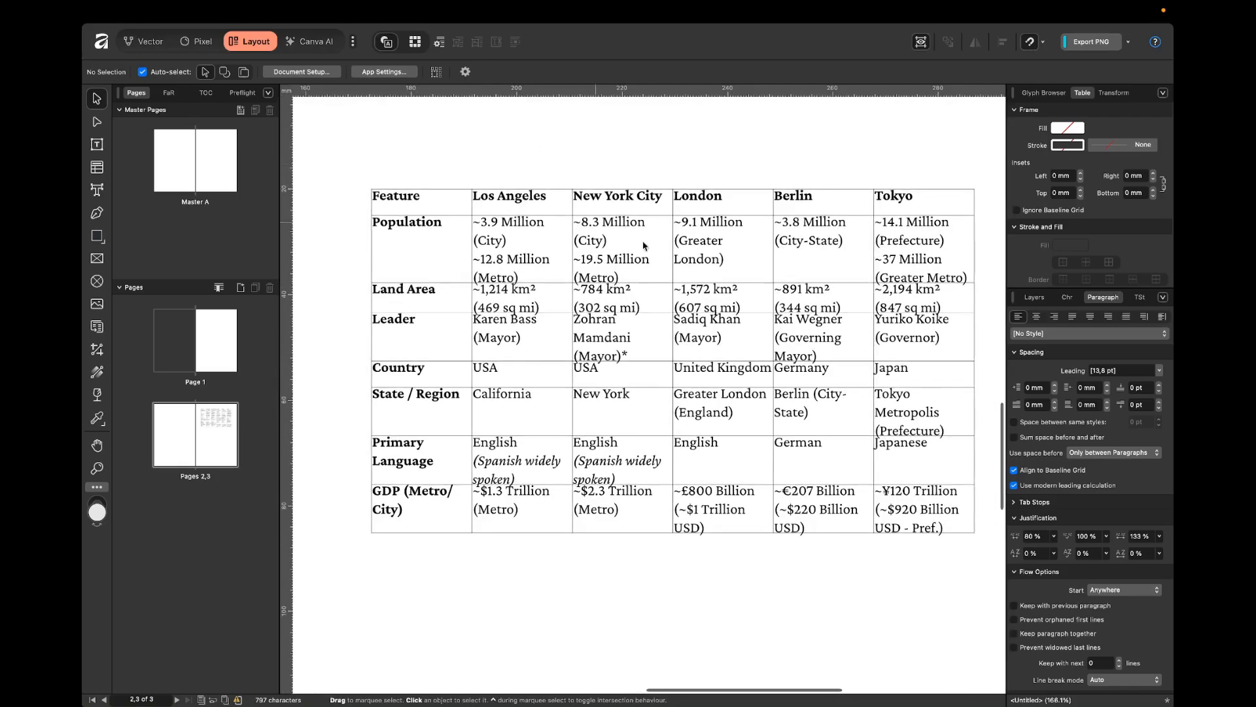
scroll(764, 296, right, 1)
click(747, 281)
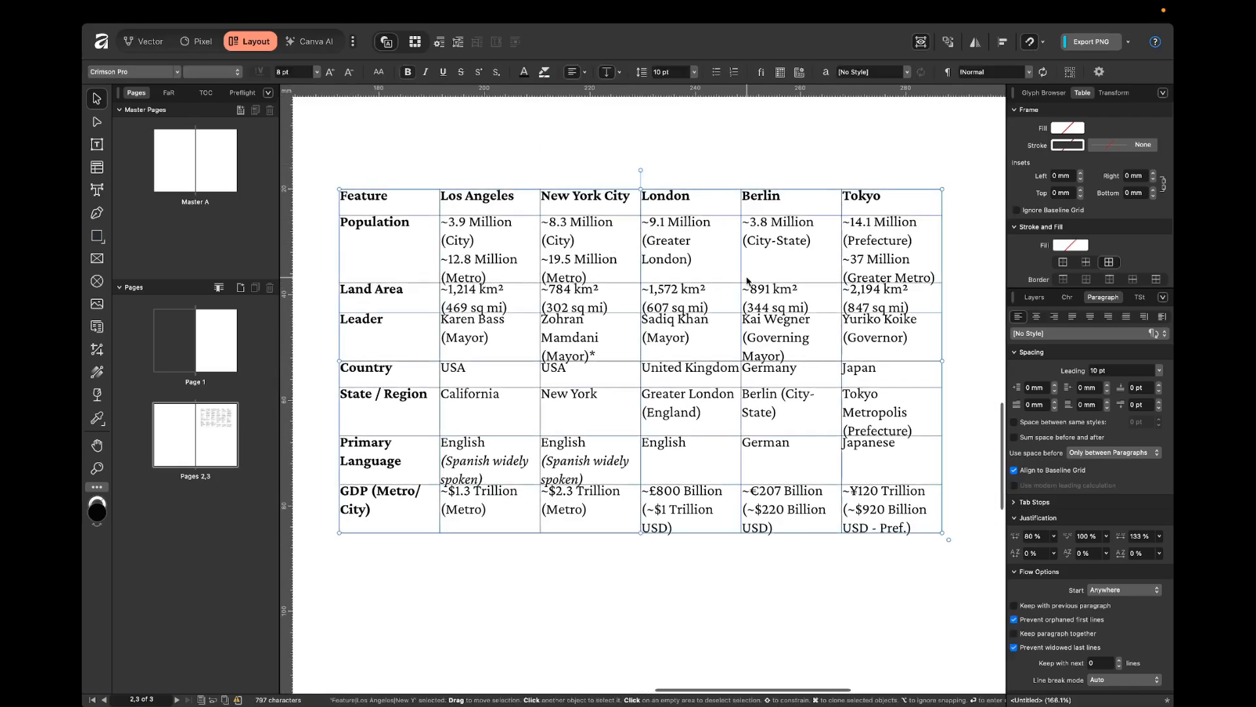
click(1051, 472)
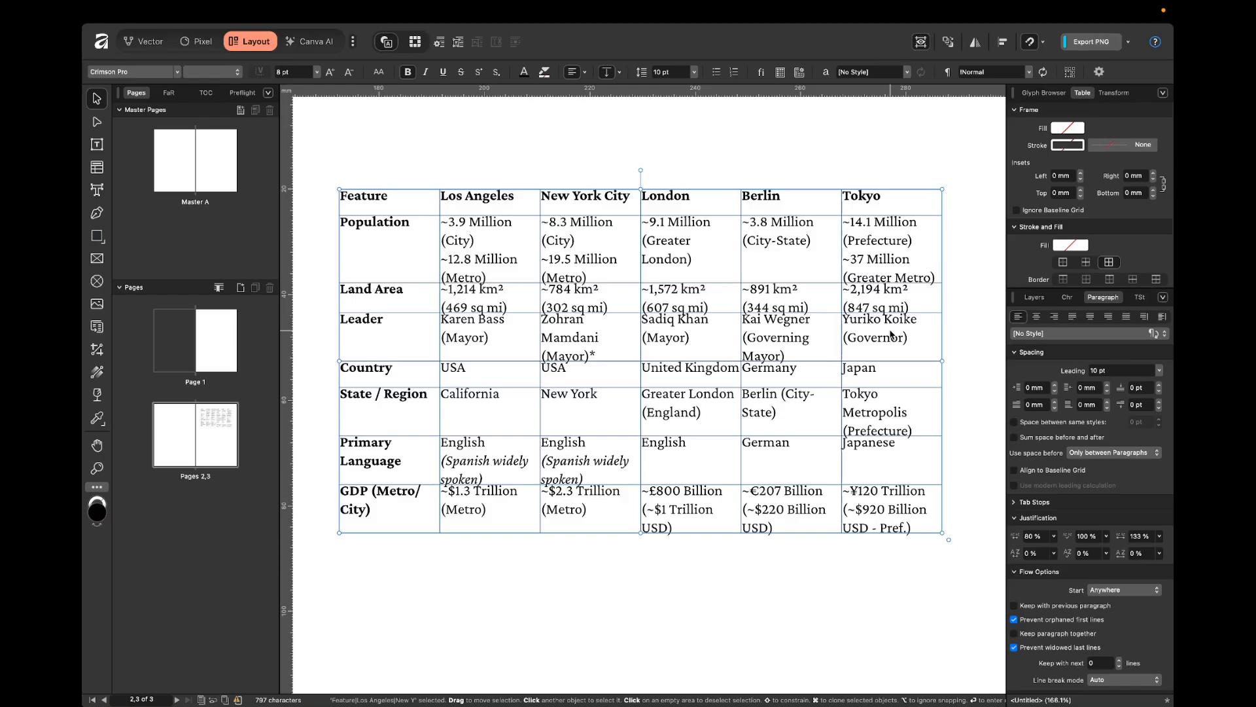
scroll(891, 335, left, 2)
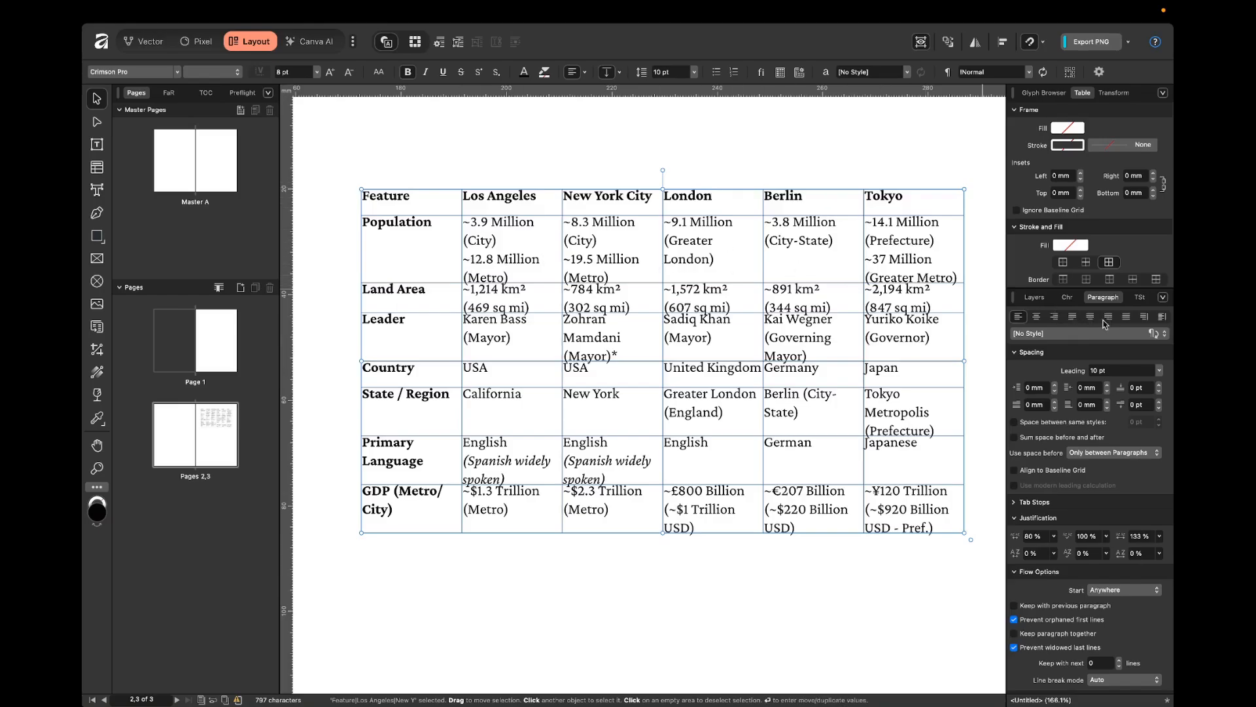
Try the table text at 11 pt with 15 pt leading and view the whole table
click(1069, 297)
click(1030, 333)
text(11)
key(Return)
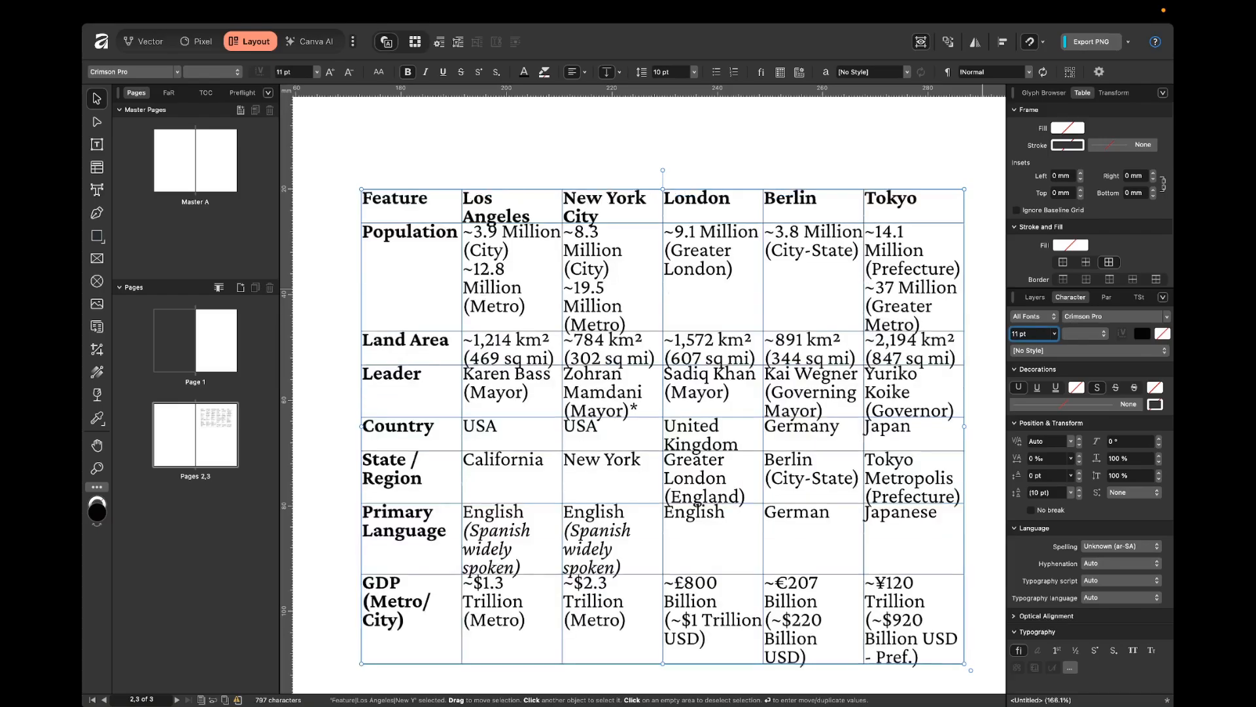
click(1103, 297)
click(1121, 370)
text(15)
key(Return)
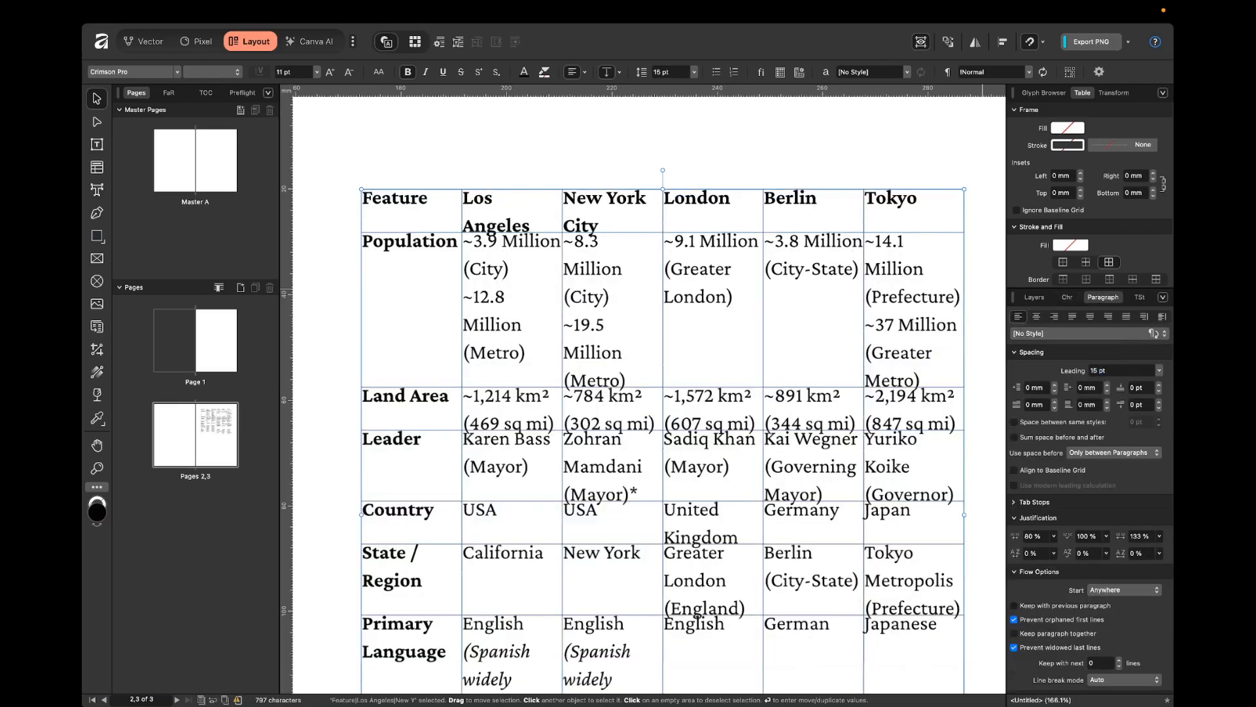
scroll(808, 392, down, 2)
scroll(895, 375, down, 2)
scroll(895, 376, right, 1)
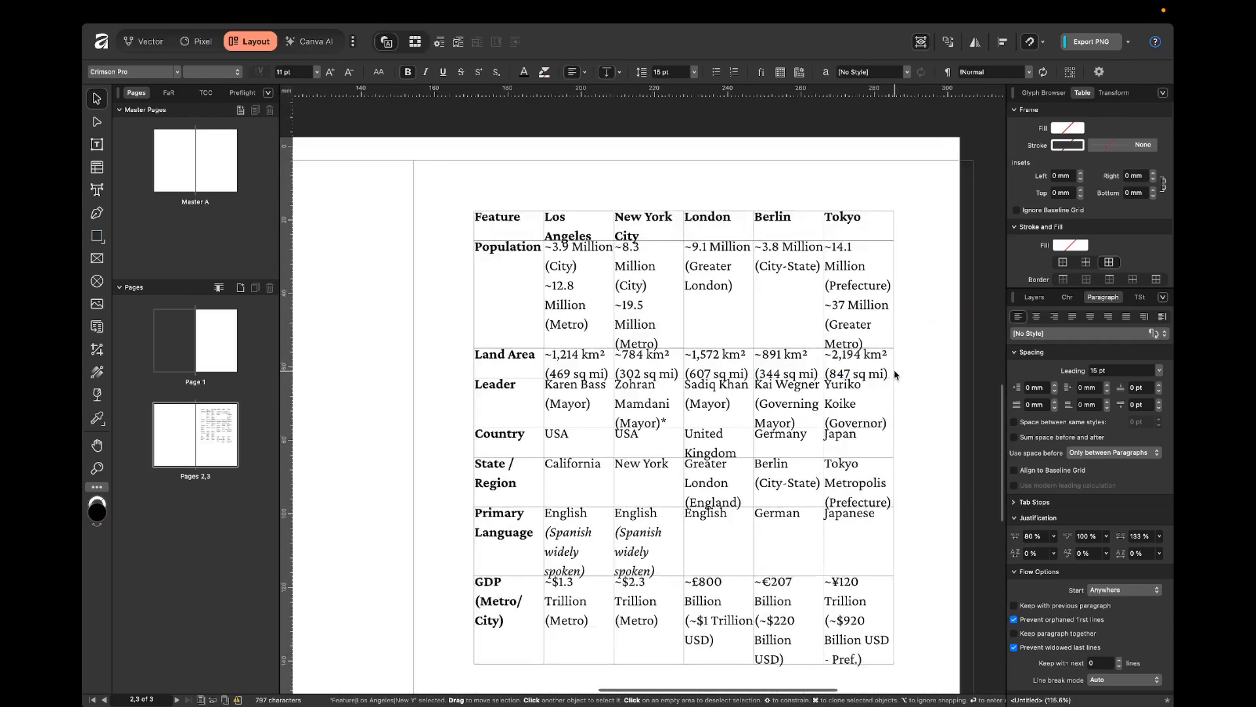
Return the table text to 8 pt with 10 pt leading and deselect the table
click(1066, 297)
click(1039, 333)
text(8)
key(Return)
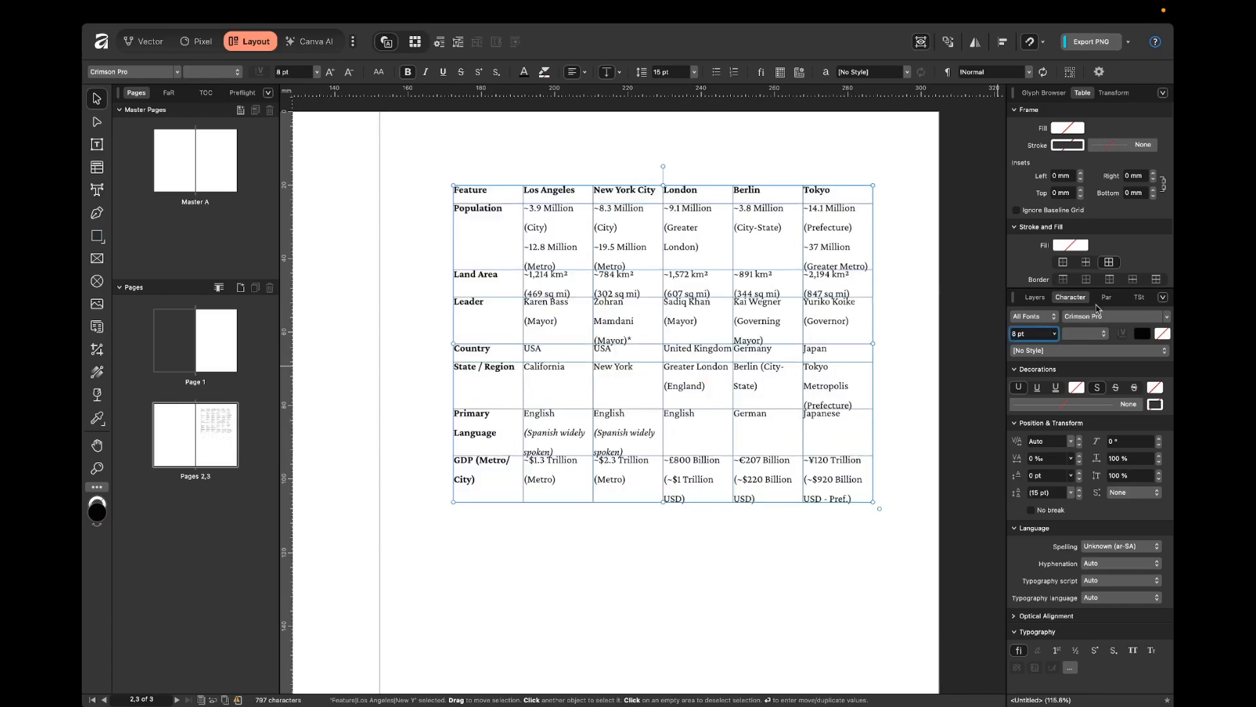
click(1103, 297)
click(1119, 370)
key(BackSpace)
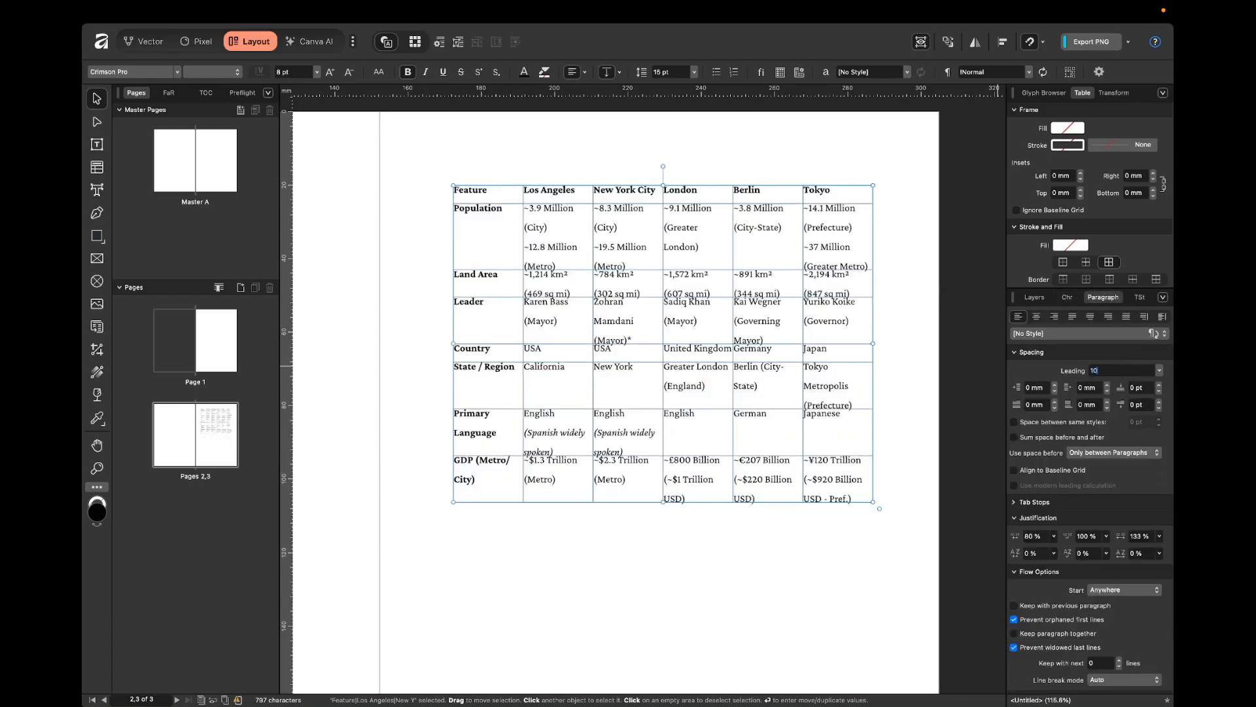
key(Return)
click(897, 272)
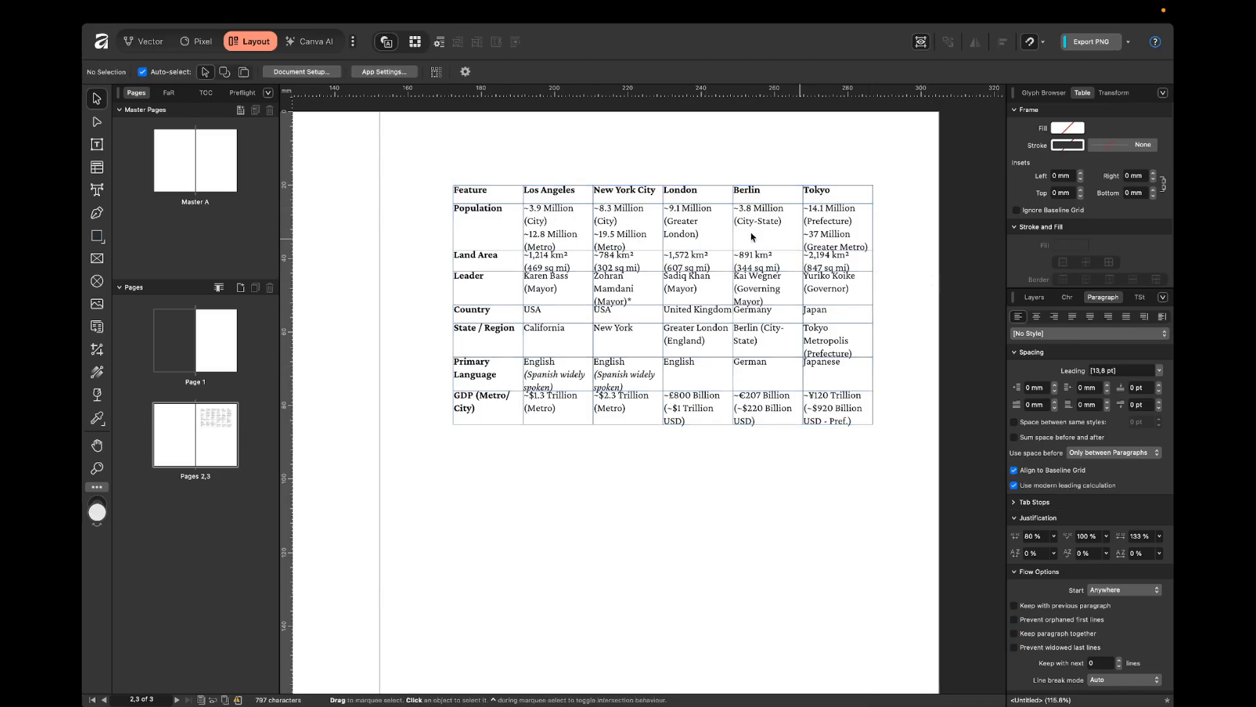
With the table selected, detach and close the Table panel, and reopen and dock it beside the Glyph Browser
scroll(618, 222, up, 2)
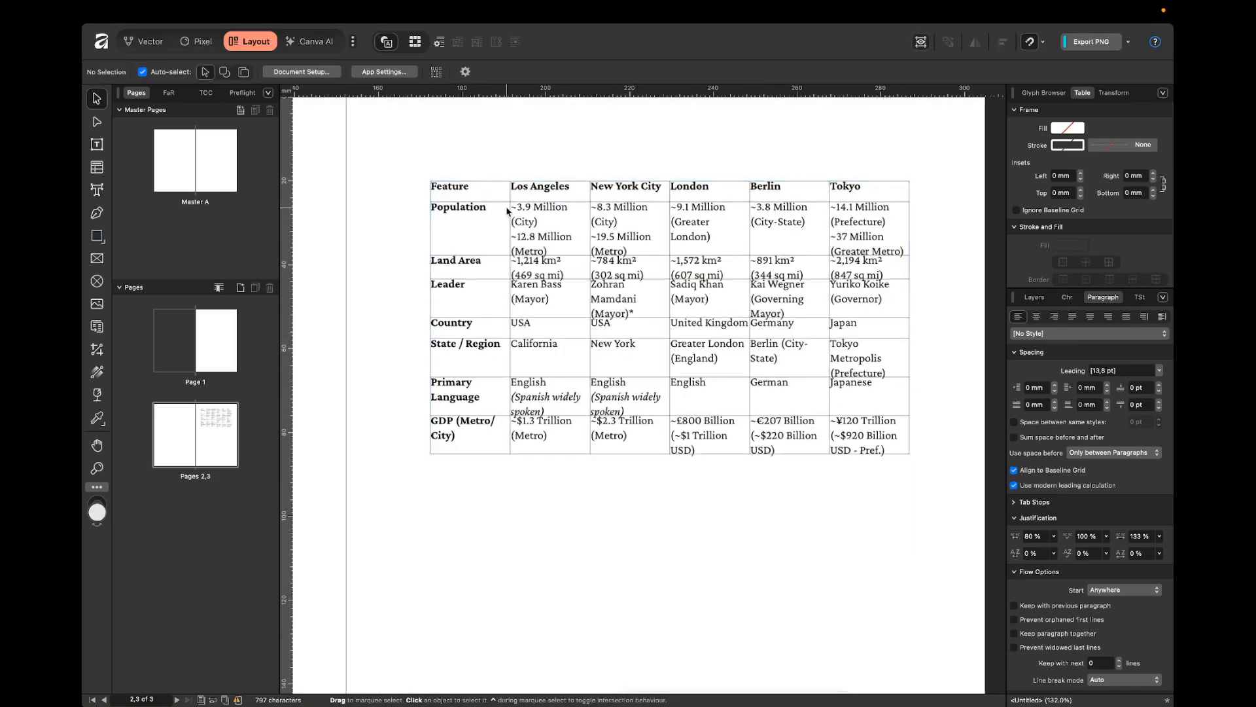
scroll(697, 207, up, 2)
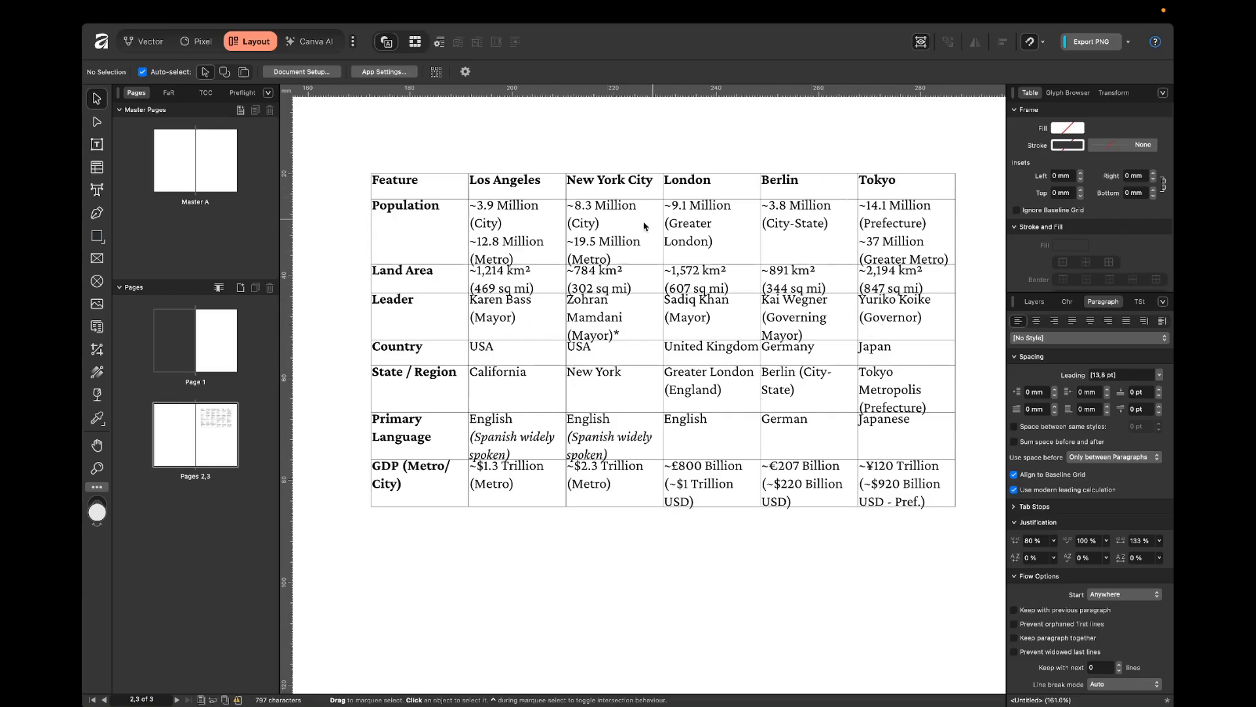
click(608, 231)
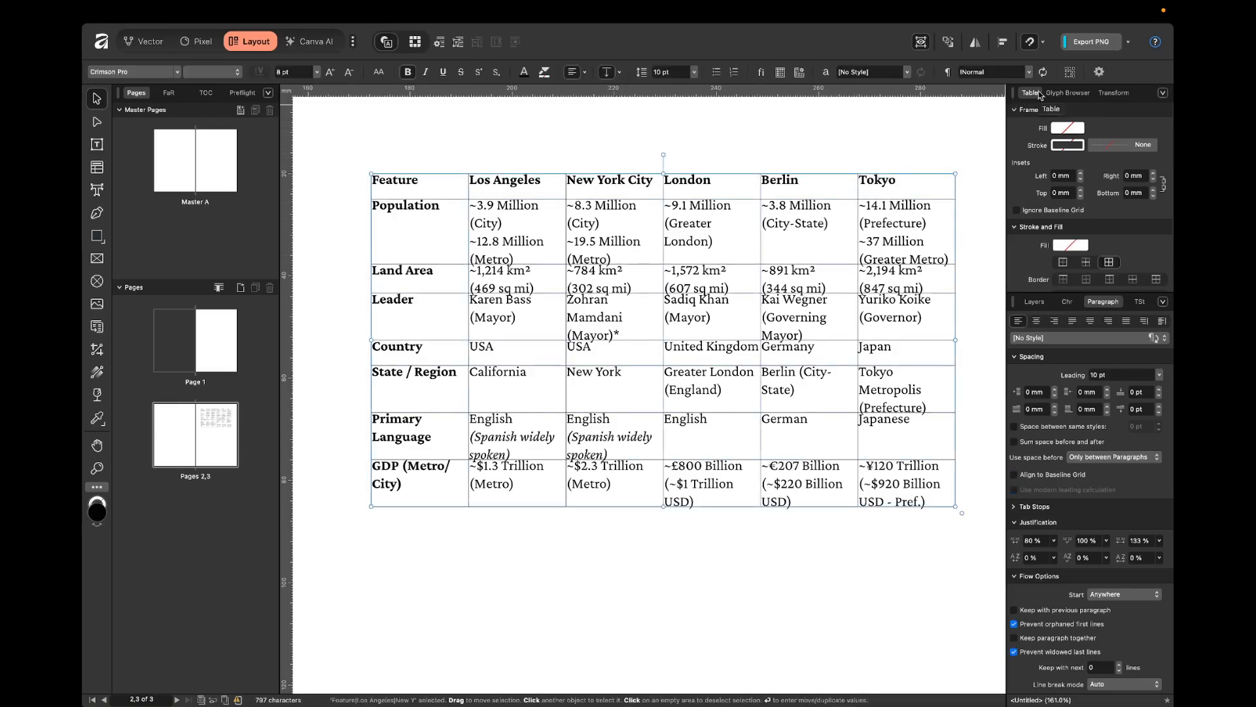
drag(1033, 97, 825, 149)
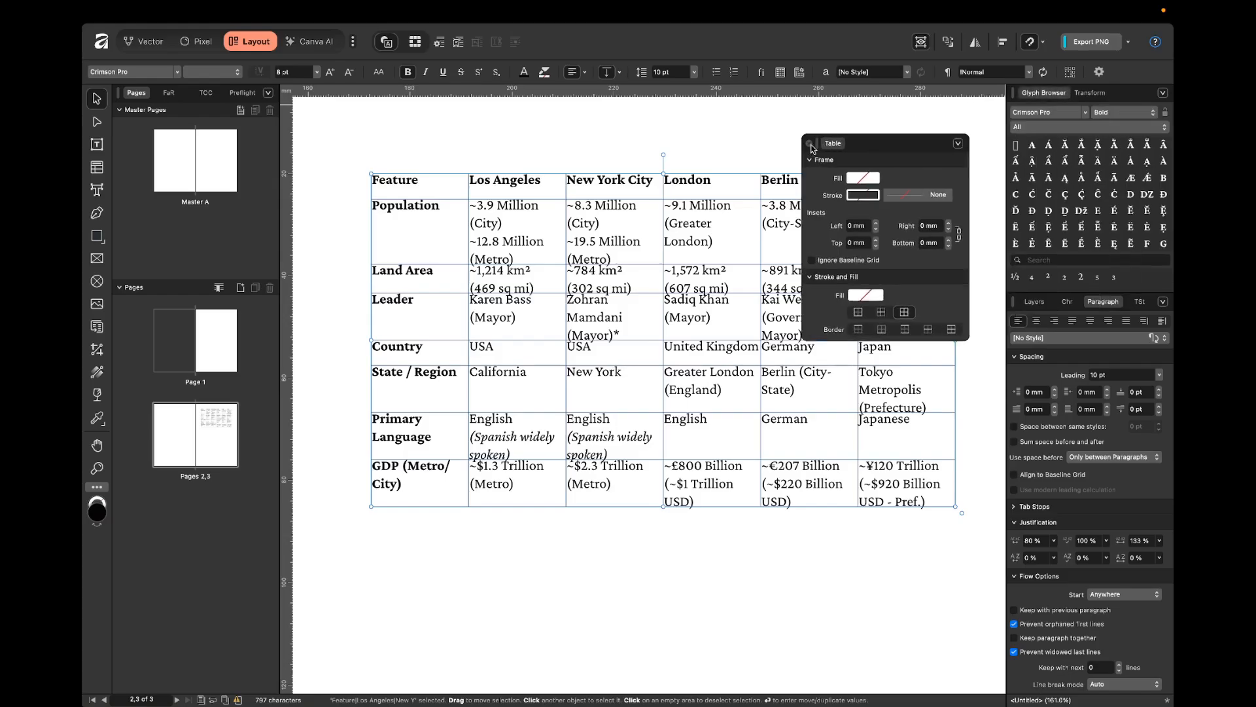
click(810, 143)
click(444, 11)
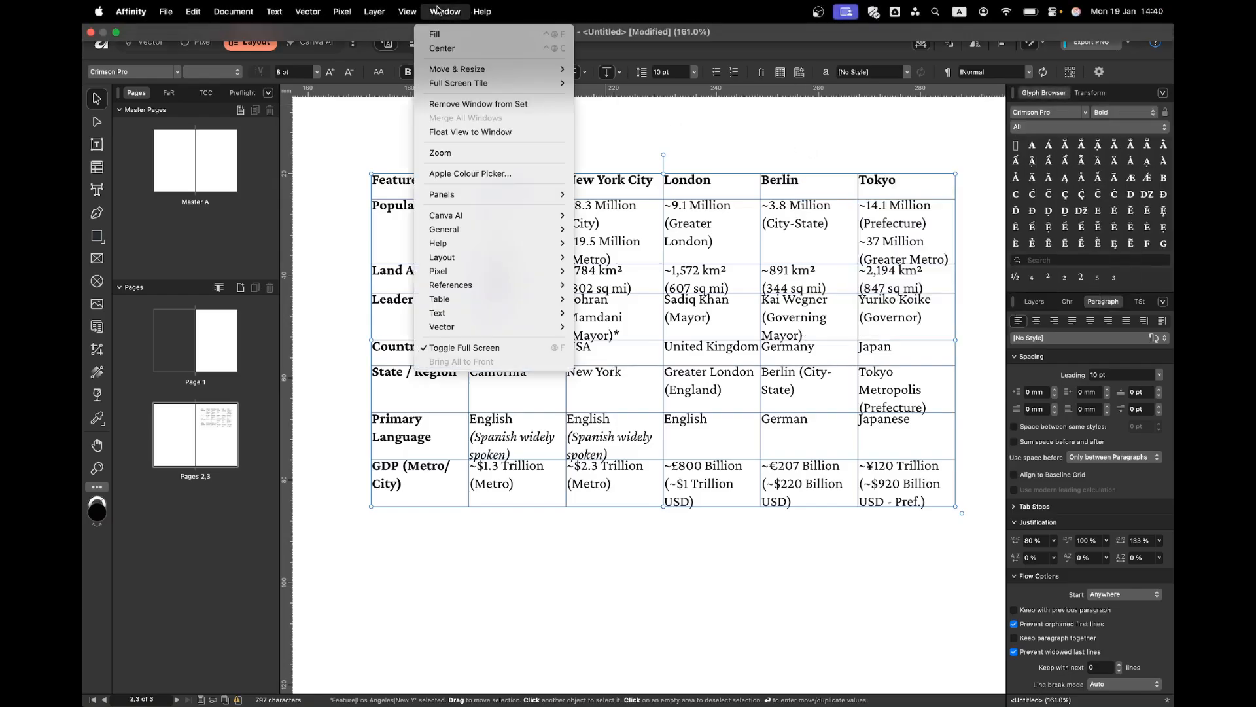
mouse_move(492, 296)
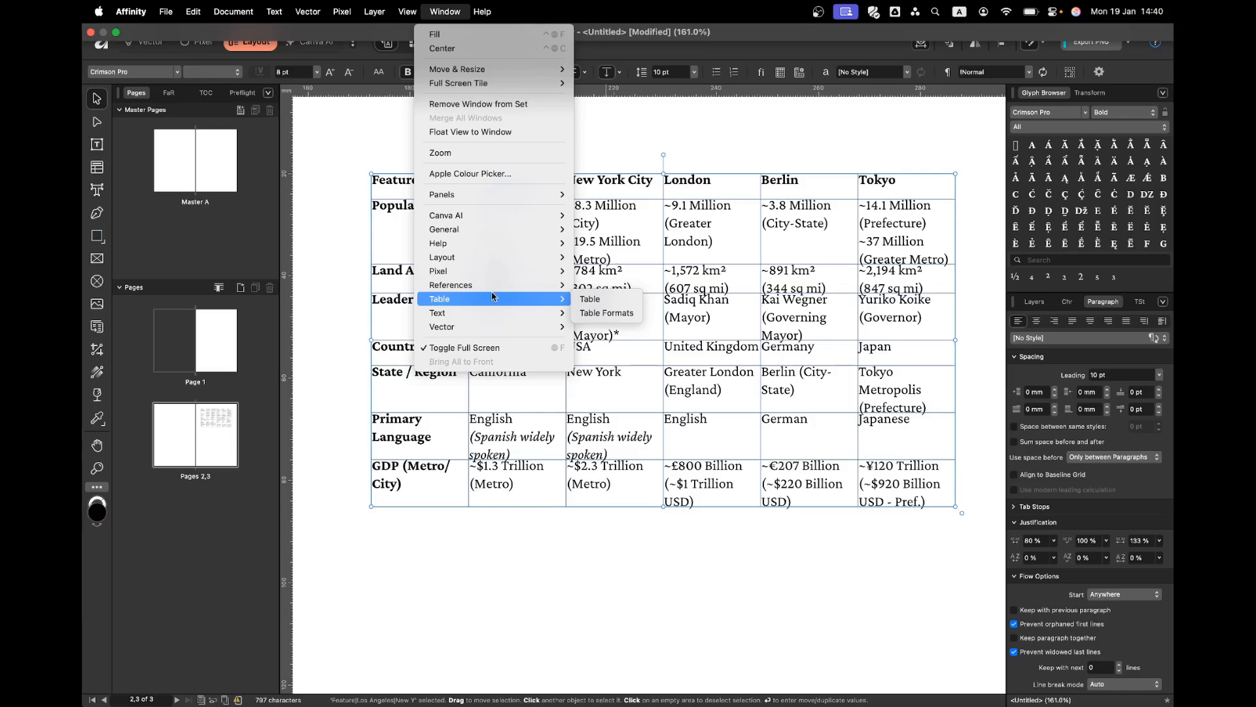
click(606, 301)
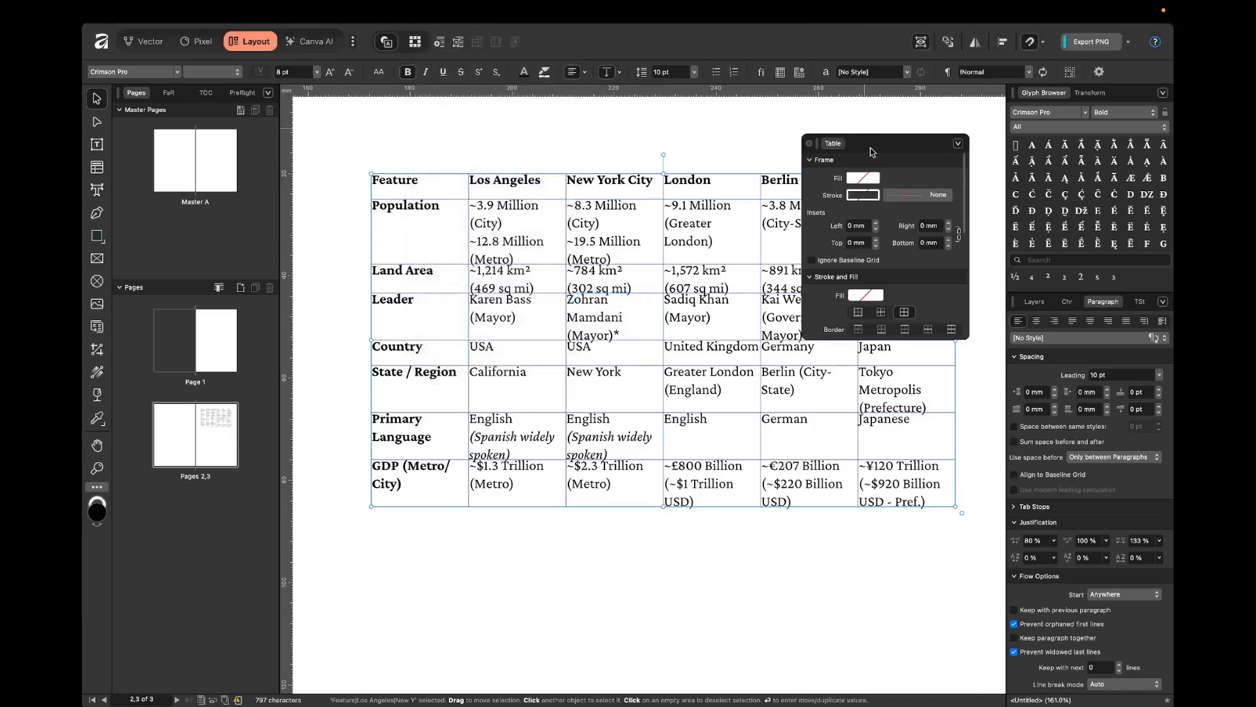
drag(872, 150, 1056, 102)
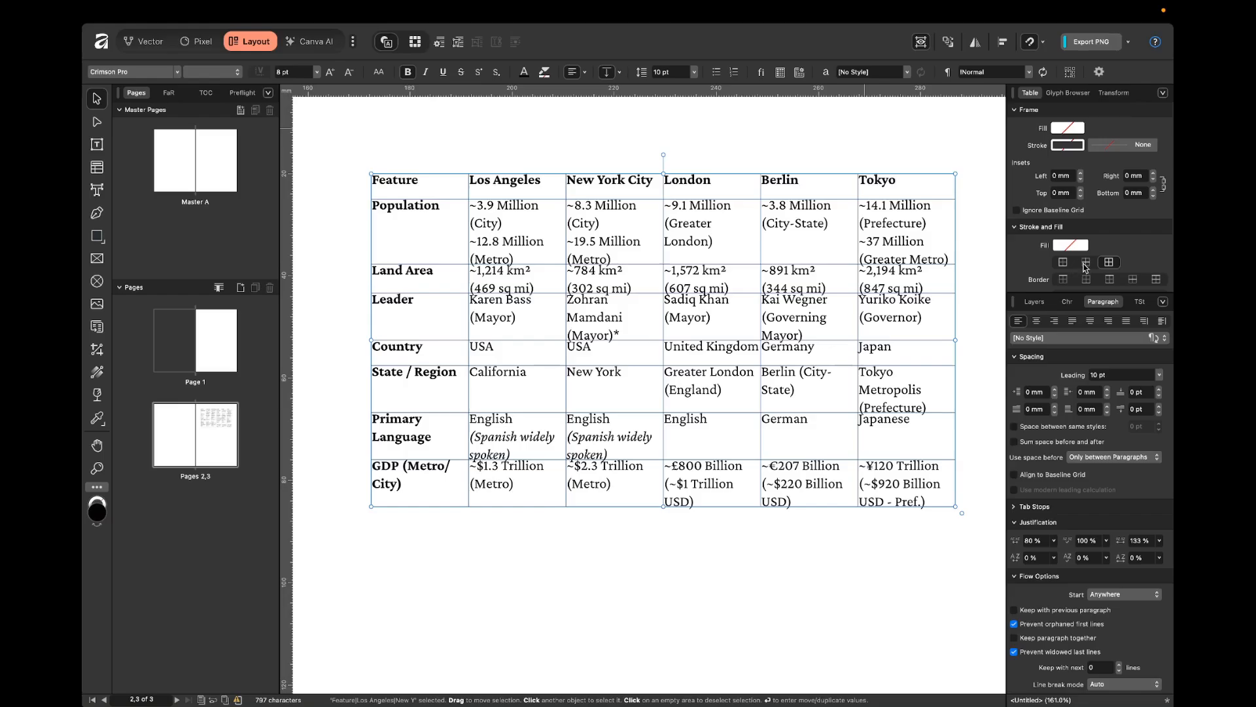
Collapse all sections of the Table panel, briefly examining the Frame settings
click(1028, 110)
click(1017, 126)
click(1024, 142)
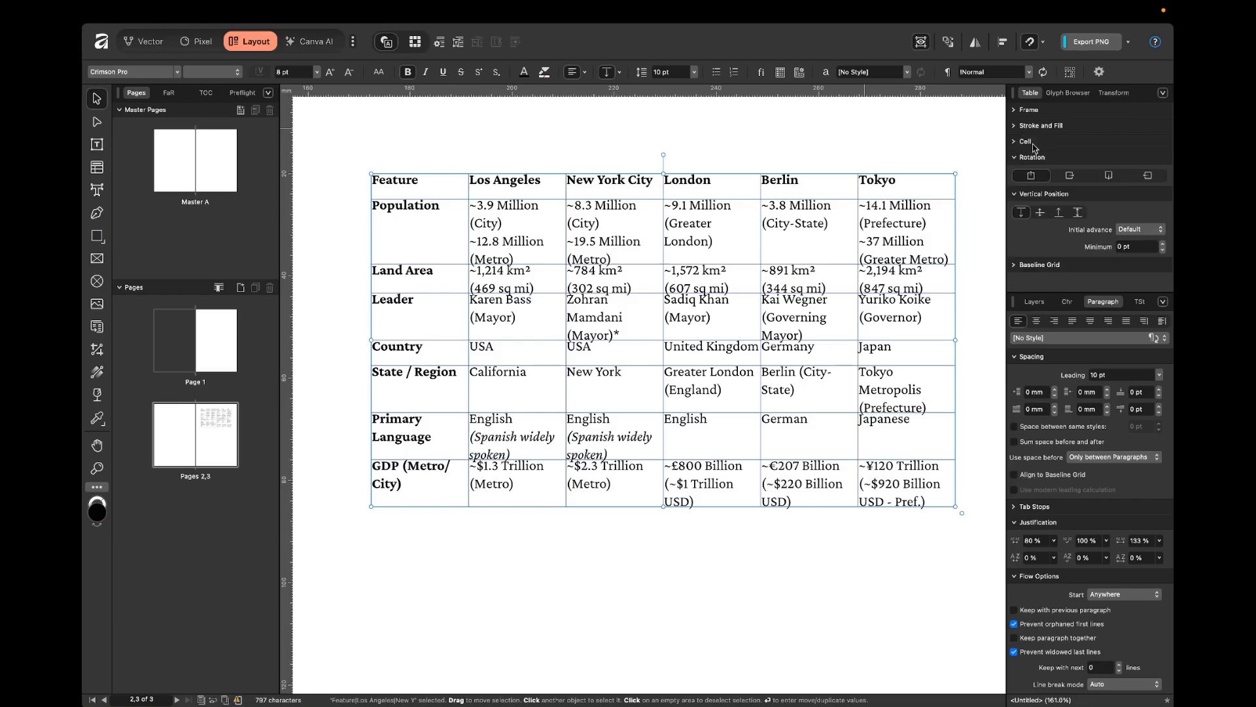
click(1033, 175)
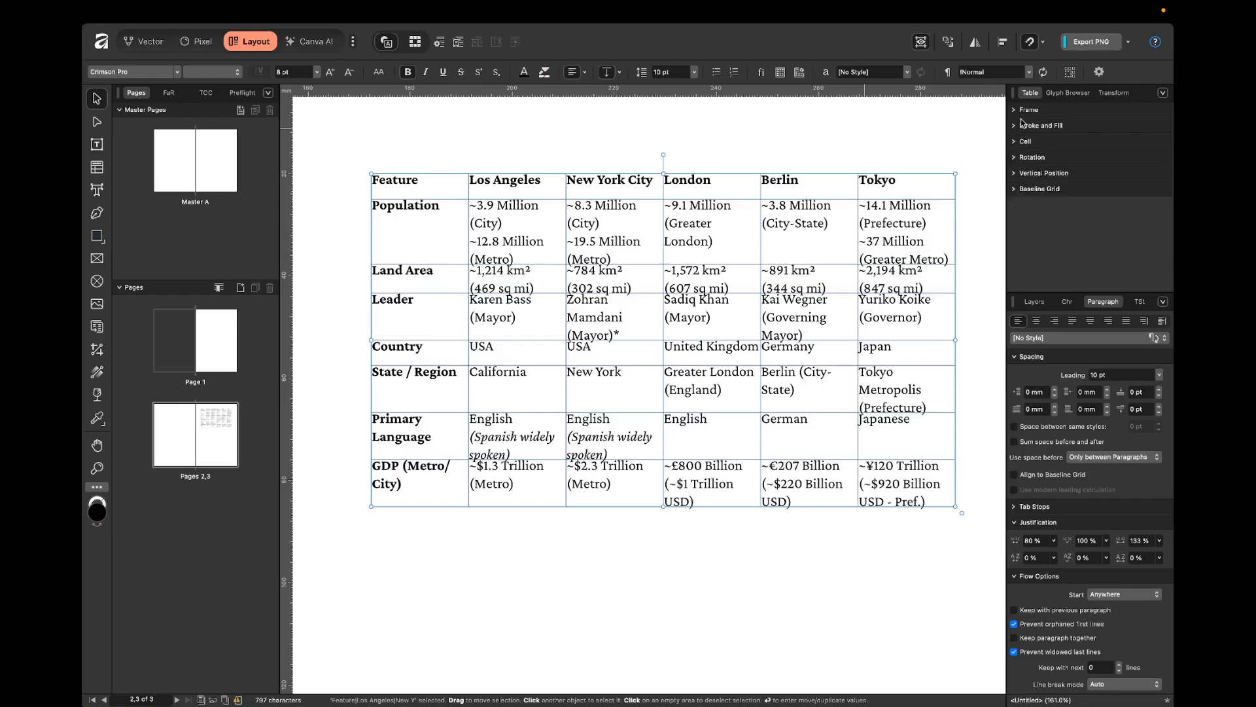
click(1029, 111)
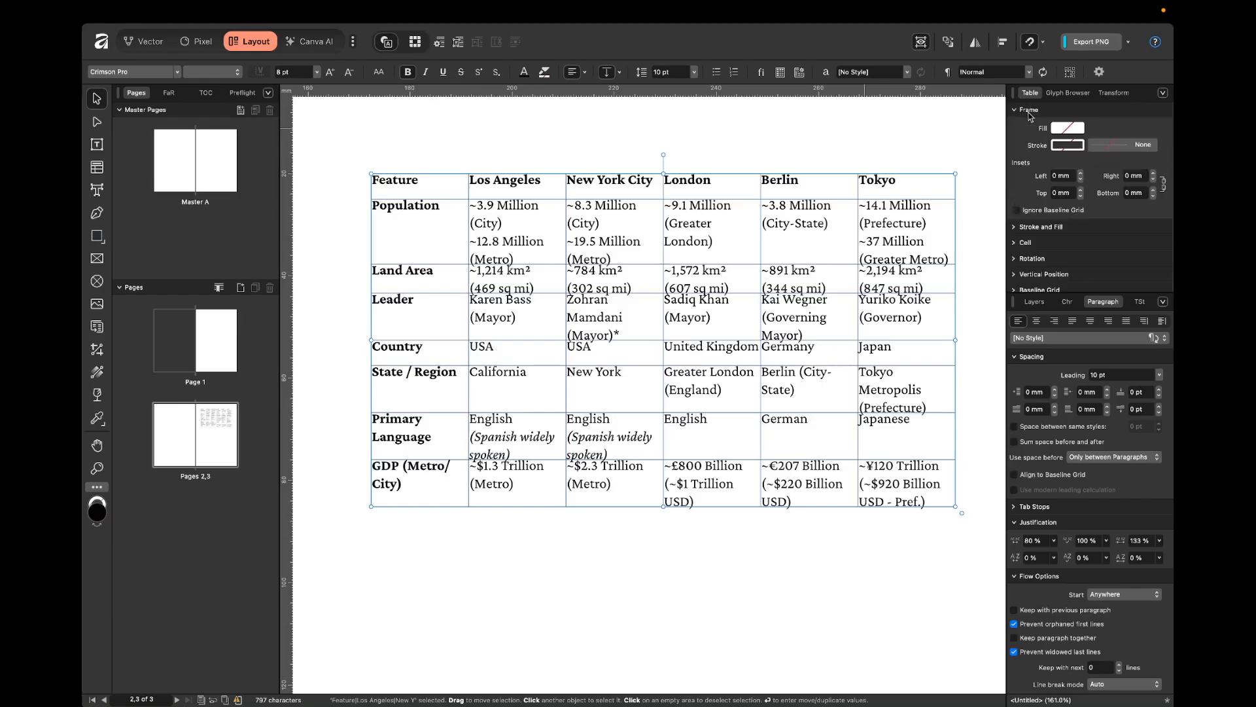
click(834, 155)
click(831, 243)
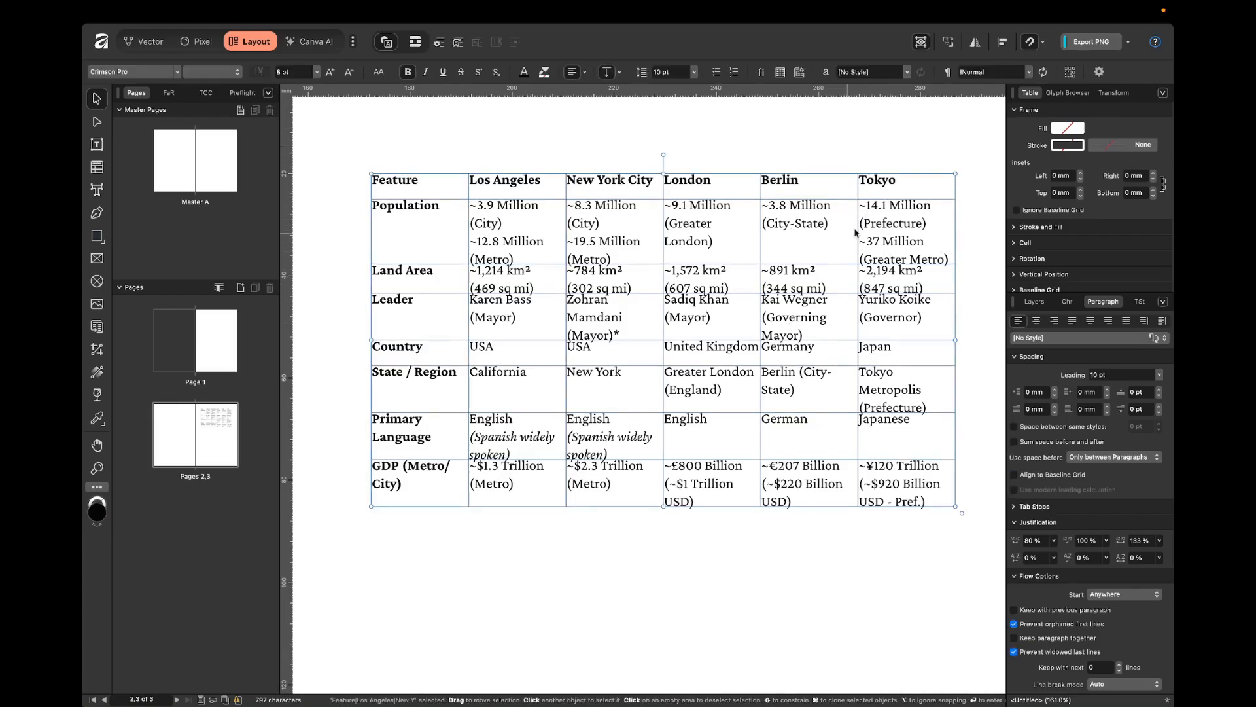
click(1028, 110)
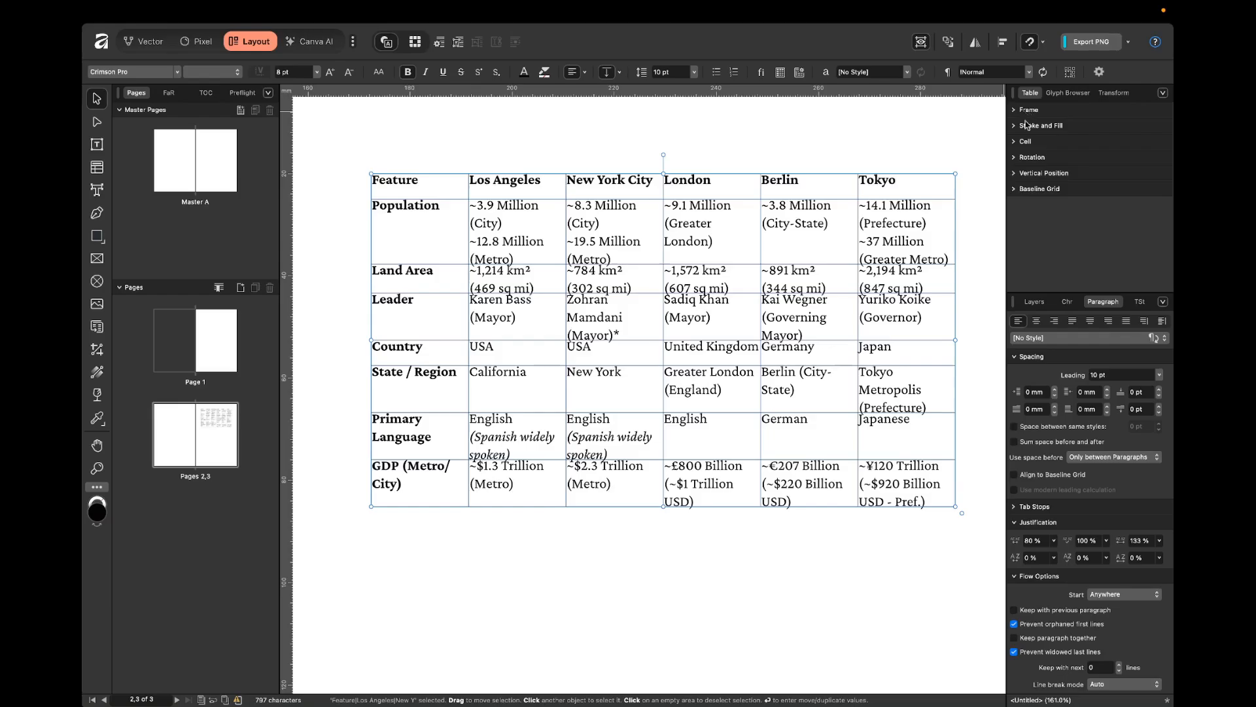
Set the table's cell insets to 1 mm on all four sides, with the sides linked
click(1025, 142)
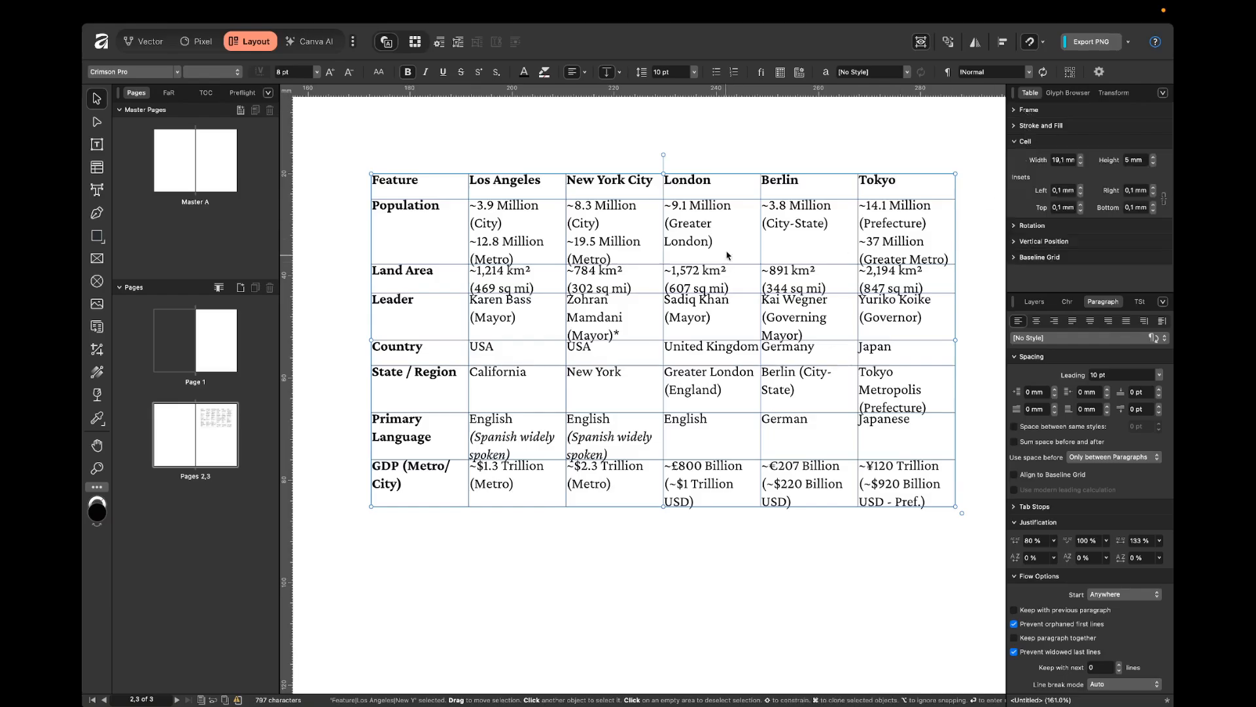
click(1044, 126)
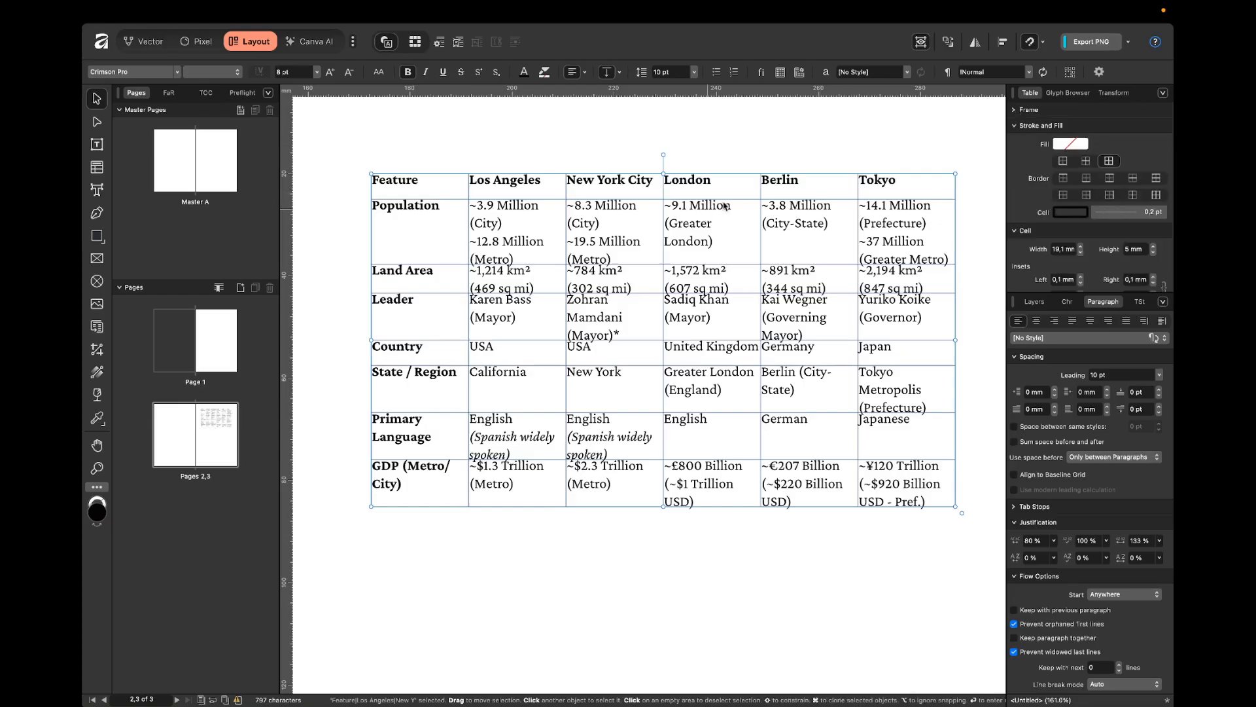
scroll(1069, 181, down, 2)
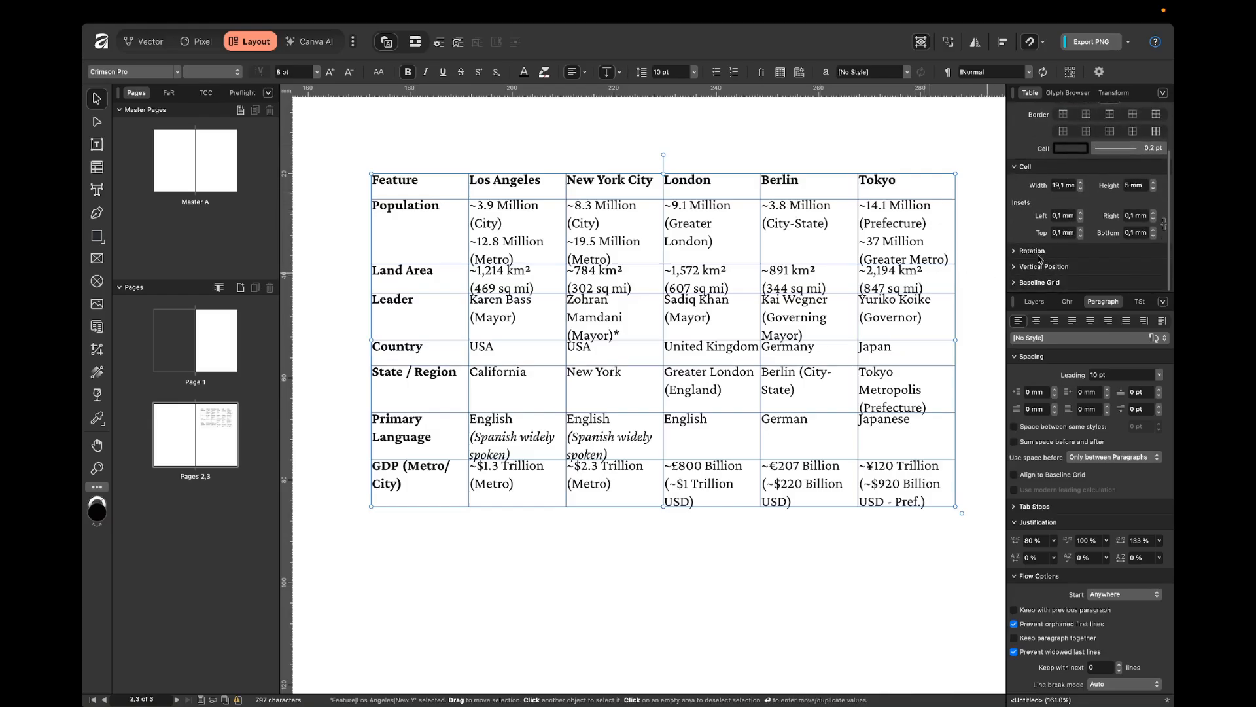
scroll(1045, 265, up, 2)
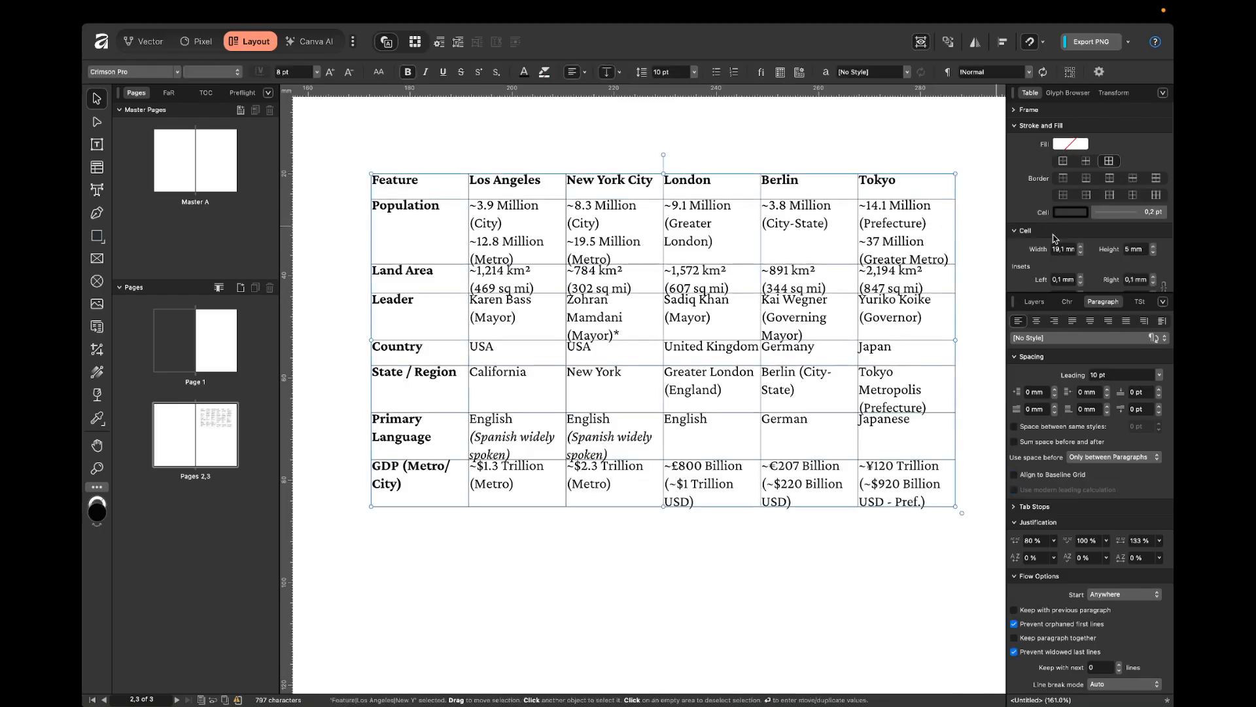
scroll(1060, 222, down, 2)
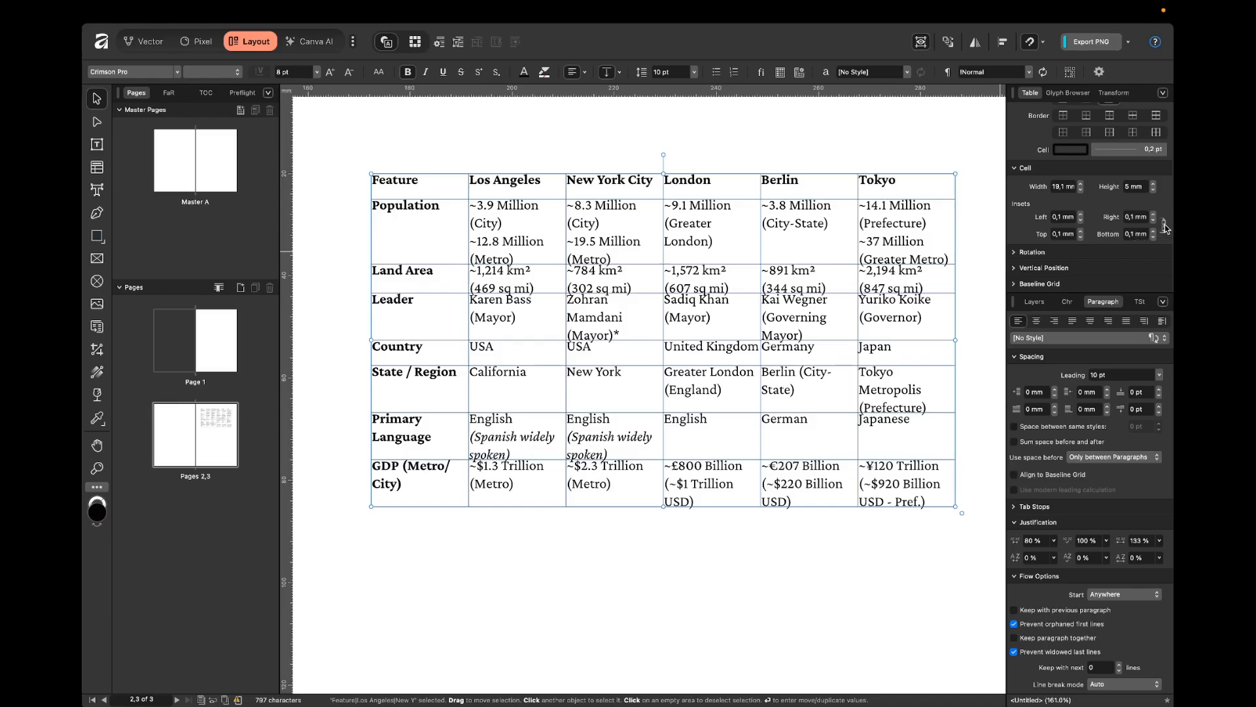
click(1083, 217)
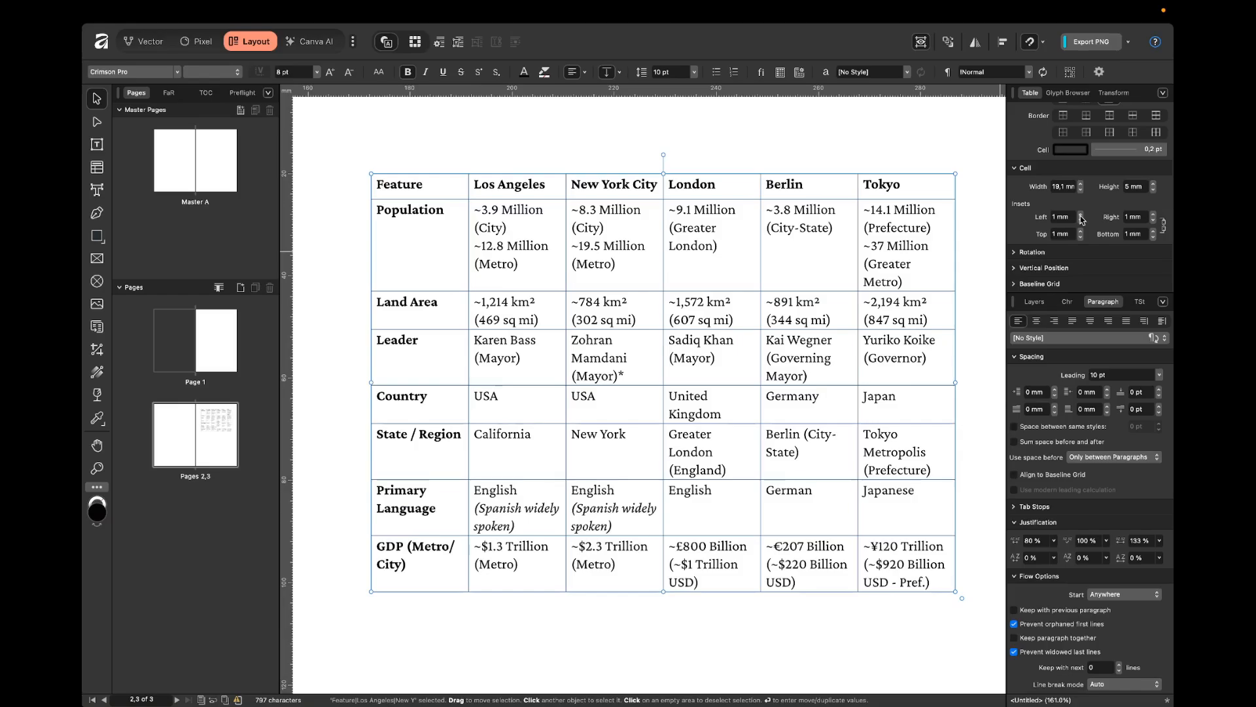
Try 2 mm cell insets on all four sides of the table, and return them to 1 mm
click(1082, 217)
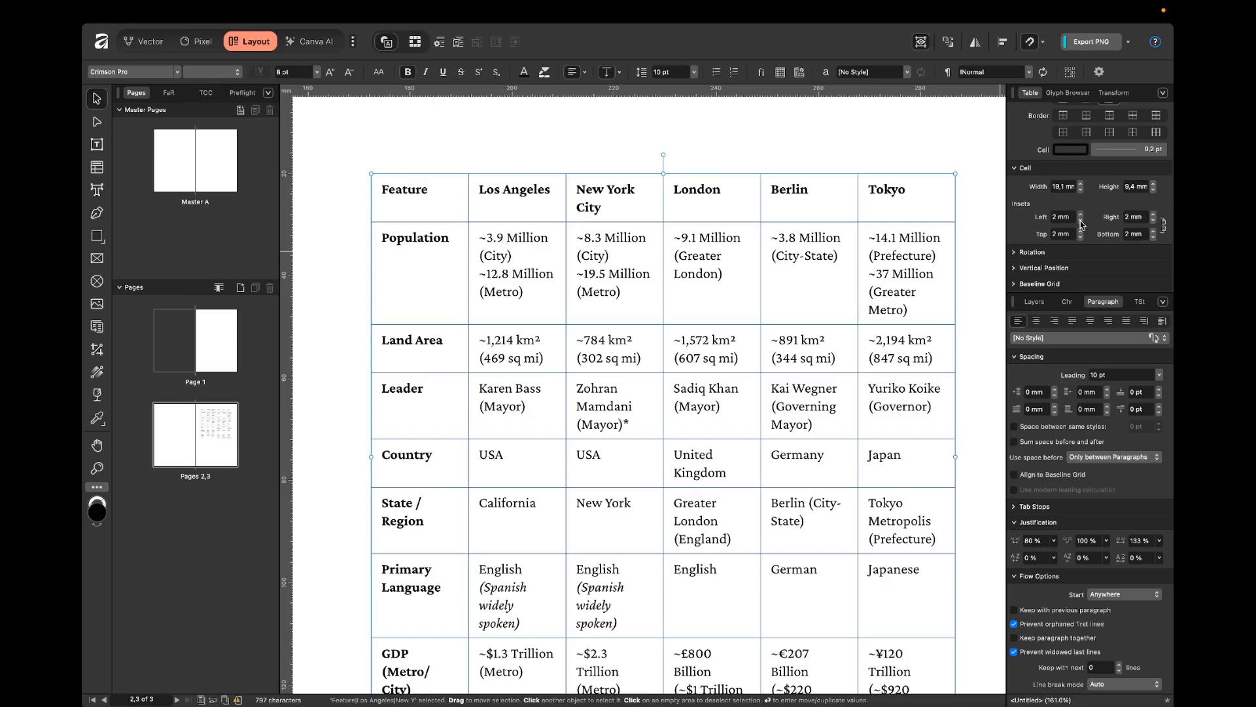
click(1081, 221)
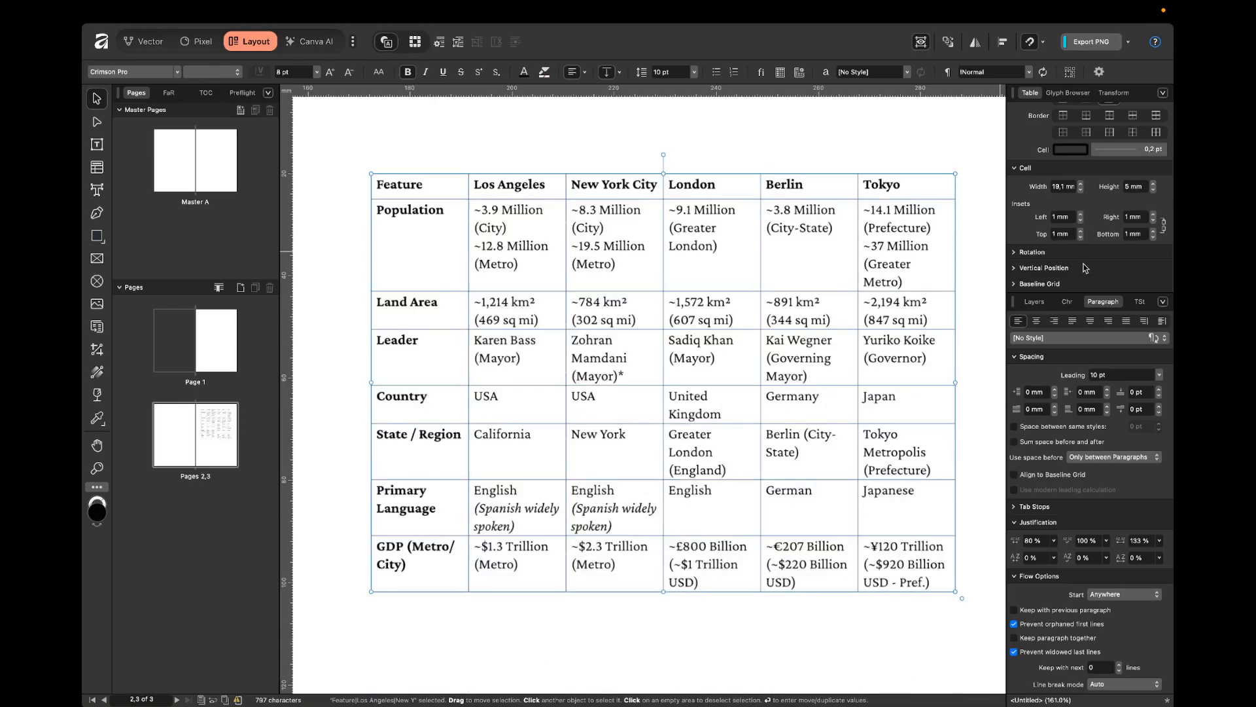
click(992, 254)
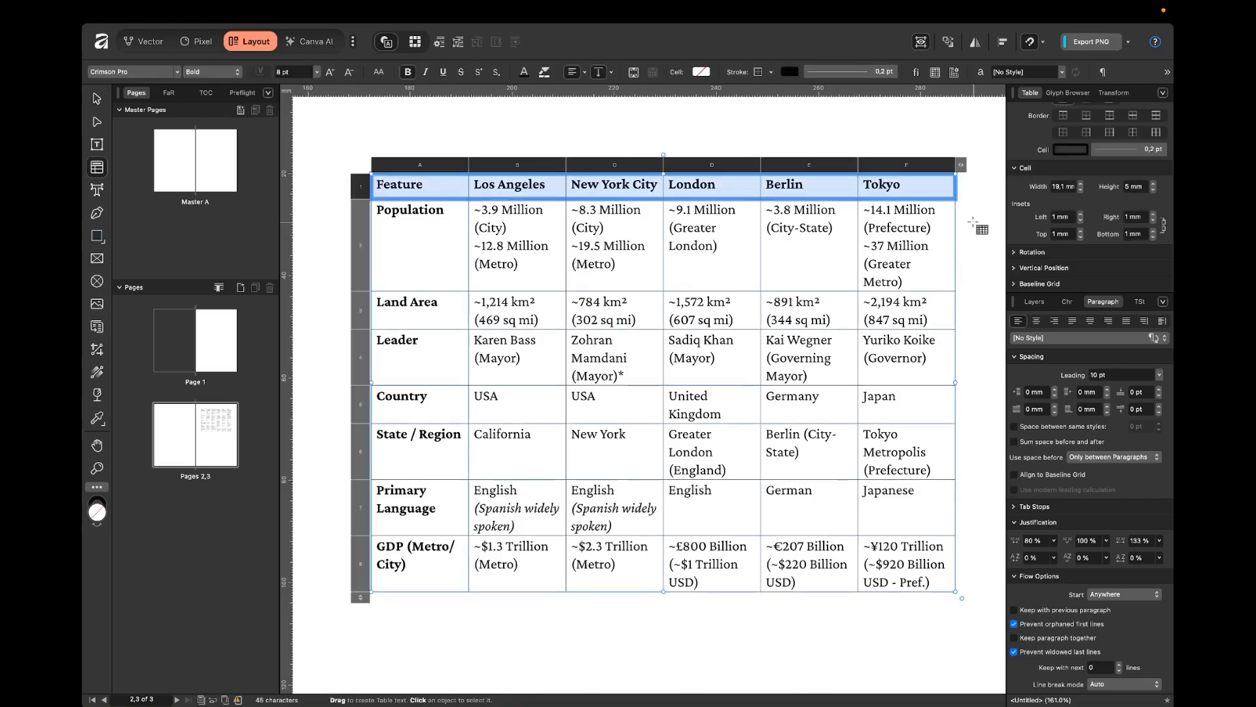
Centre the text of the table's header row horizontally
click(981, 229)
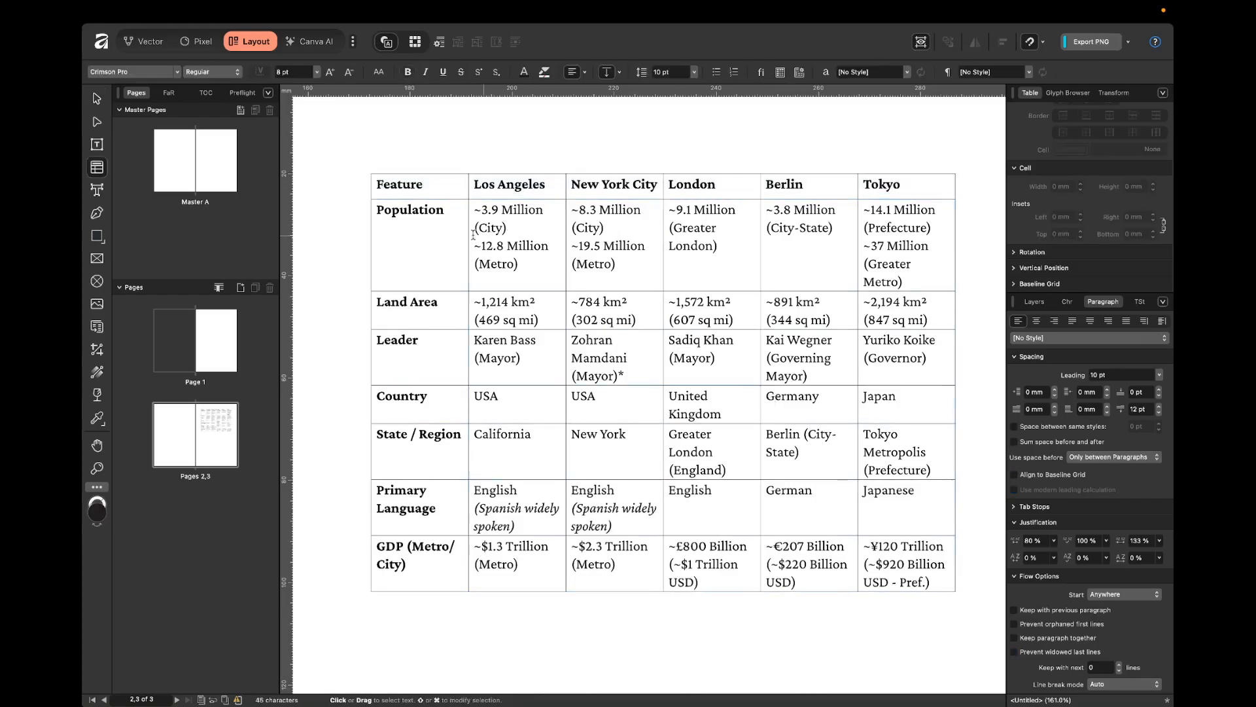
double_click(396, 180)
click(362, 188)
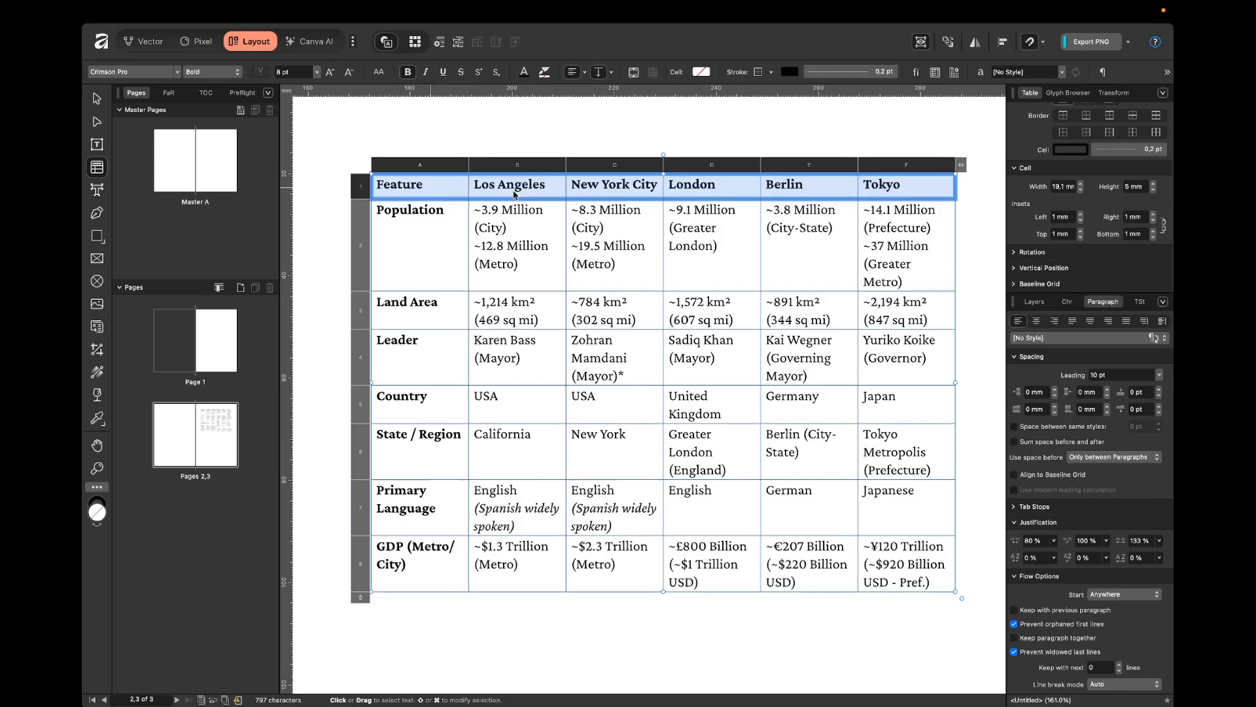
click(1036, 322)
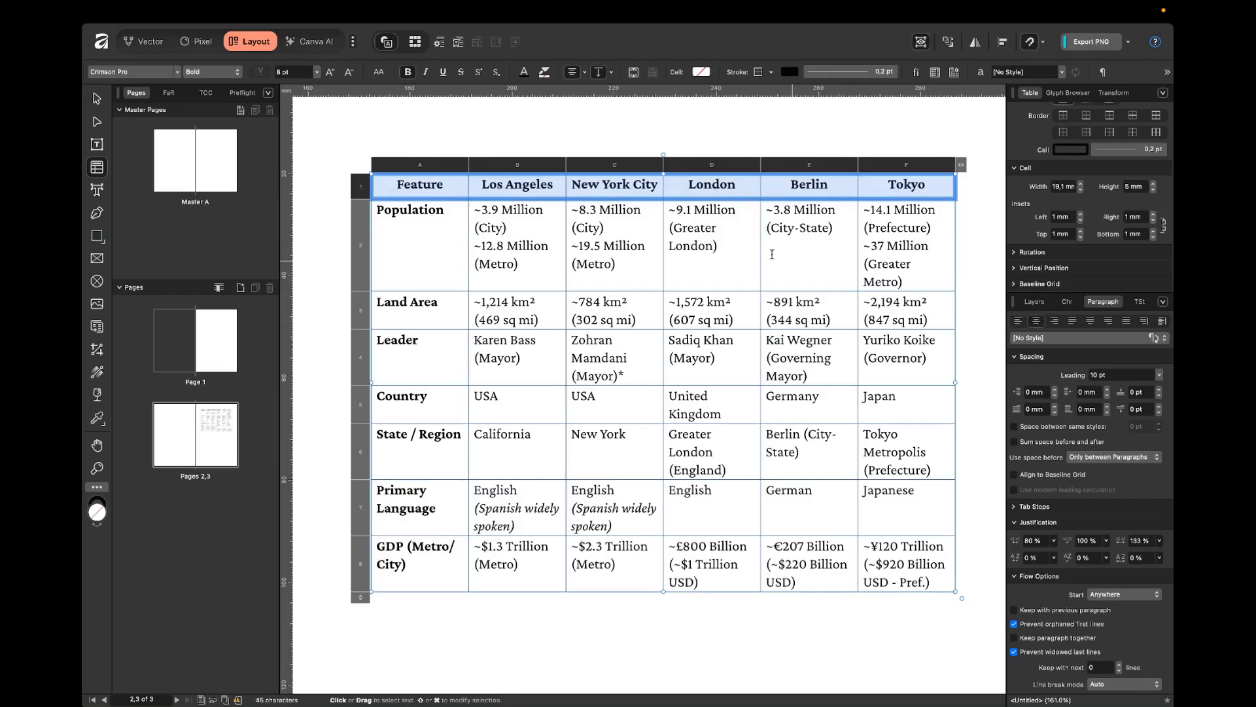
Centre the row labels from Population to GDP in the first column horizontally, and deselect the table
drag(426, 230, 422, 559)
click(1036, 321)
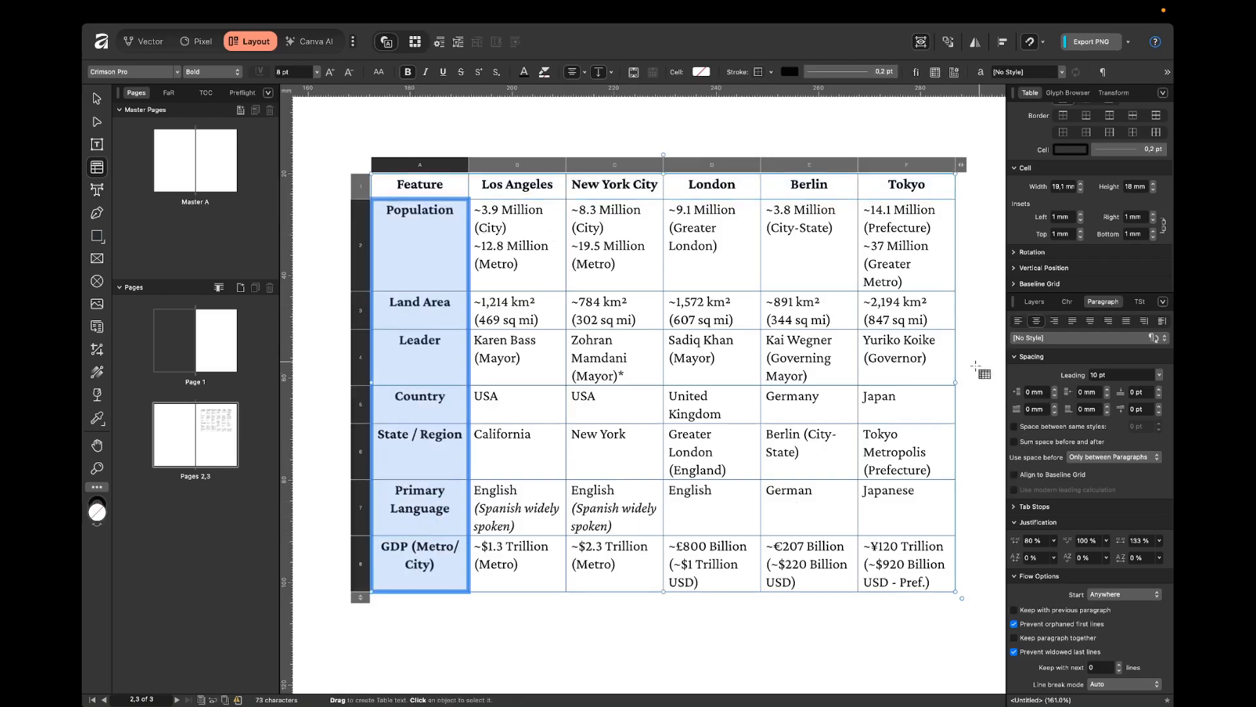
click(967, 433)
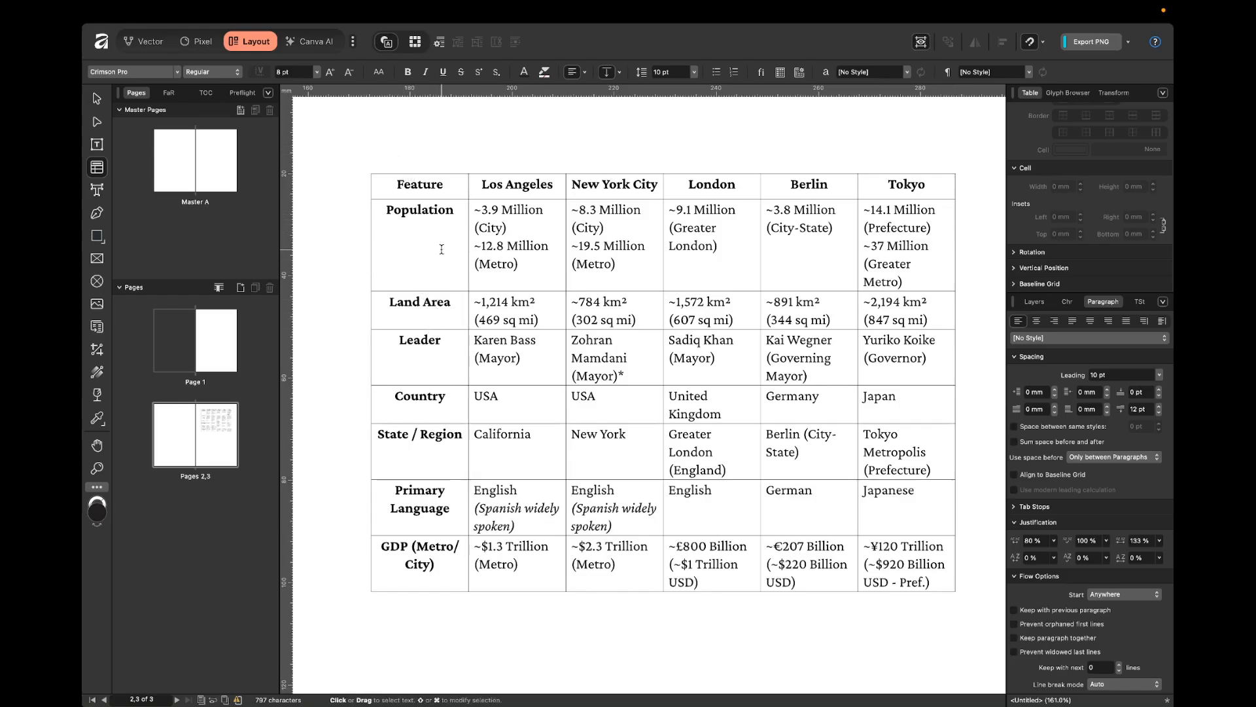
Select all table columns and give the table frame a green fill of C 76, M 0, Y 69, K 0
click(606, 227)
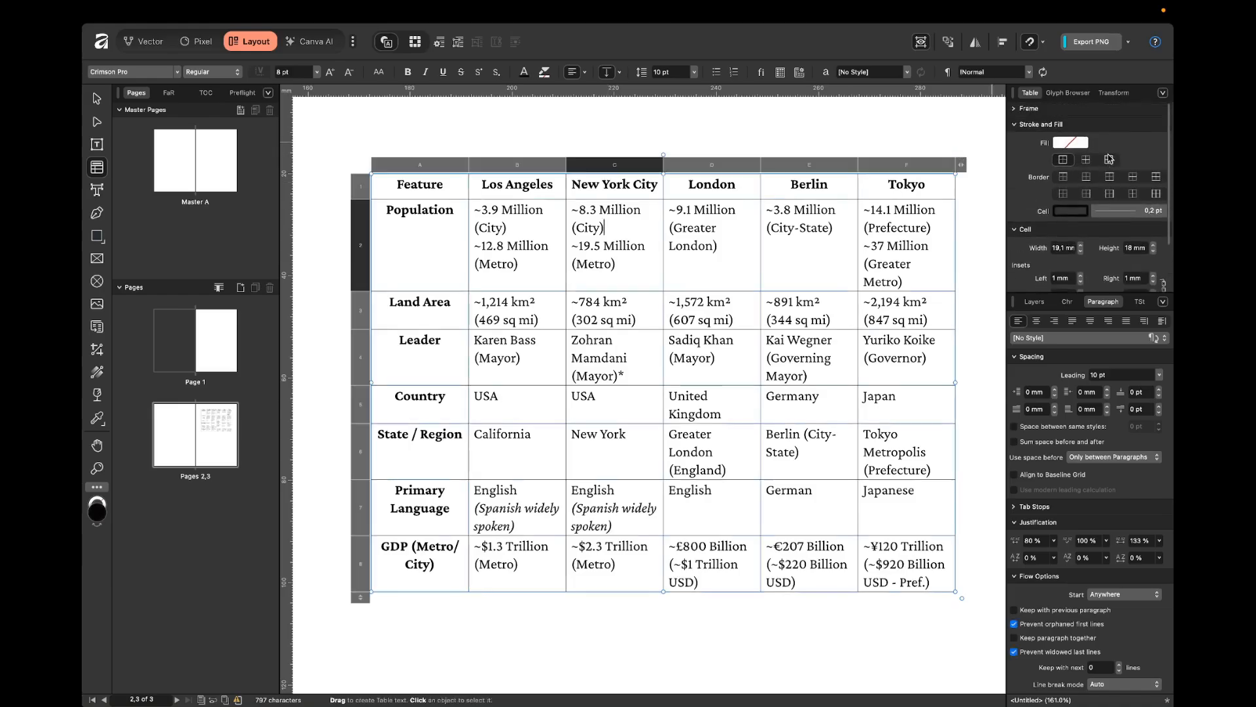
click(1021, 111)
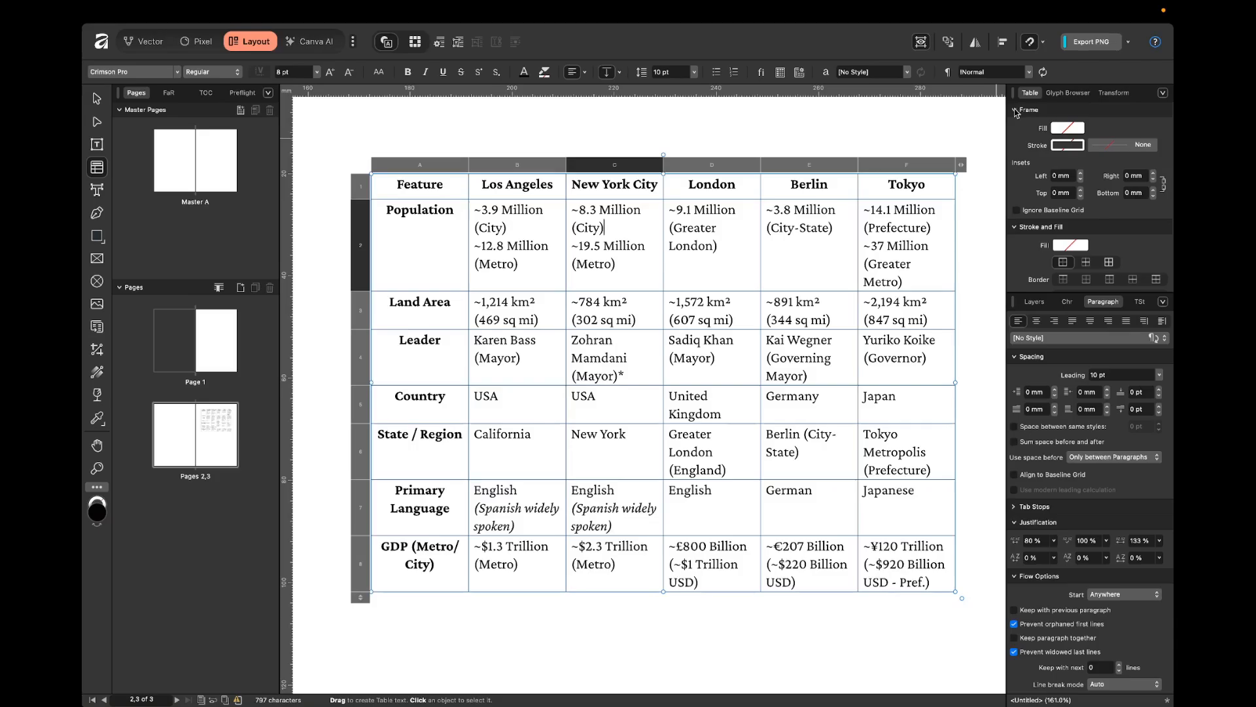
click(921, 167)
drag(440, 167, 890, 164)
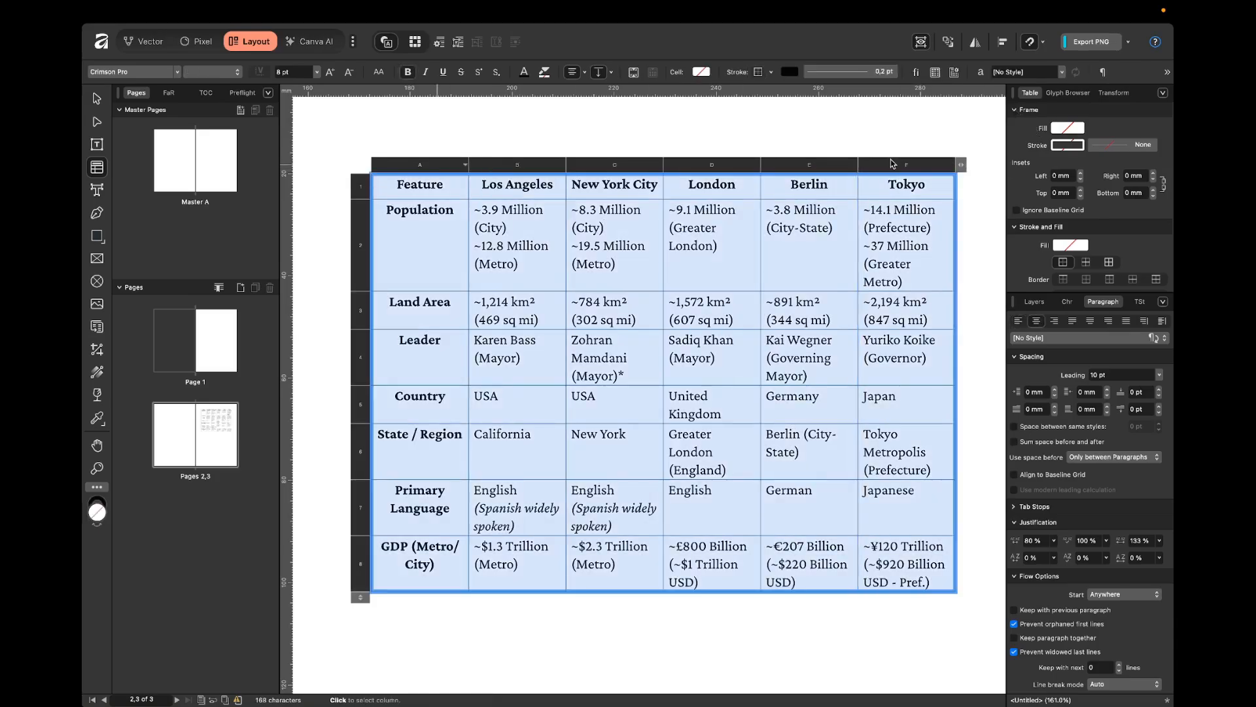
click(1074, 129)
click(1060, 249)
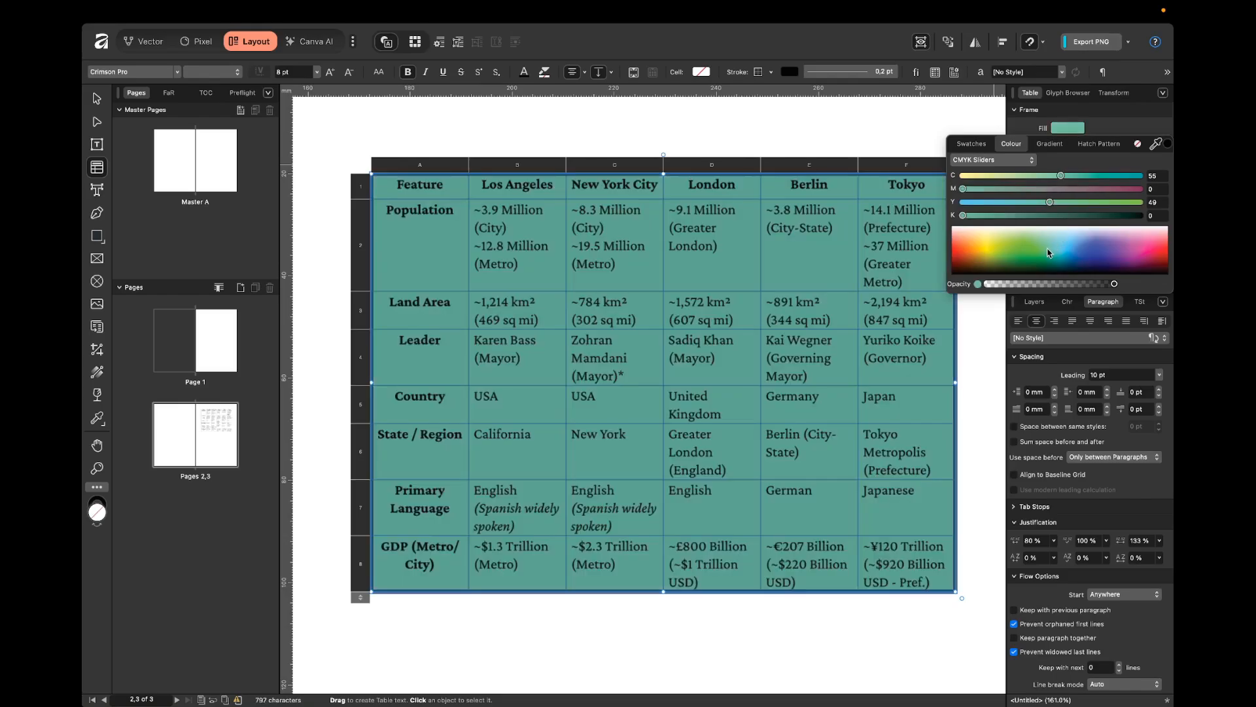
click(987, 262)
click(1046, 254)
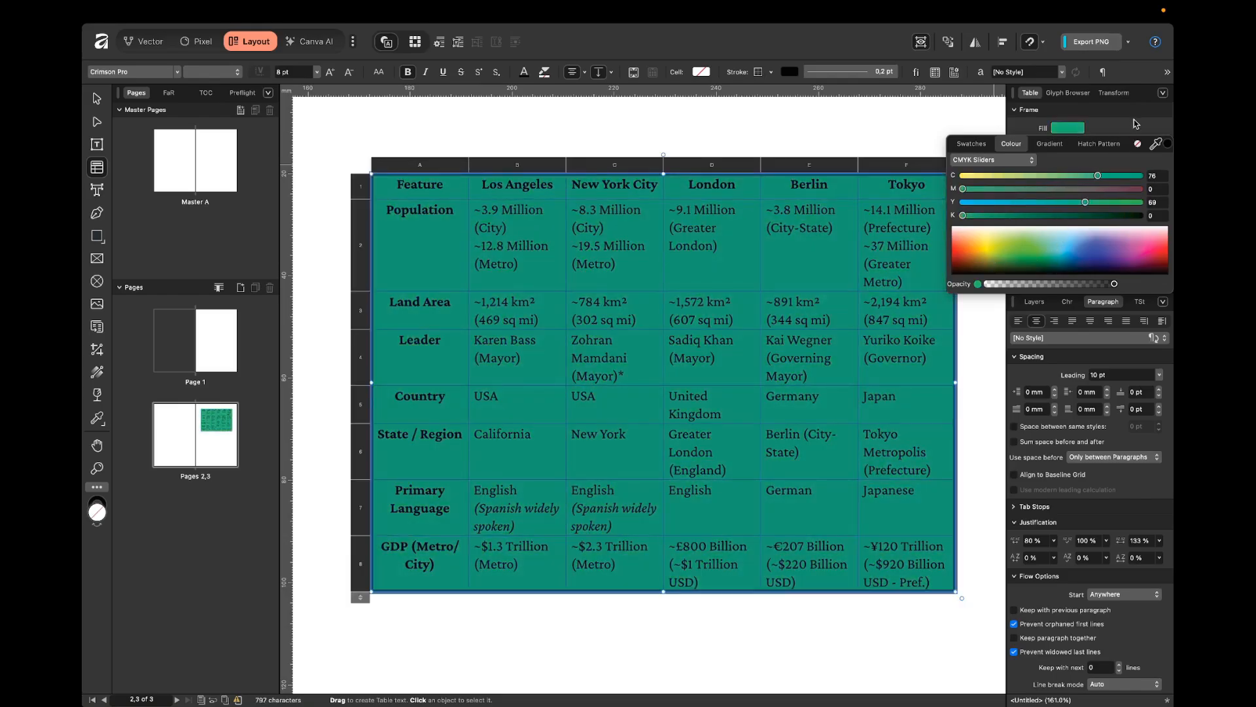
Give the table frame a blue stroke colour and deselect the table
click(1135, 123)
click(1066, 144)
click(1040, 255)
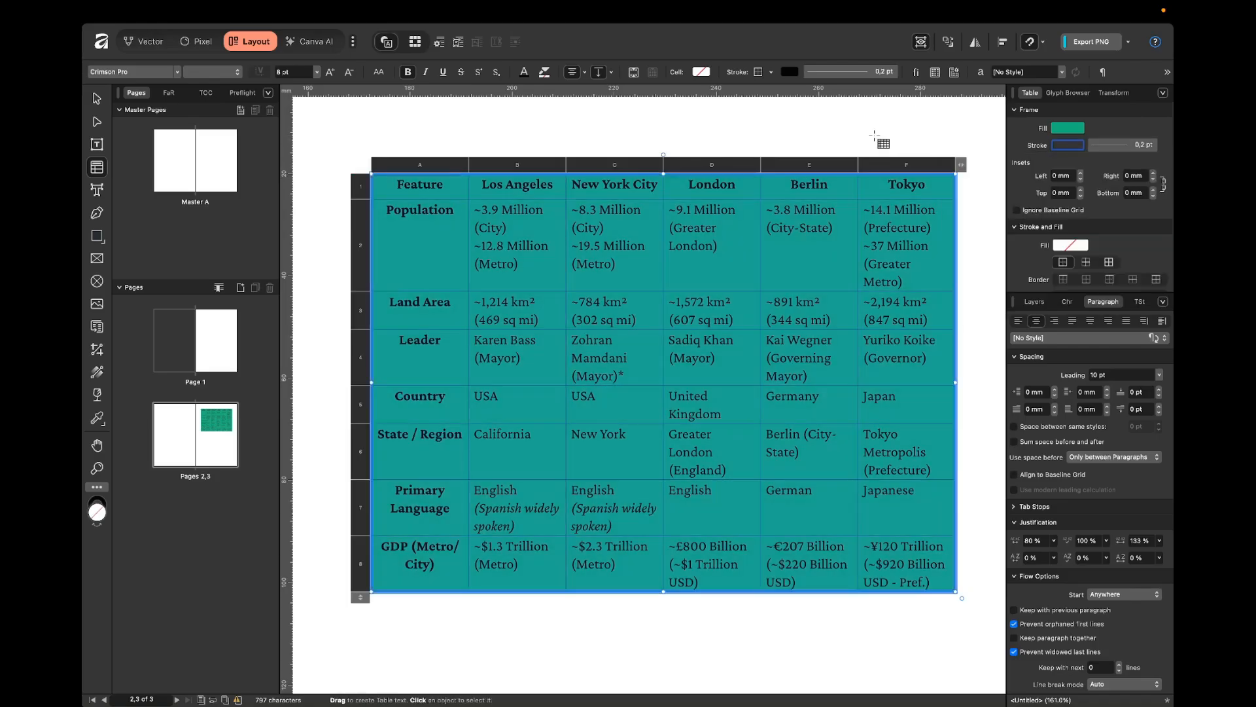
click(875, 135)
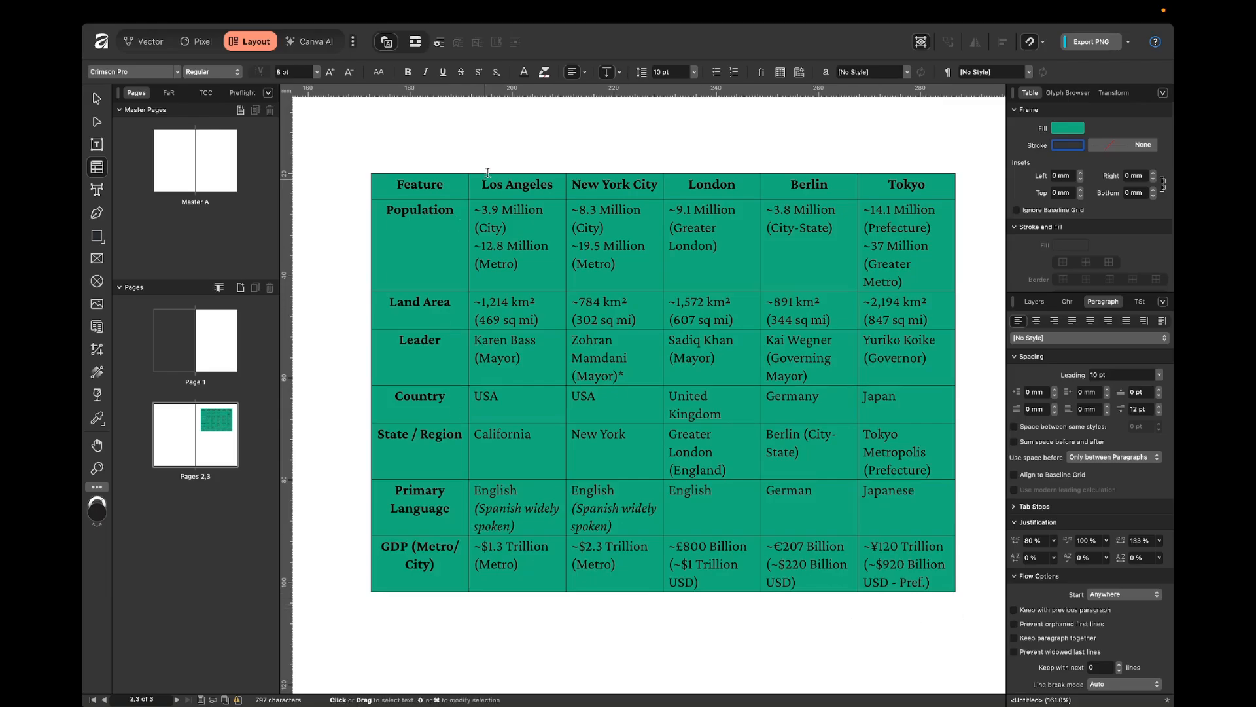
Select all table columns again and set the frame stroke width to 1 pt
click(517, 178)
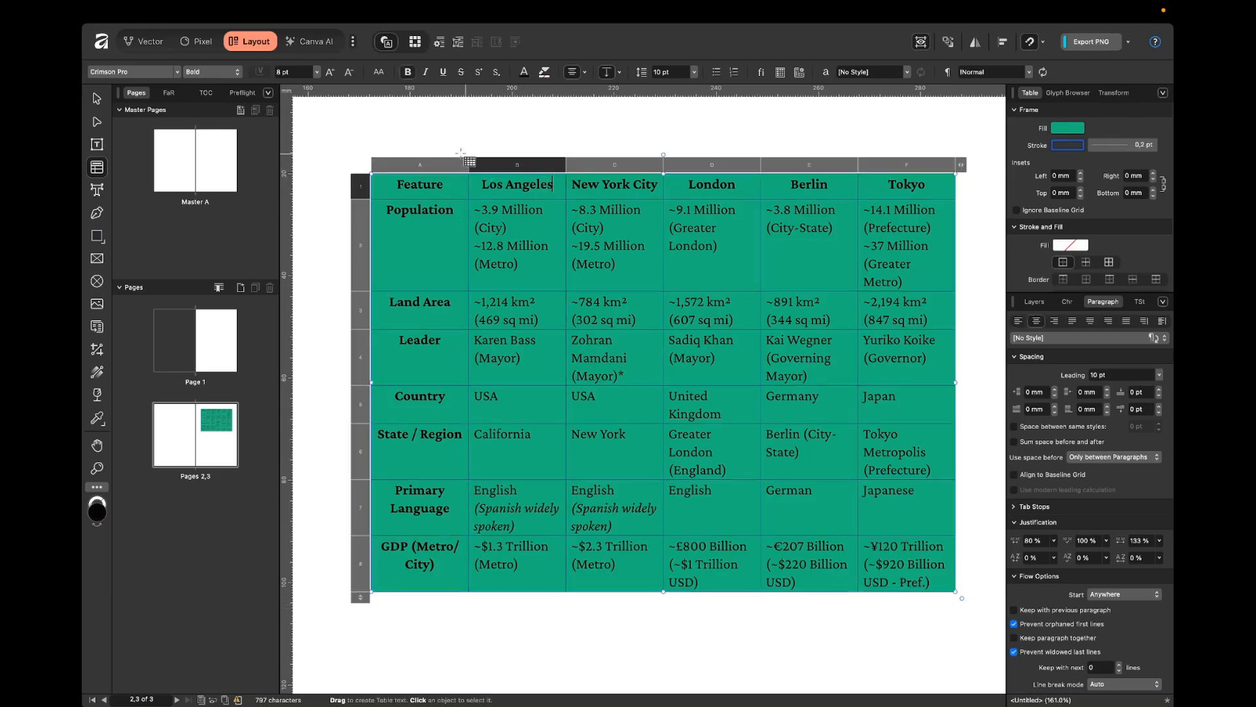
drag(432, 165, 902, 164)
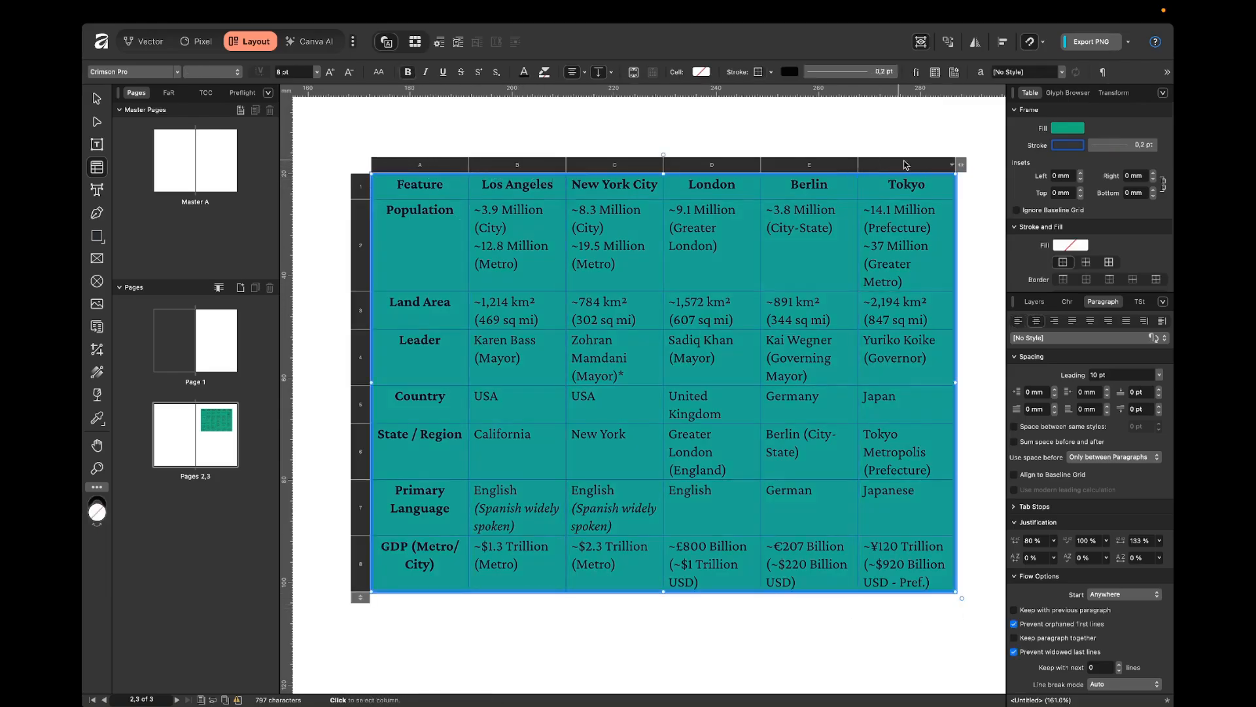
click(1112, 145)
click(1142, 189)
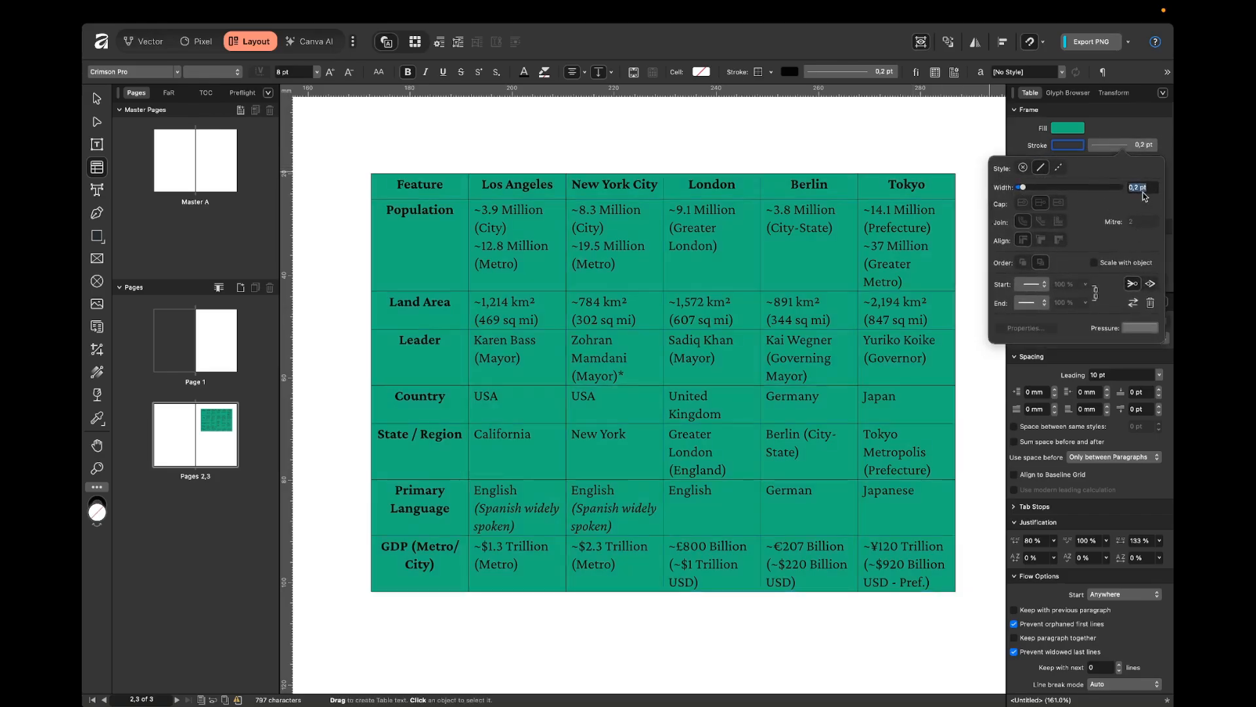
text(1)
key(Return)
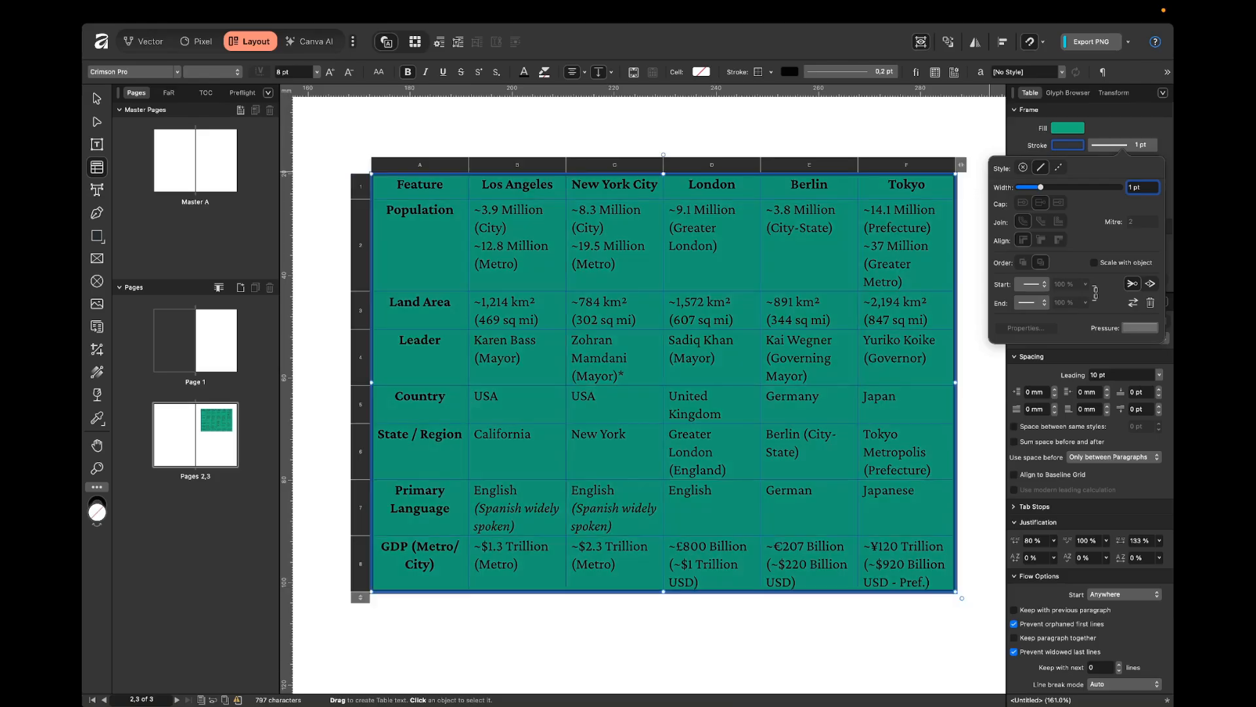
click(1102, 128)
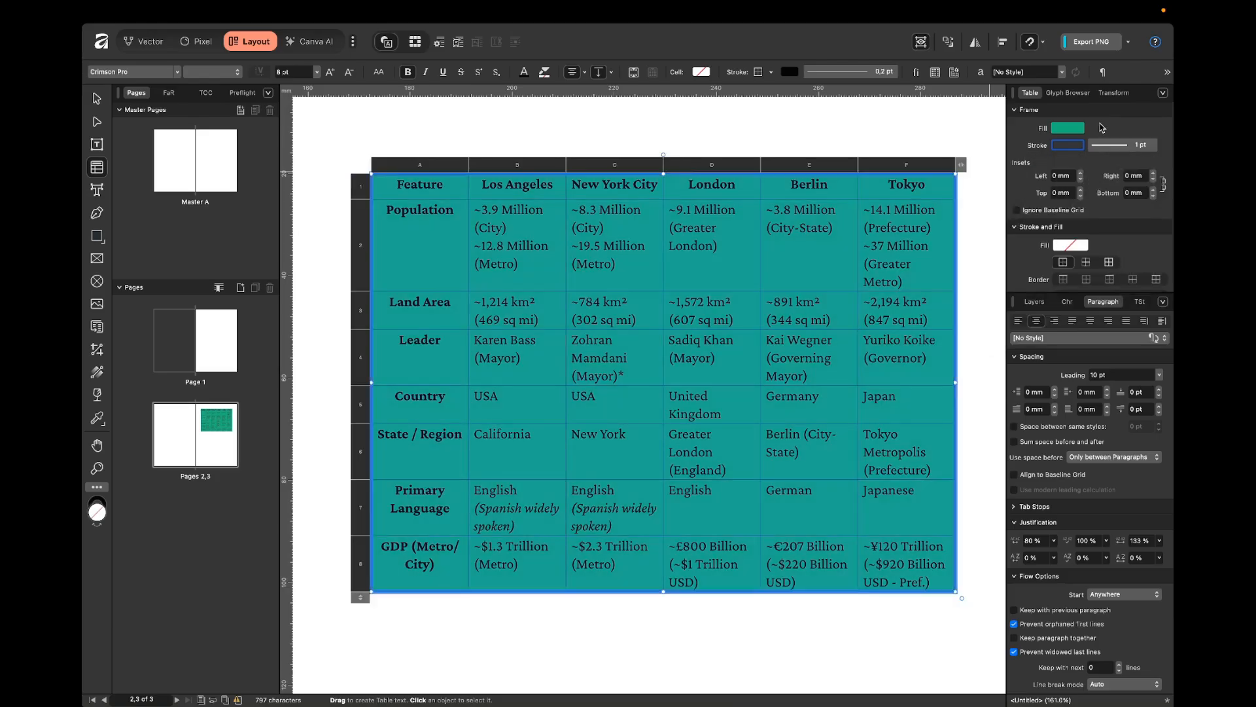
Set the table frame's linked insets to 4 mm on all four sides and deselect the table
click(1058, 177)
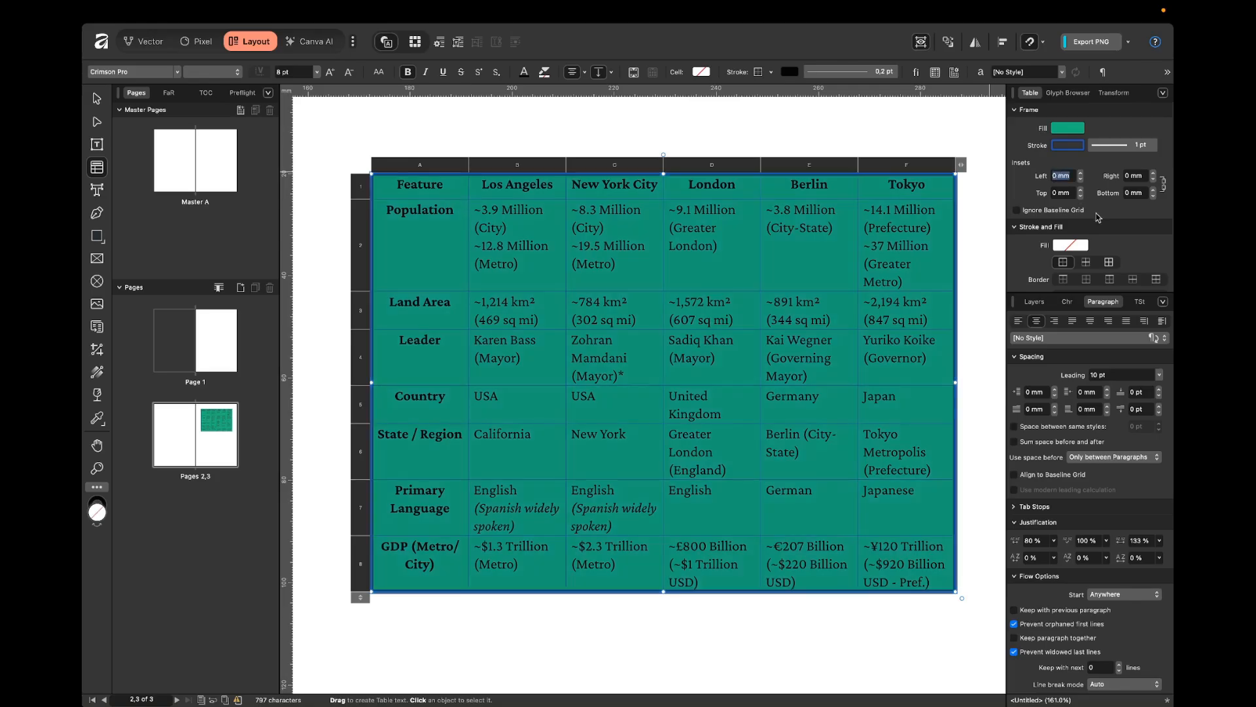
key(Up)
key(Up)
key(Up)
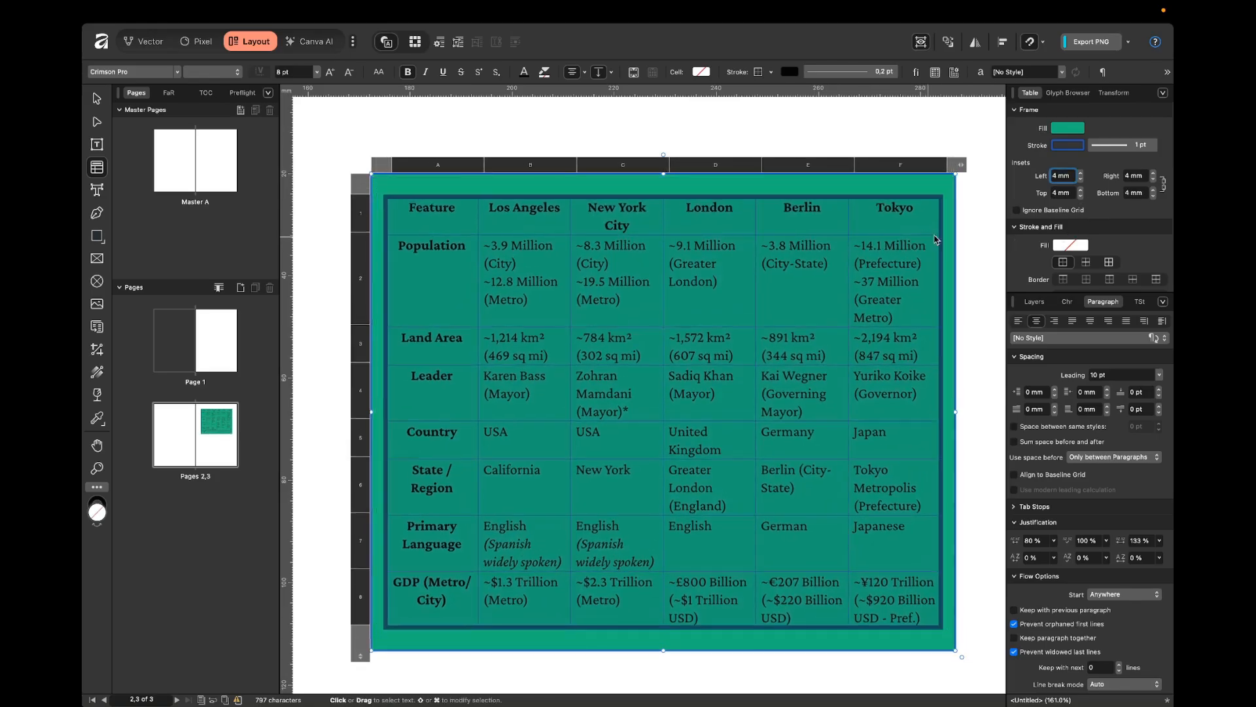
click(972, 229)
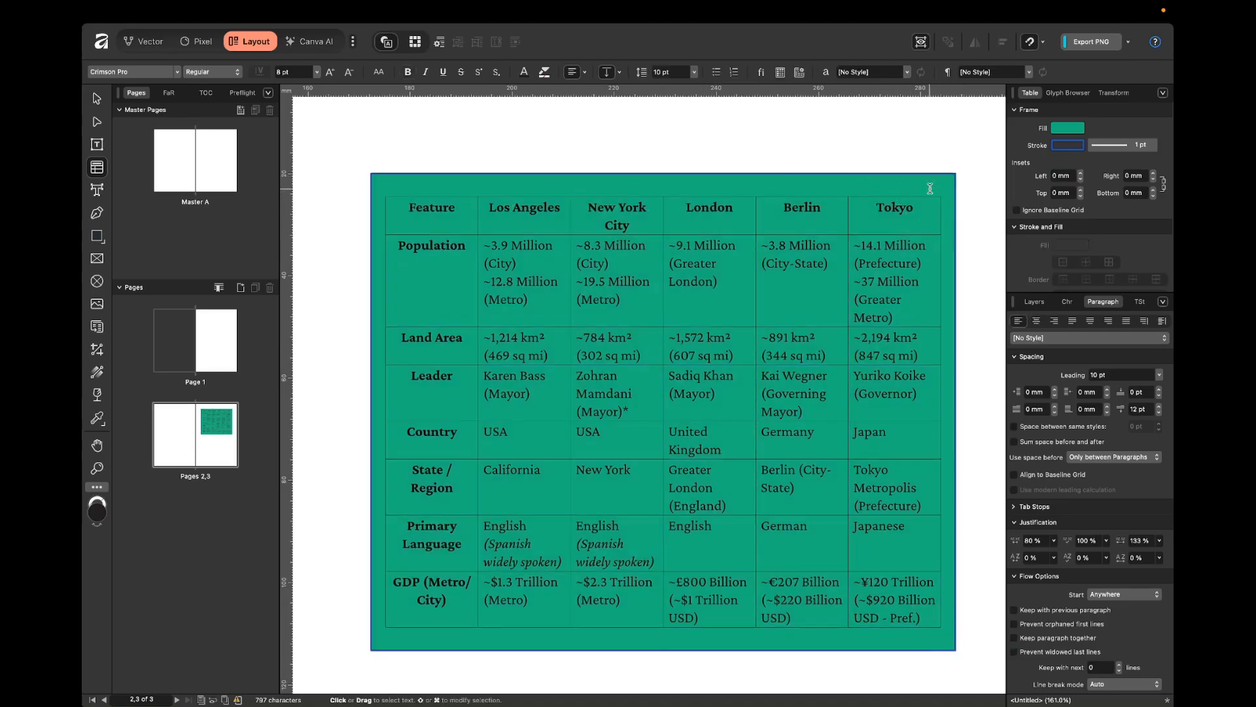
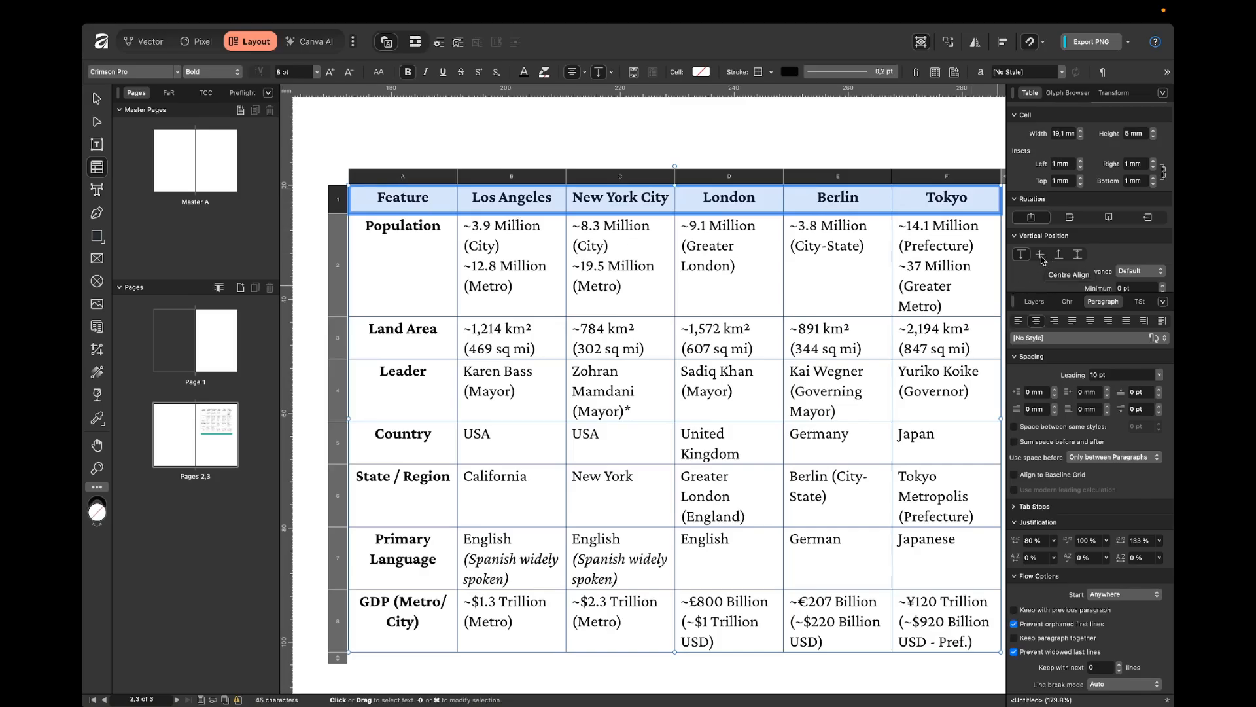
Centre the header row text vertically within its cells, deselect the table and switch to the Move tool
click(1041, 256)
click(762, 145)
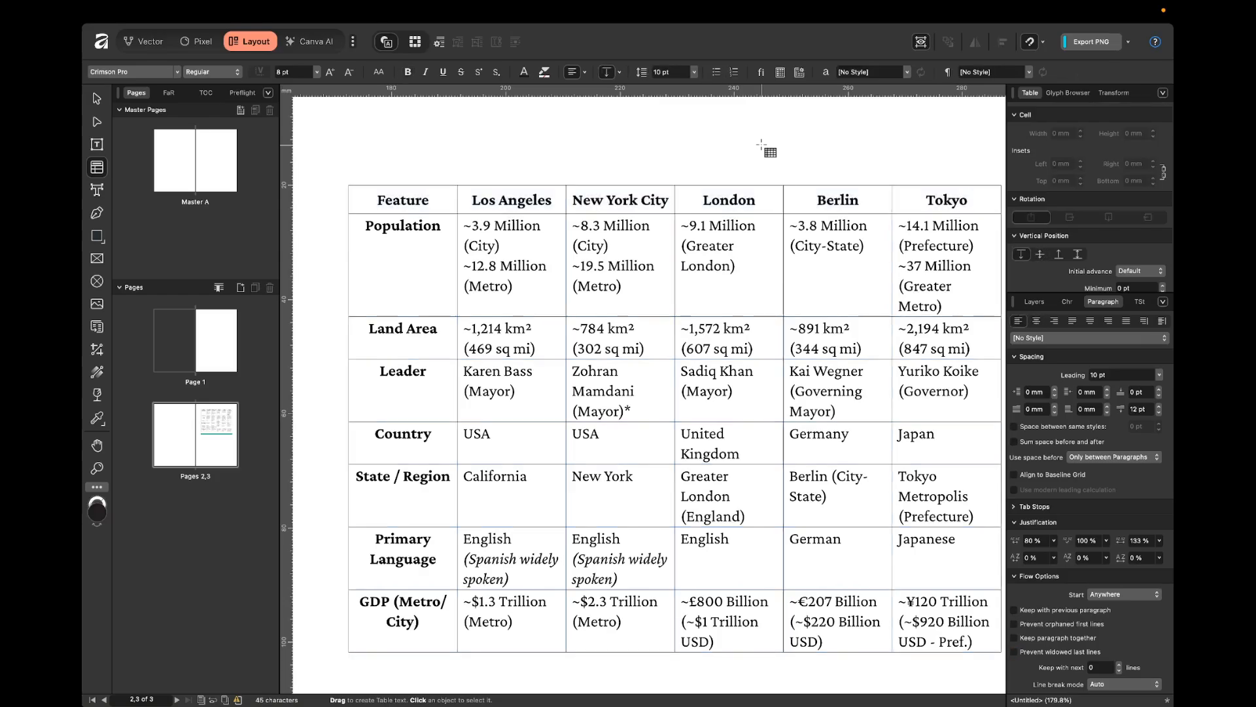
key(v)
scroll(752, 196, up, 3)
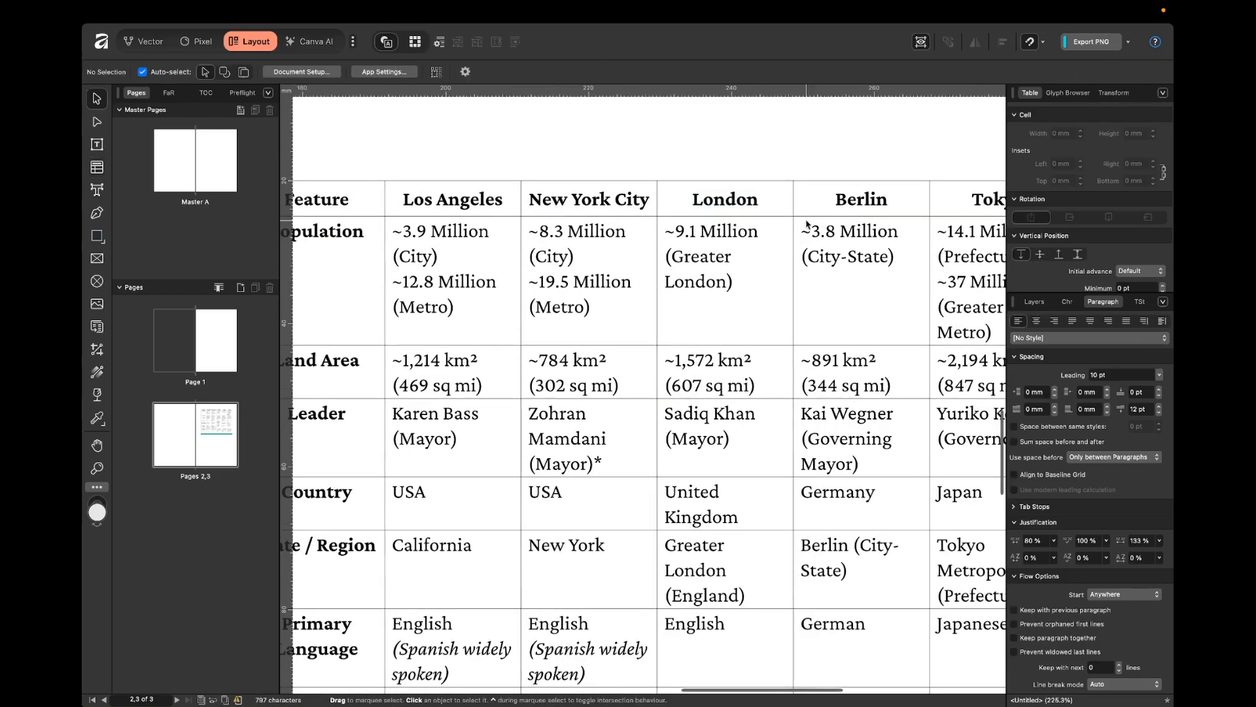
key(super+0)
scroll(892, 230, up, 10)
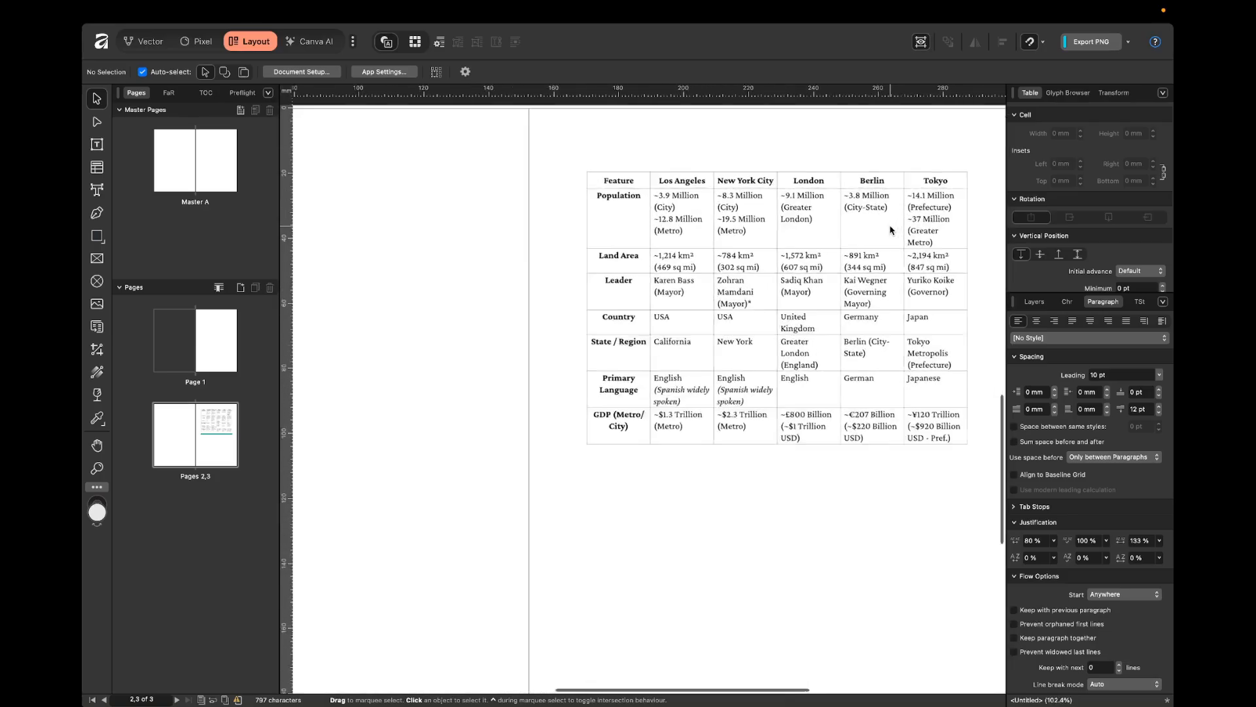
scroll(882, 236, down, 3)
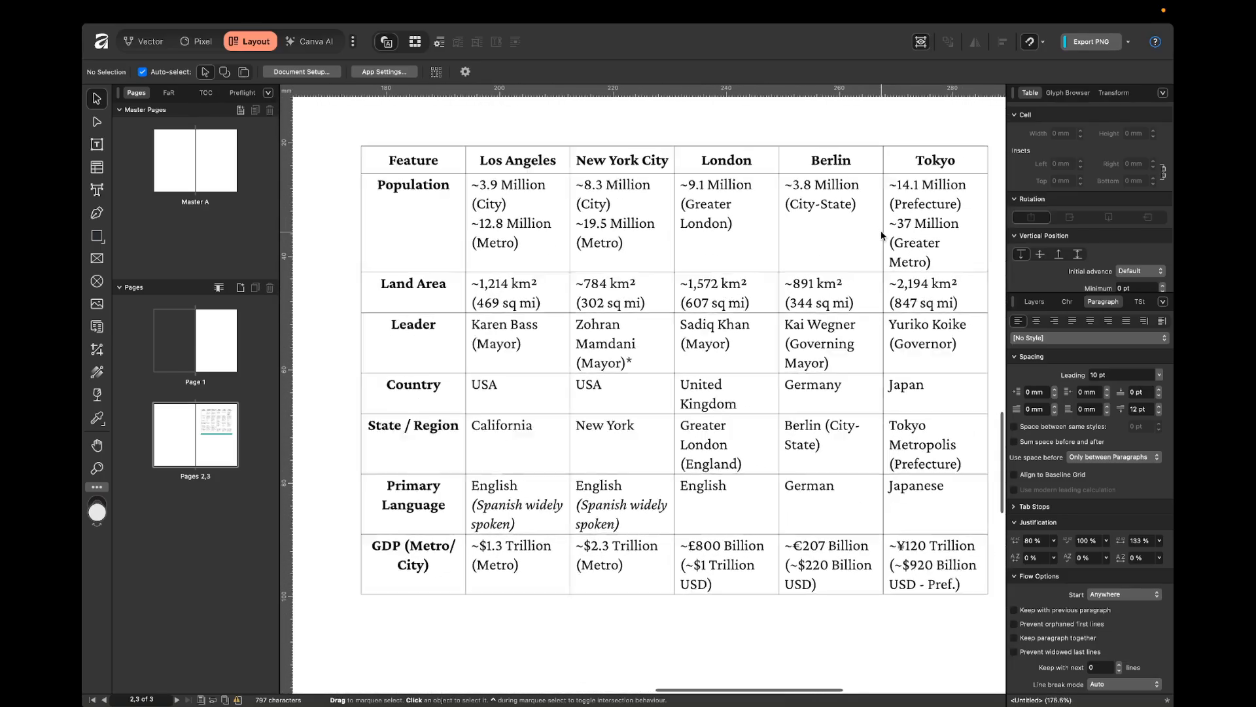
Fill the Tokyo population cell with green, C 65, M 0, Y 100, K 0
click(738, 188)
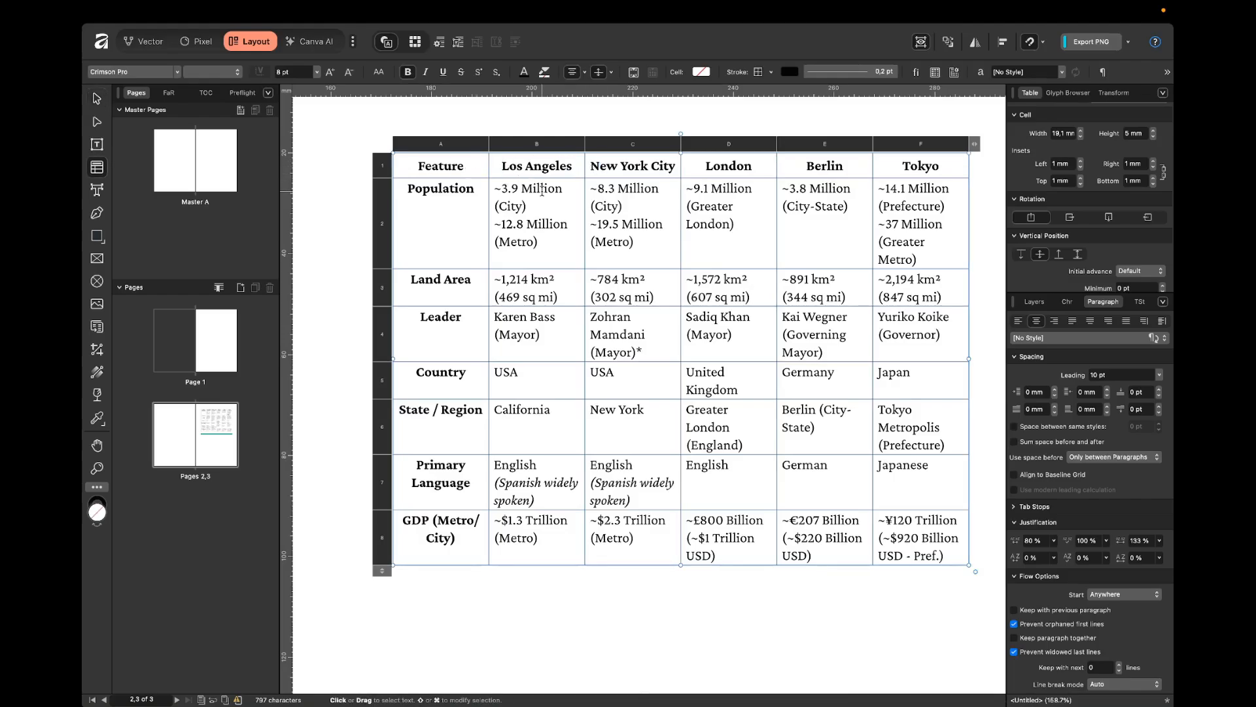
click(836, 190)
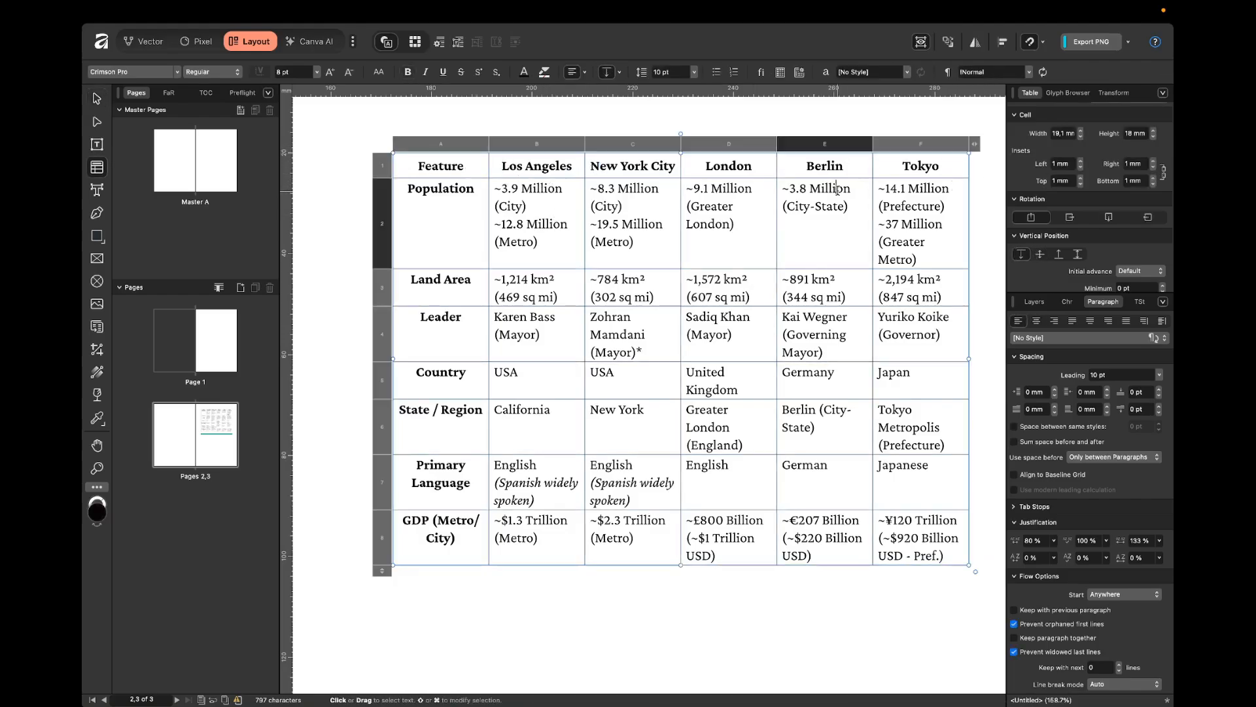
click(925, 169)
scroll(1070, 243, up, 4)
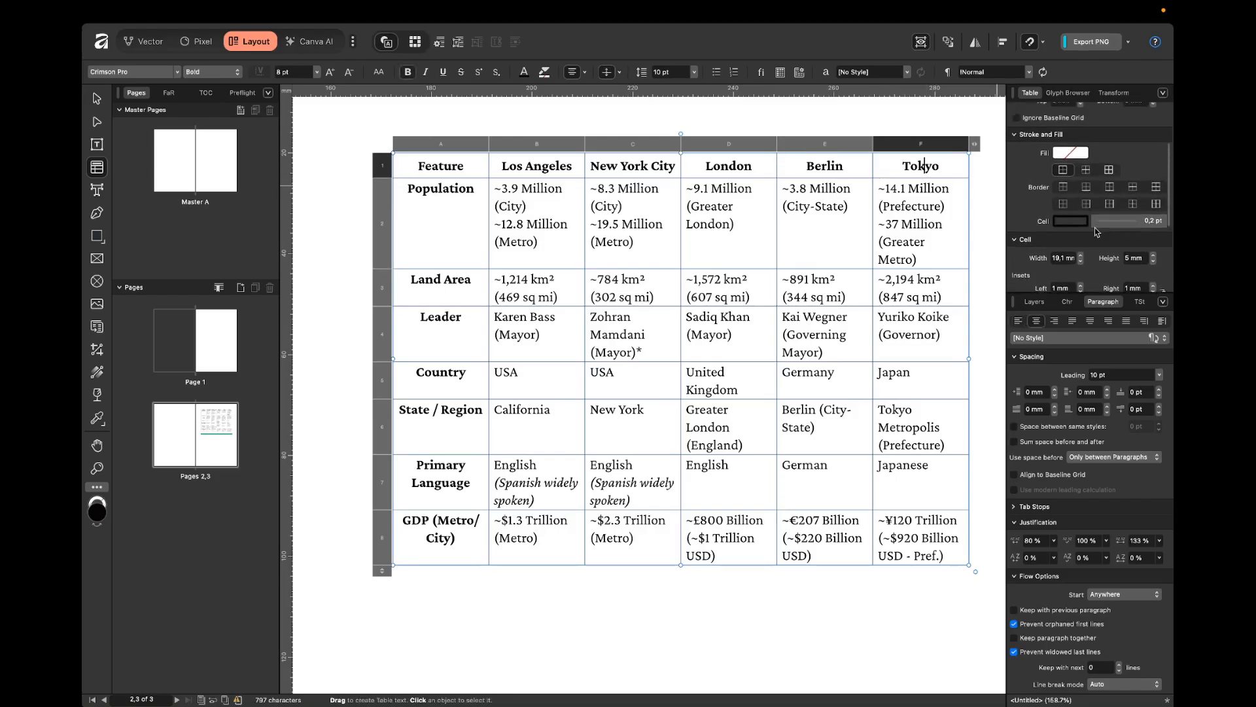
scroll(1070, 243, up, 2)
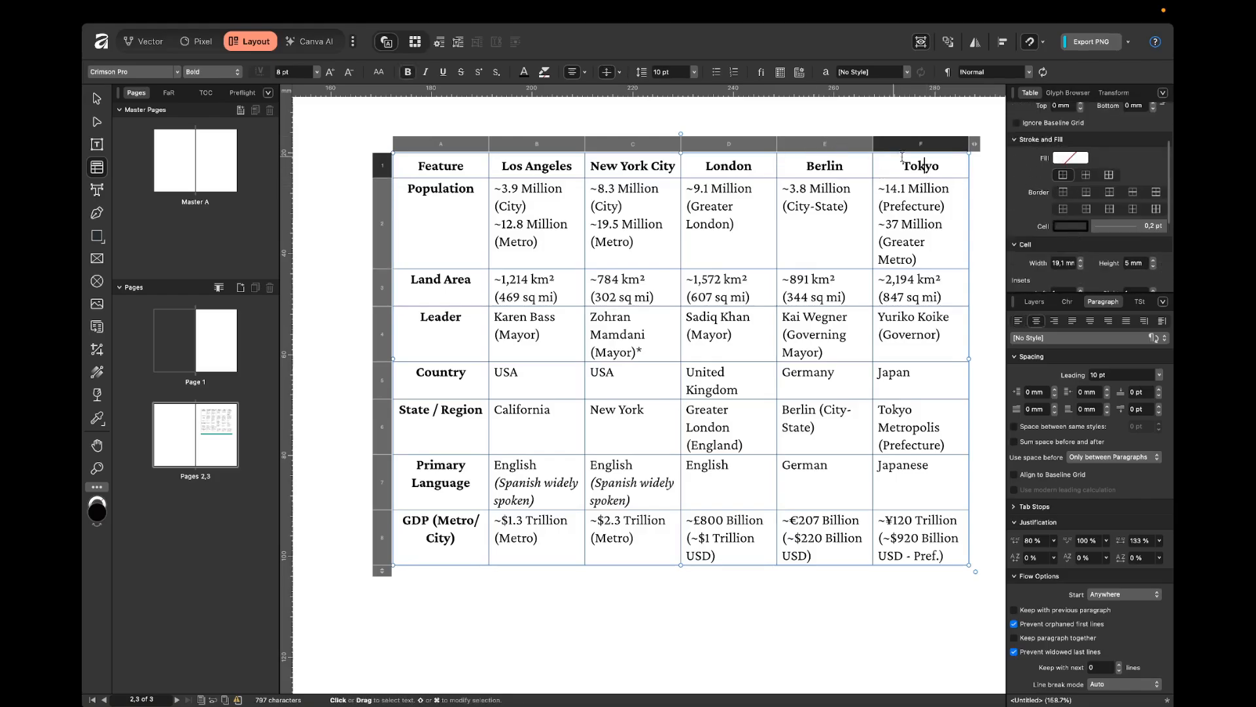
click(941, 224)
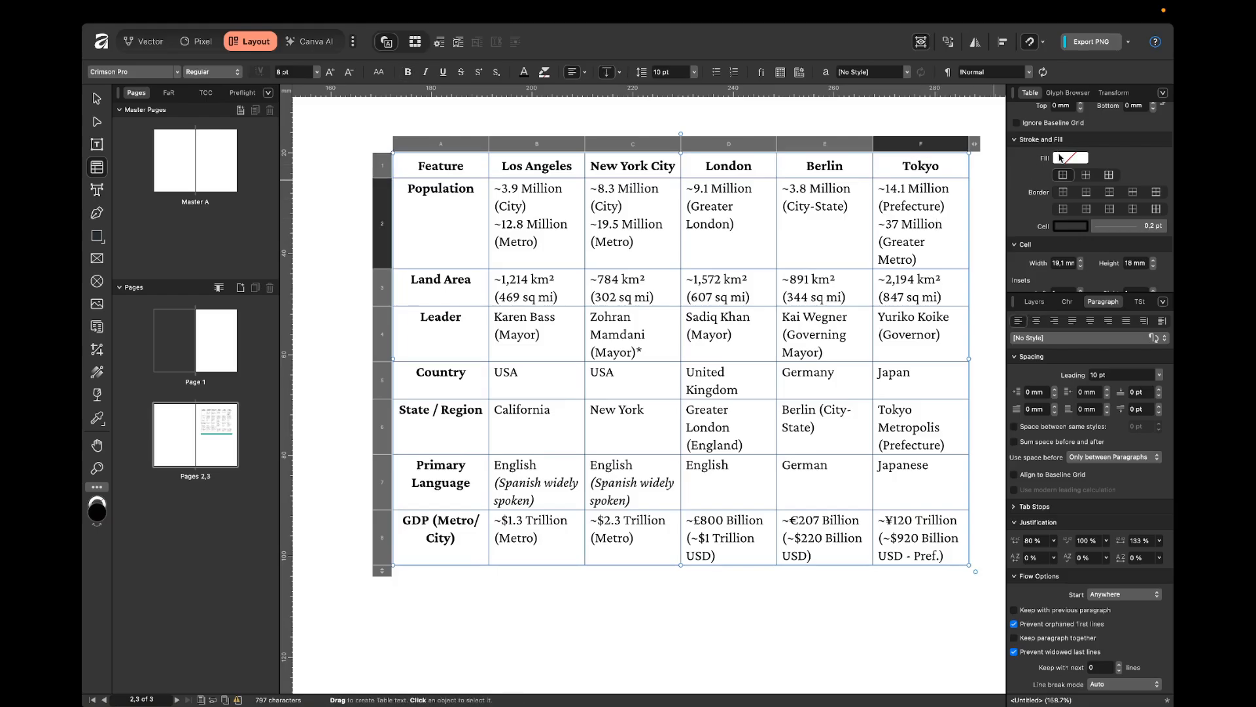
click(1071, 158)
click(1045, 278)
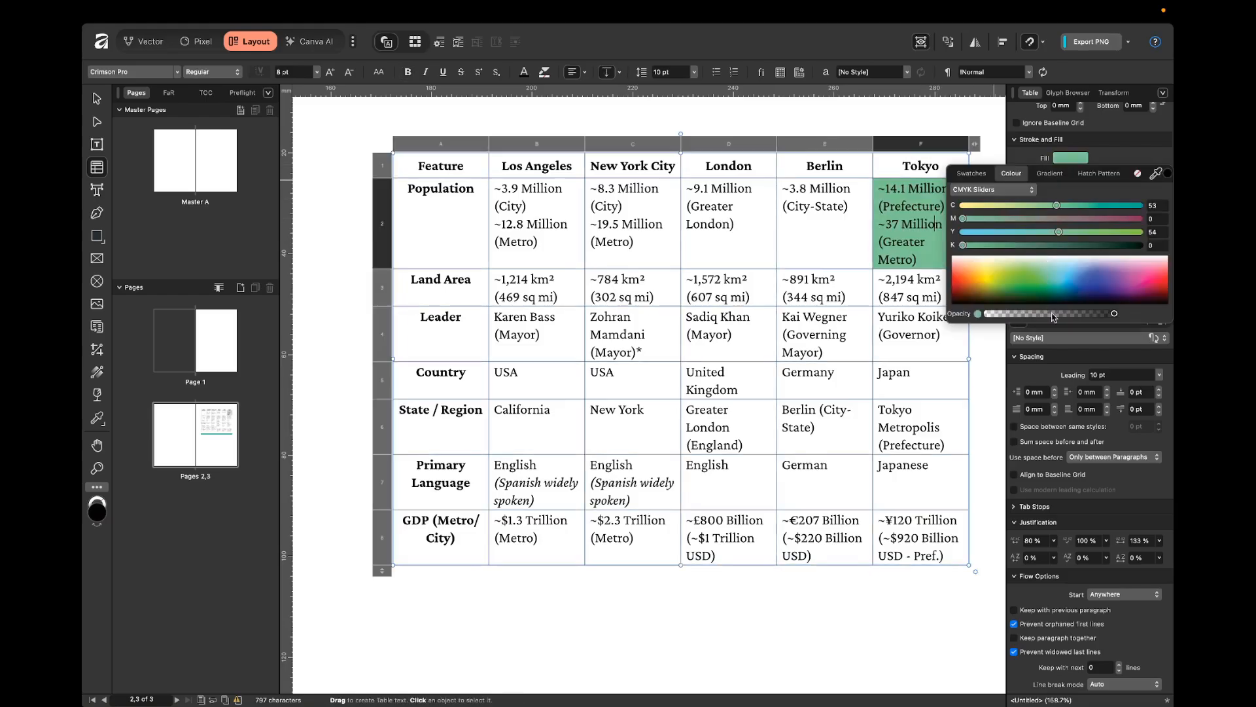
click(1080, 291)
click(1023, 277)
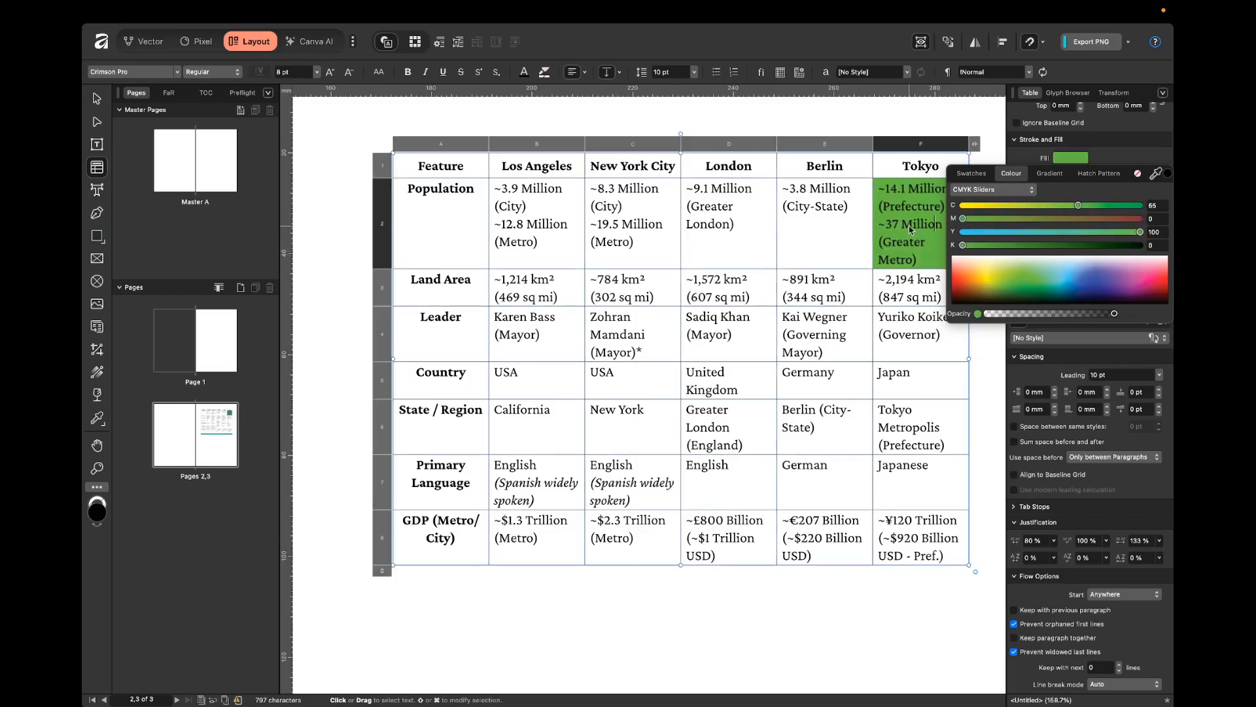
Undo the green fill on the Tokyo population cell and deselect the table
key(super+z)
key(super+z)
key(super+z)
click(986, 215)
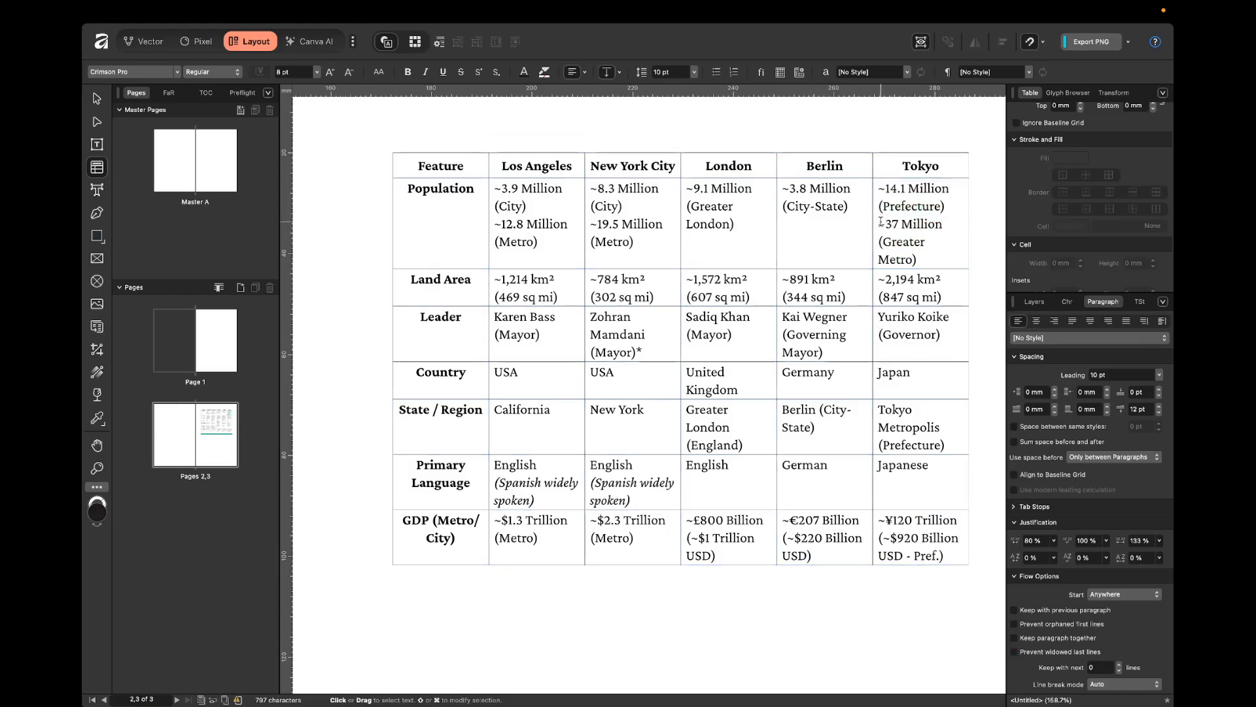
click(630, 204)
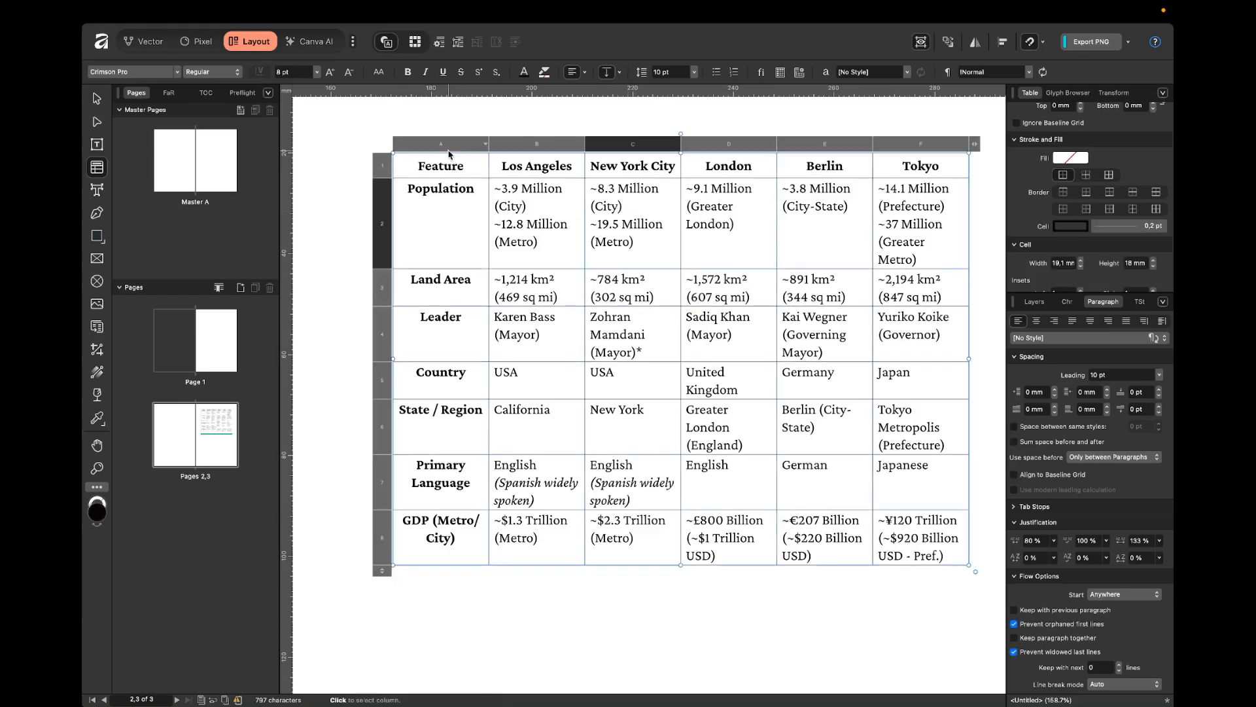
click(999, 205)
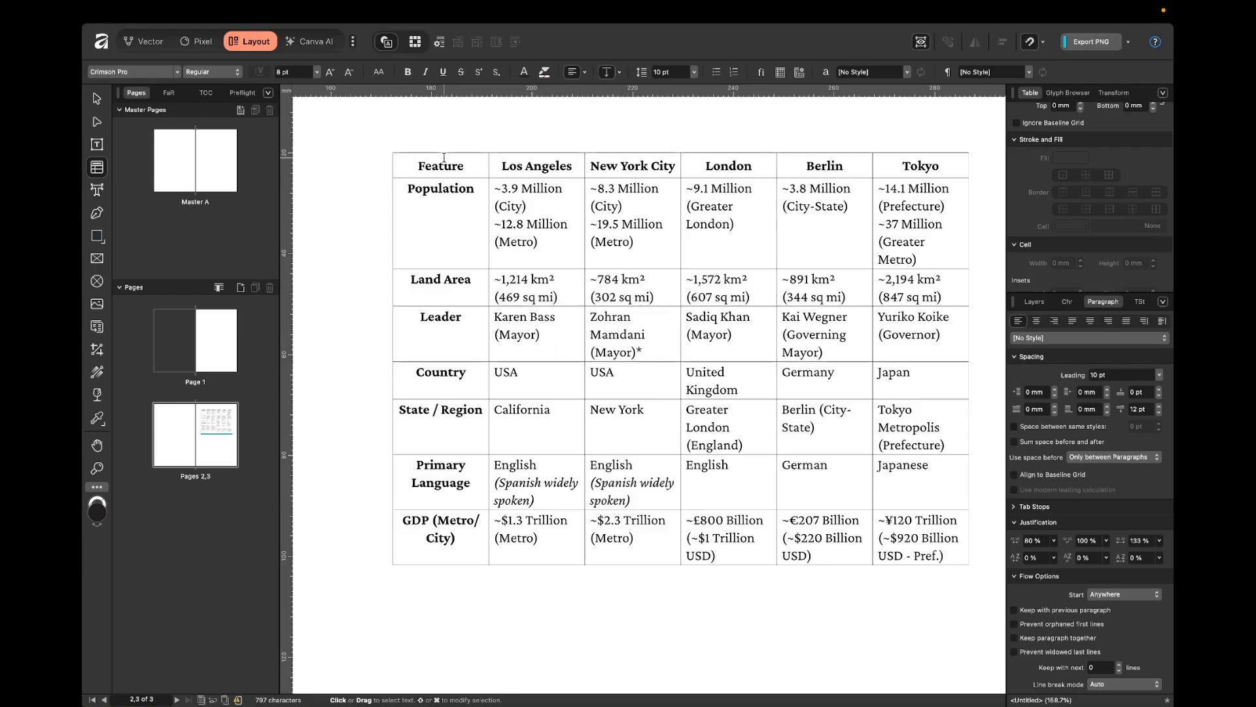
Select all table columns, remove the stroke from all outer and inside cell borders, and deselect the table
click(558, 193)
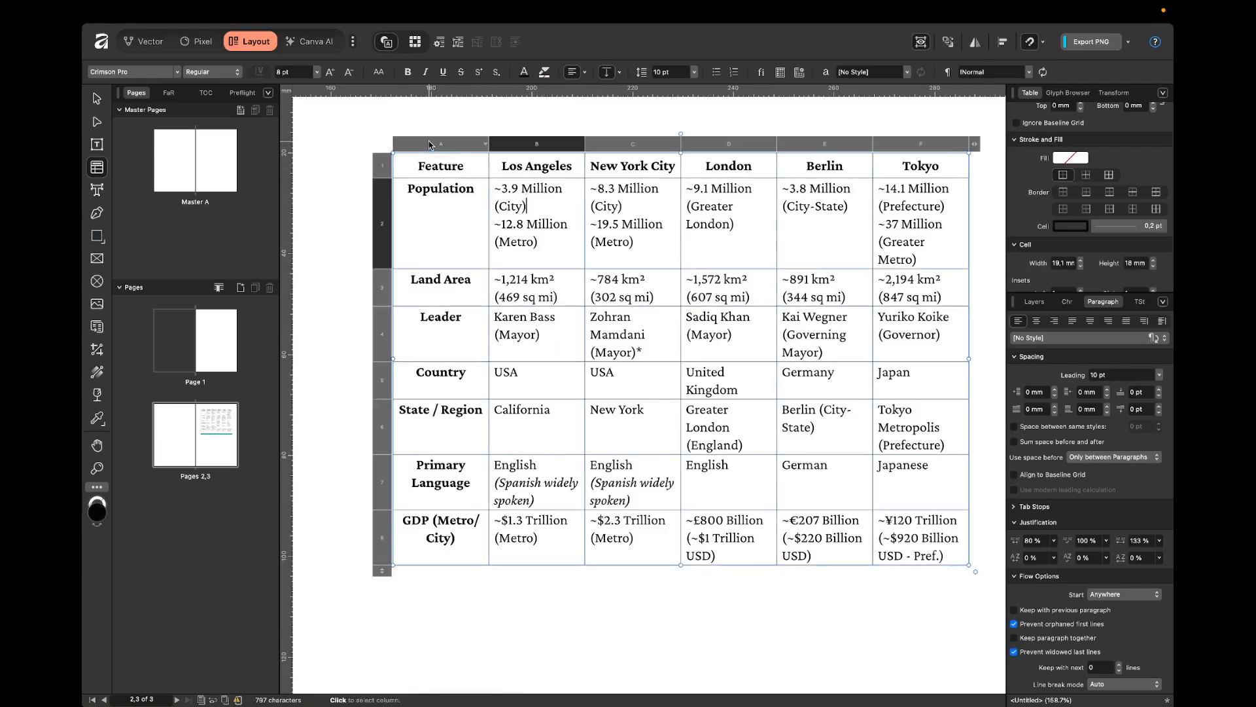
click(430, 140)
drag(429, 140, 912, 155)
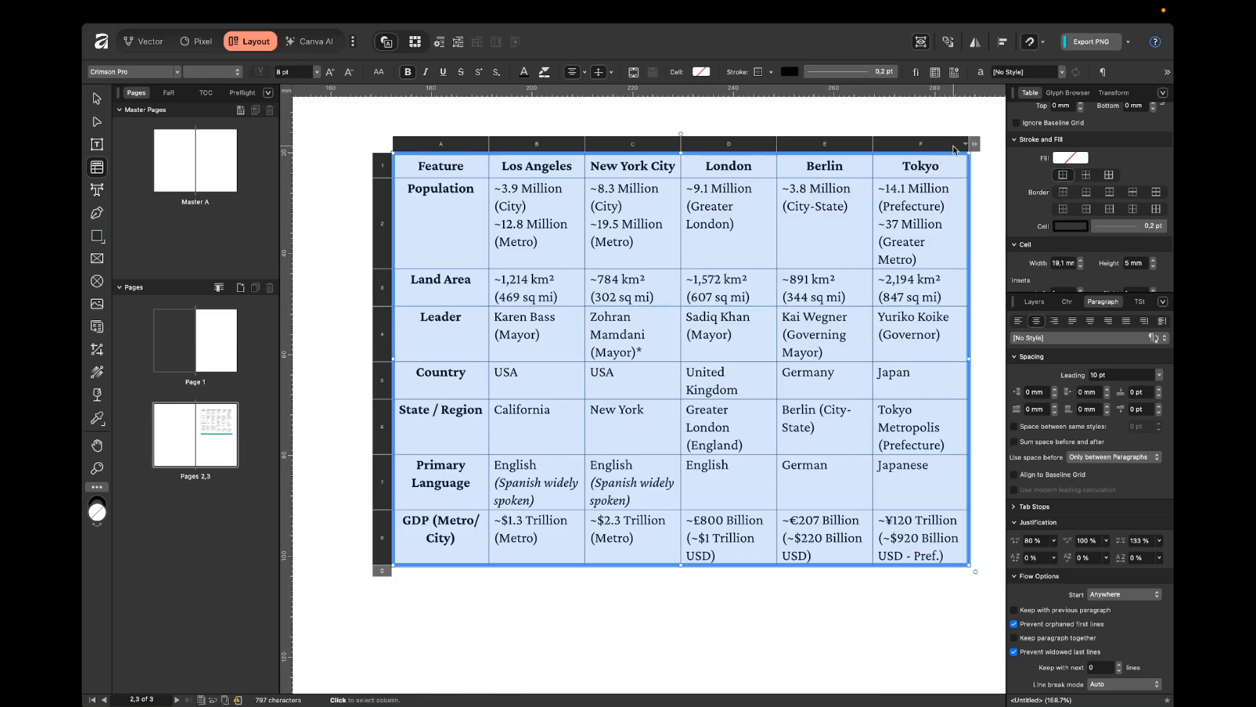
click(1088, 177)
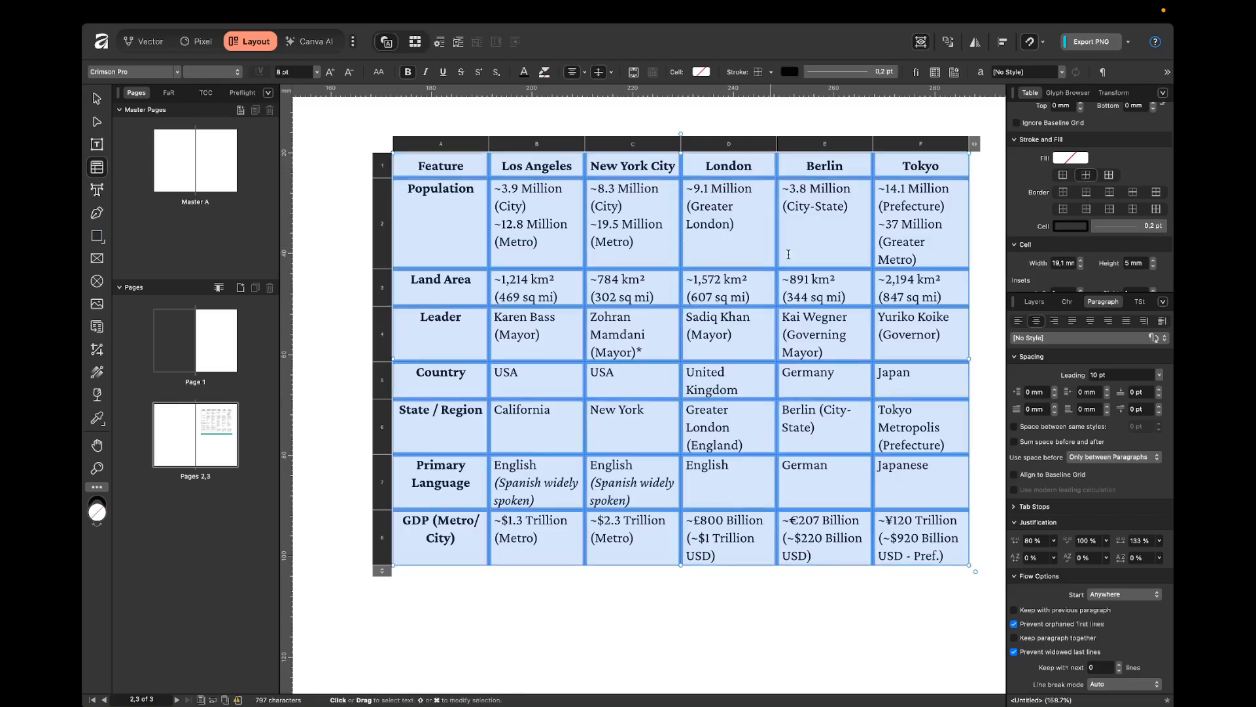
click(1110, 176)
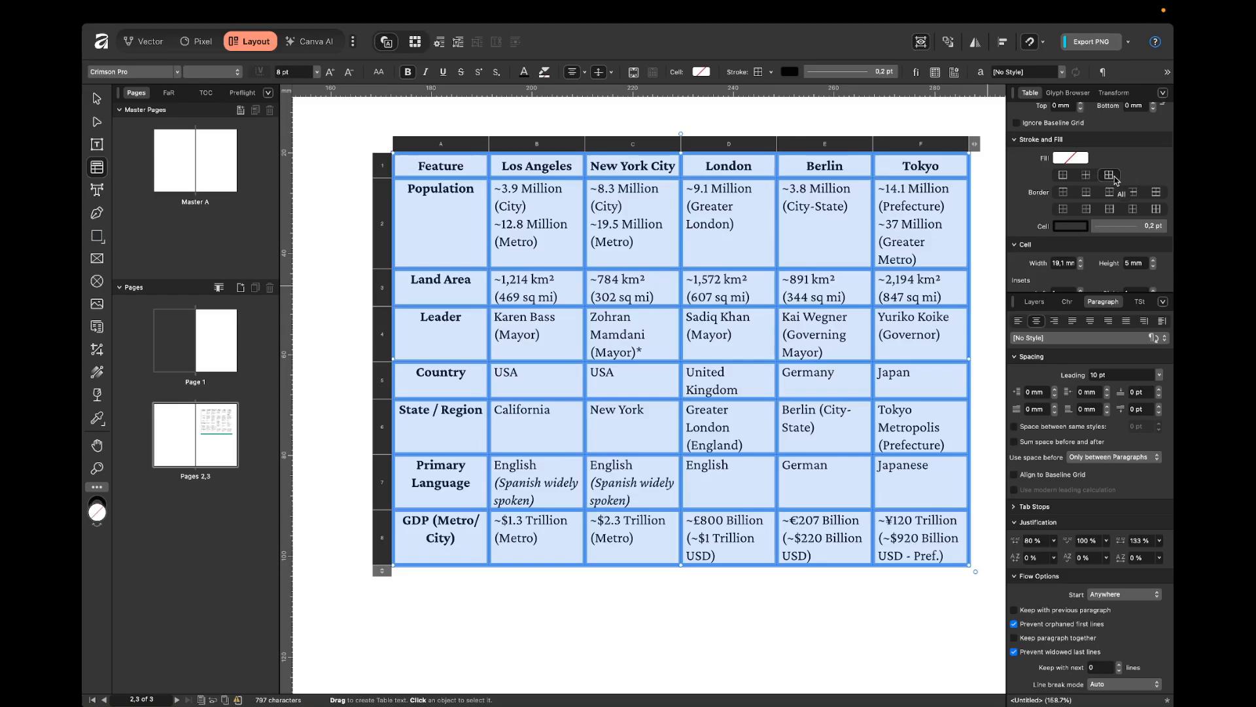
scroll(1141, 174, down, 1)
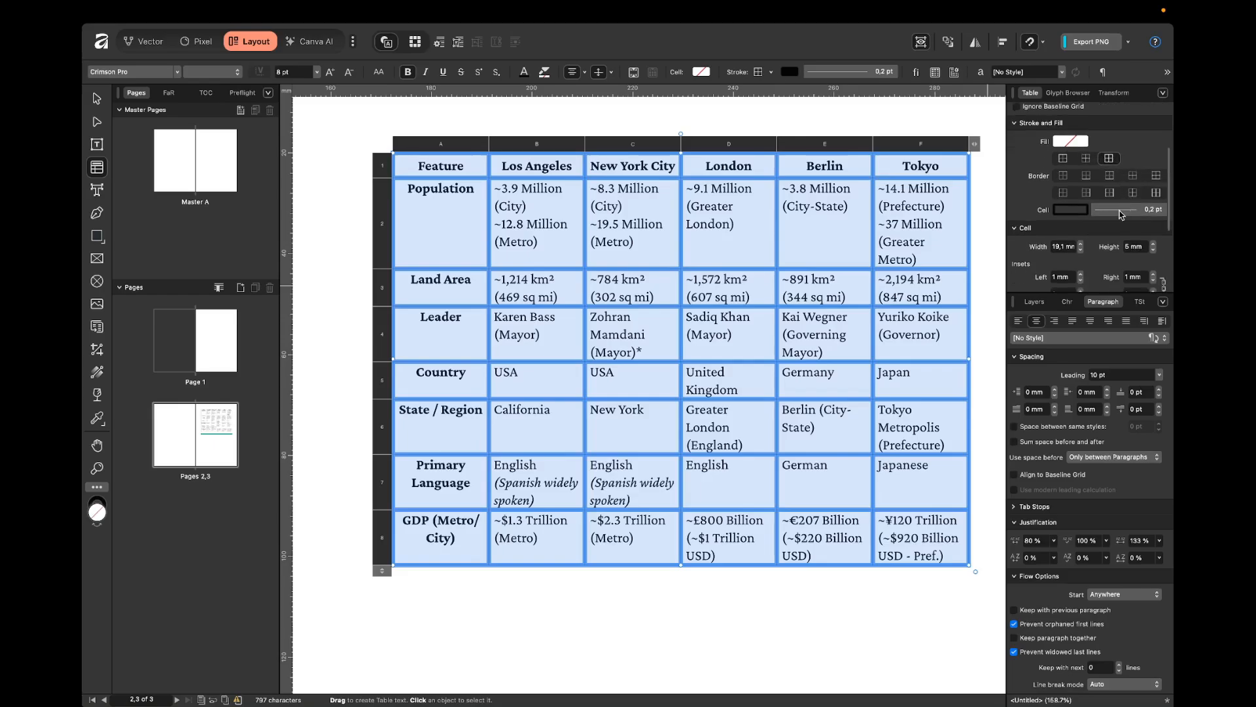
click(1120, 210)
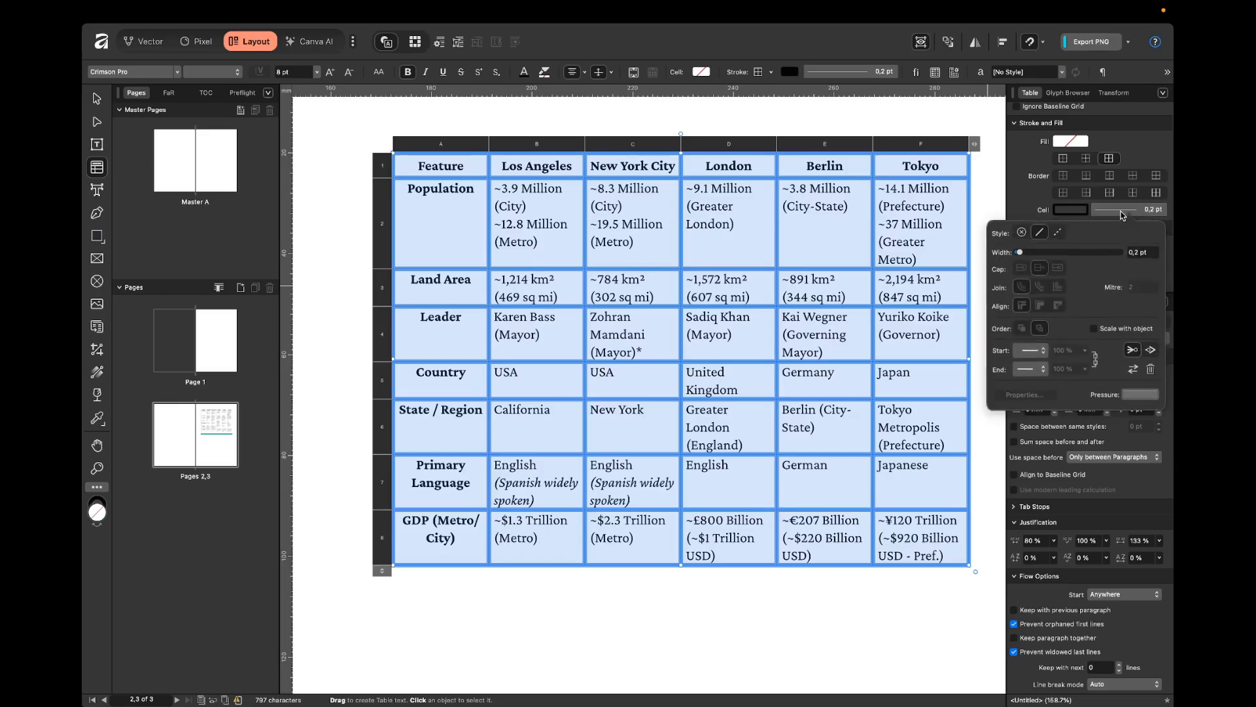
click(1025, 234)
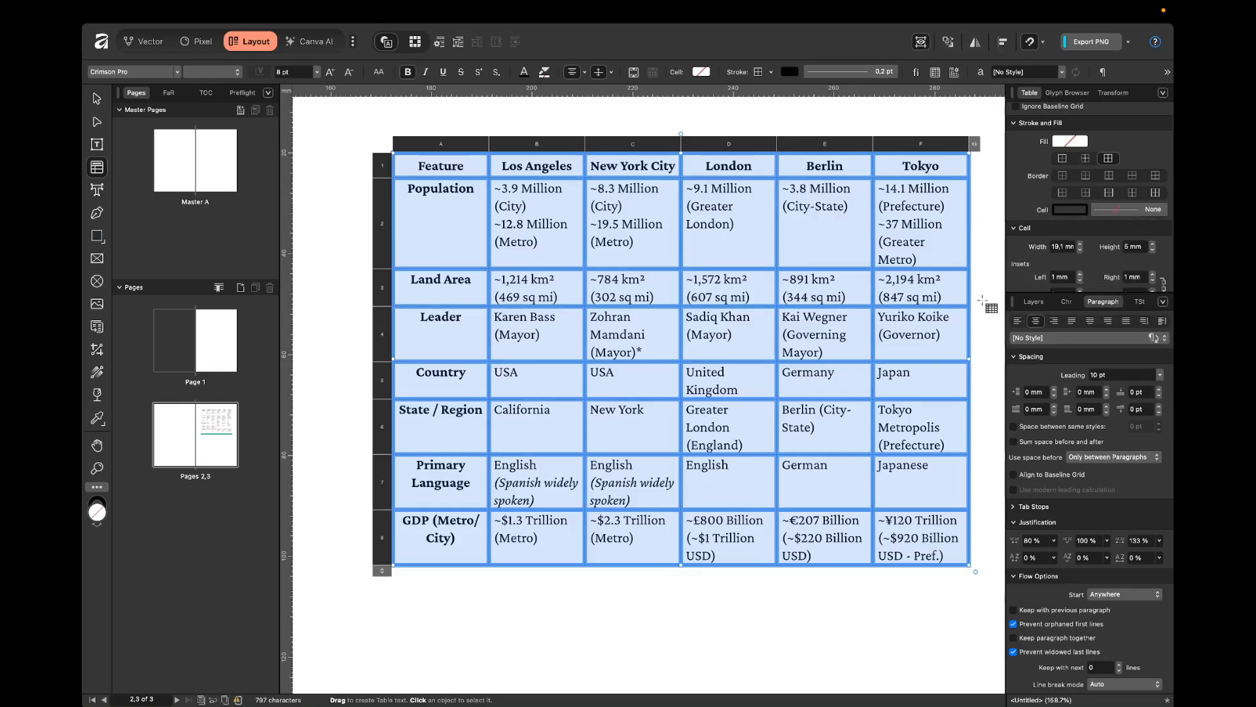
click(443, 174)
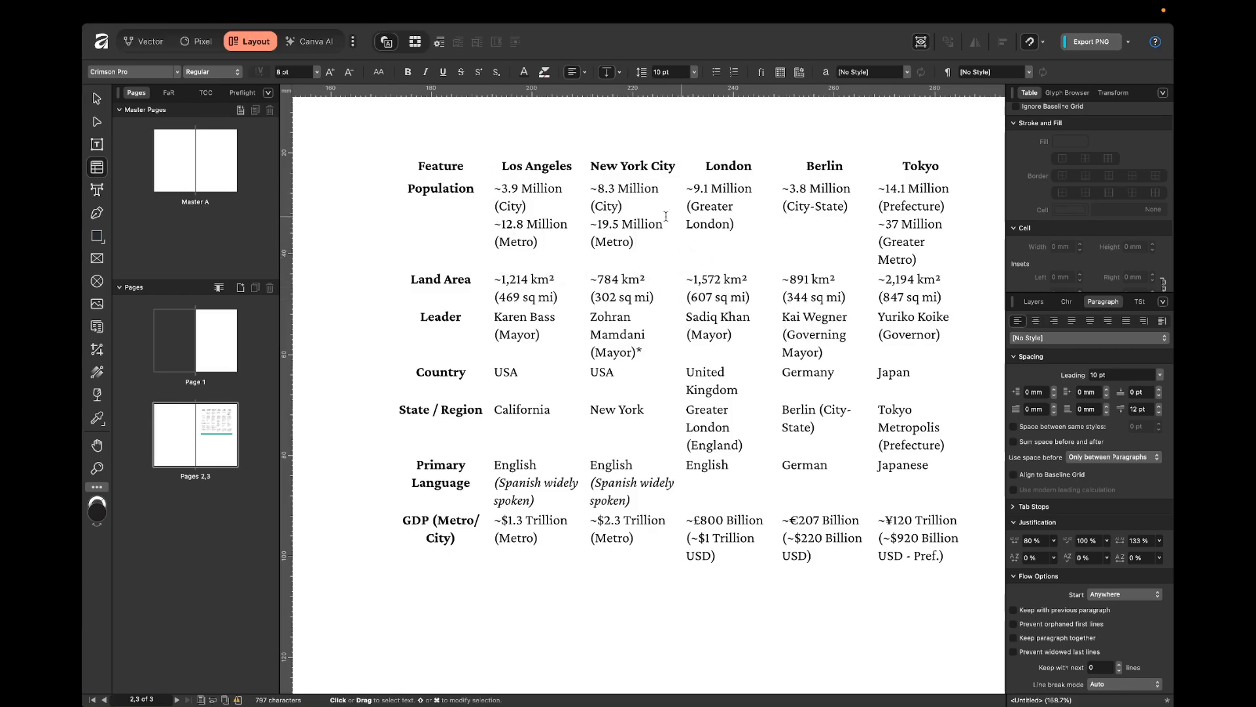
Apply a solid 0.2 pt line to all horizontal borders across every table column, then deselect the table
click(641, 223)
drag(448, 140, 921, 153)
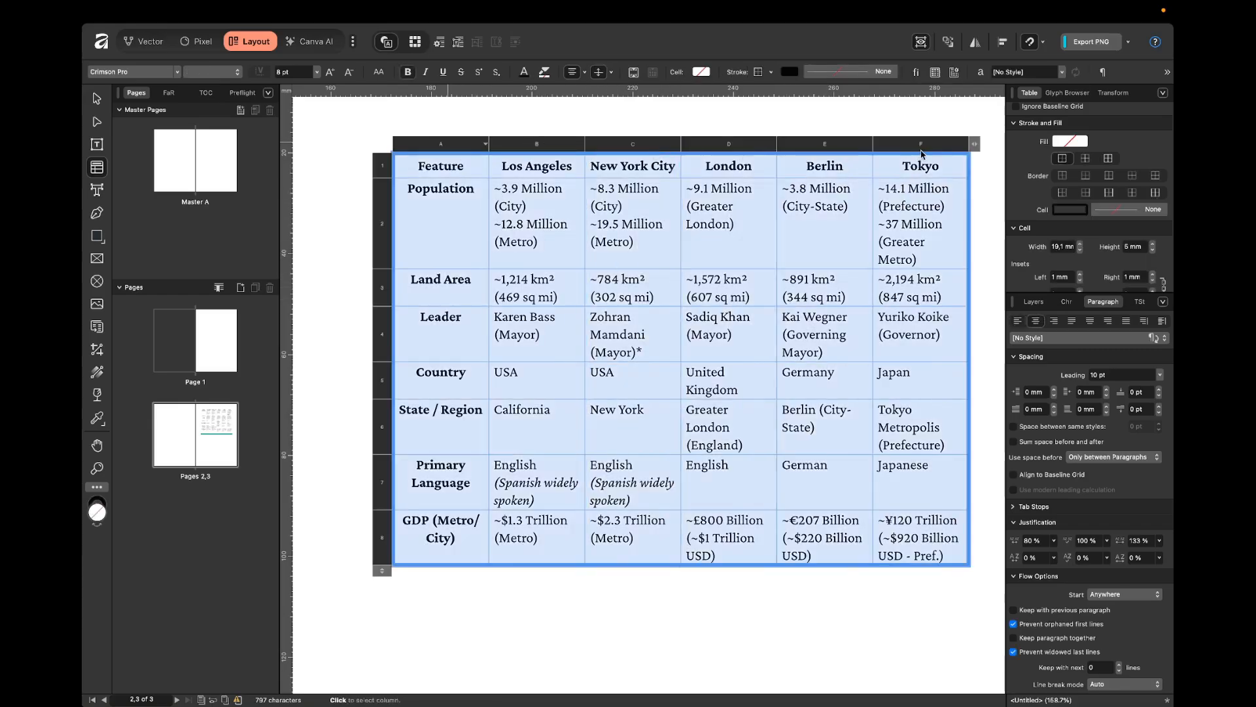
click(1063, 176)
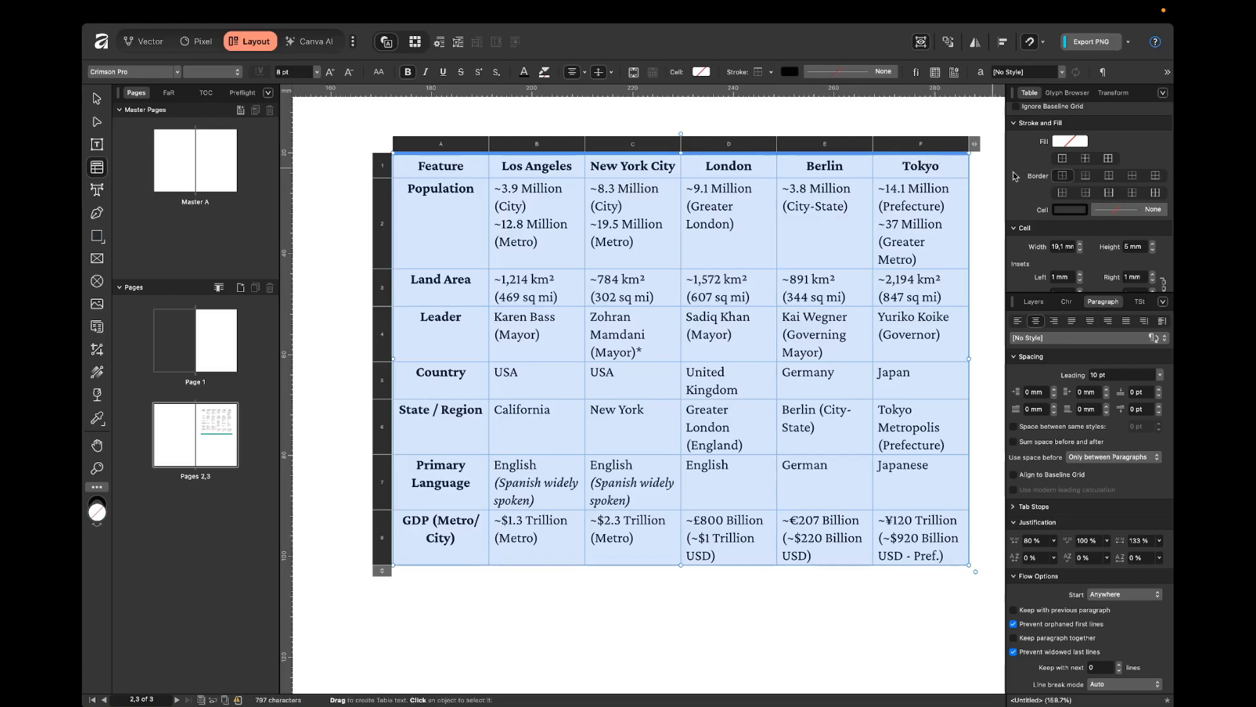
click(1085, 176)
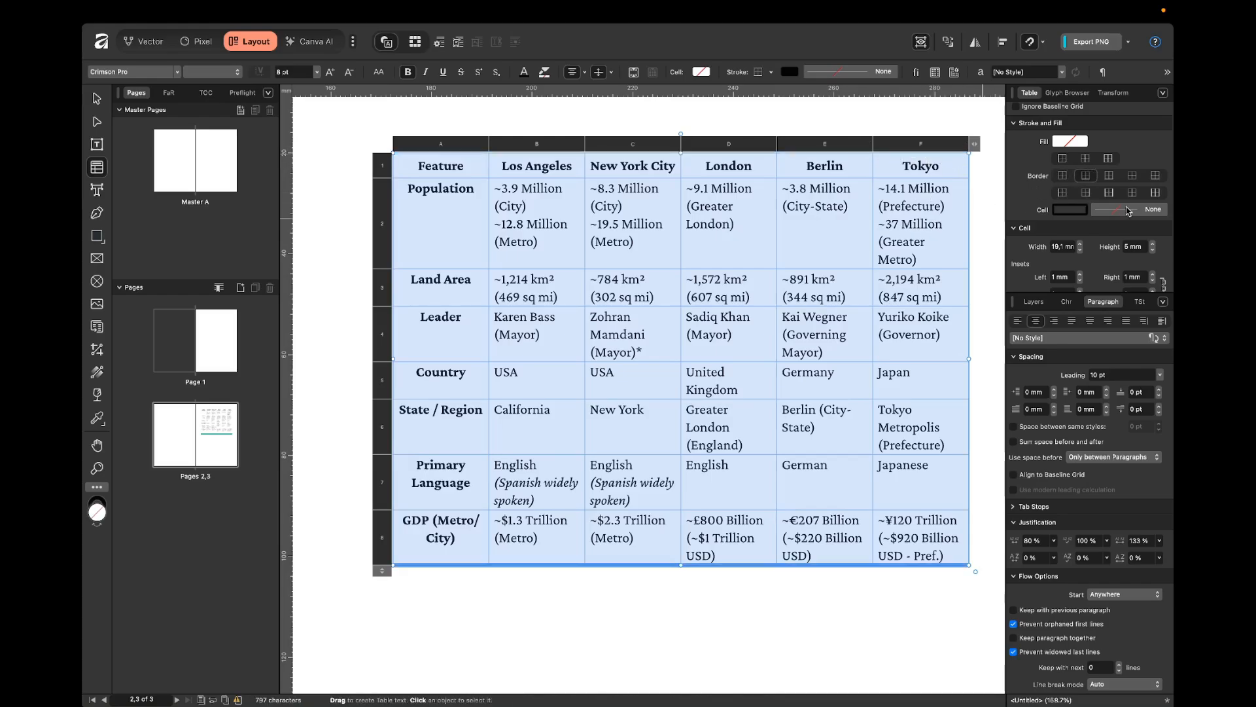
click(1112, 176)
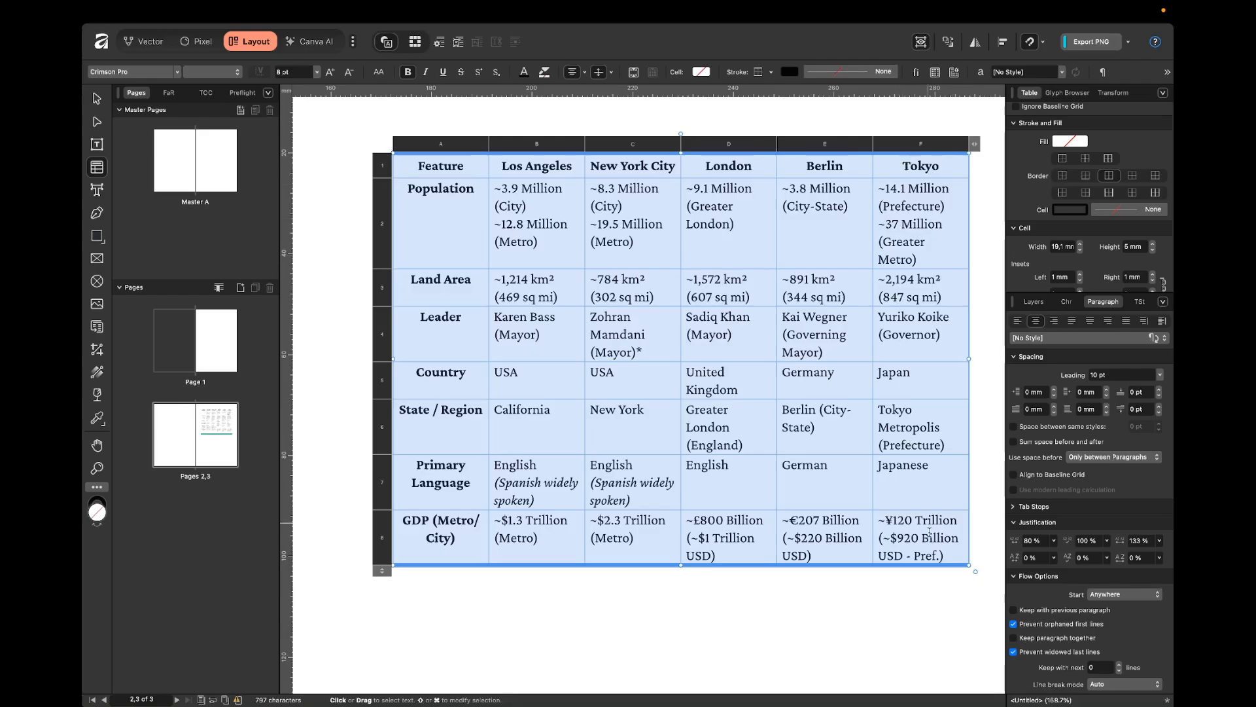
click(1132, 175)
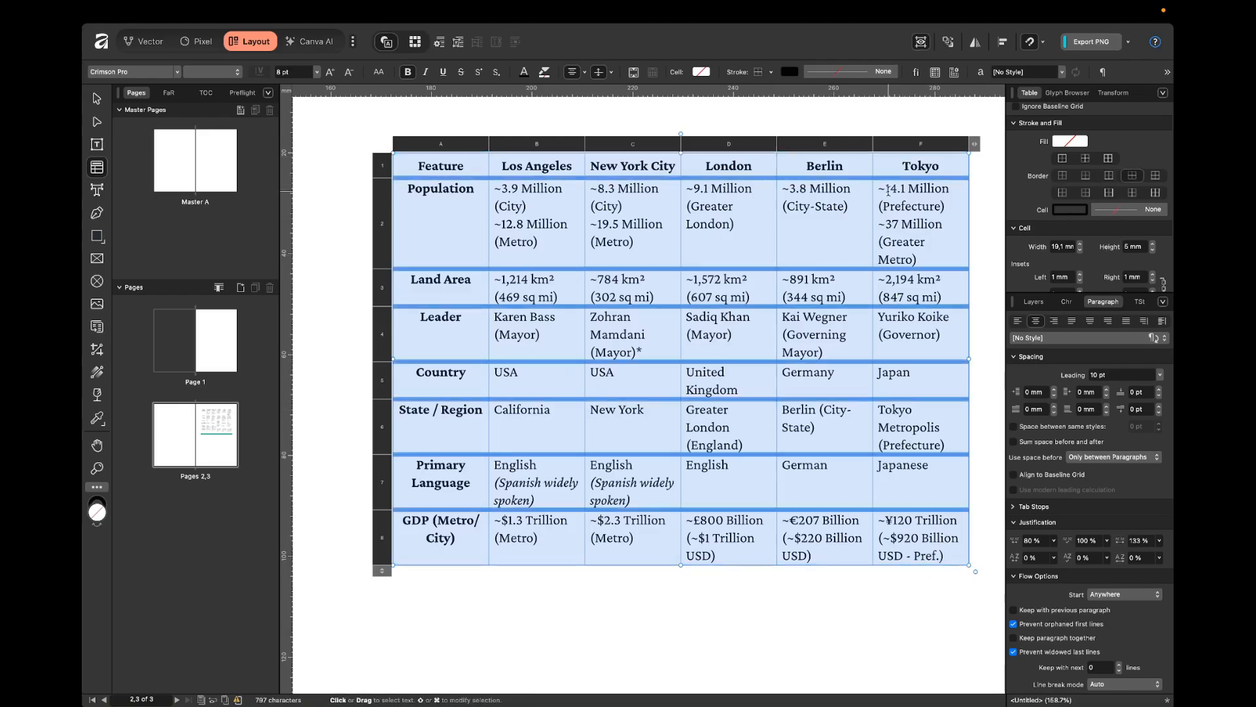
click(1155, 178)
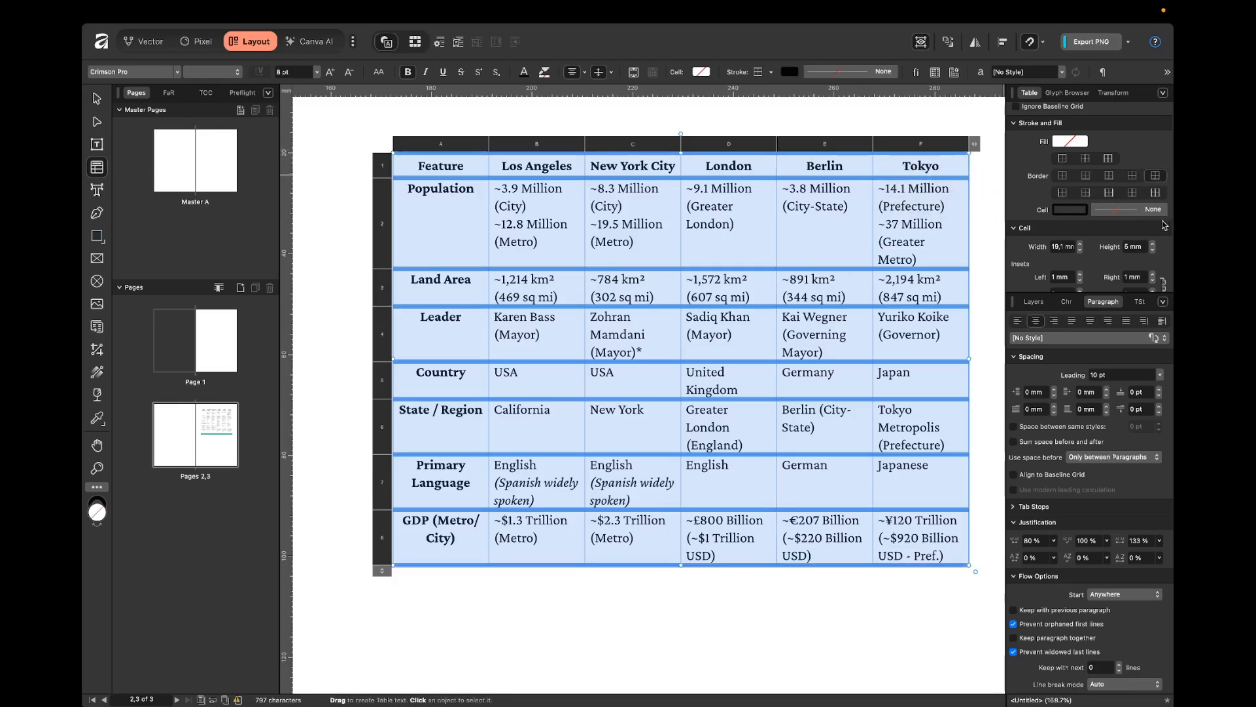
click(1130, 211)
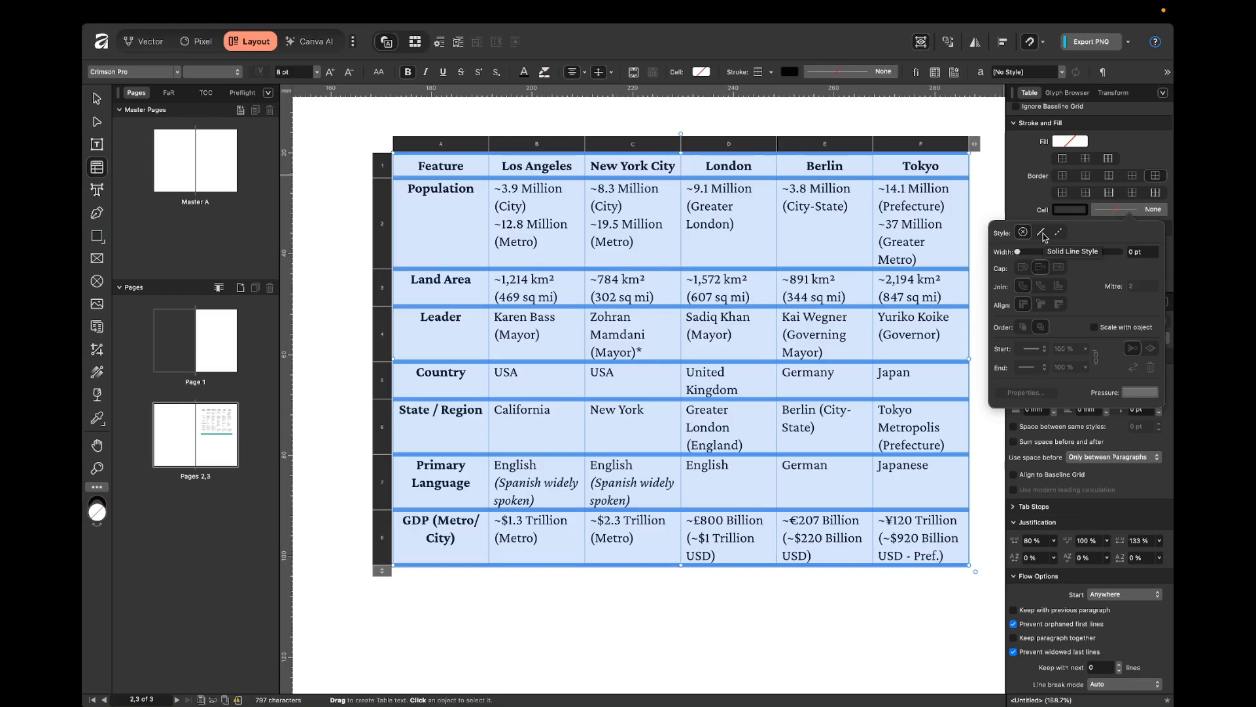
click(999, 188)
click(984, 450)
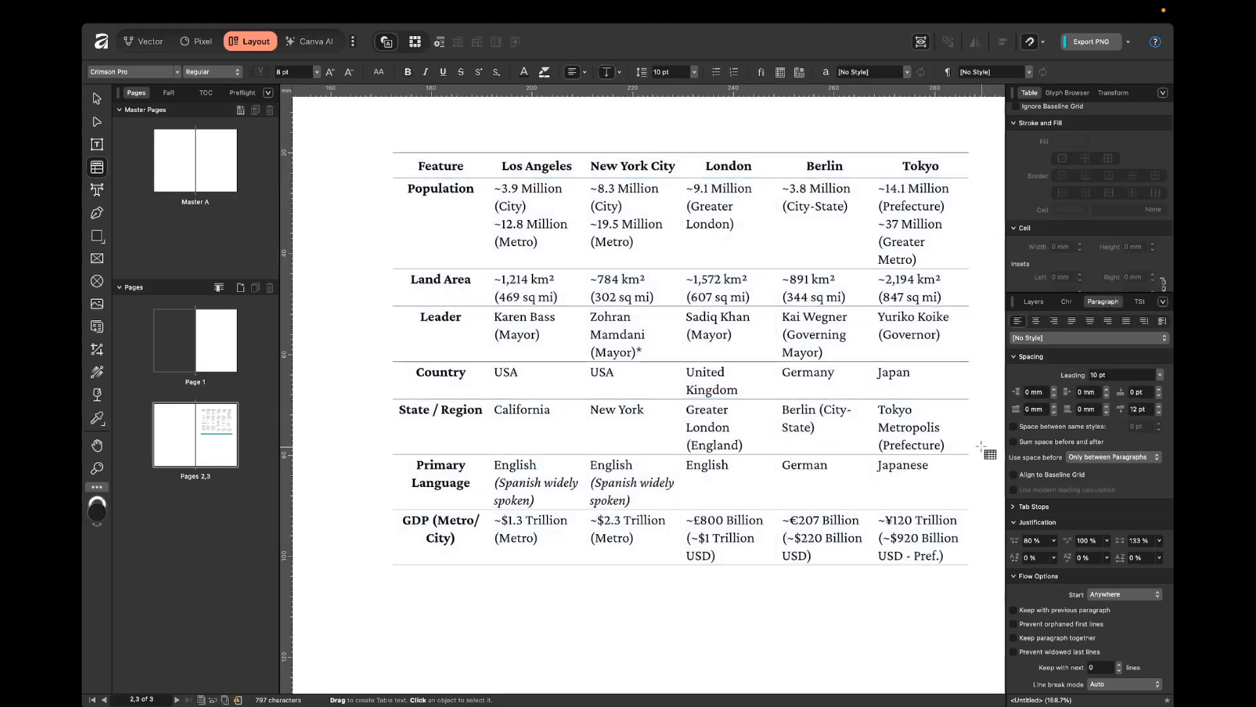
Set the stroke width of all horizontal borders across every table column to 0.5 pt and deselect the table
scroll(654, 392, right, 3)
click(383, 135)
drag(384, 135, 860, 140)
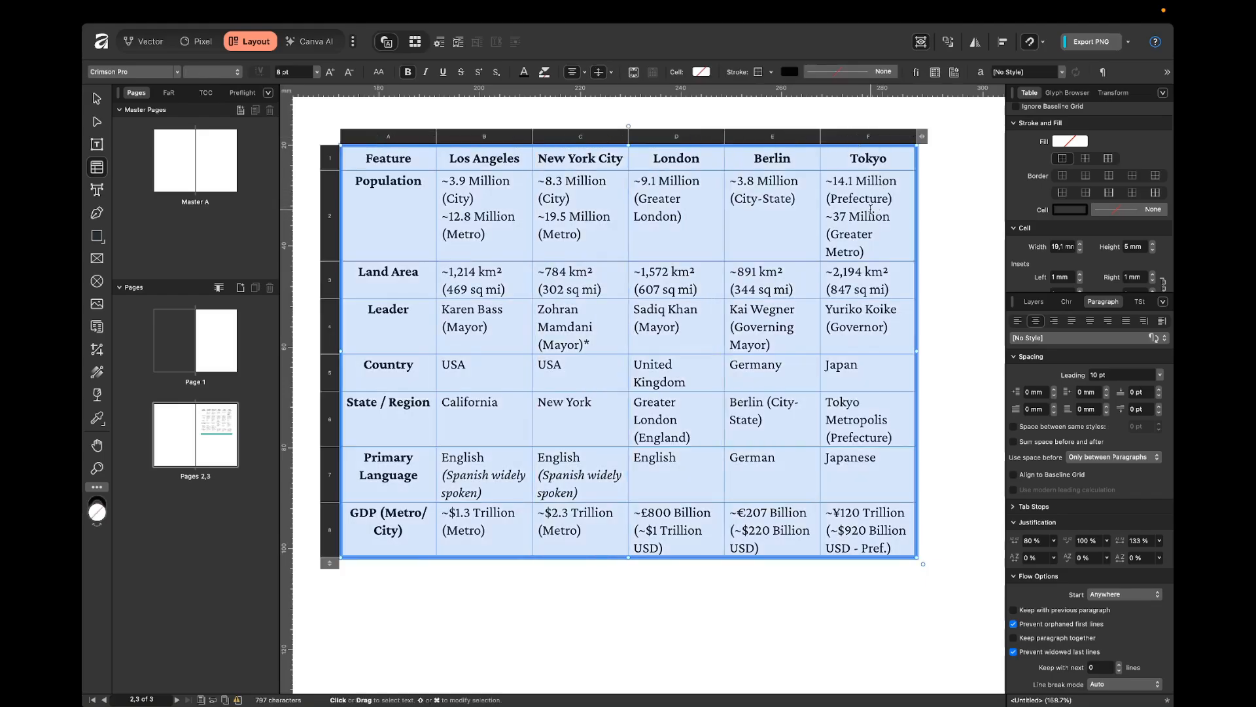
click(1072, 210)
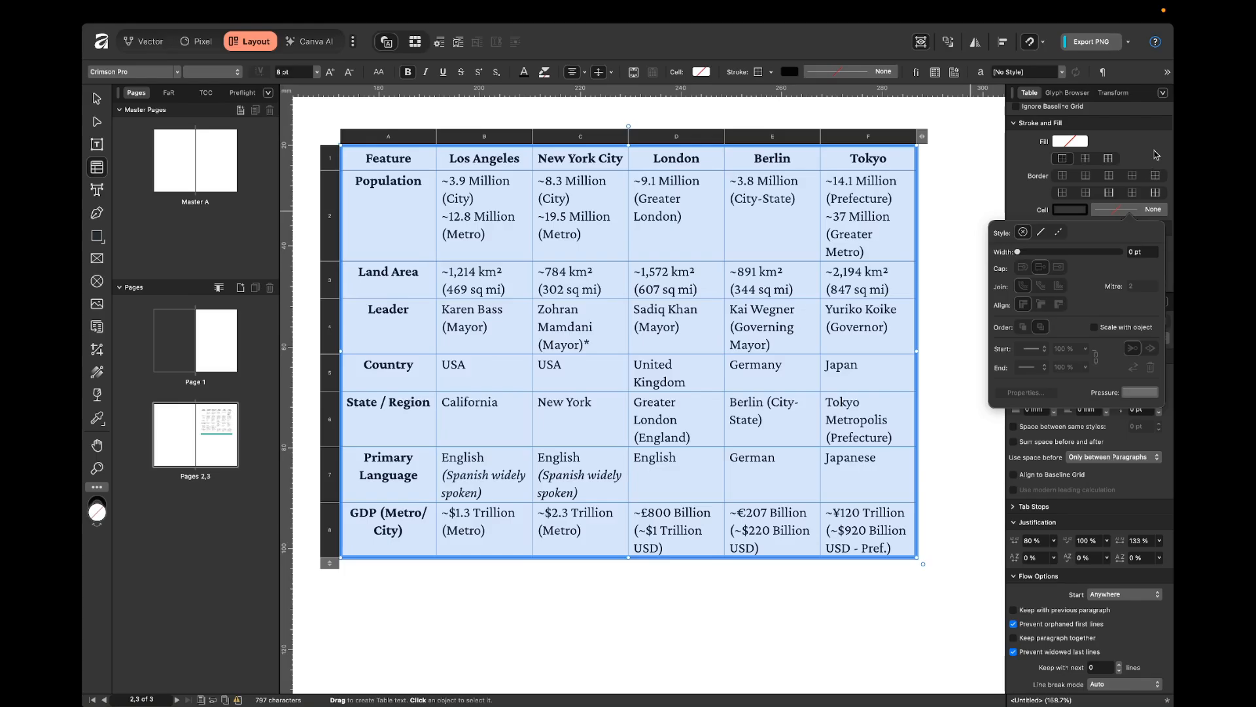
click(1155, 175)
click(1156, 175)
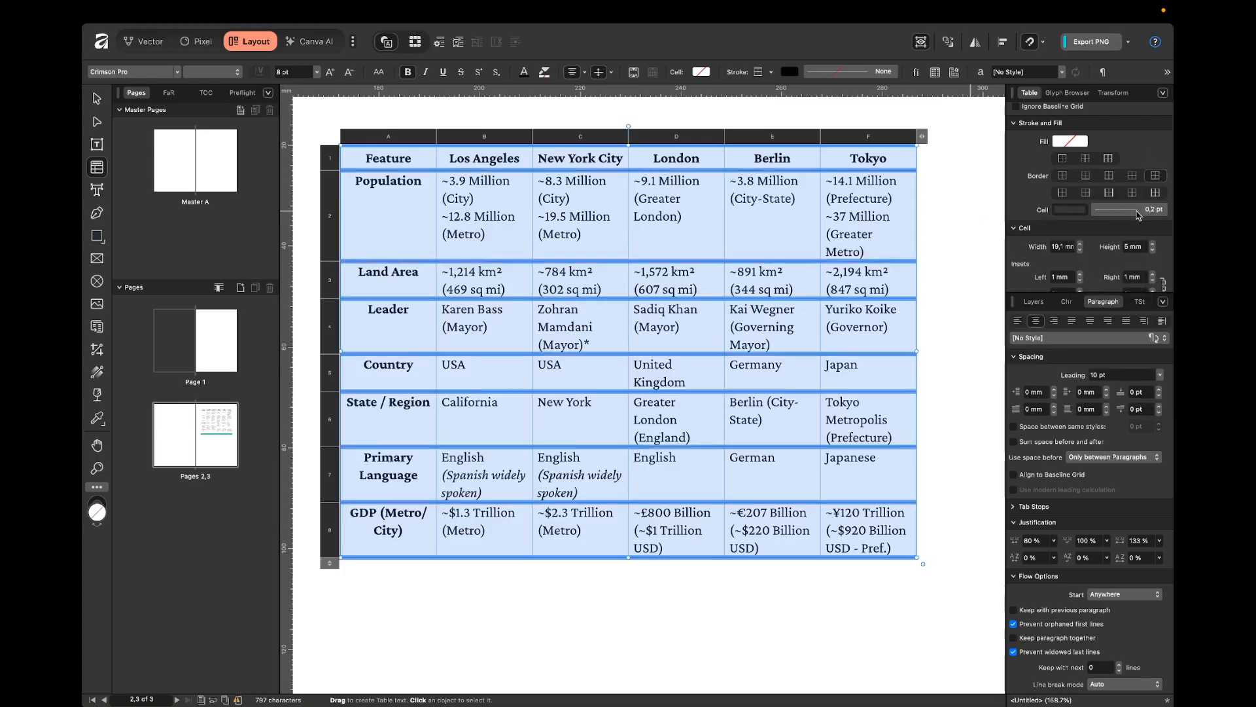
click(1133, 209)
click(1138, 251)
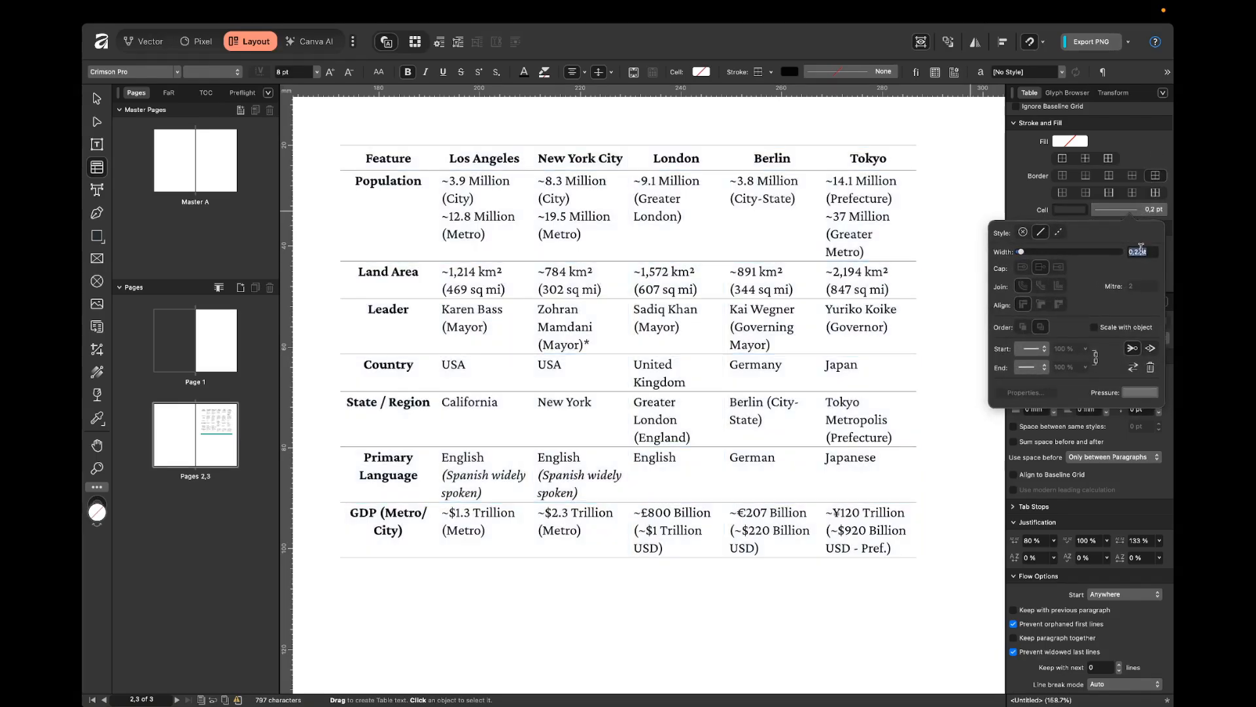
text(.5)
key(Return)
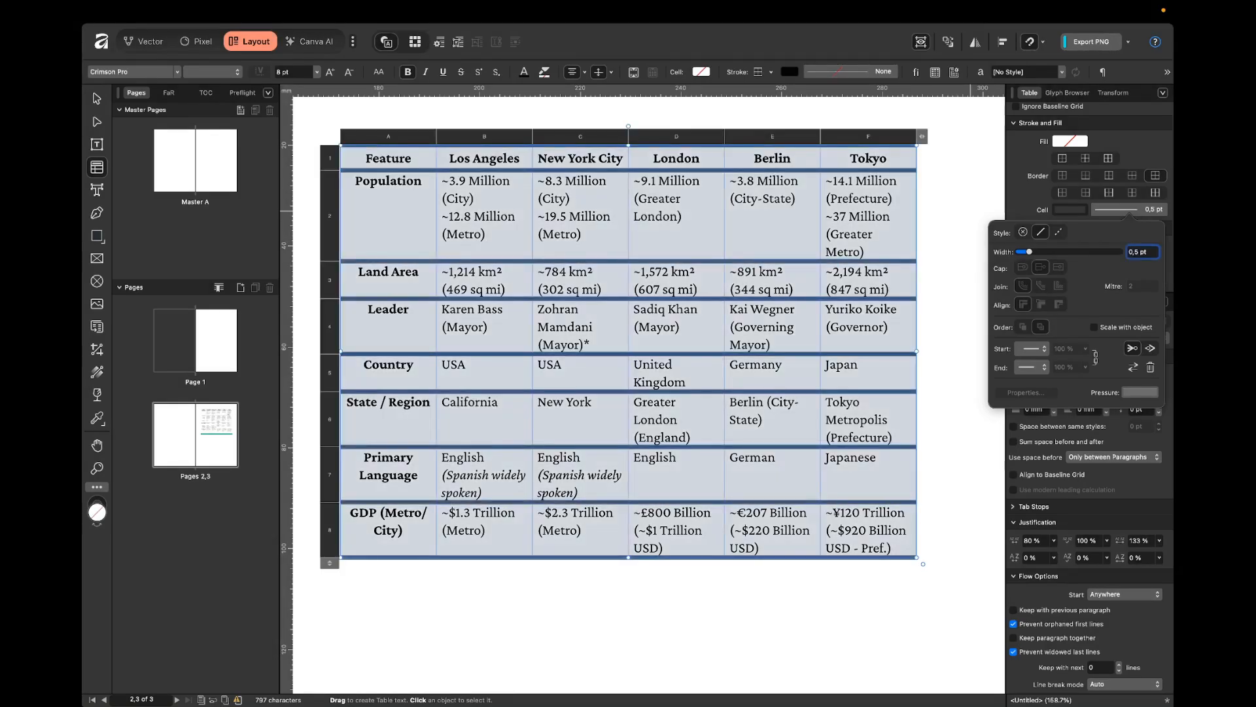
click(856, 323)
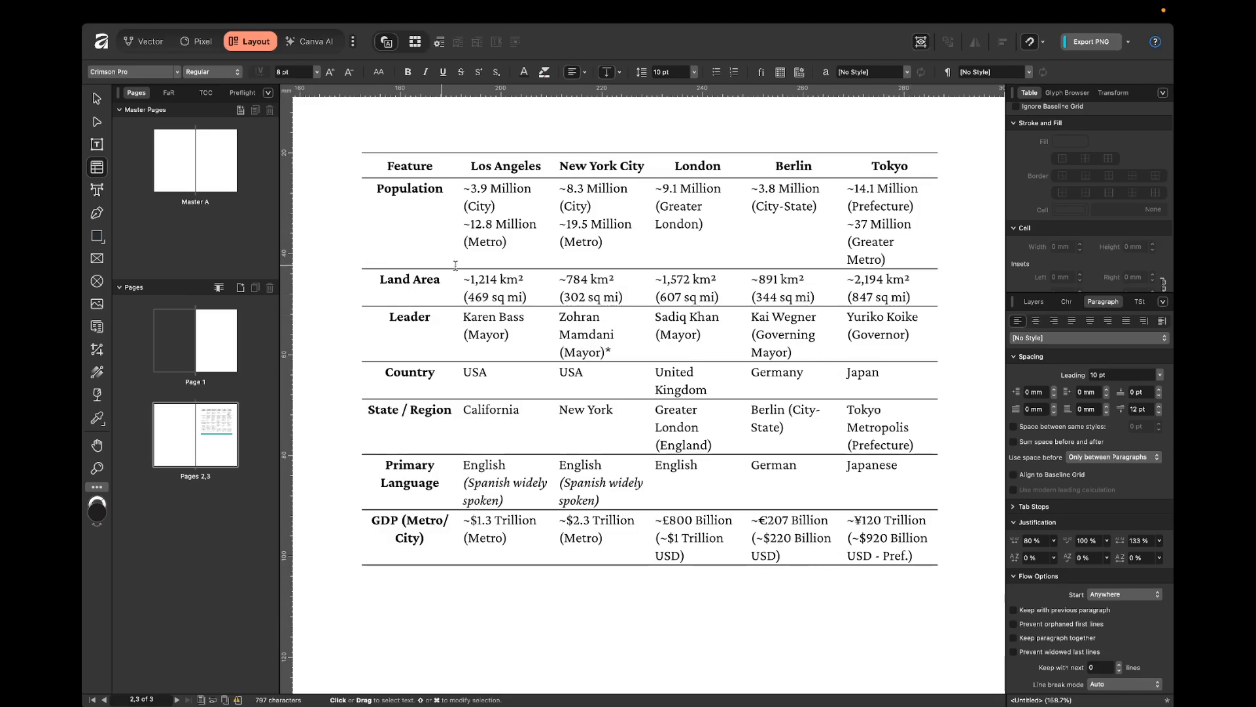
Remove the inside horizontal border strokes from the rows Population to GDP, below the header, and deselect the table
click(838, 388)
drag(882, 239, 393, 527)
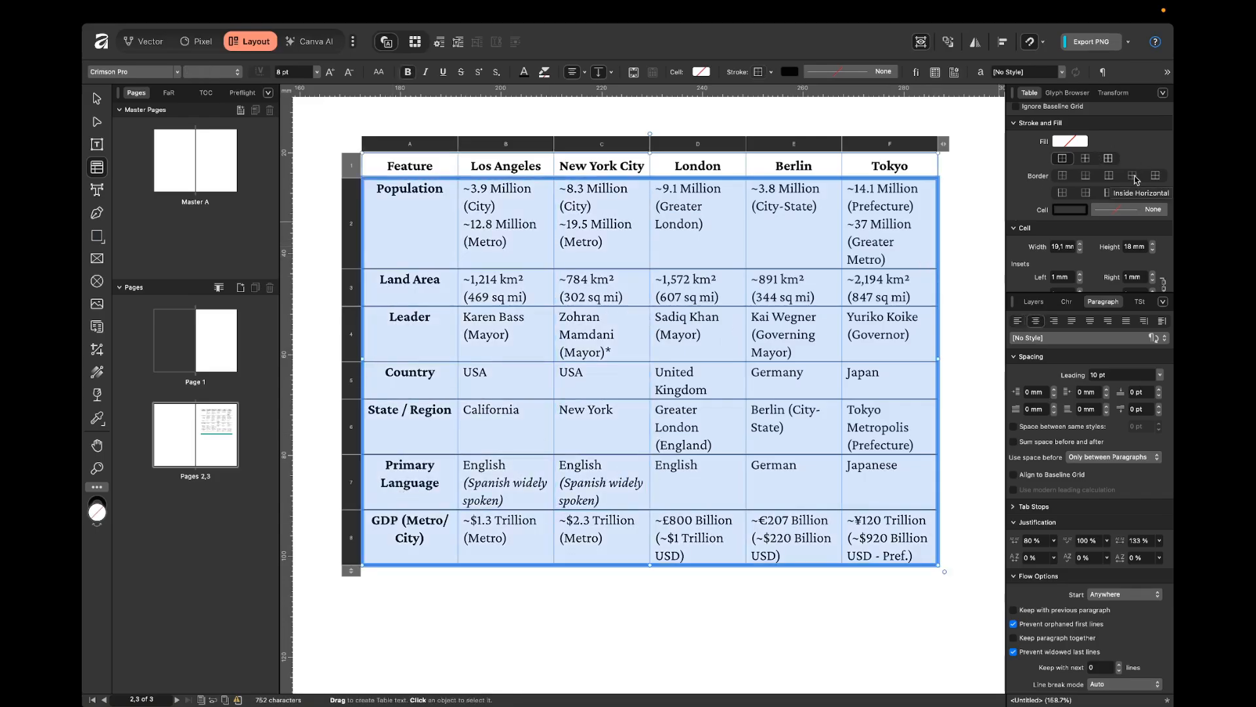
click(1132, 175)
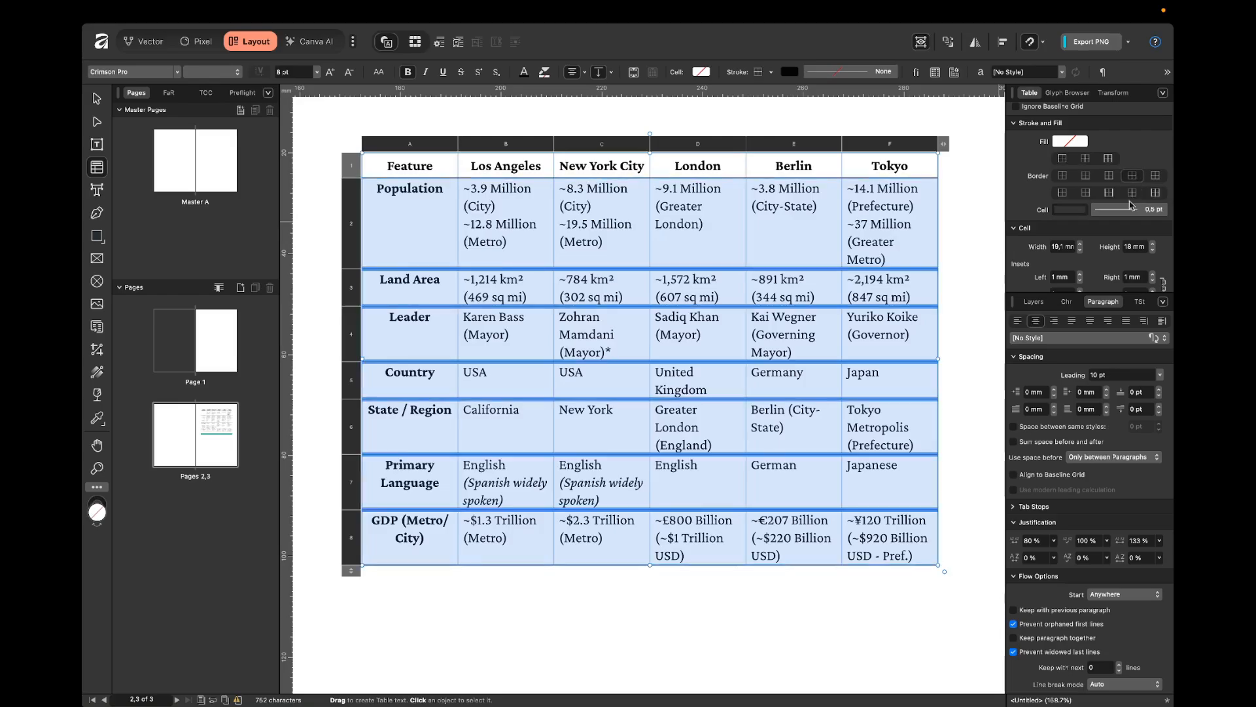
click(1131, 205)
click(1023, 232)
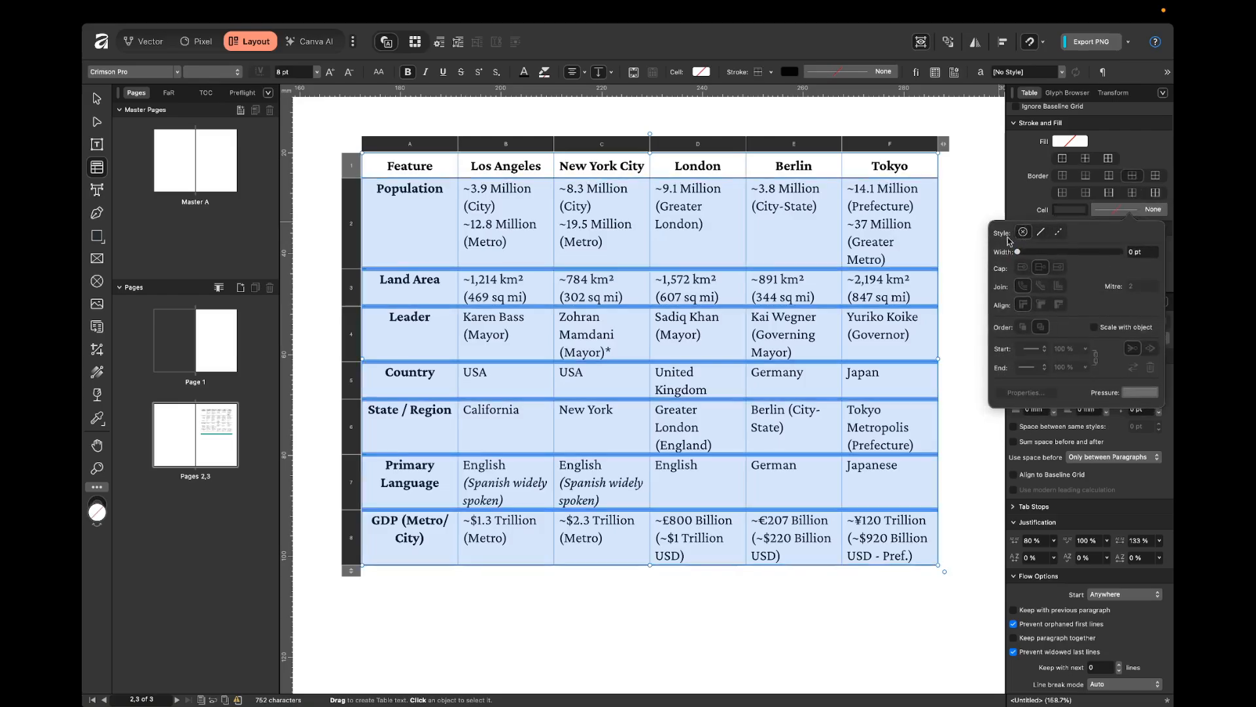
click(961, 247)
Unlink the cell insets for all columns, set the top inset to 2 mm and increase the bottom inset to match
scroll(982, 468, right, 2)
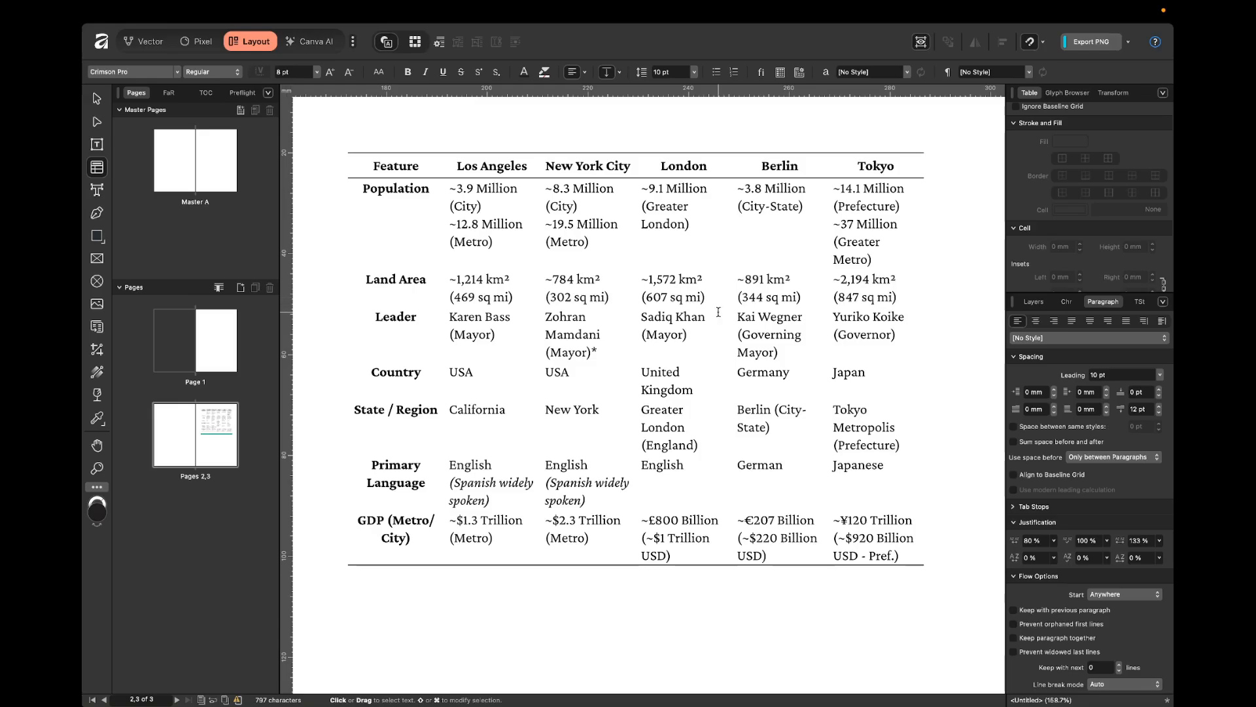
click(420, 187)
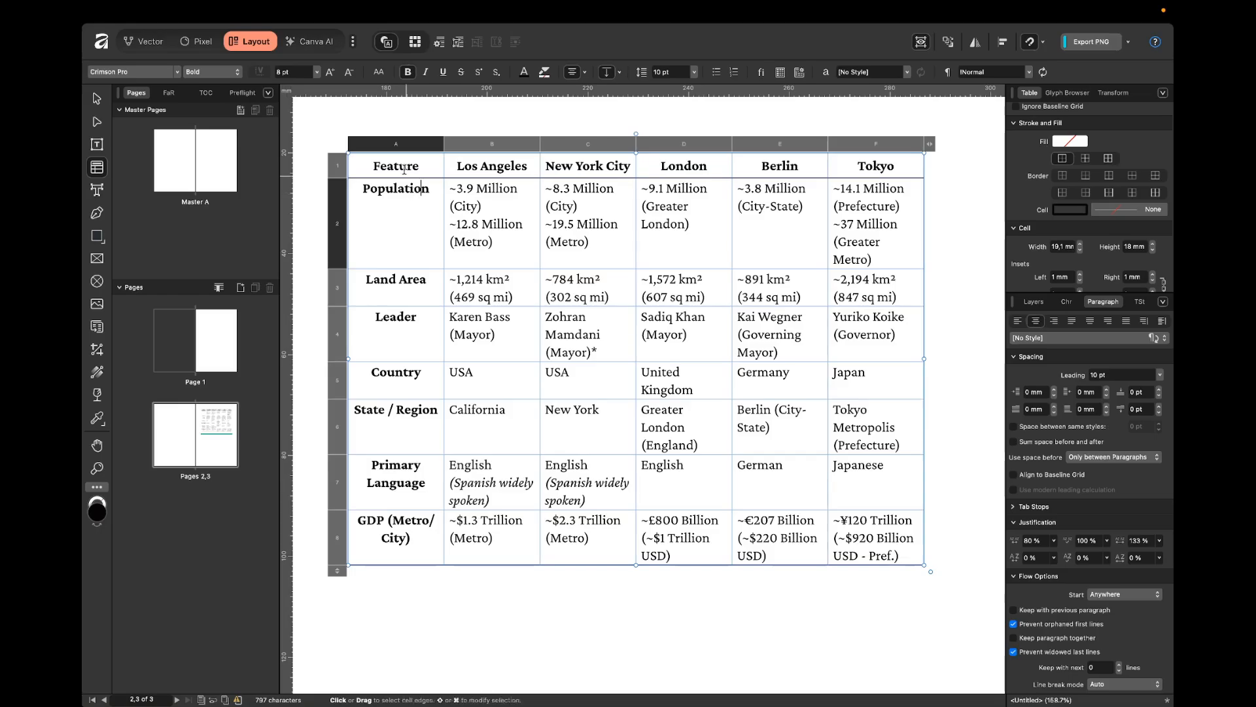
drag(405, 147, 856, 150)
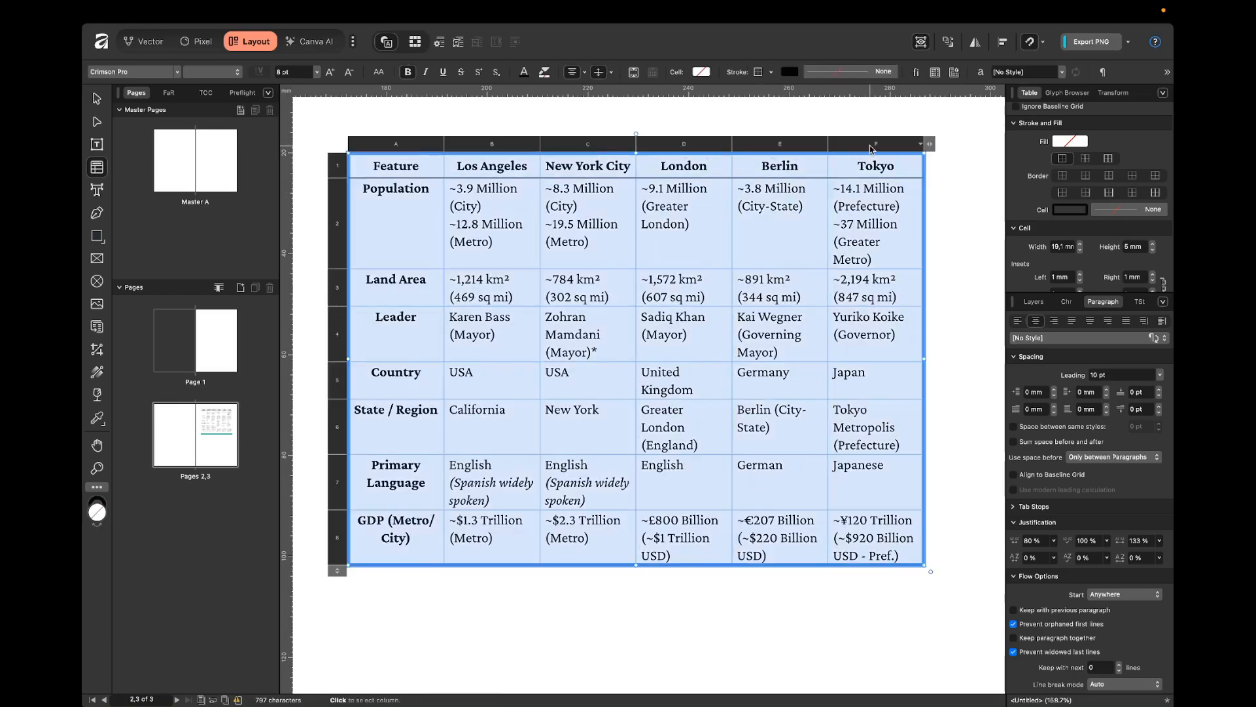
scroll(1129, 265, down, 3)
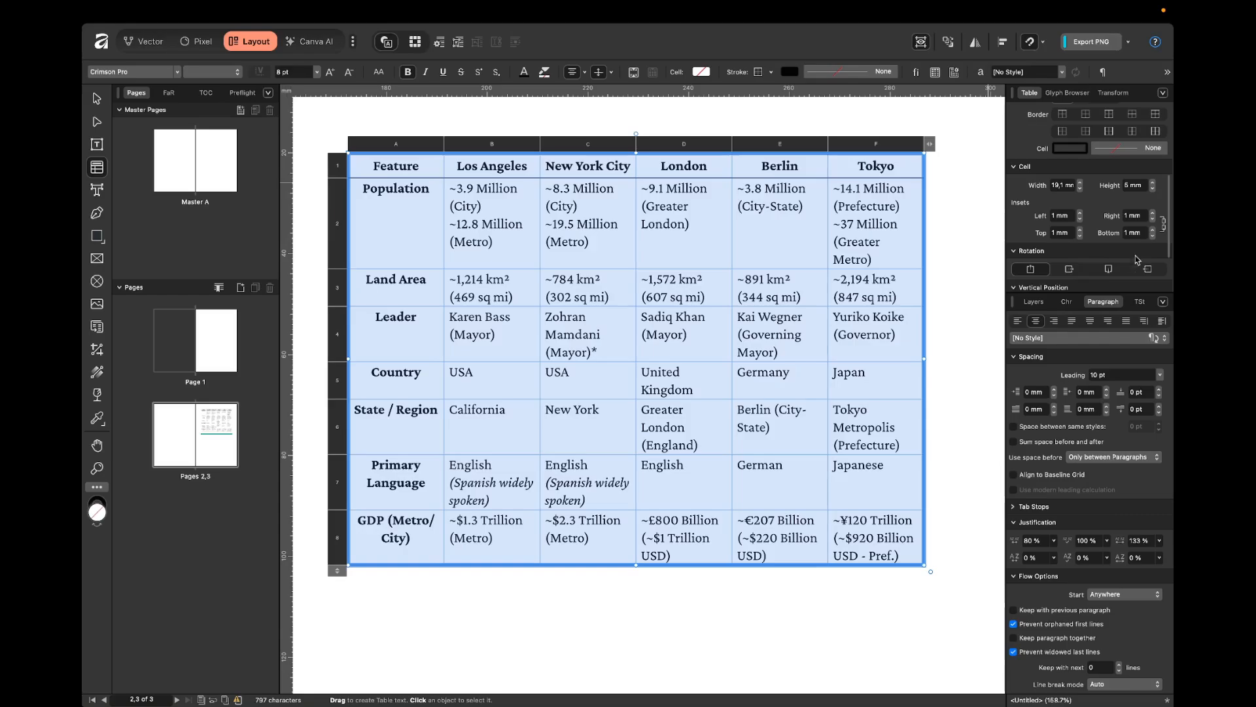
click(1163, 224)
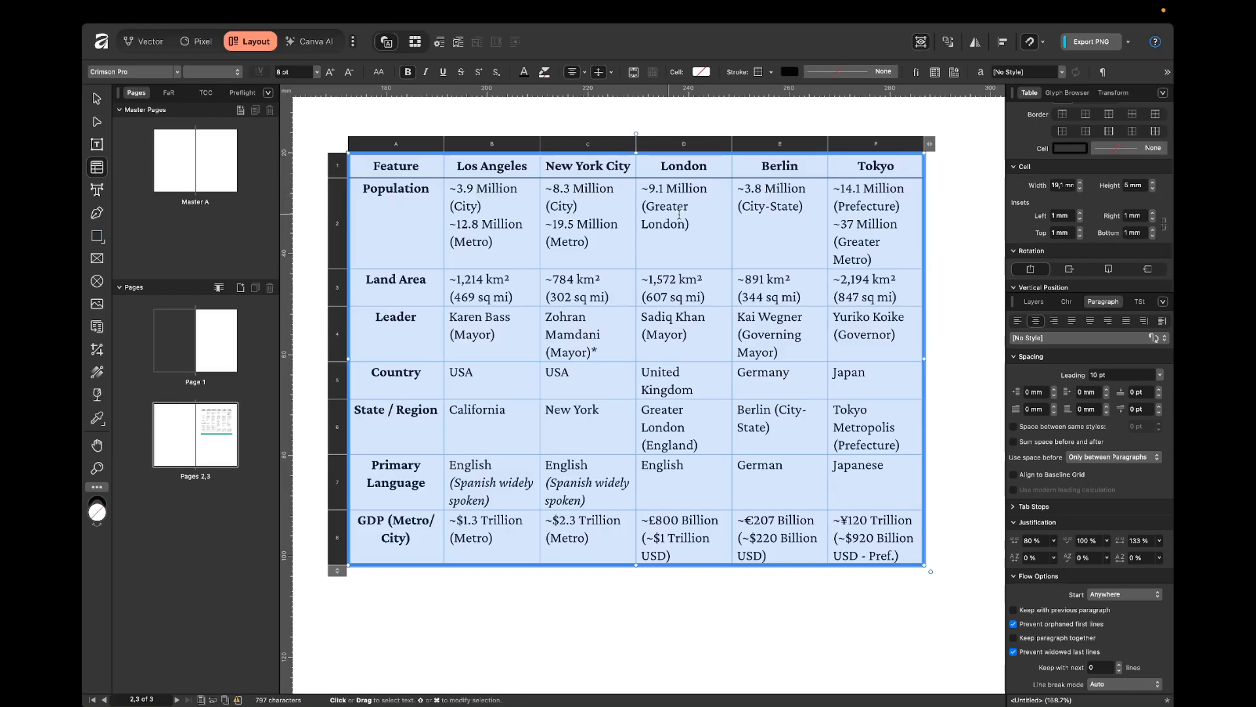
click(1080, 231)
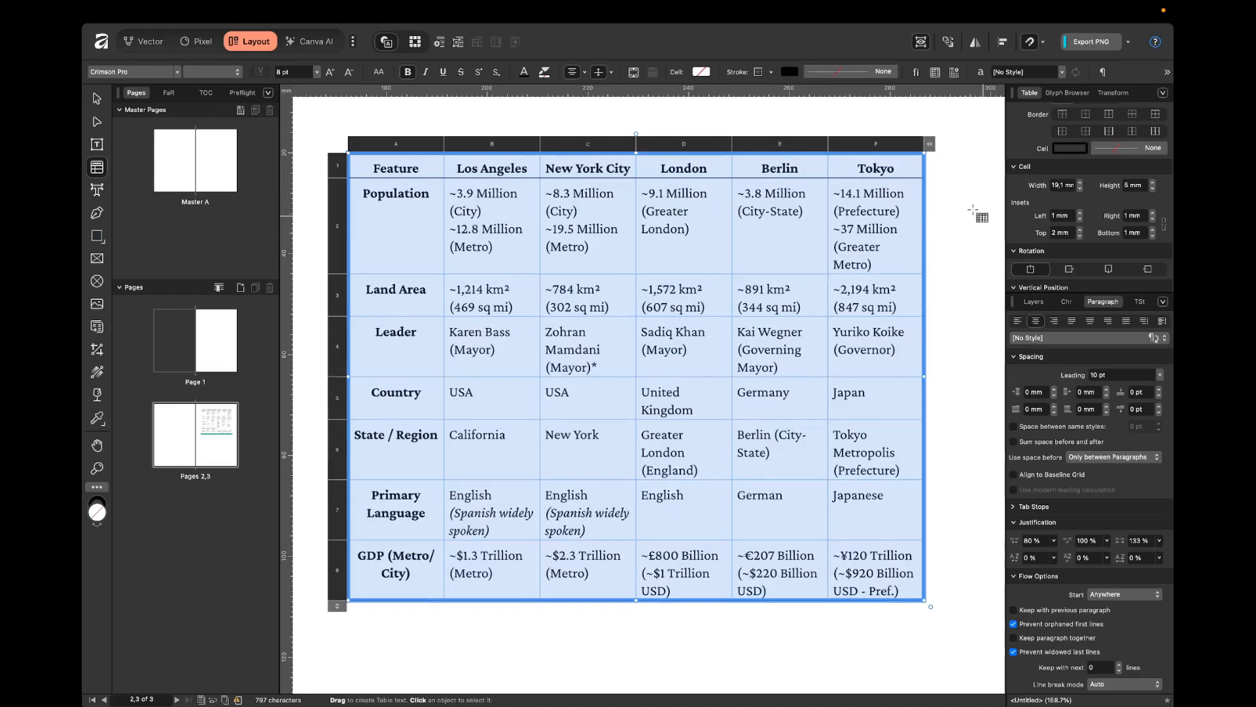
click(1152, 229)
click(957, 299)
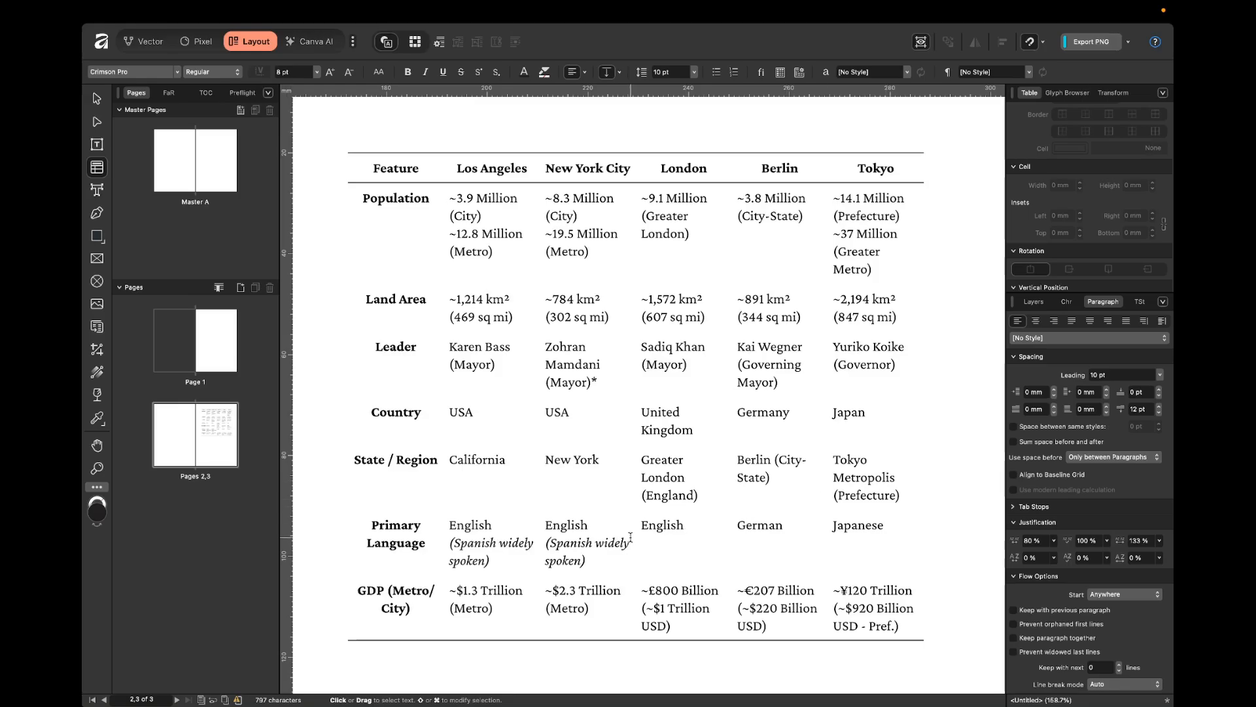
Insert a line break before "(Metro/City)" in the GDP row label and deselect the table
click(389, 592)
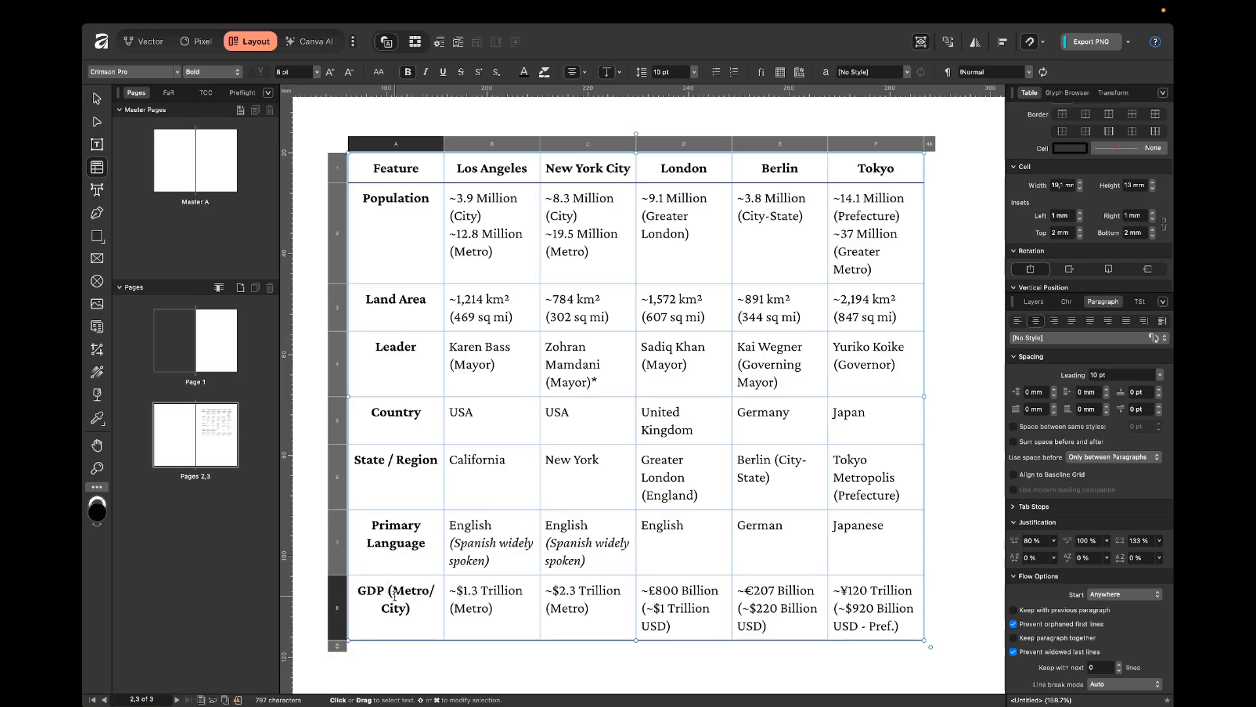
key(Return)
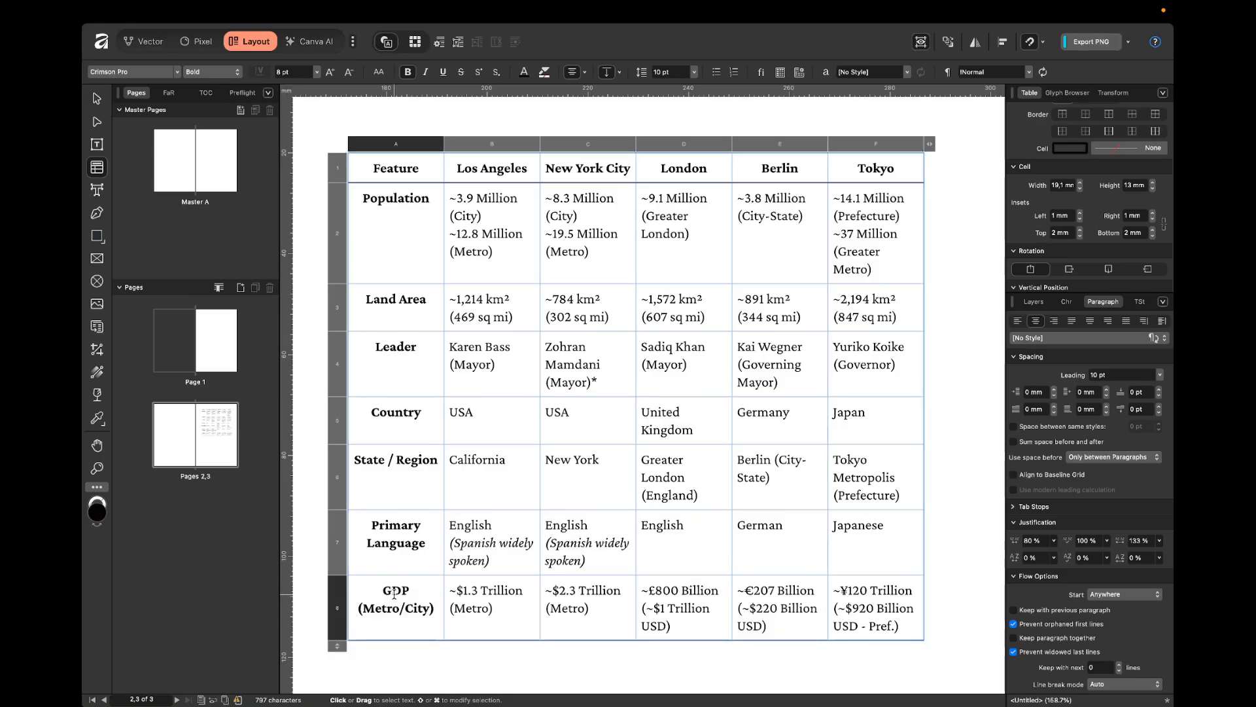
click(971, 560)
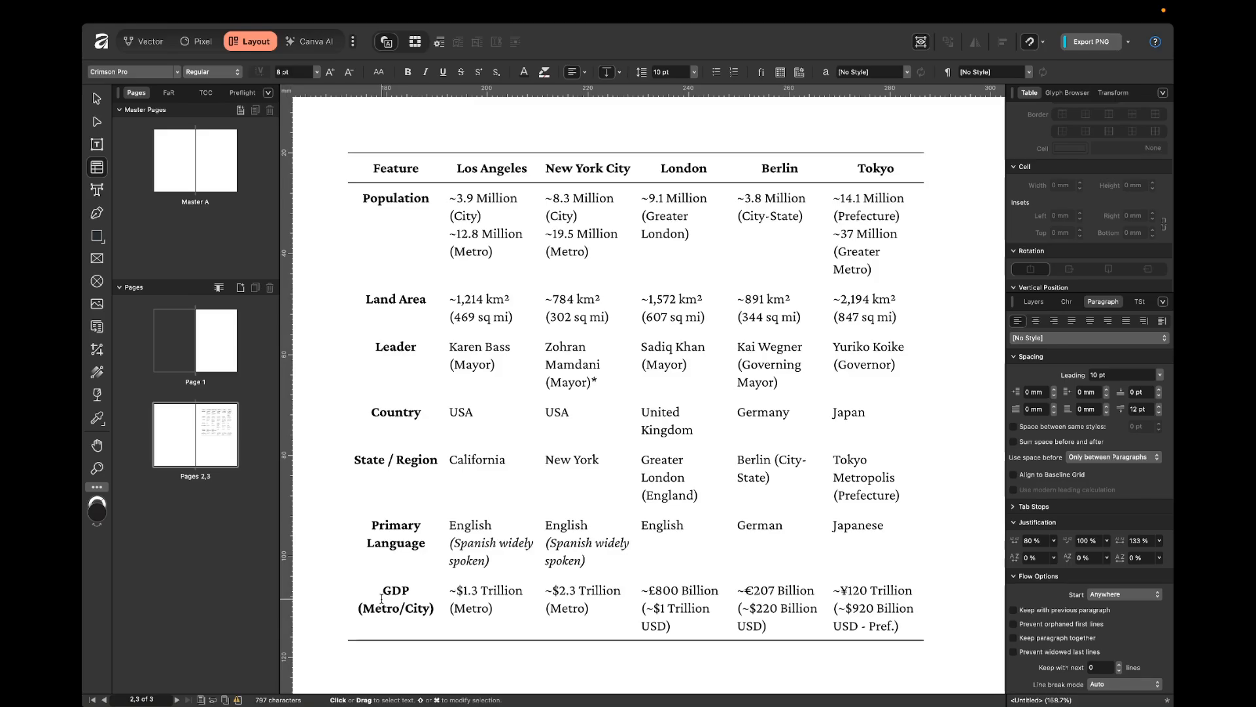
Fill all header row cells from Feature to Tokyo with black from the Greys swatches
click(876, 161)
drag(910, 169, 431, 169)
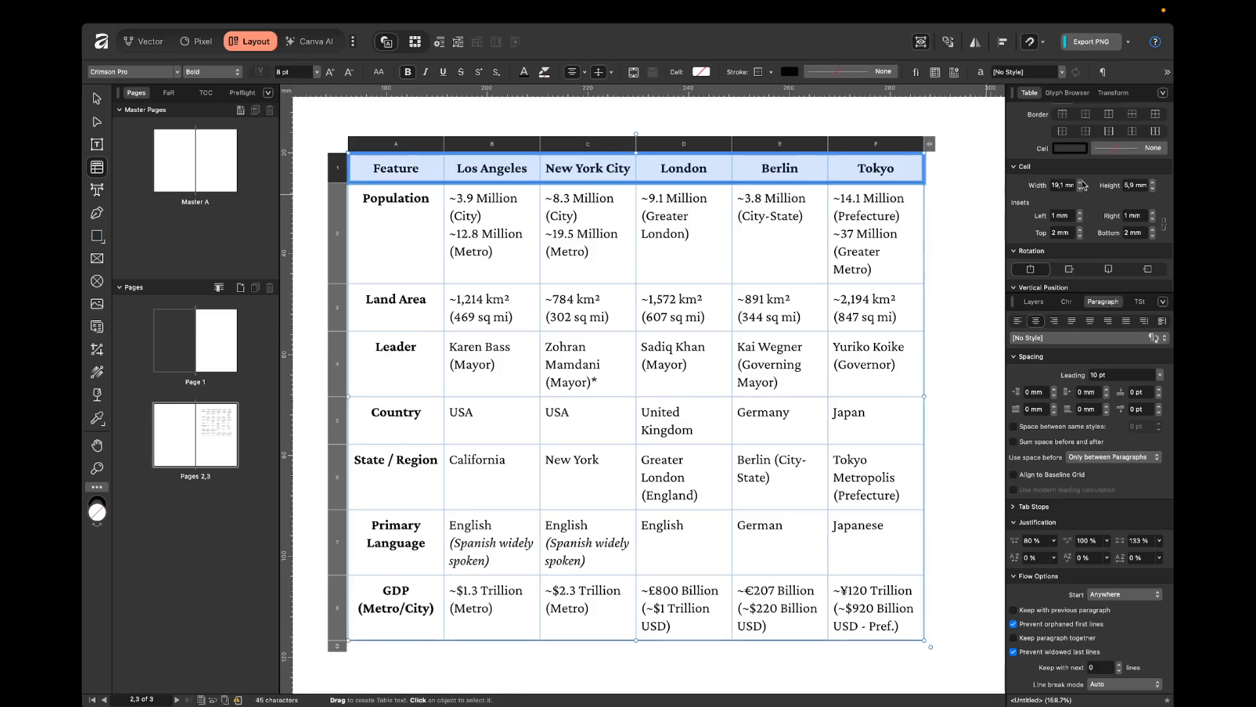
scroll(1082, 185, down, 3)
click(1078, 157)
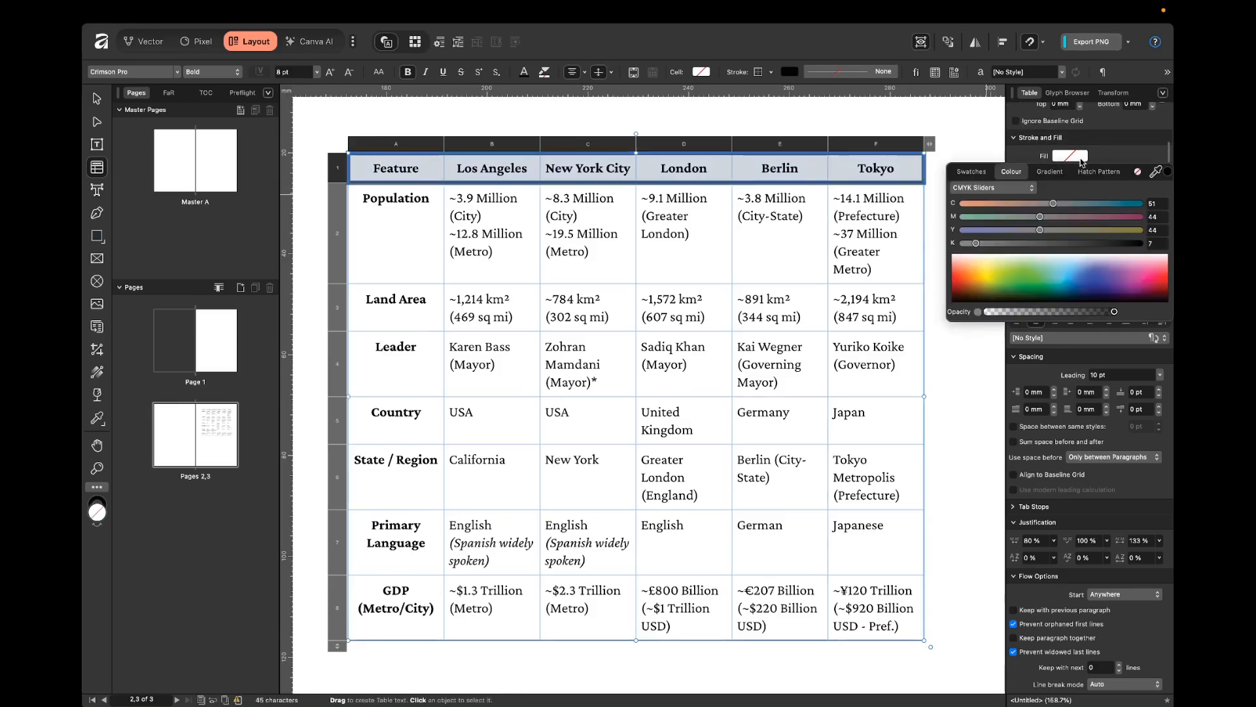
click(972, 171)
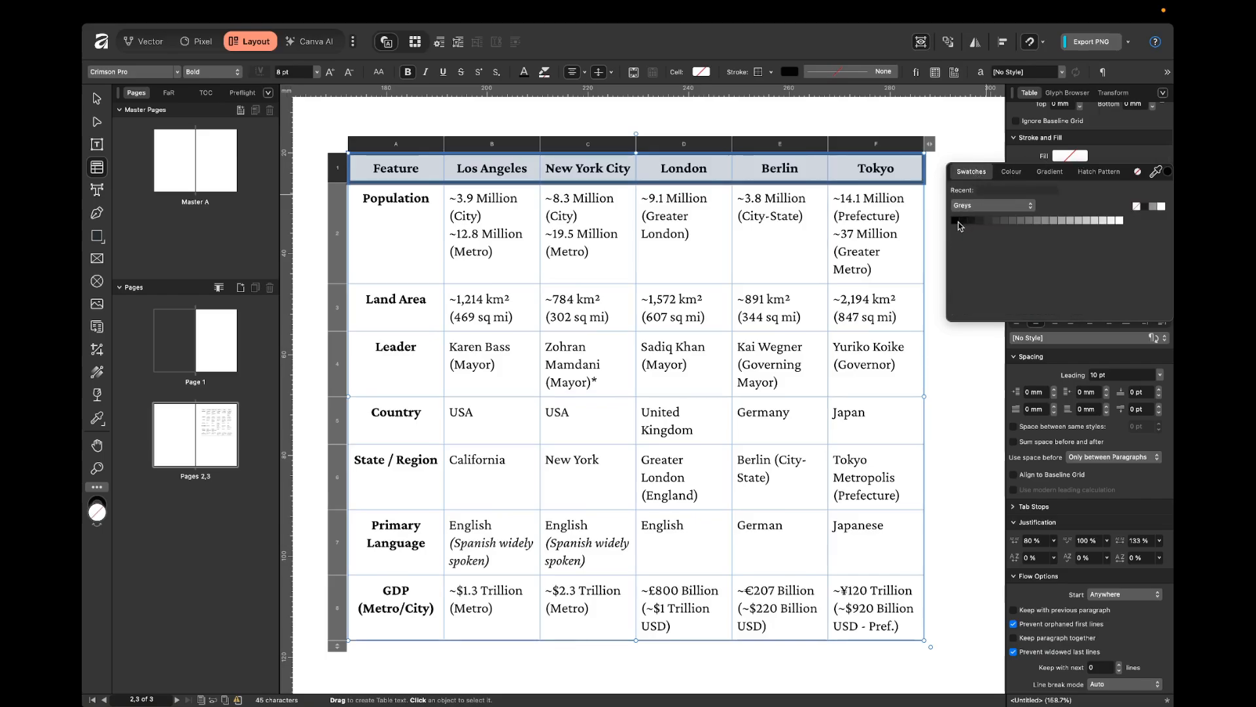
click(957, 221)
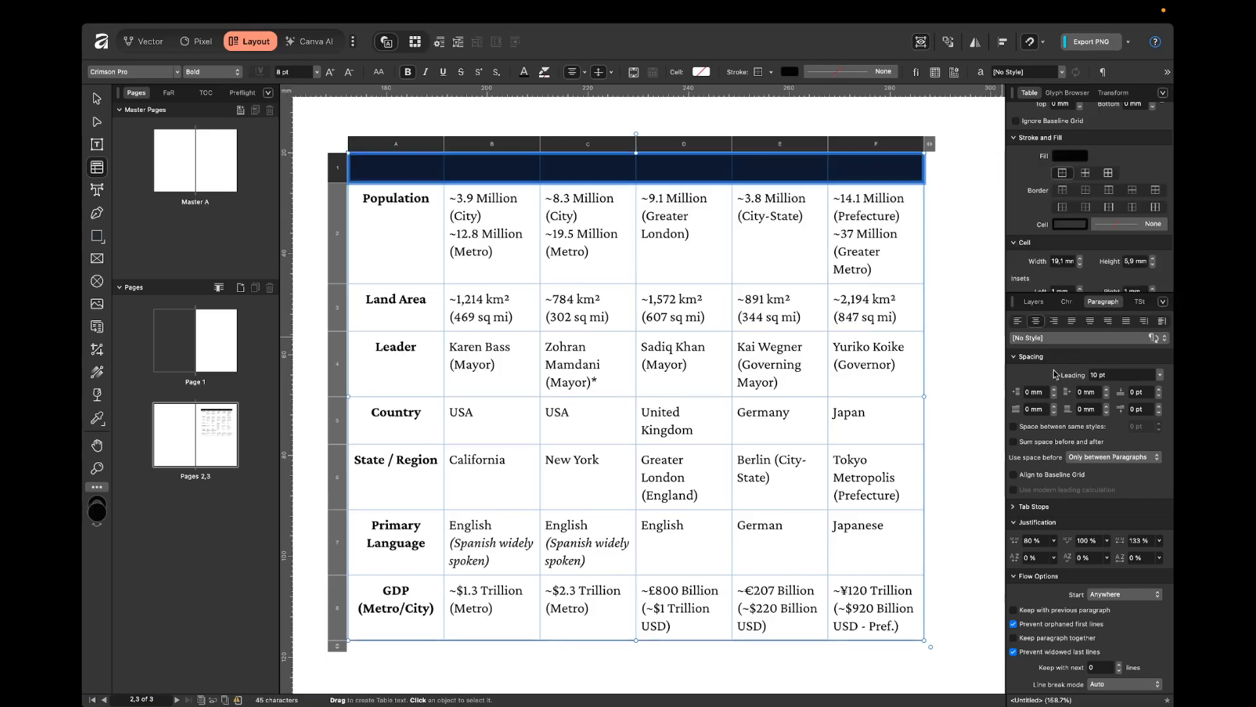
Change the font colour of the header row text to white
click(1063, 302)
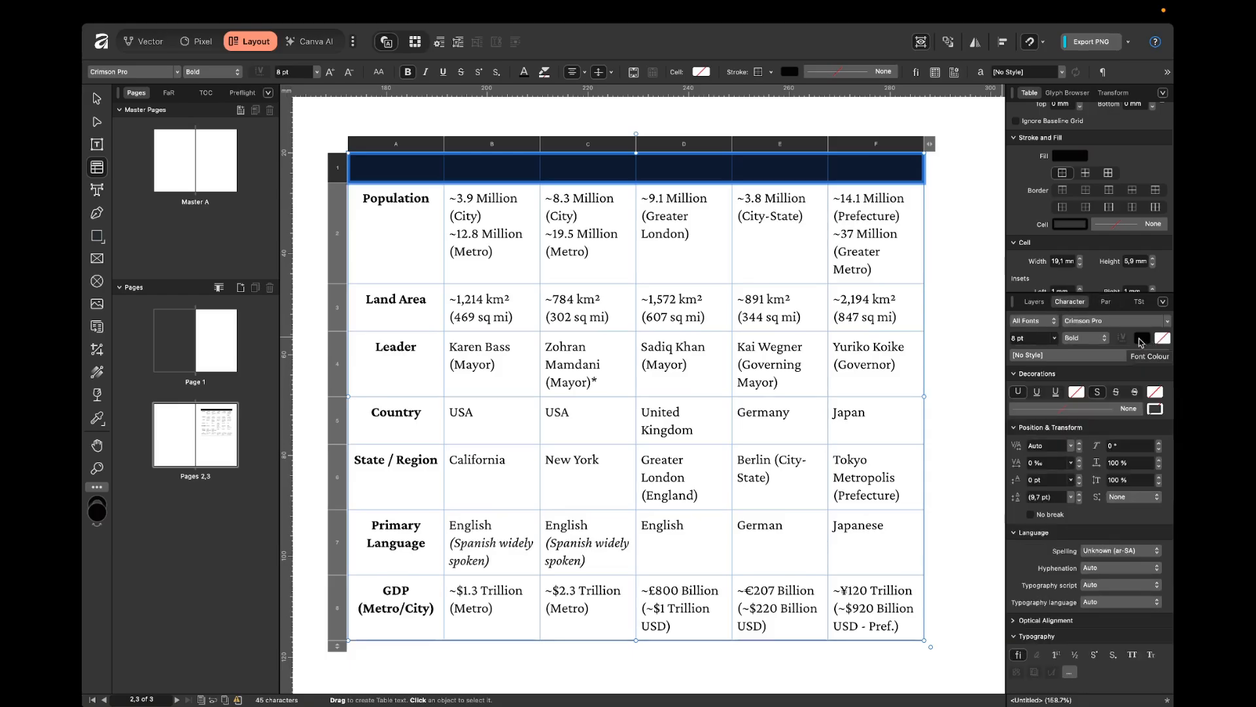
click(1140, 342)
click(973, 356)
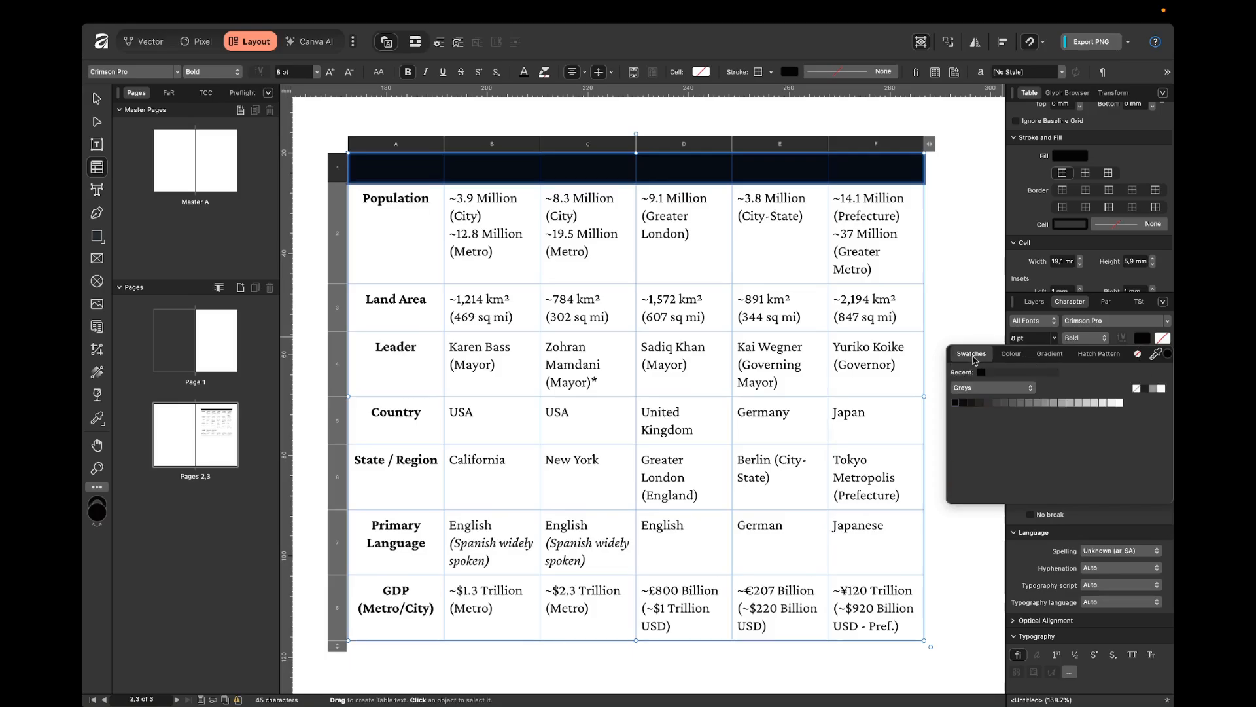
click(1161, 390)
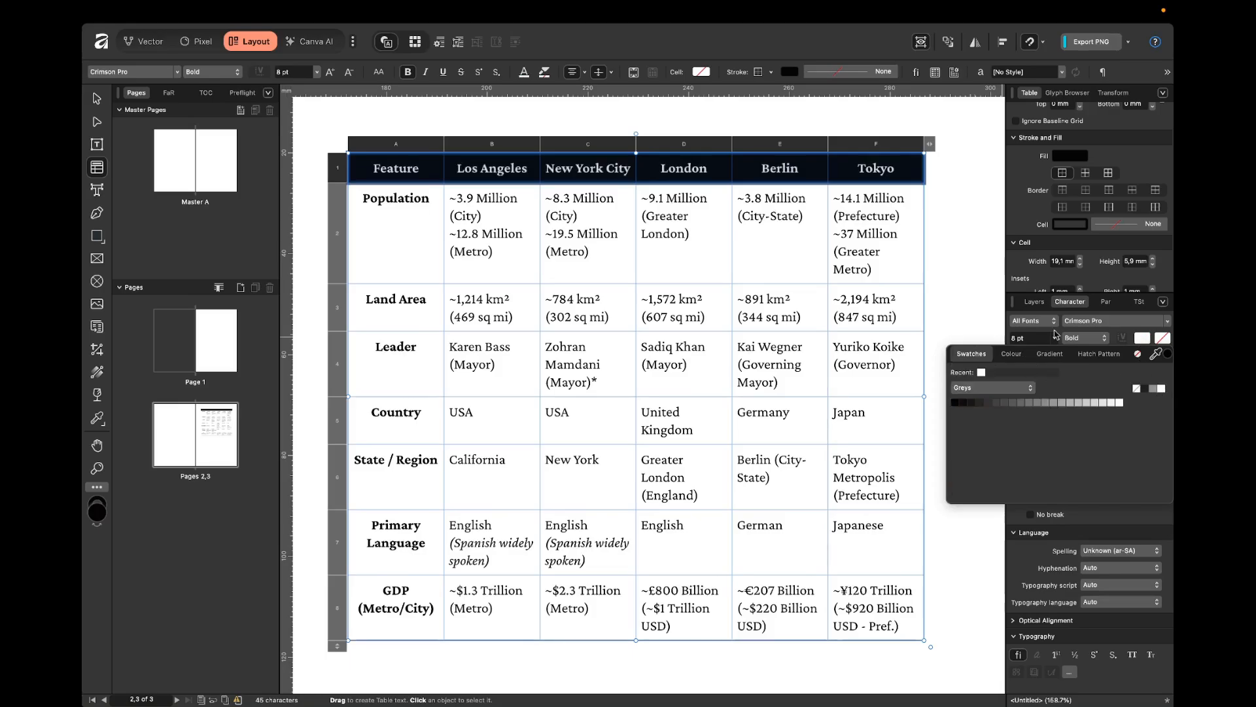
click(956, 234)
Set the header row text to Raleway SemiBold at 7 pt and deselect the table
drag(900, 183, 406, 167)
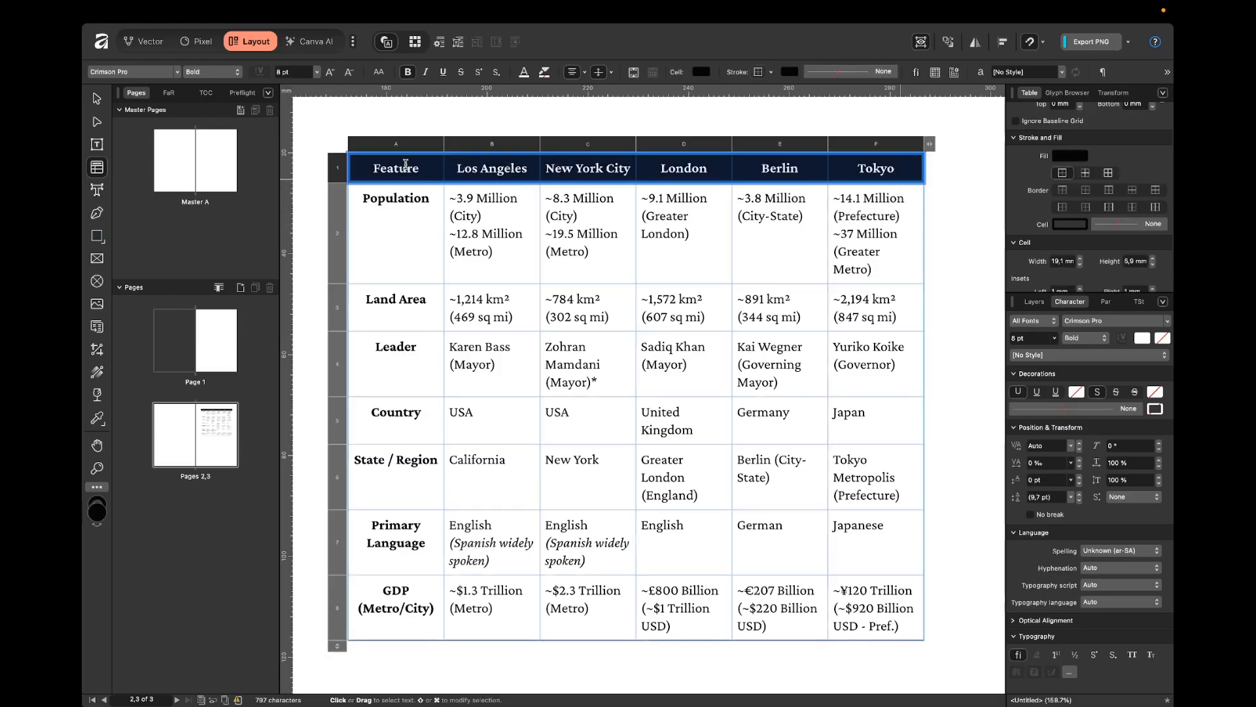
click(1075, 322)
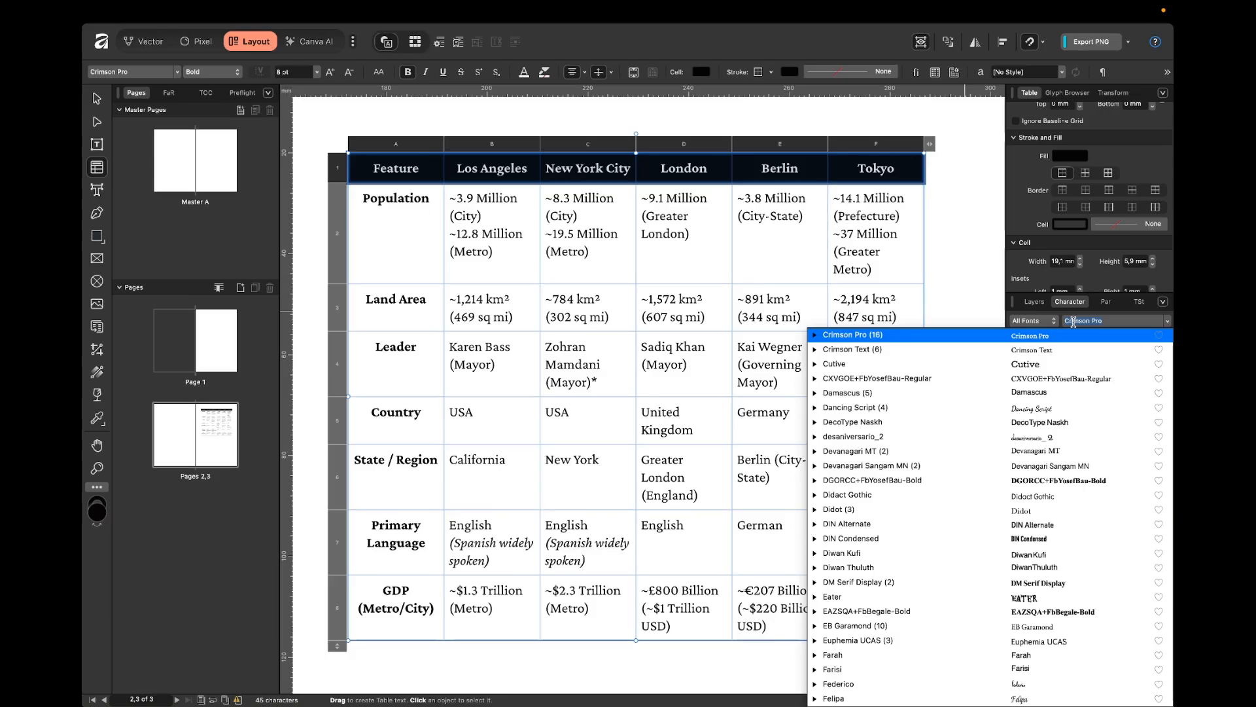
text(Raleway)
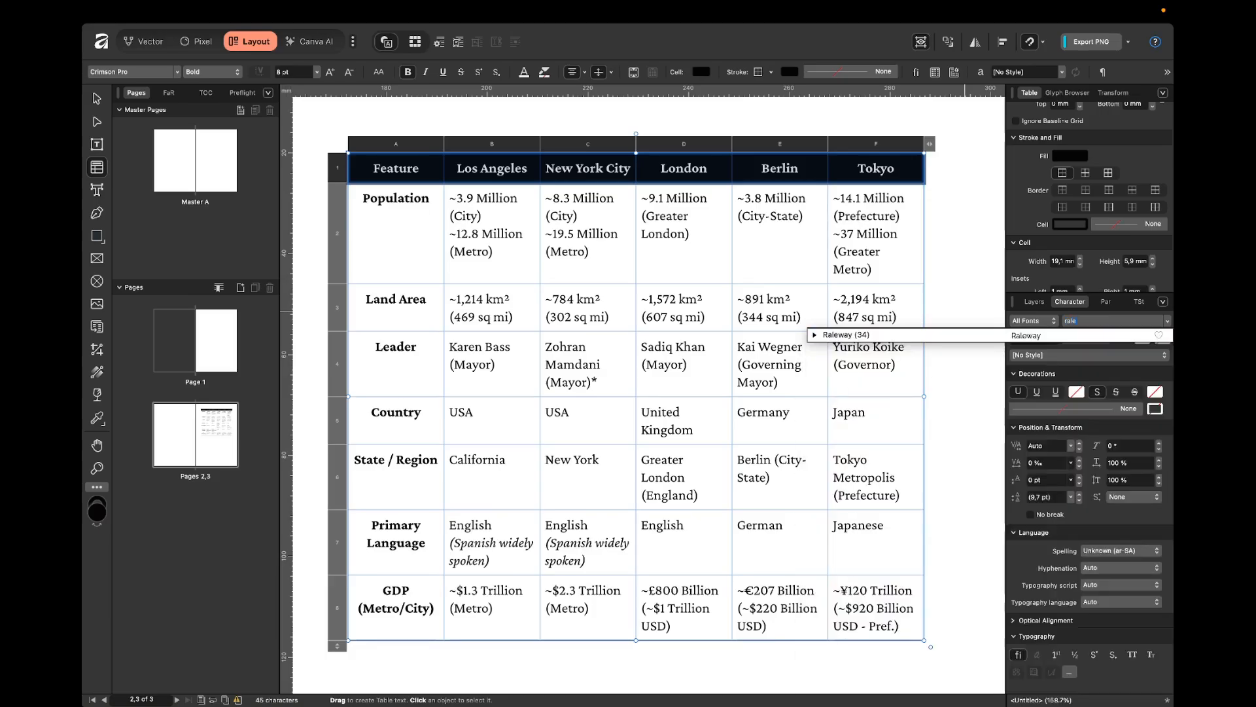
key(Return)
click(1082, 337)
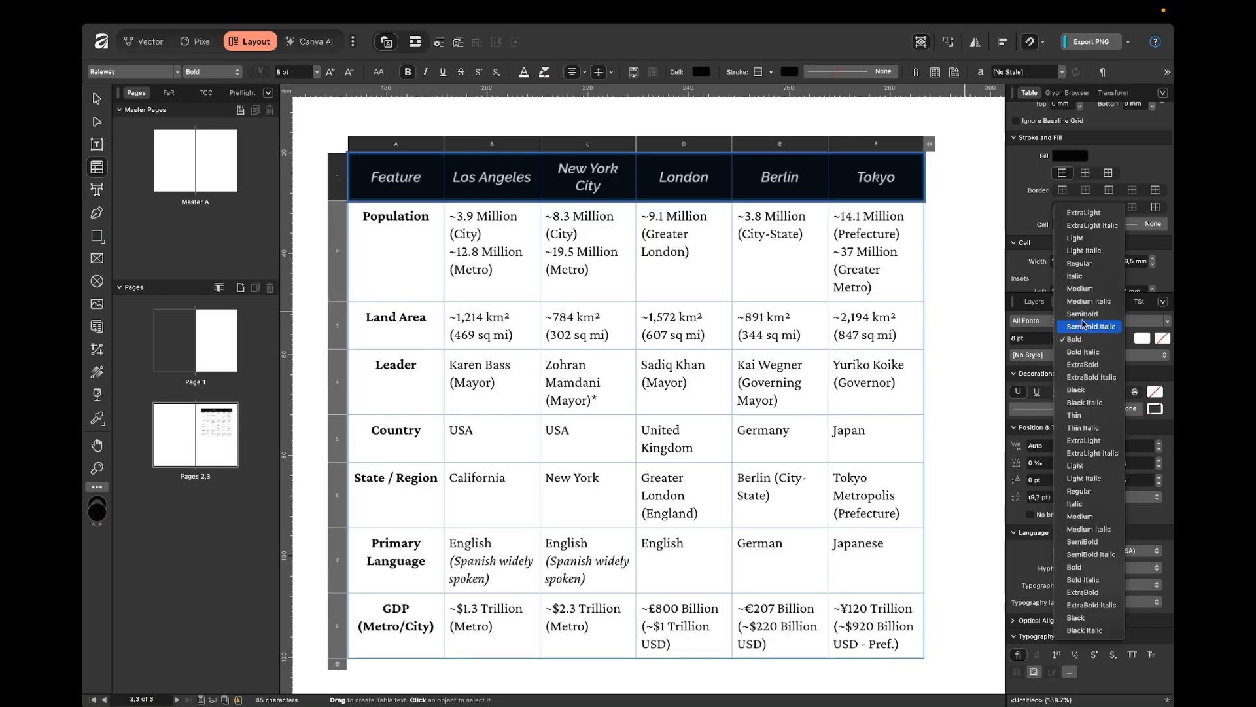
click(1086, 320)
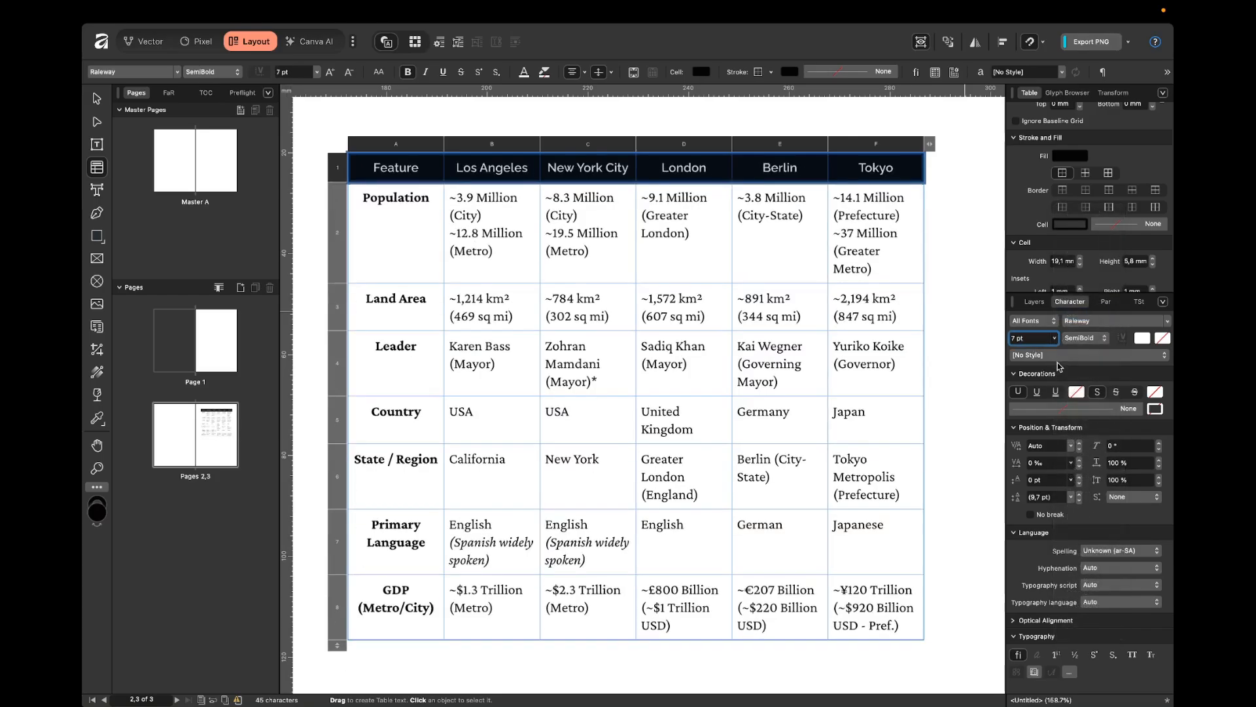
click(991, 460)
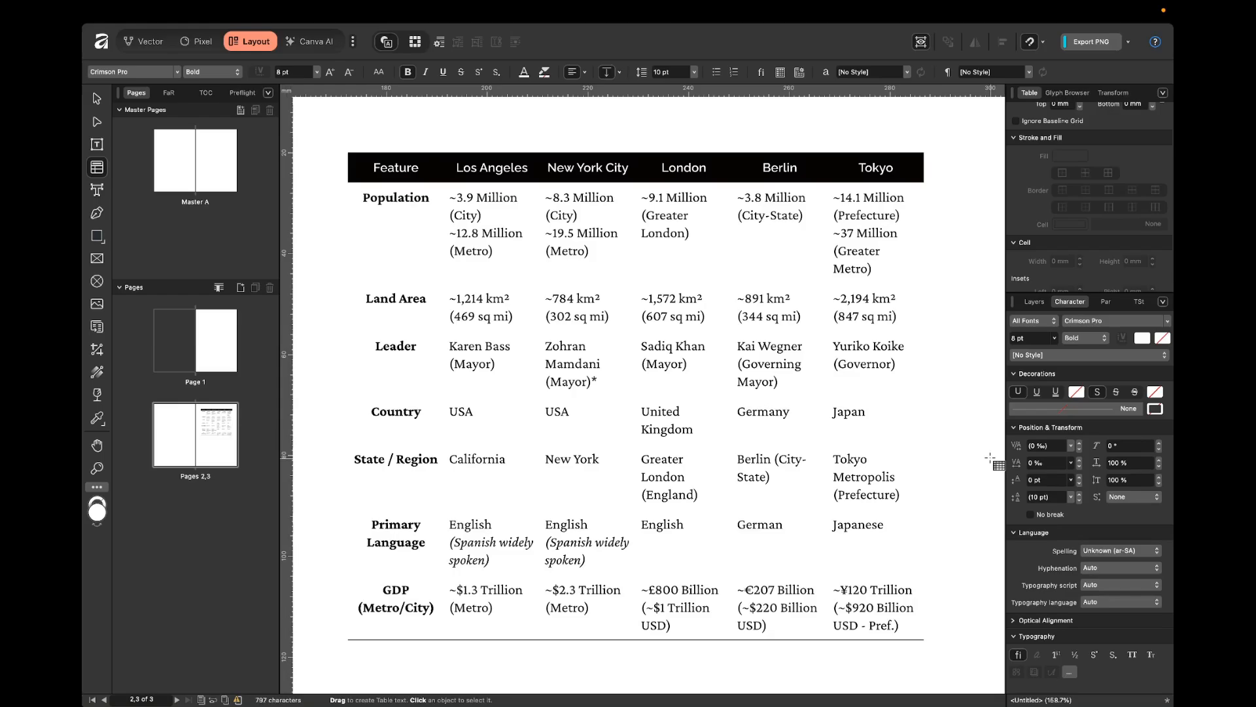
Reduce the header row's font size to 6 pt and deselect the table
click(875, 168)
drag(875, 168, 419, 171)
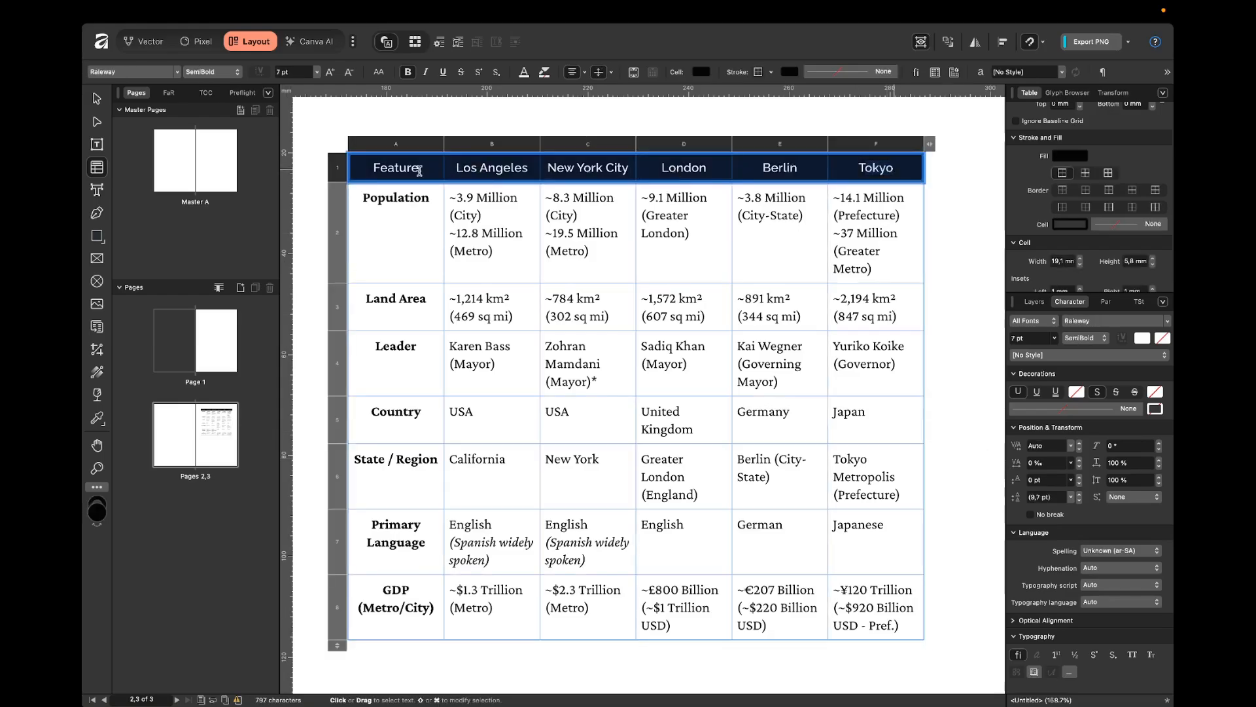
click(977, 317)
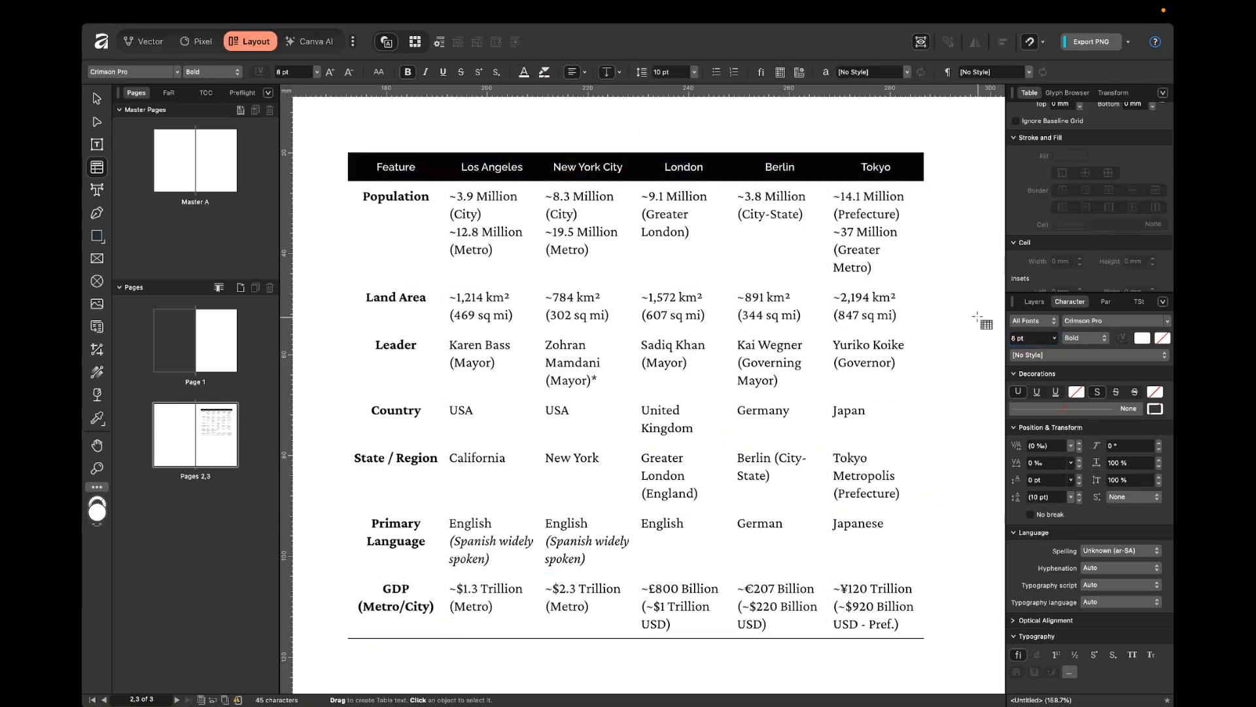
Set the first-column row labels from Population to GDP to Raleway at 6 pt and deselect the table
drag(389, 200, 399, 609)
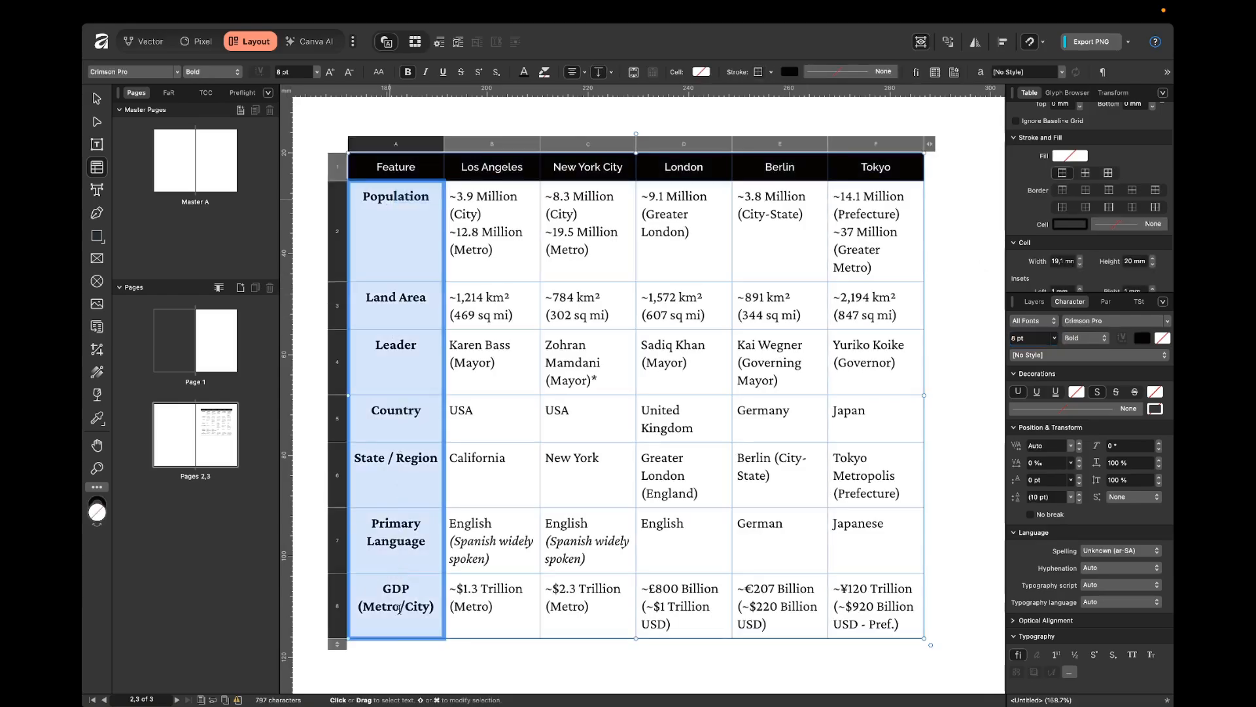
click(1117, 320)
text(Raleway)
click(1045, 343)
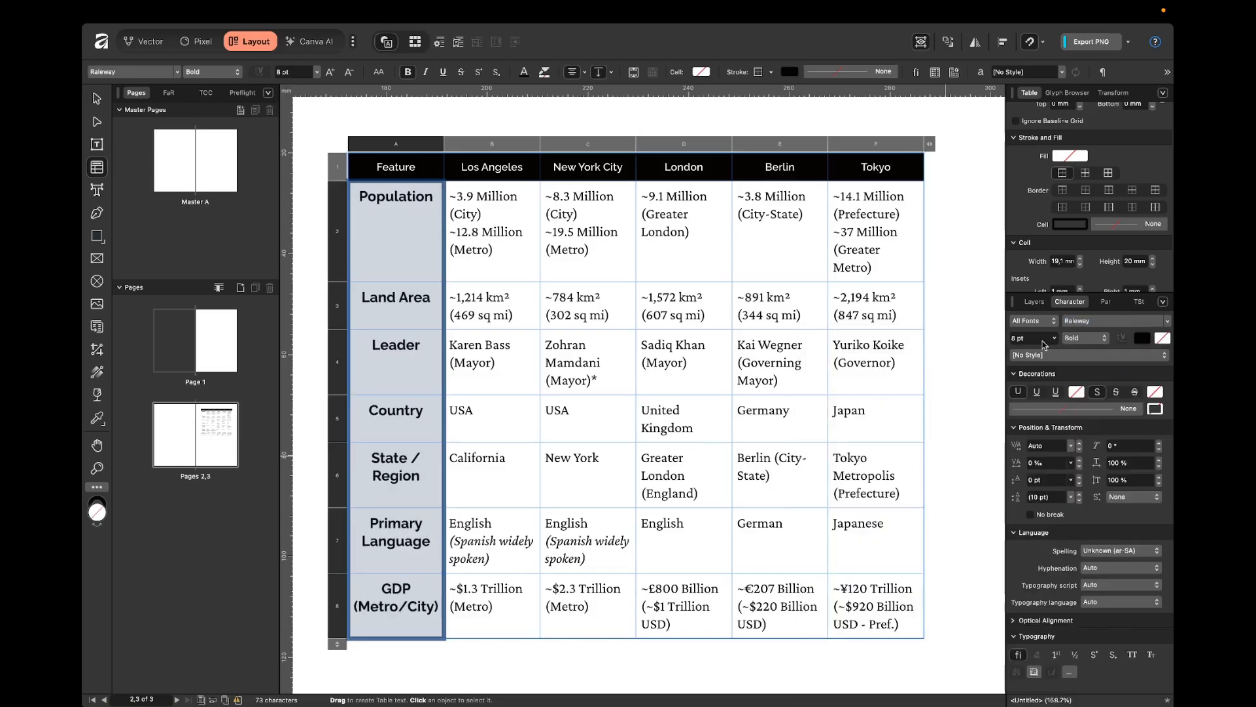
click(1042, 338)
text(6)
key(Return)
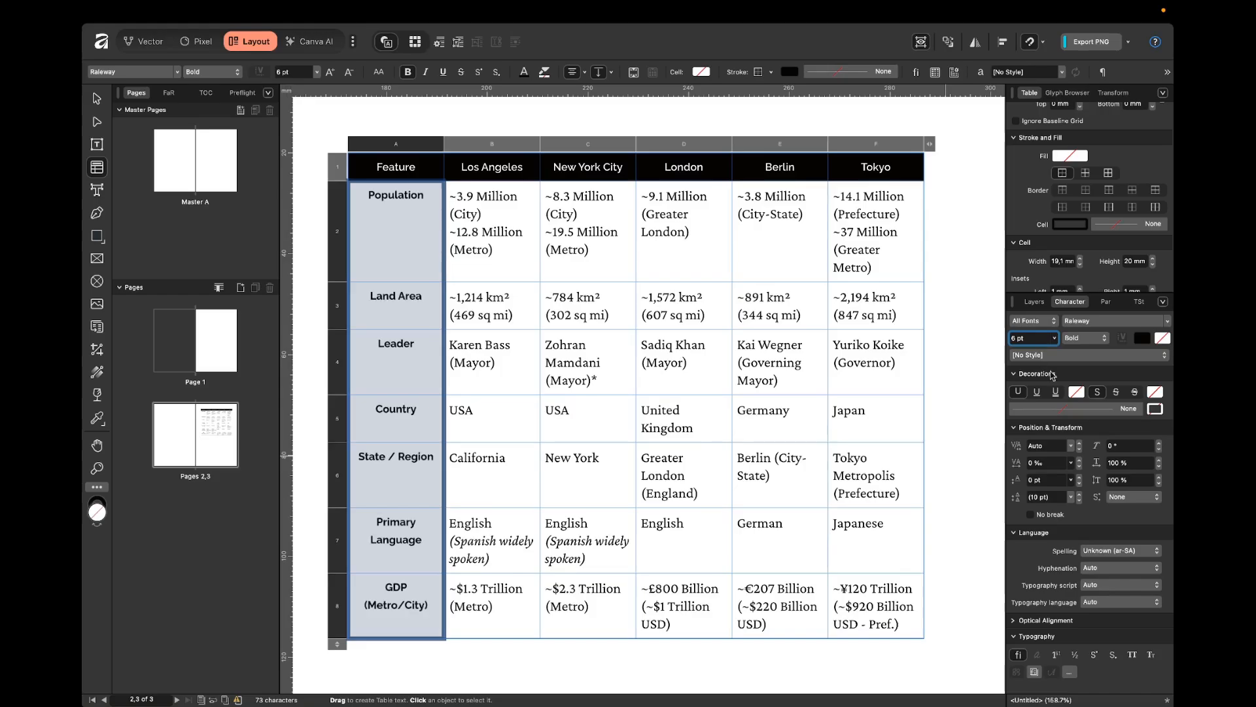
key(Escape)
key(Escape)
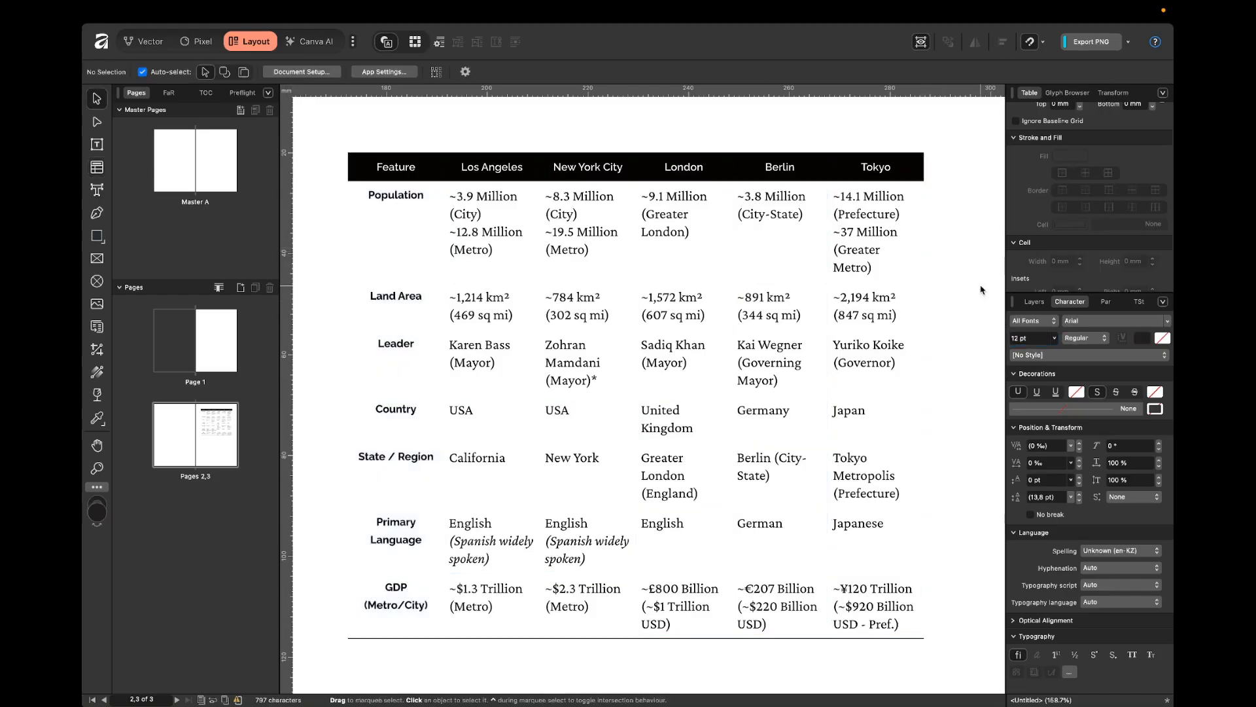
Change the header row's font weight to Bold and deselect the table
double_click(871, 172)
drag(870, 169, 411, 165)
click(1075, 340)
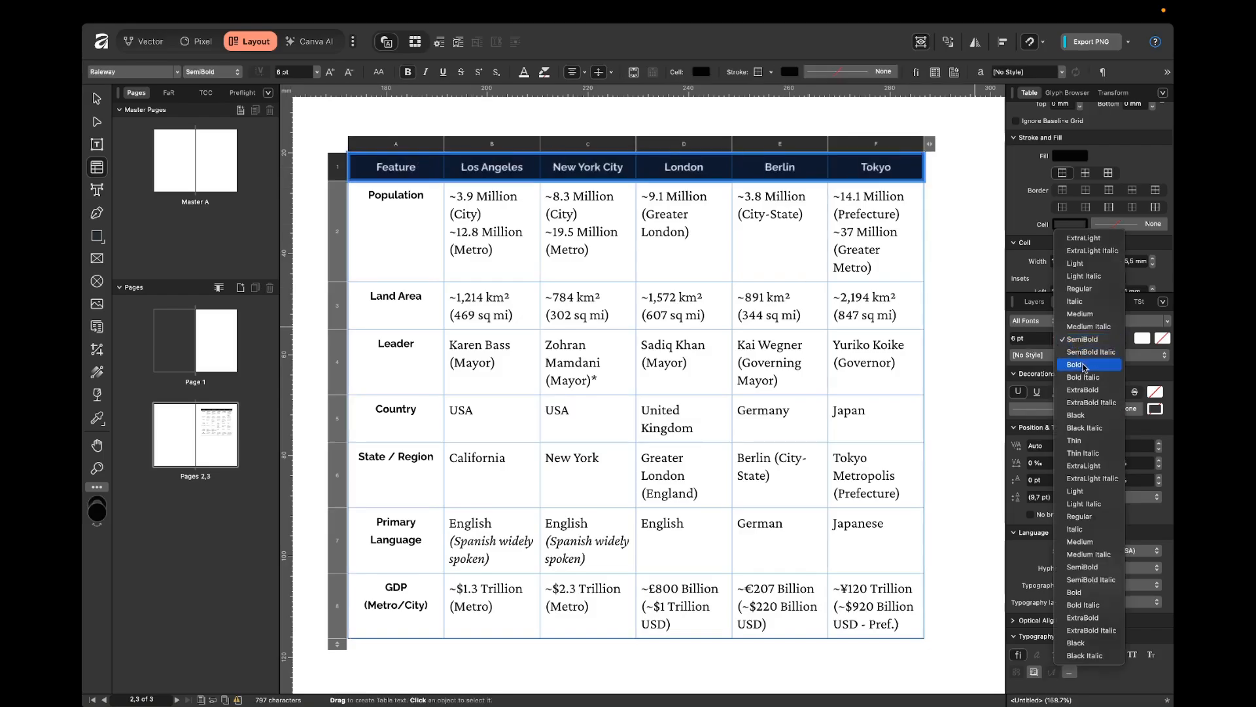
click(1087, 366)
click(974, 314)
Left-align the first-column row labels from Population to GDP and deselect the table
scroll(937, 347, down, 2)
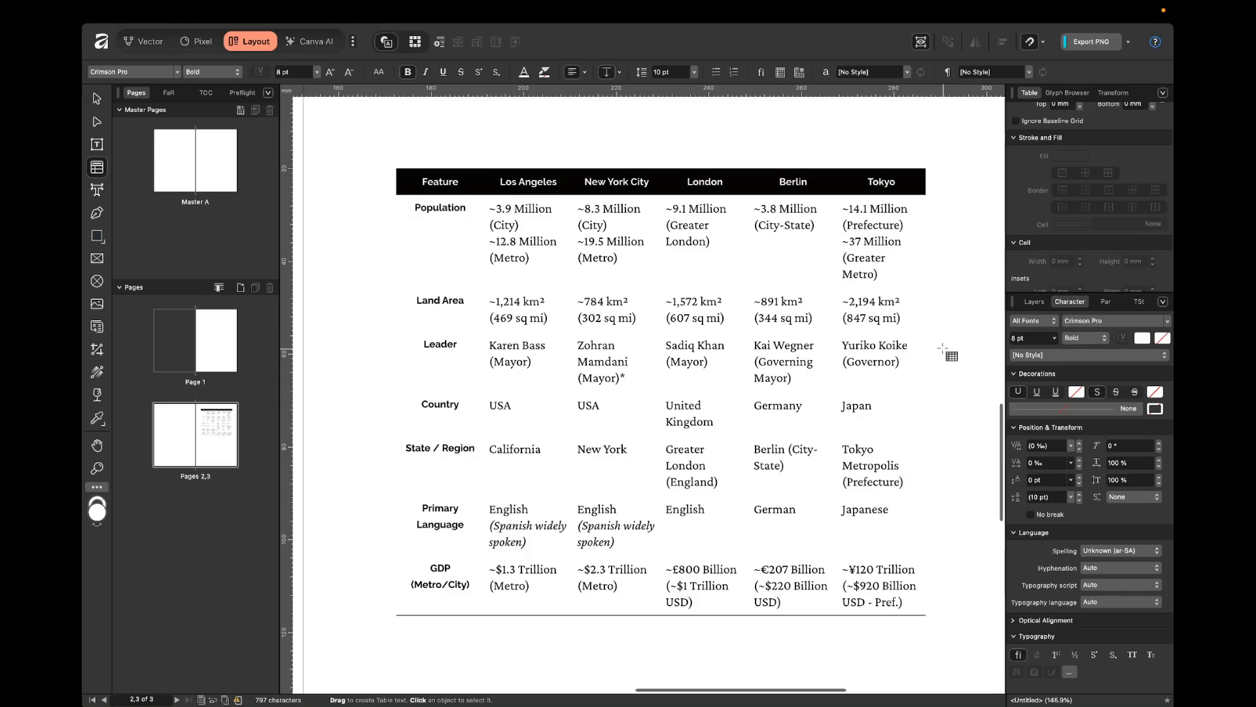
drag(471, 247, 433, 583)
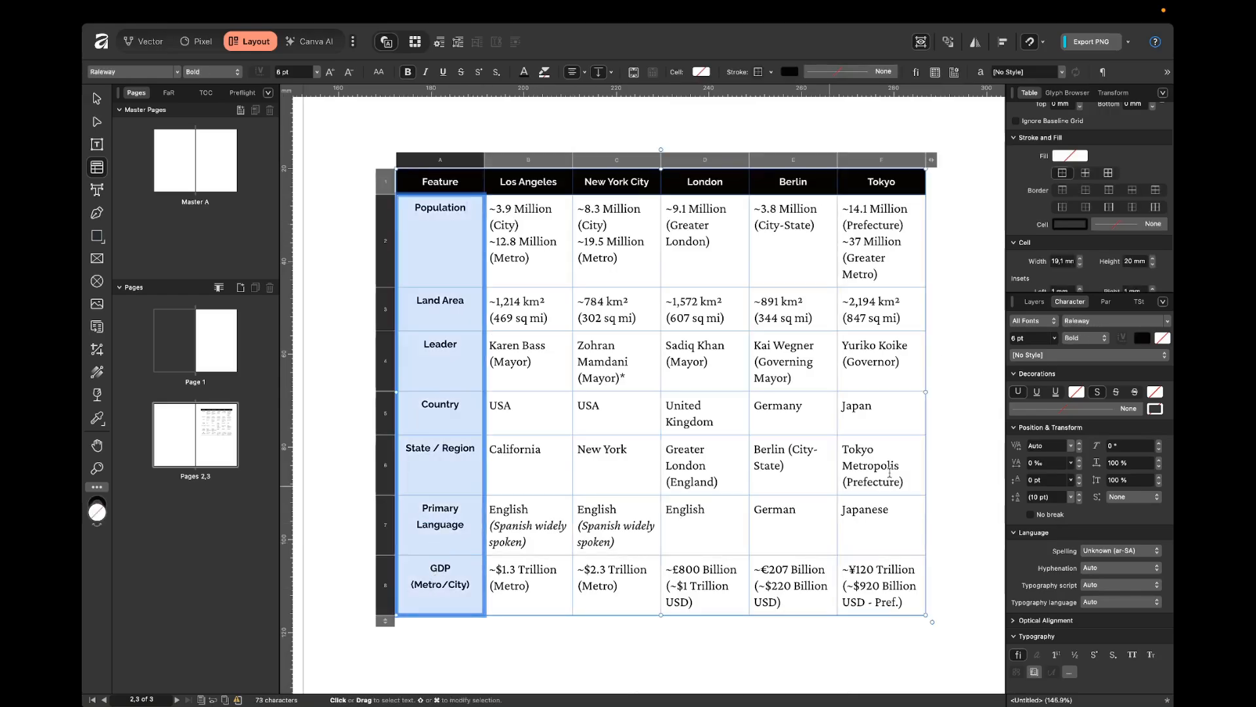
click(1106, 301)
click(1018, 321)
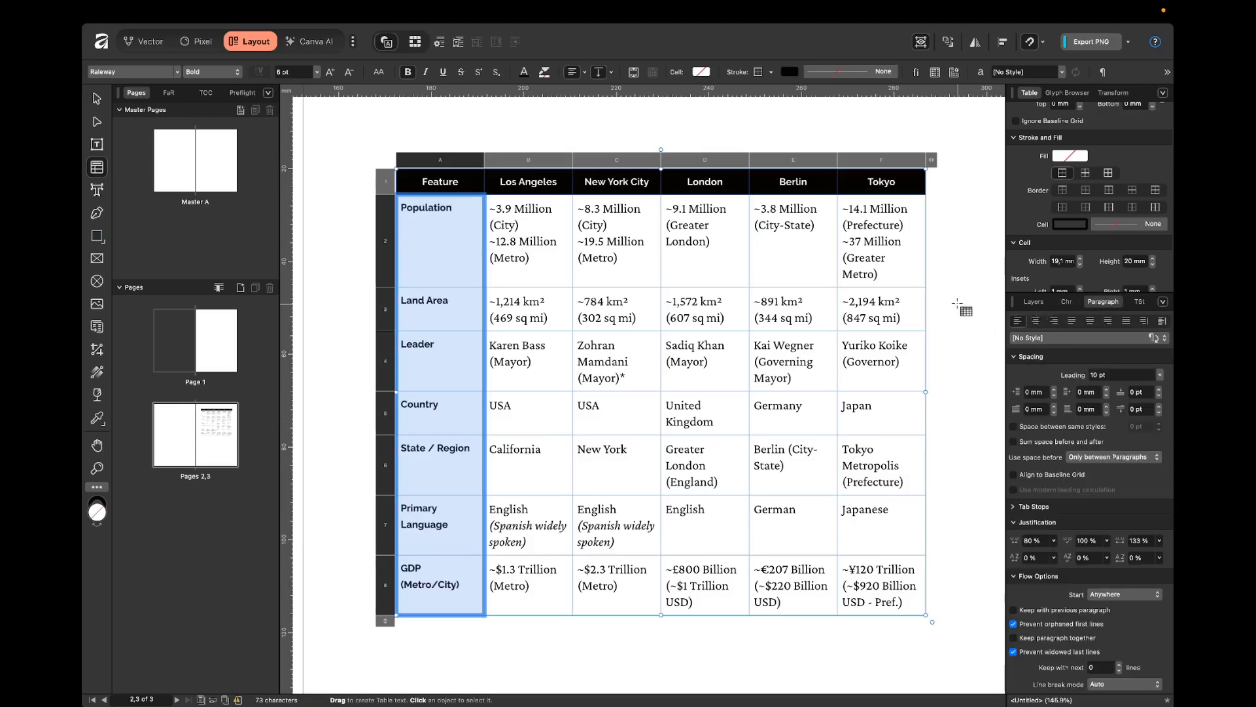
click(954, 500)
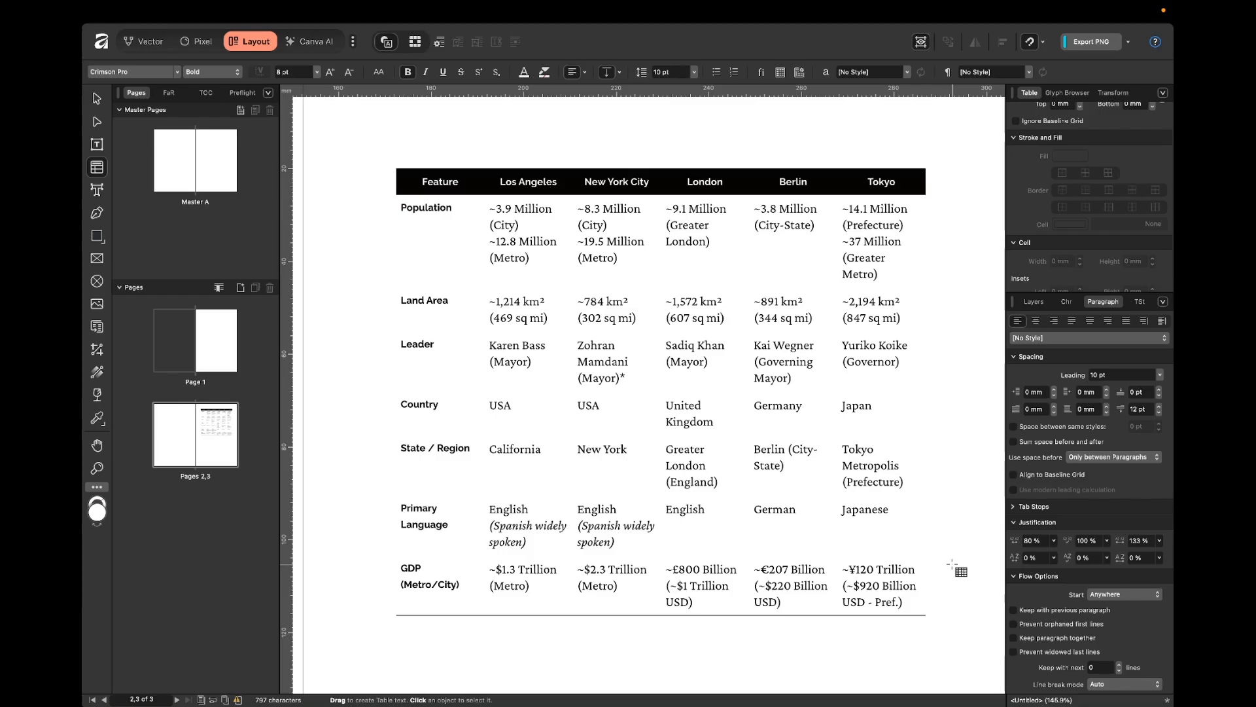
Add a text frame spanning the margins near the top of page 2 and enter a short text in it
key(v)
scroll(948, 463, down, 4)
scroll(769, 429, down, 3)
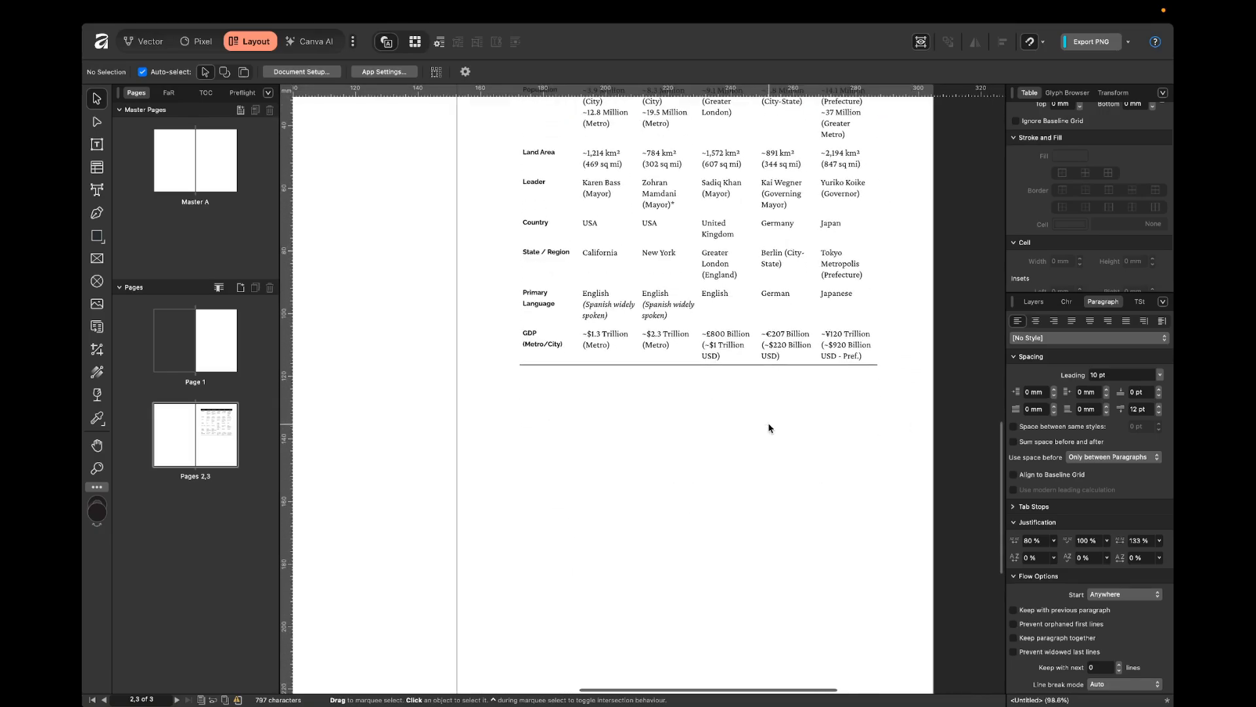
scroll(611, 374, up, 3)
scroll(648, 399, left, 5)
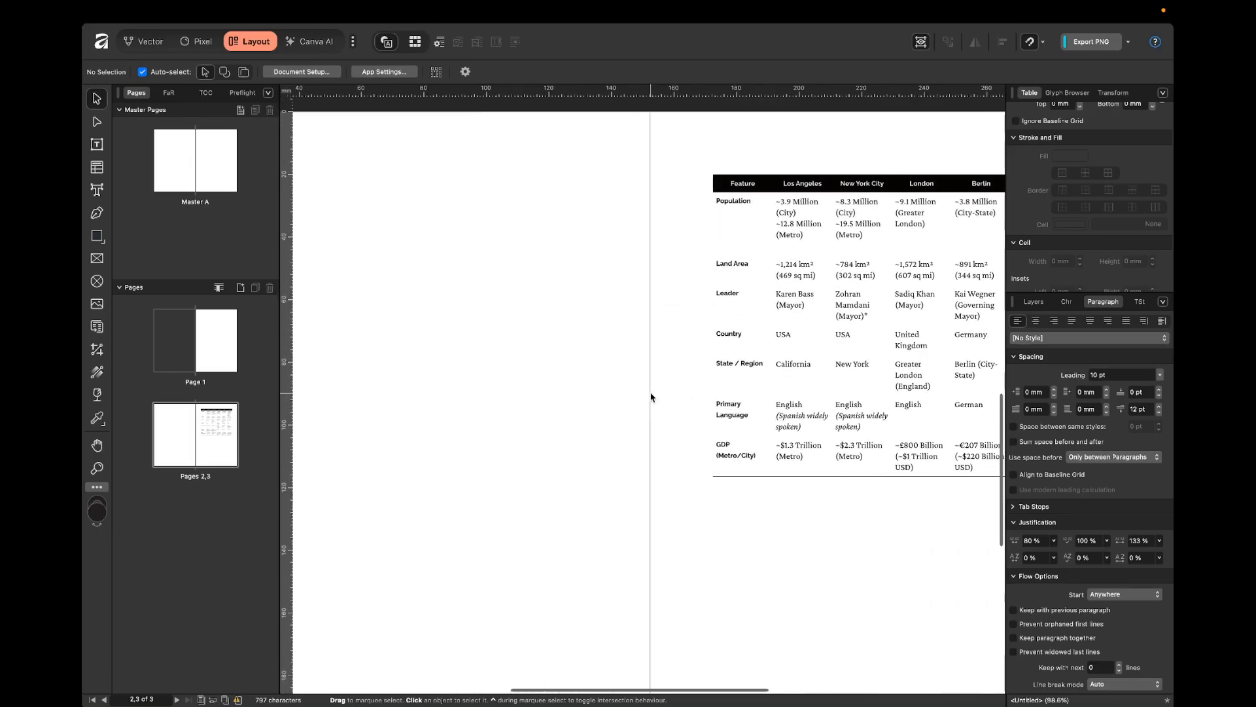
scroll(651, 397, right, 3)
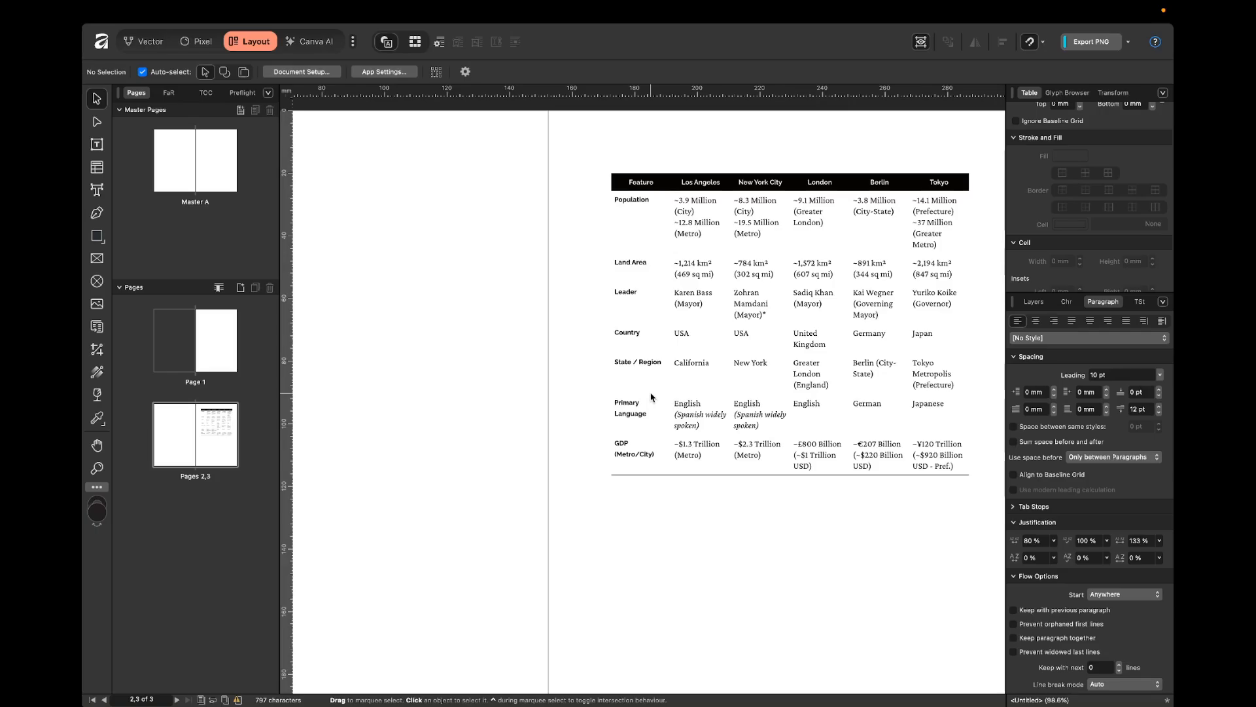
key(super+z)
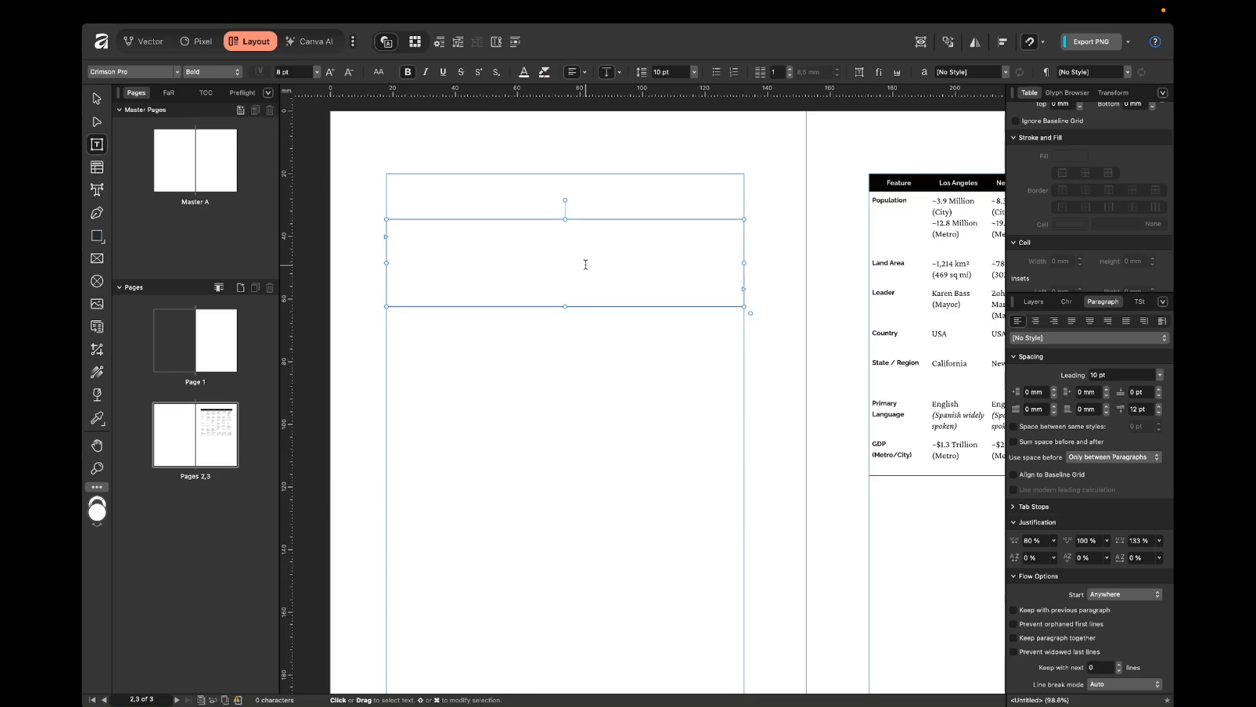
click(586, 264)
Set the colour of the page 2 text to black from the Greys swatches
key(super+a)
click(1062, 302)
click(1137, 340)
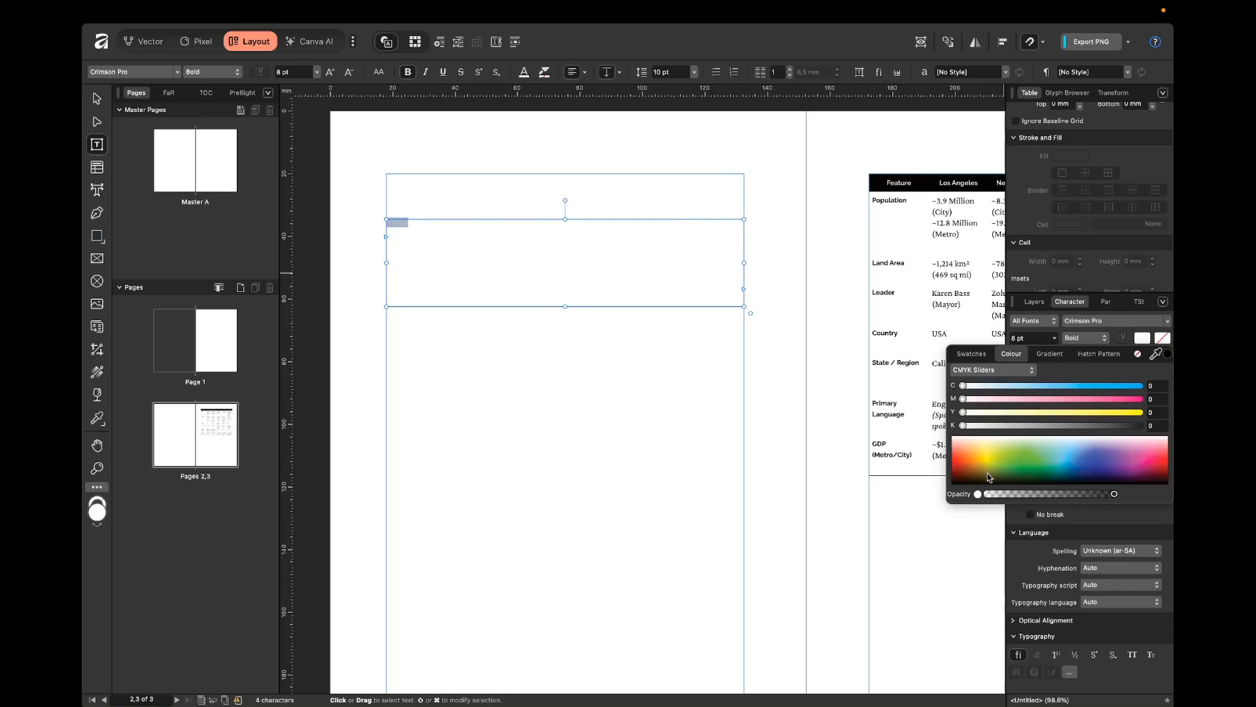
click(974, 354)
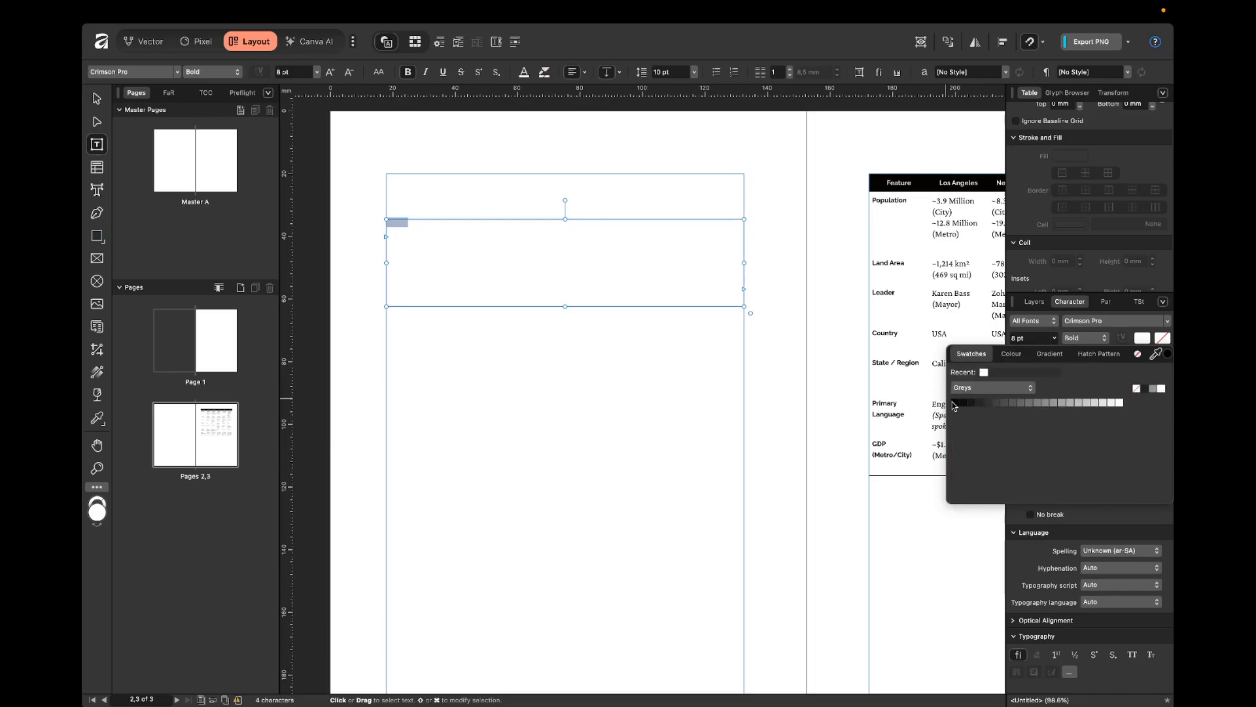
click(518, 287)
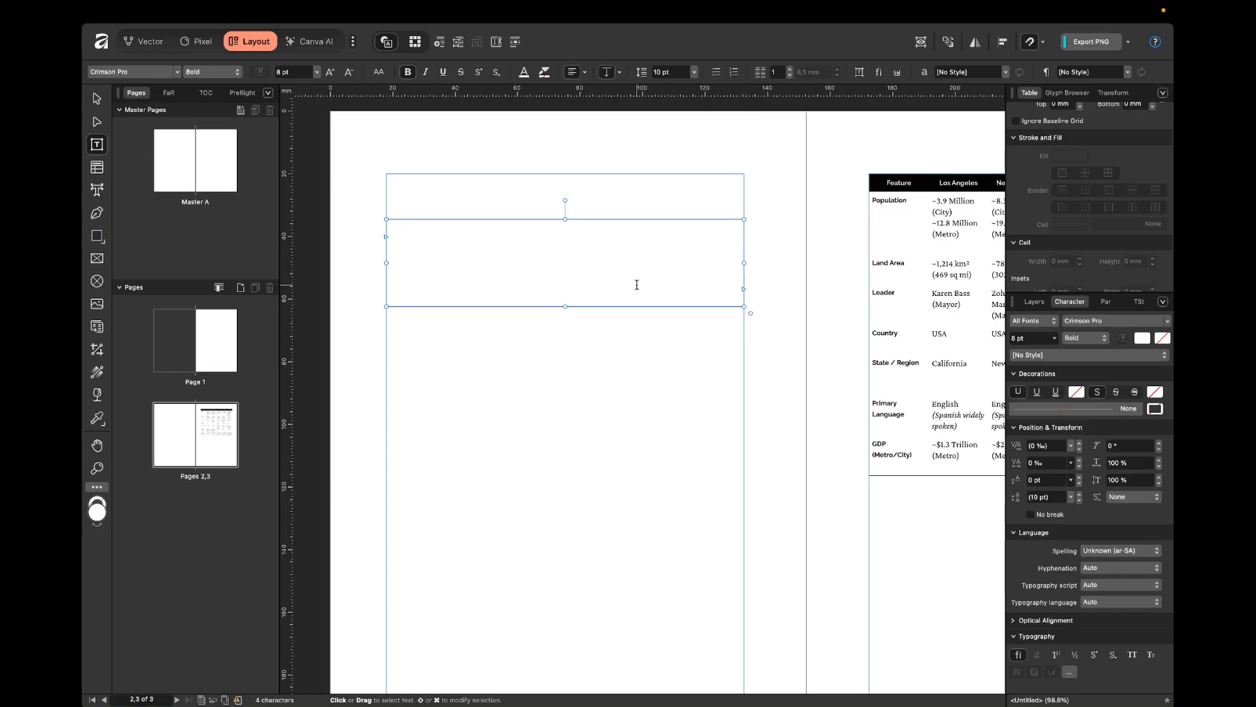
click(1144, 339)
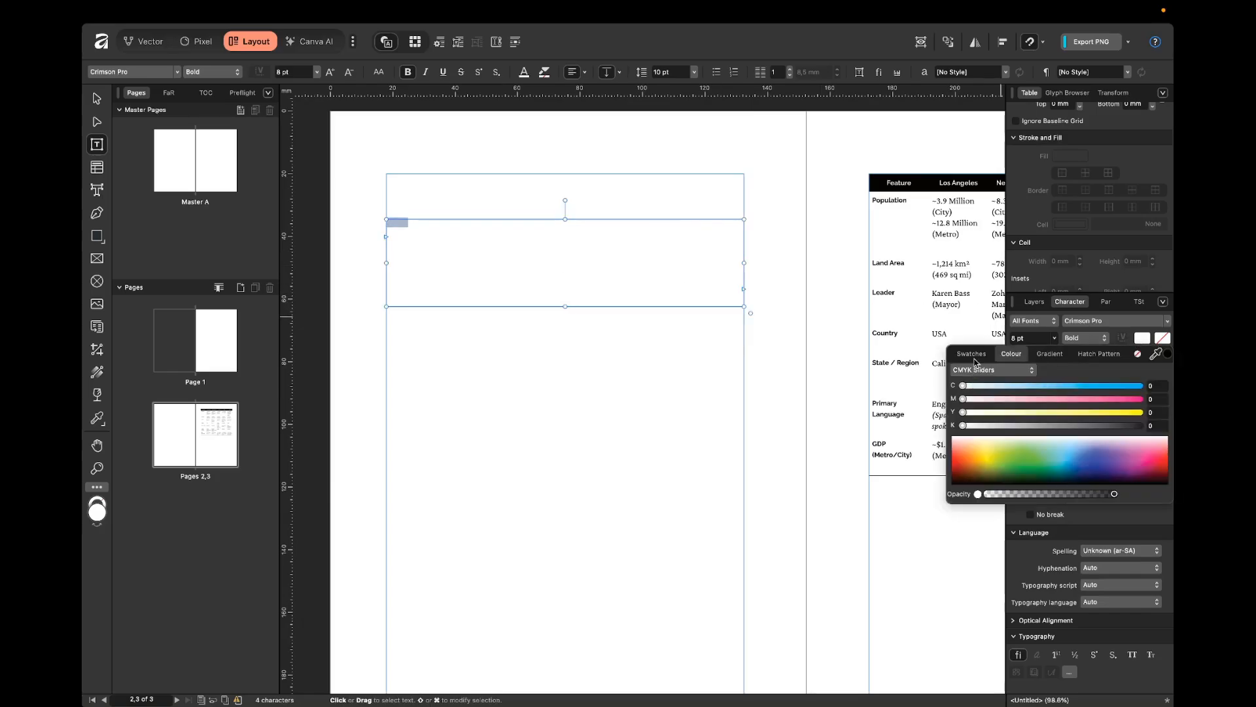
click(974, 361)
click(955, 402)
Complete the page 2 text so that it reads "Your daily thoughts:"
click(480, 248)
scroll(484, 246, up, 2)
text(daily thoughts:)
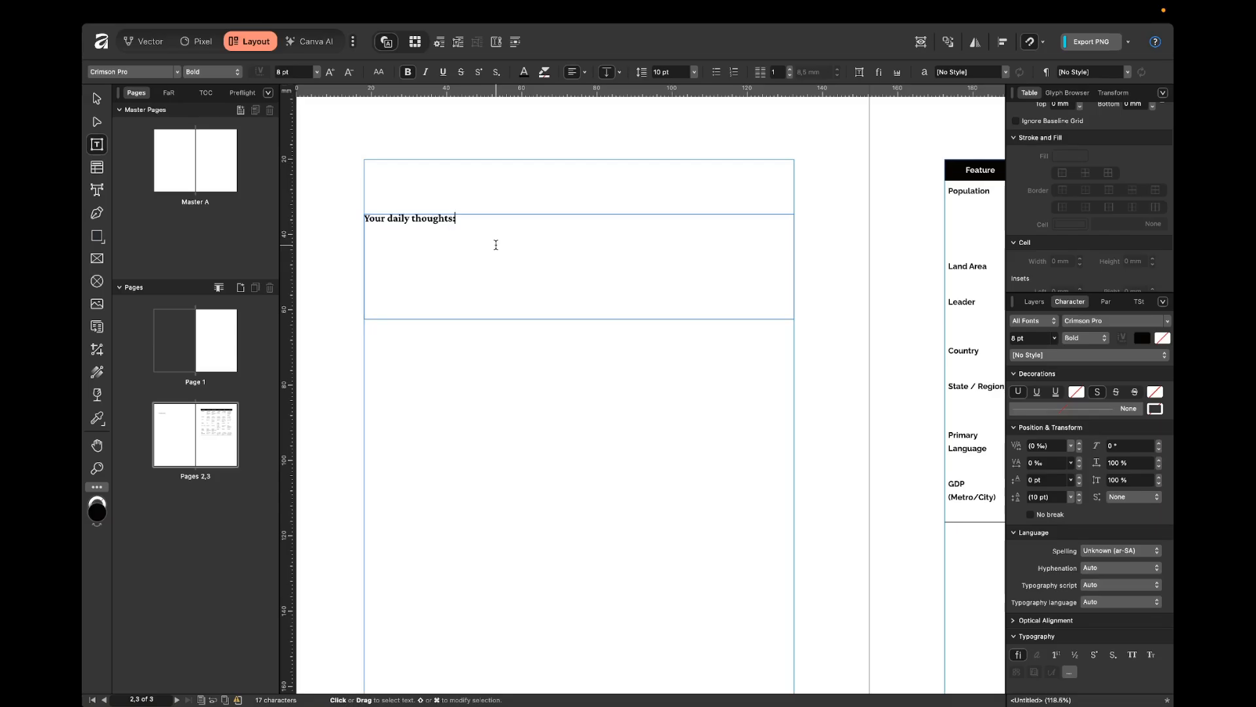
Set the "Your daily thoughts:" heading to 11 pt in a non-bold weight of Crimson Pro
key(super+a)
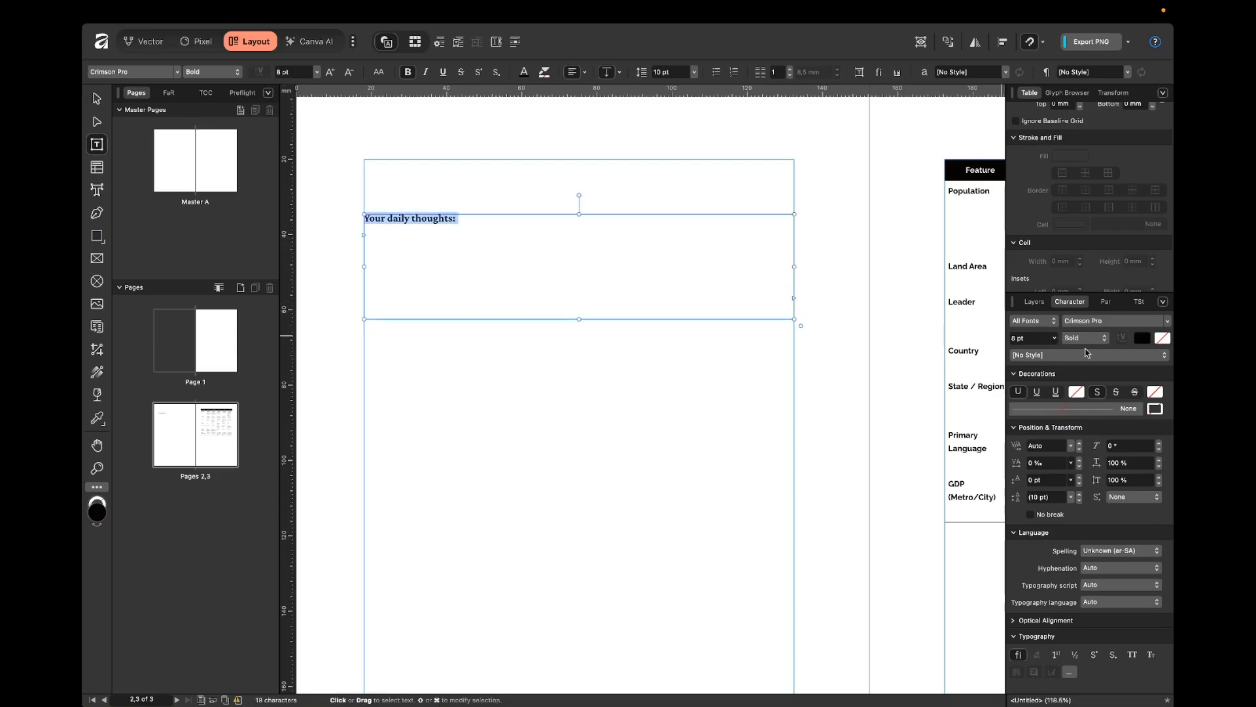
click(1104, 321)
click(1079, 306)
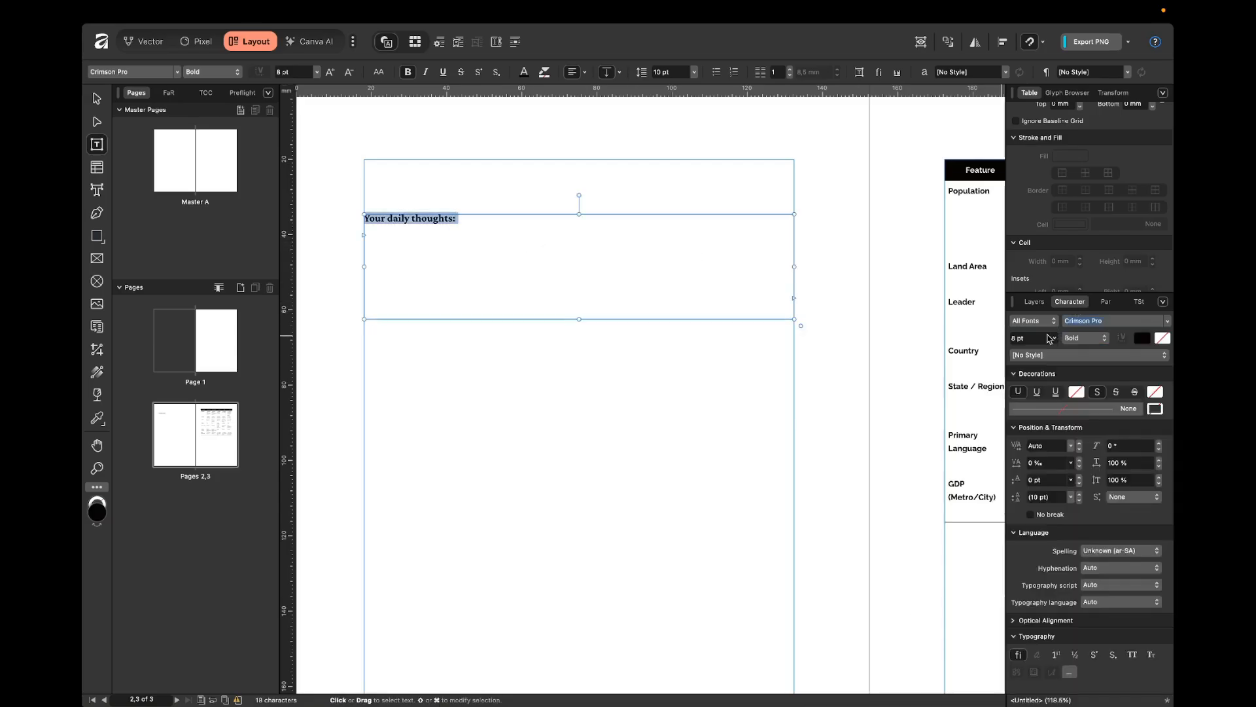
click(1030, 337)
text(11)
key(Return)
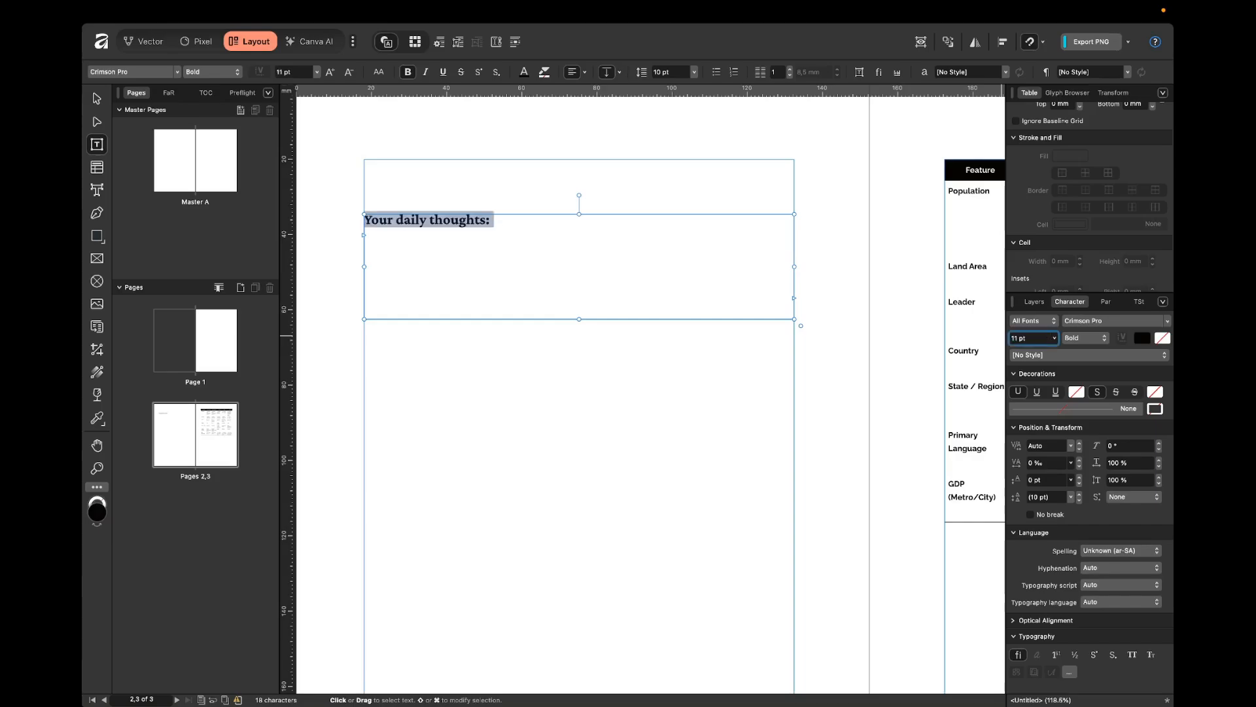
click(1089, 339)
click(1079, 263)
key(Escape)
Move the heading frame up to the top margin of page 2 and shorten it to fit its single line
key(w)
drag(505, 269, 499, 227)
key(w)
click(864, 263)
click(547, 229)
drag(574, 264, 578, 176)
click(862, 237)
Draw a one-column, four-row table about 32 mm wide and 18 mm high at the left margin below the page 2 heading
scroll(811, 261, down, 2)
scroll(812, 261, down, 2)
scroll(812, 262, right, 2)
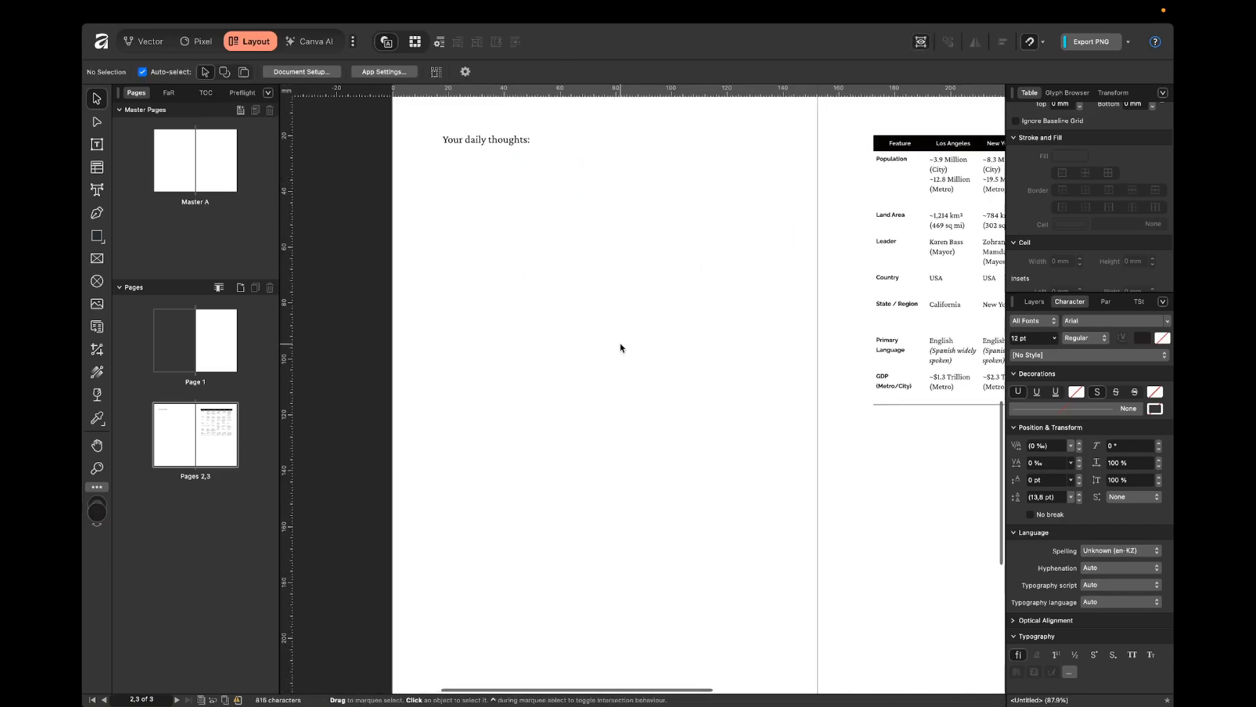
scroll(645, 191, up, 4)
scroll(843, 228, down, 1)
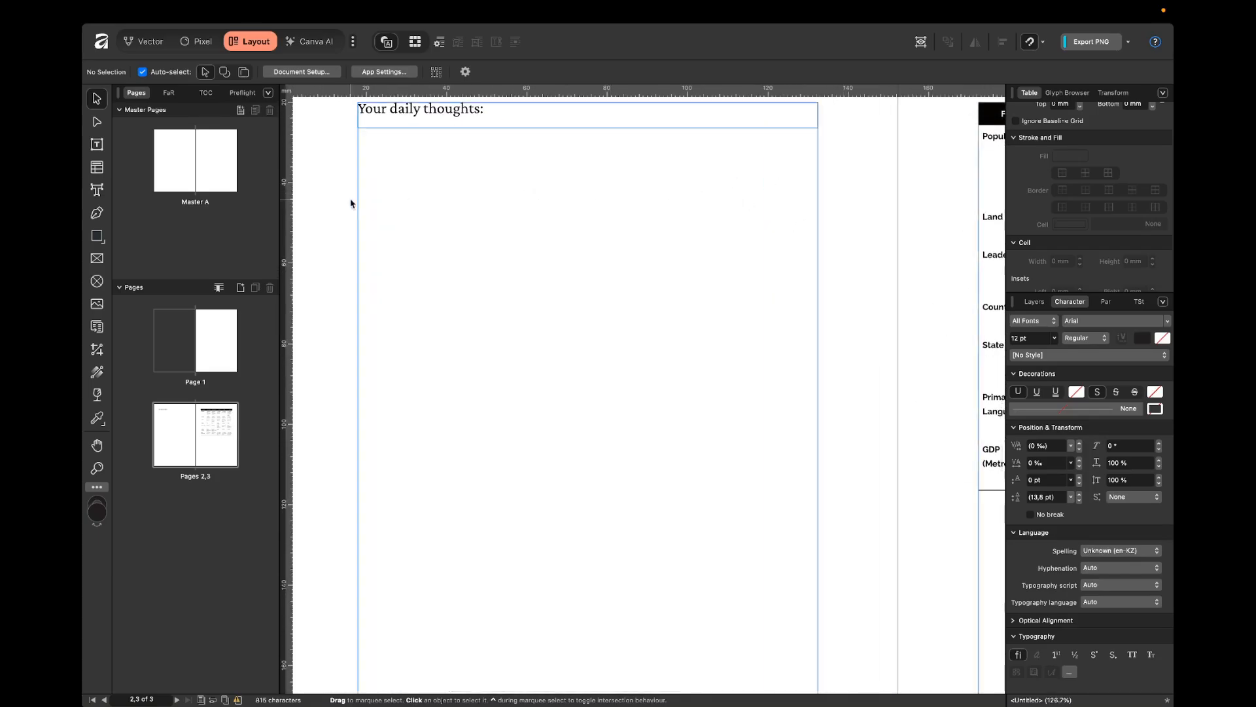
key(t)
key(t)
key(t)
drag(359, 183, 484, 258)
click(906, 229)
key(v)
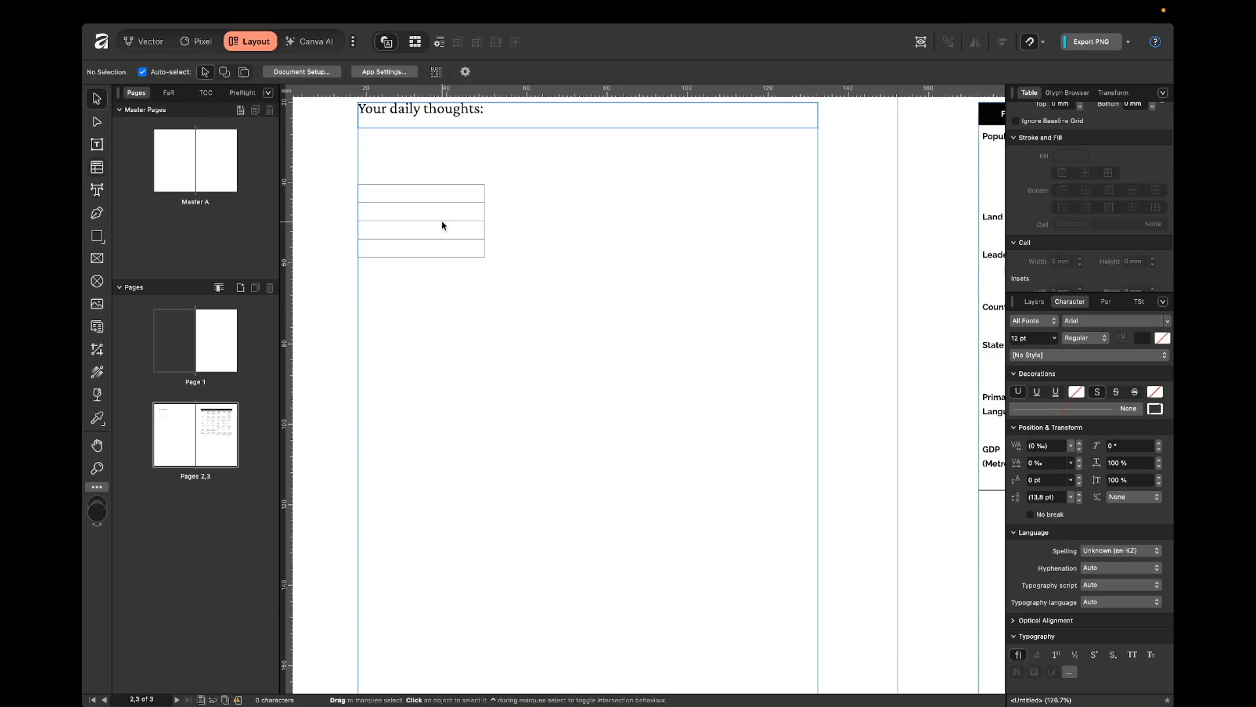
Widen the new table to the right margin and set its cell height to 10 mm
click(441, 222)
drag(485, 221, 818, 221)
scroll(1073, 108, up, 3)
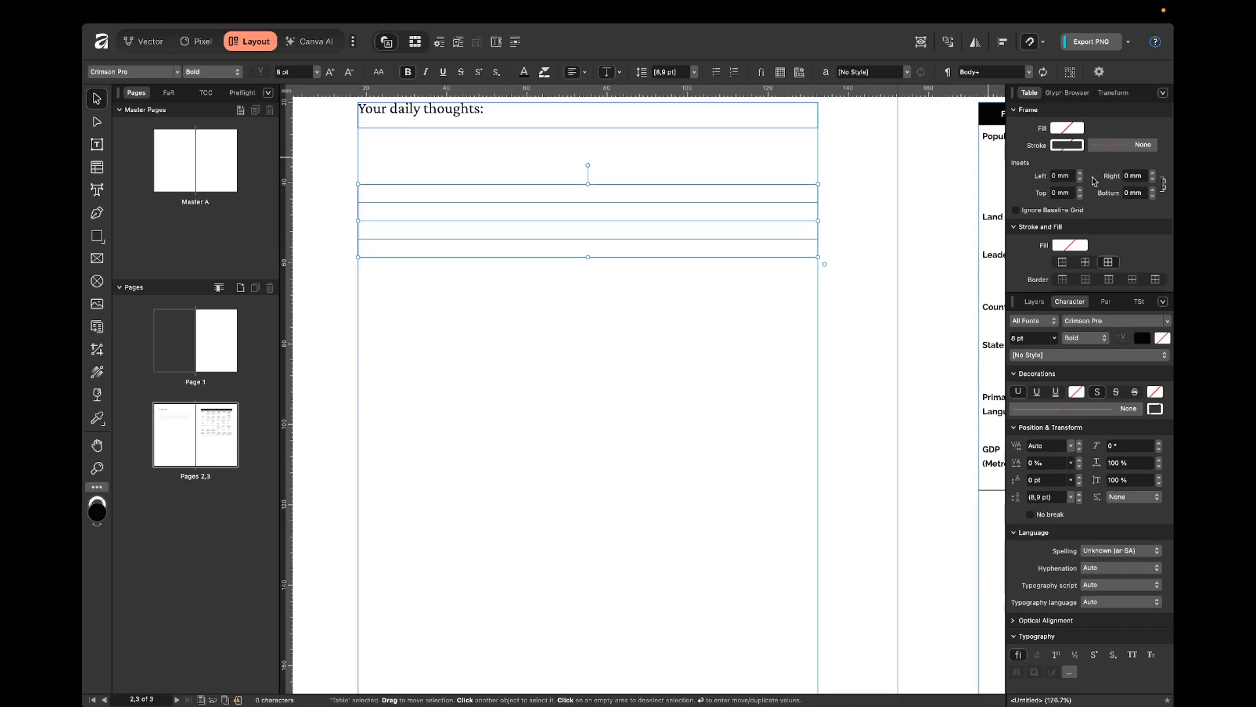
scroll(1090, 187, down, 3)
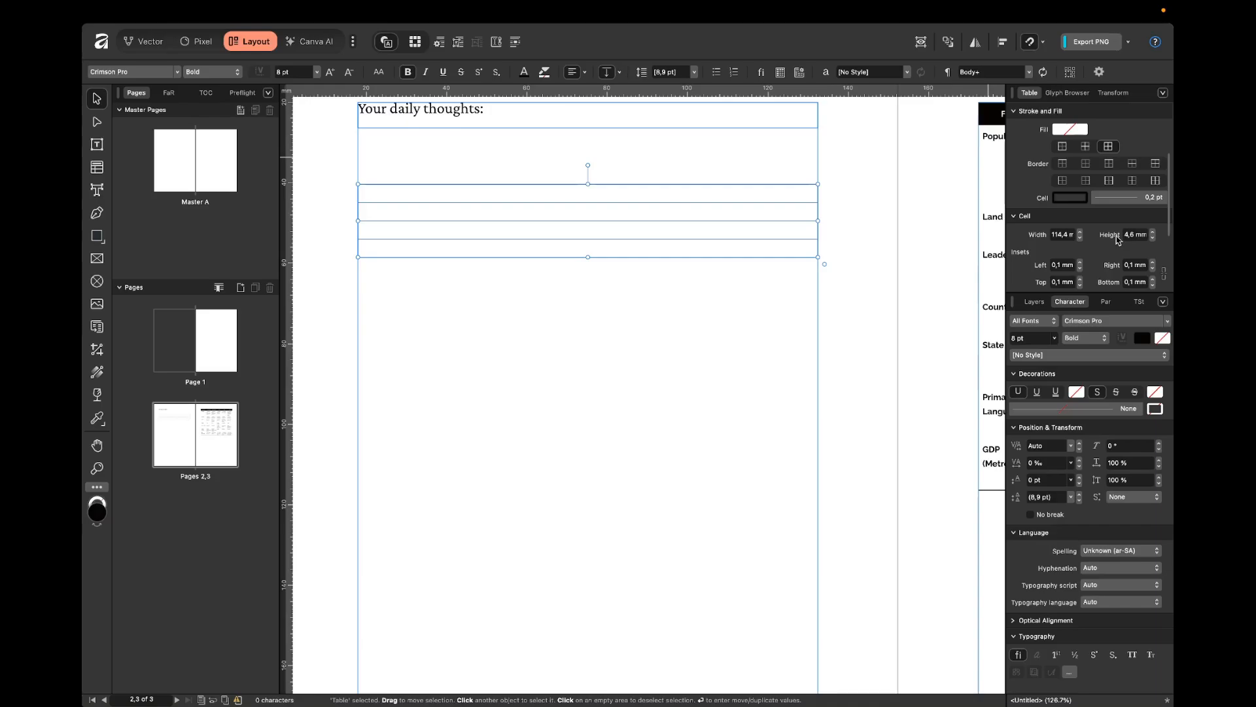
click(1137, 235)
text(10)
key(Return)
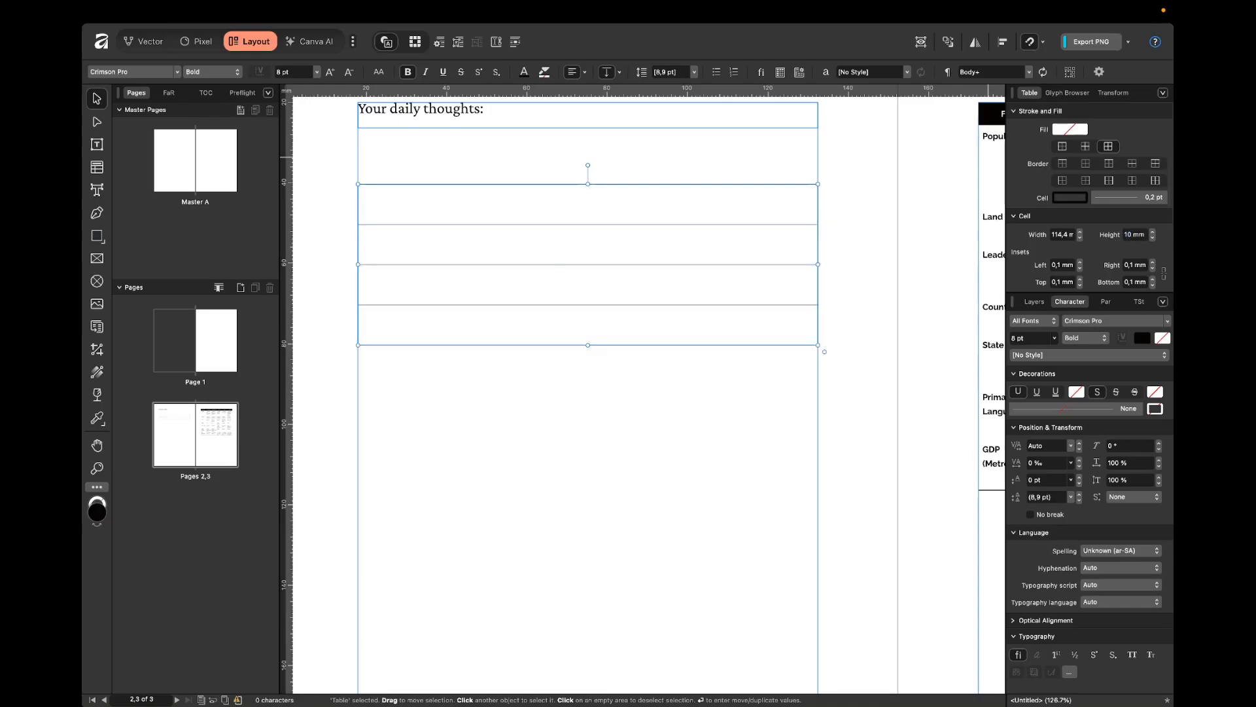
click(863, 208)
Move the table up about 10 mm, closer to the "Your daily thoughts:" heading
scroll(863, 208, down, 3)
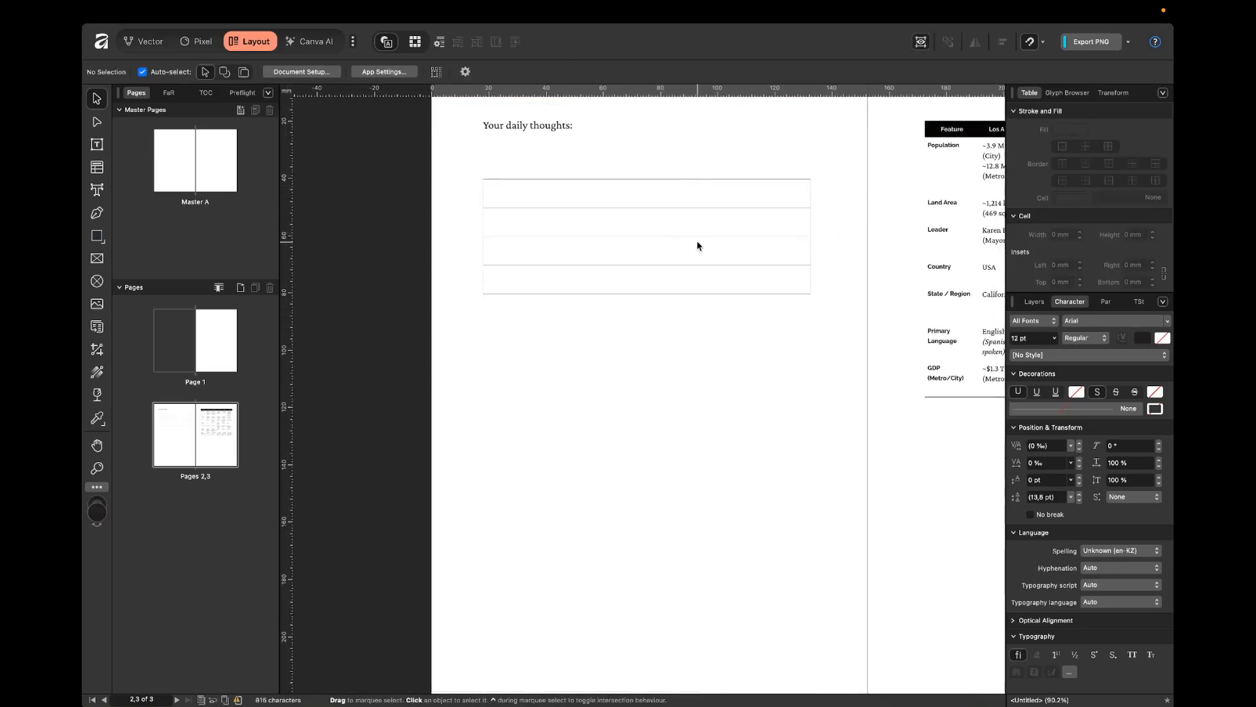
click(698, 244)
drag(626, 241, 626, 213)
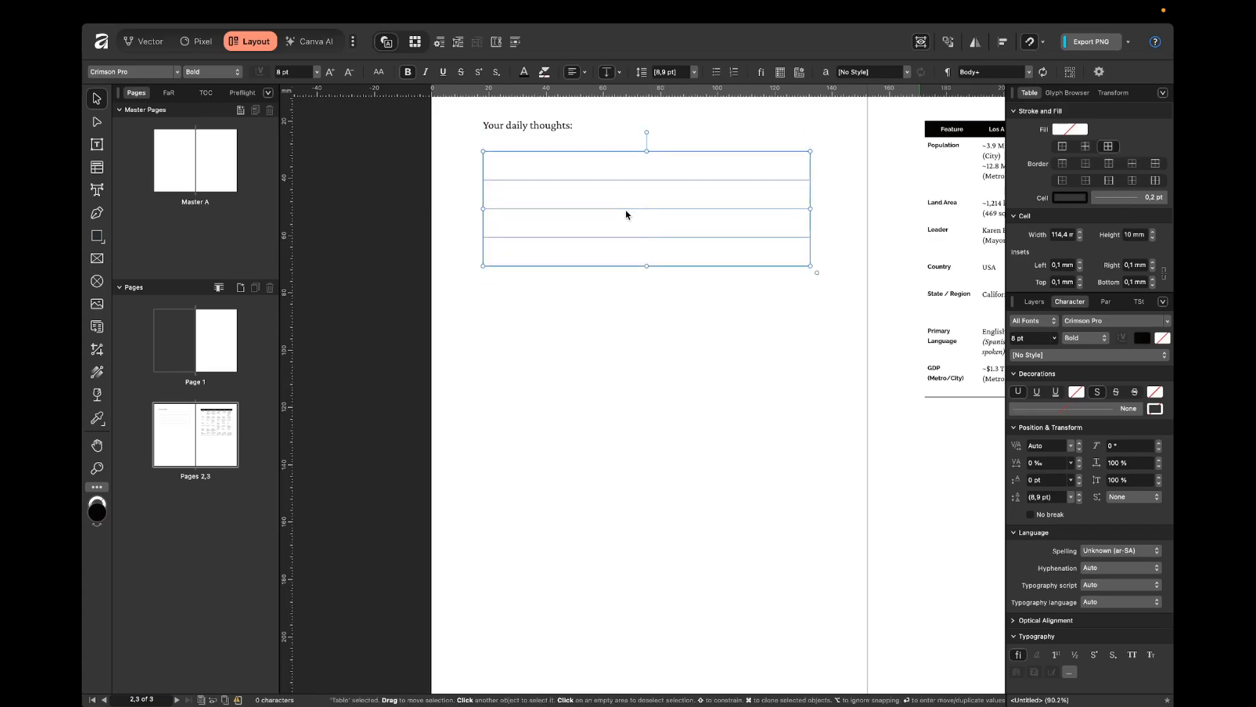
Try cell heights of 7 mm and 5 mm on the page 2 table and set it back to 10 mm
click(1139, 236)
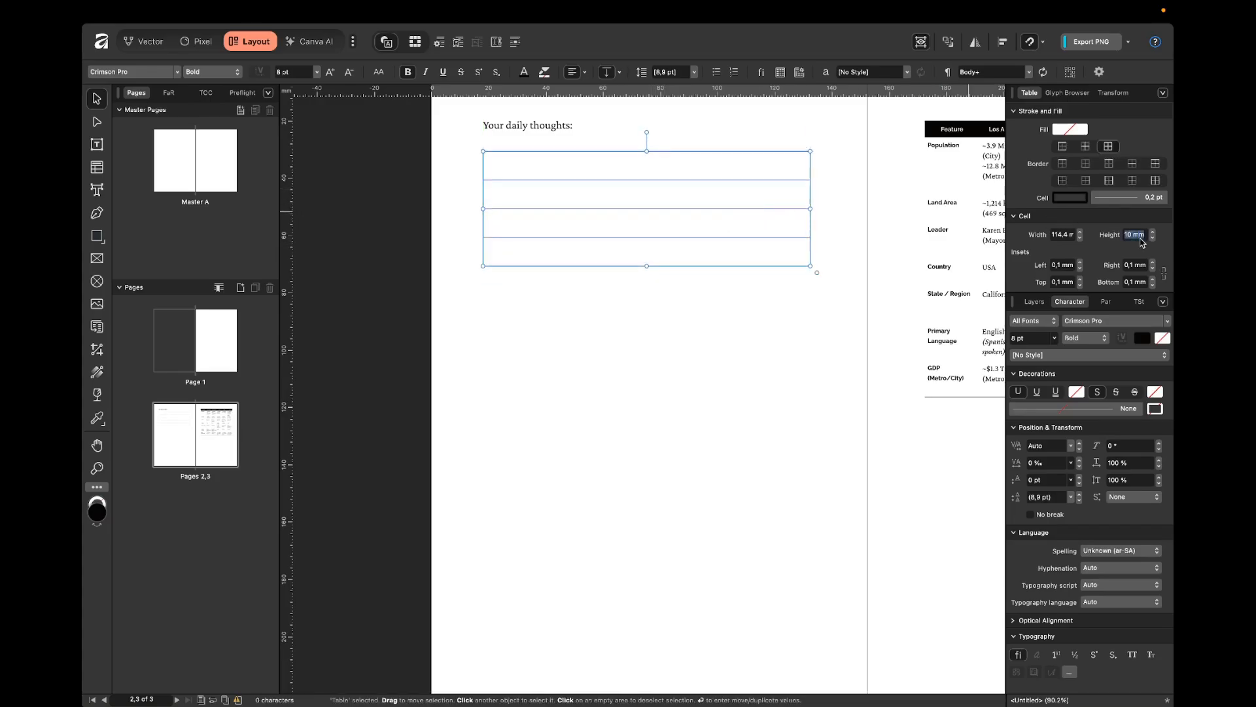
text(7)
key(Return)
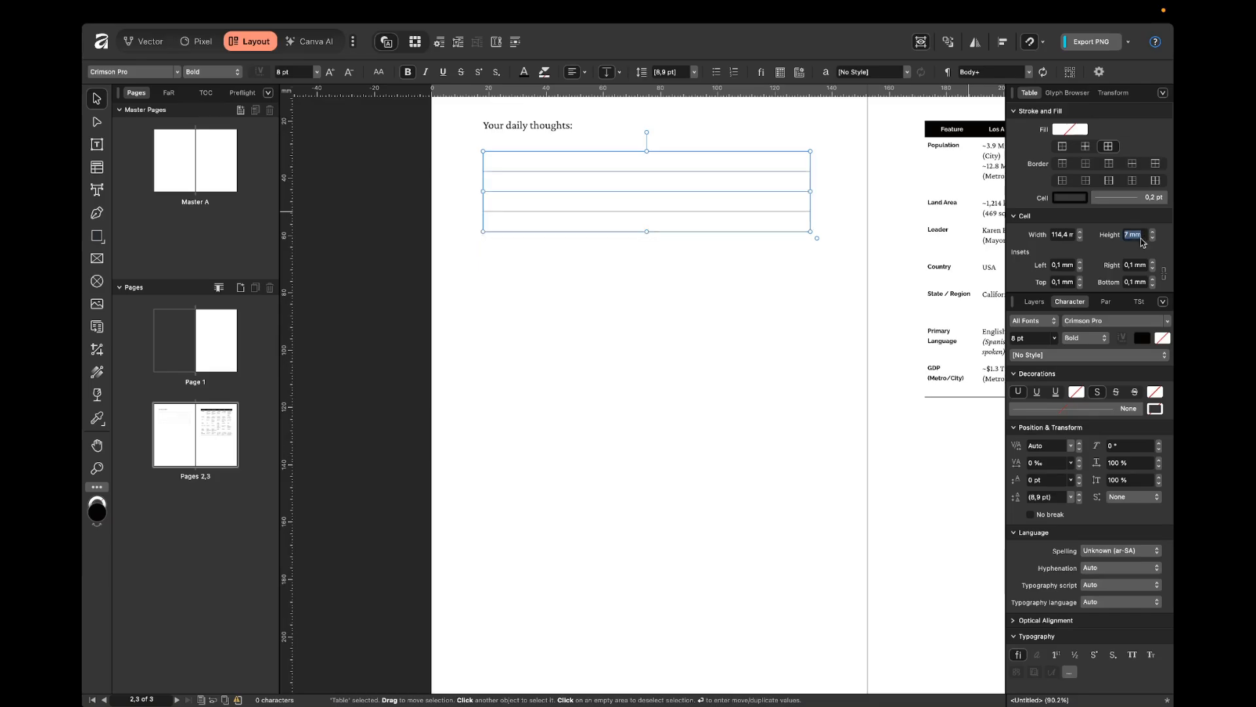
text(5)
key(Return)
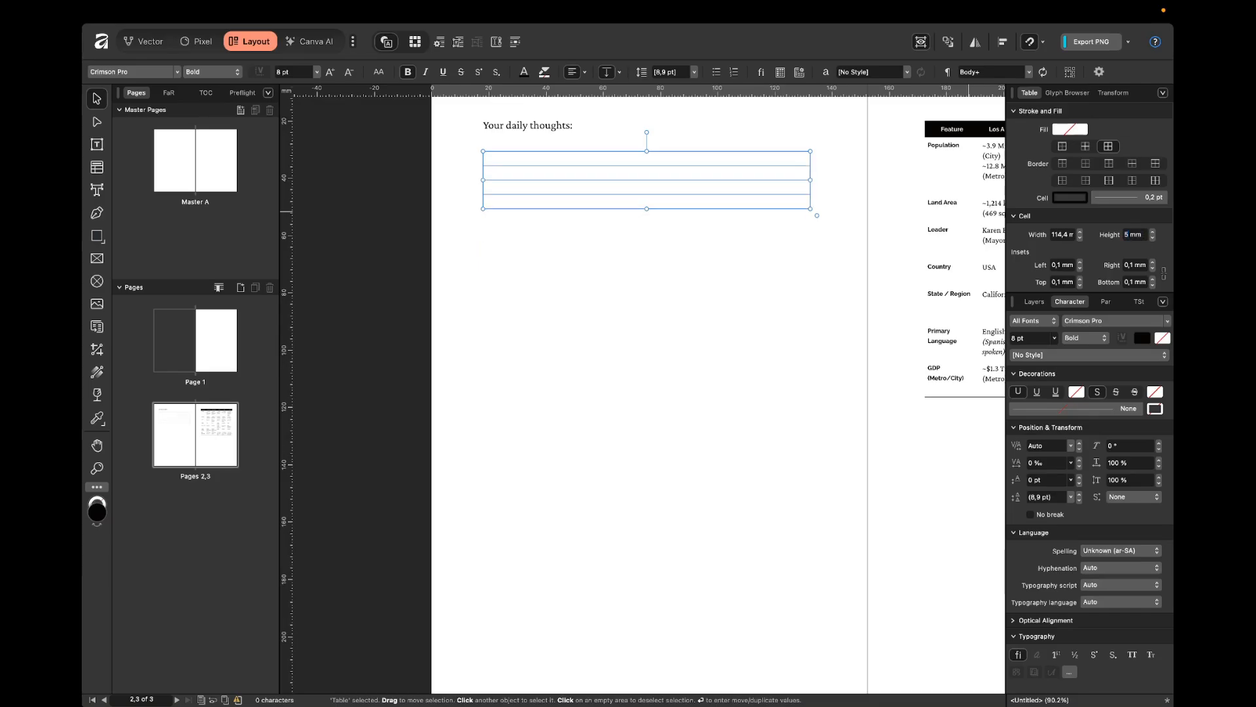
click(1132, 234)
text(10)
key(Return)
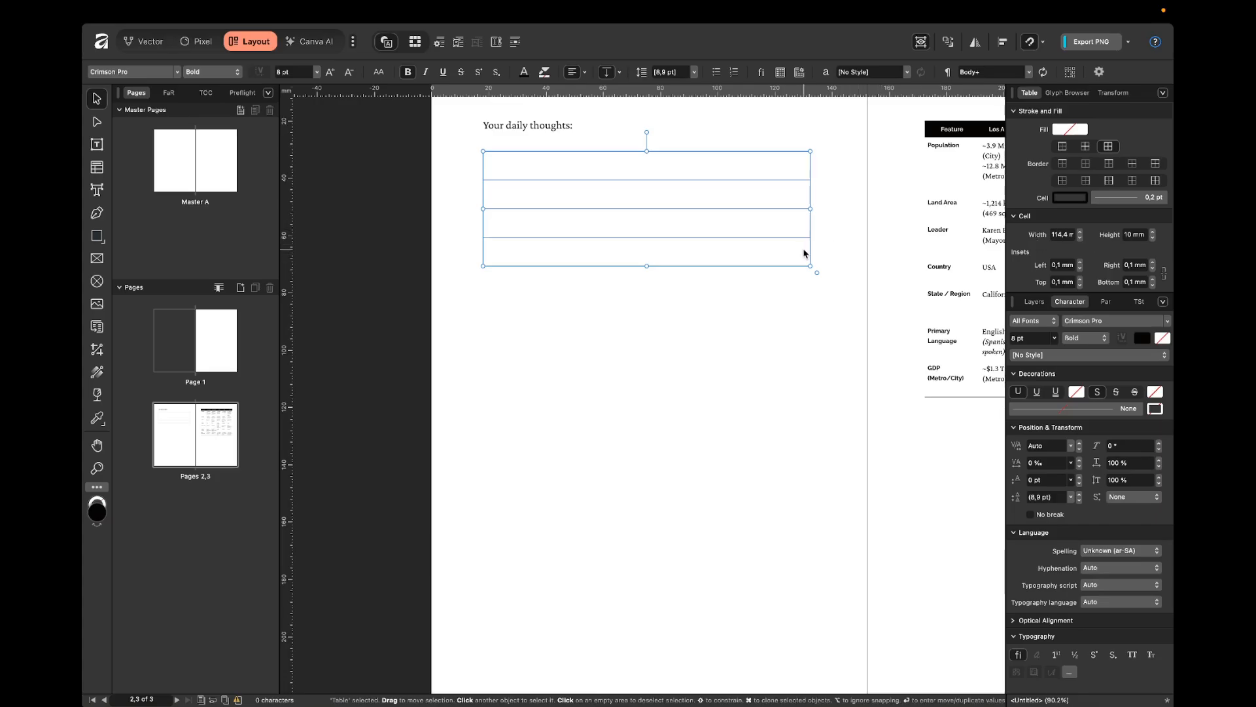
Extend the page 2 table to 17 rows, filling the space down to near the bottom margin
double_click(558, 257)
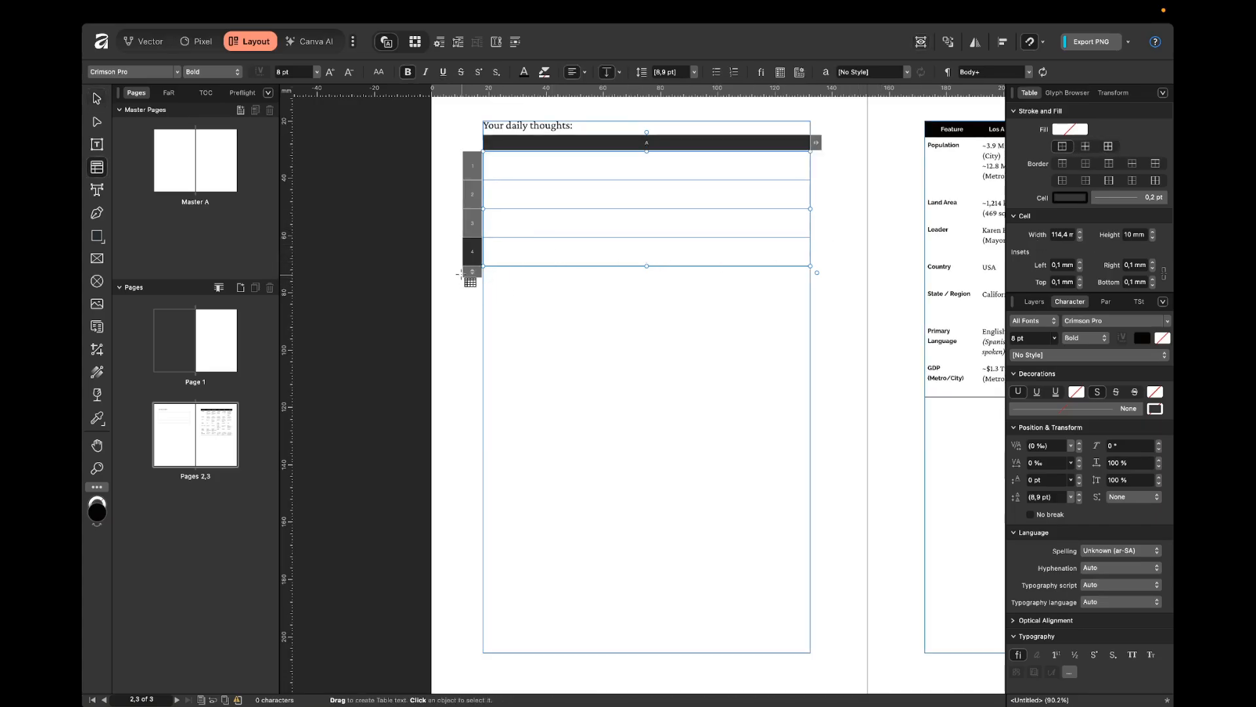
drag(467, 273, 459, 639)
click(846, 429)
key(v)
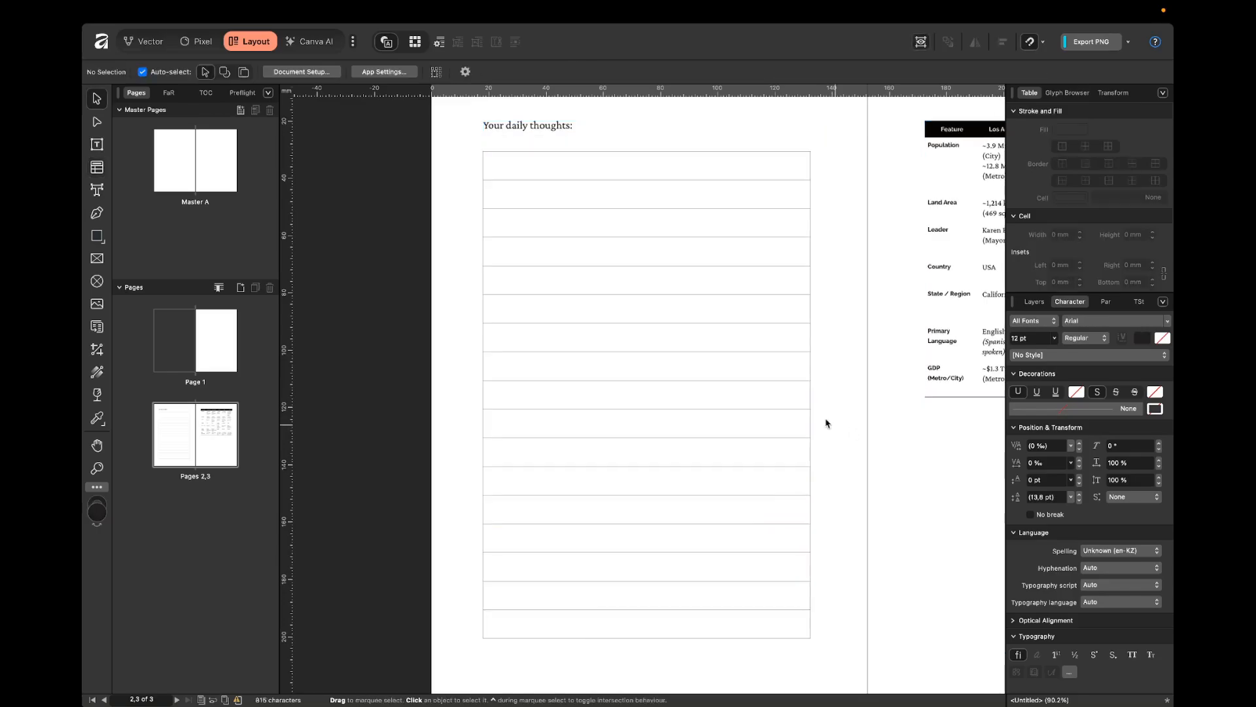
Remove the stroke from the left and right borders of the whole table column, keeping only the horizontal lines
click(701, 281)
double_click(700, 281)
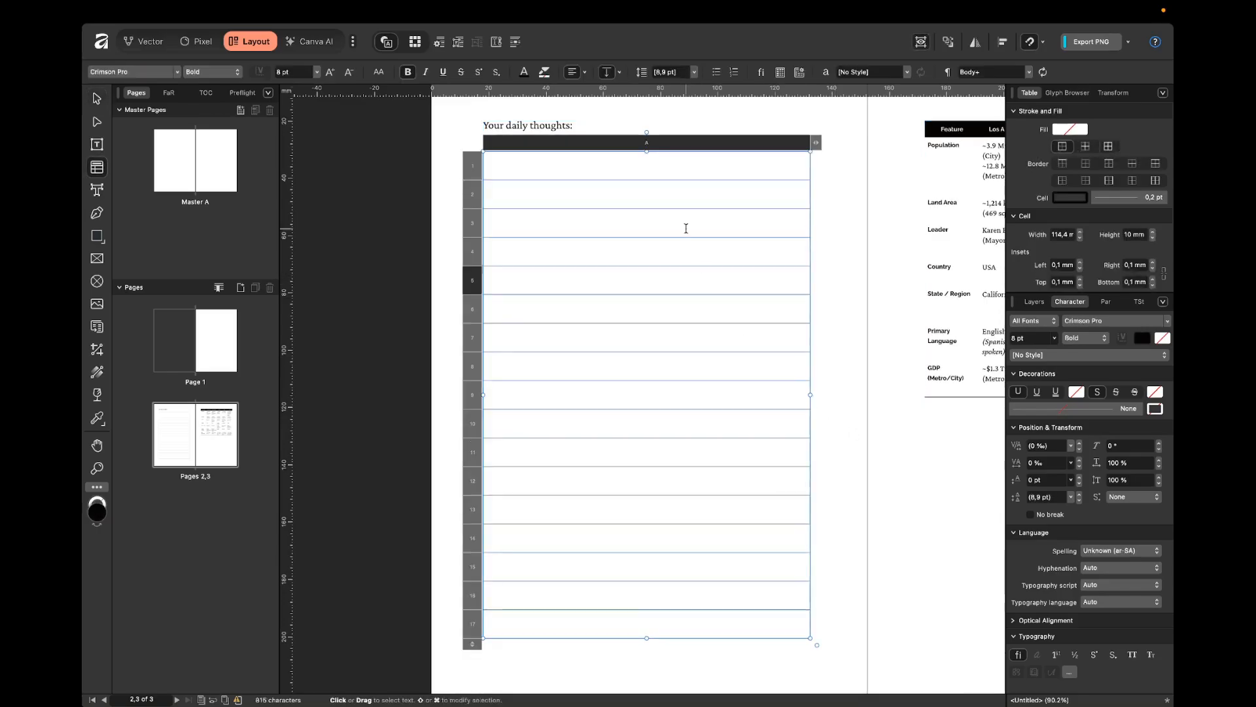
click(698, 143)
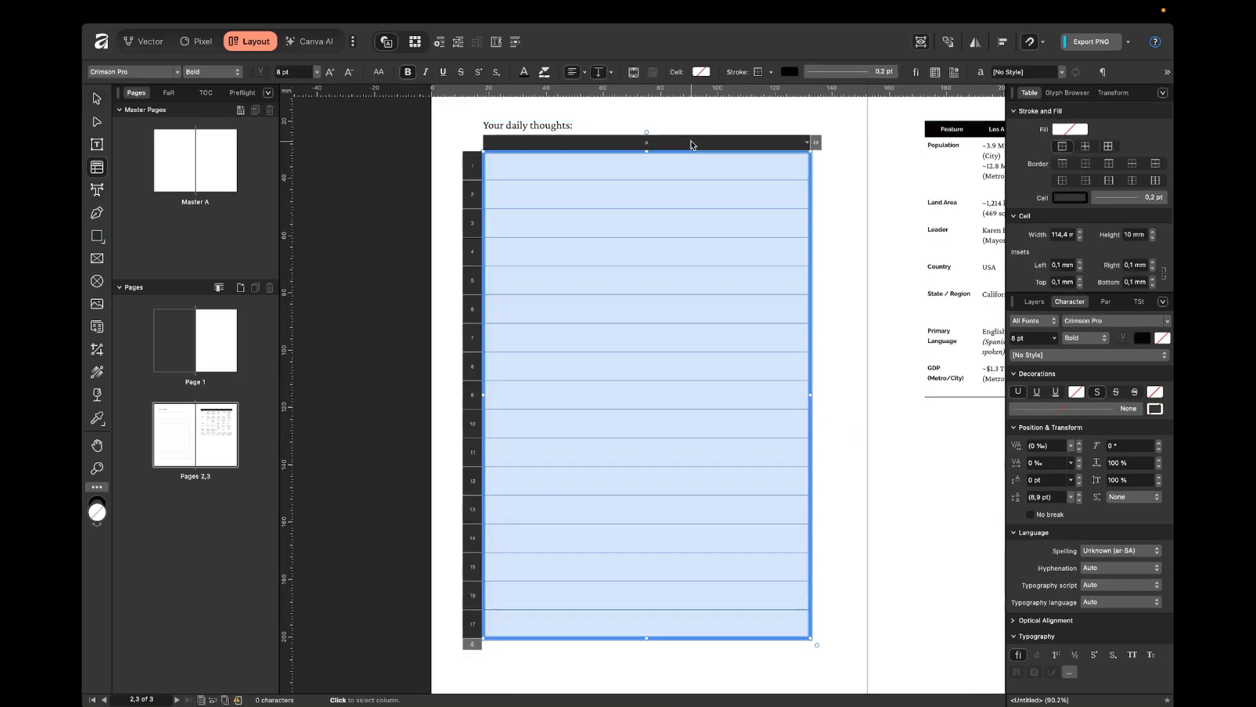
click(1154, 184)
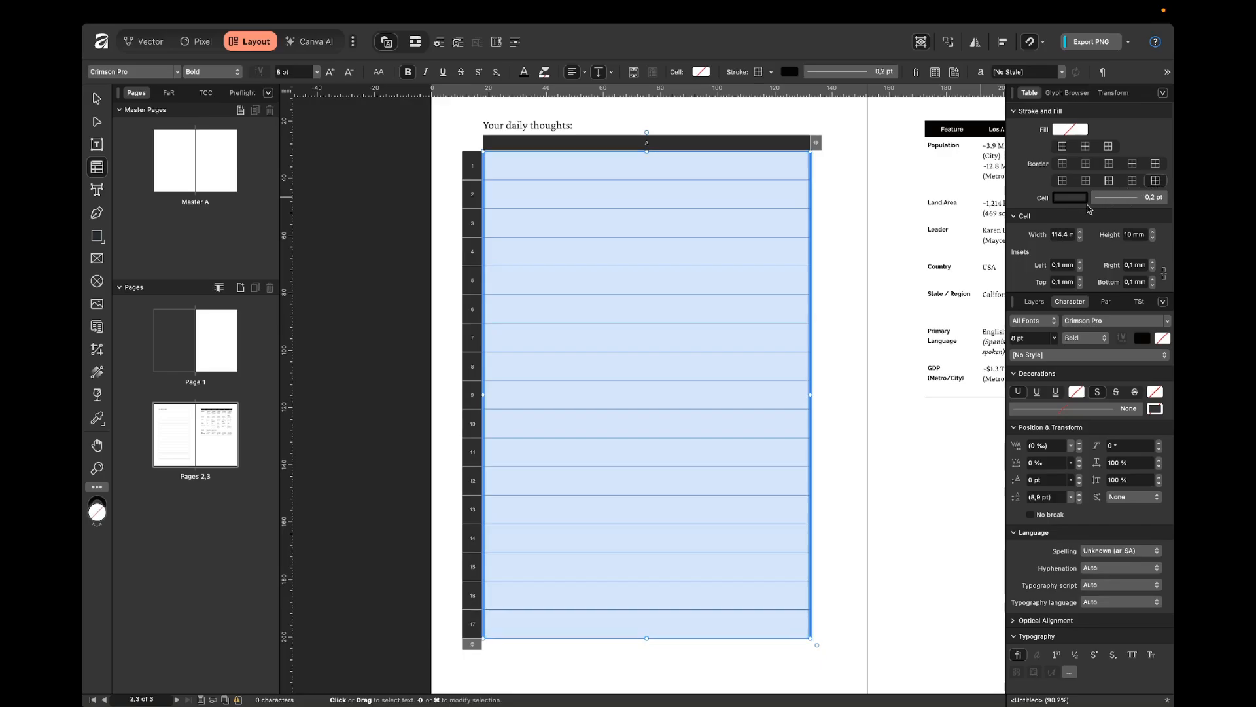
click(1110, 198)
click(1023, 221)
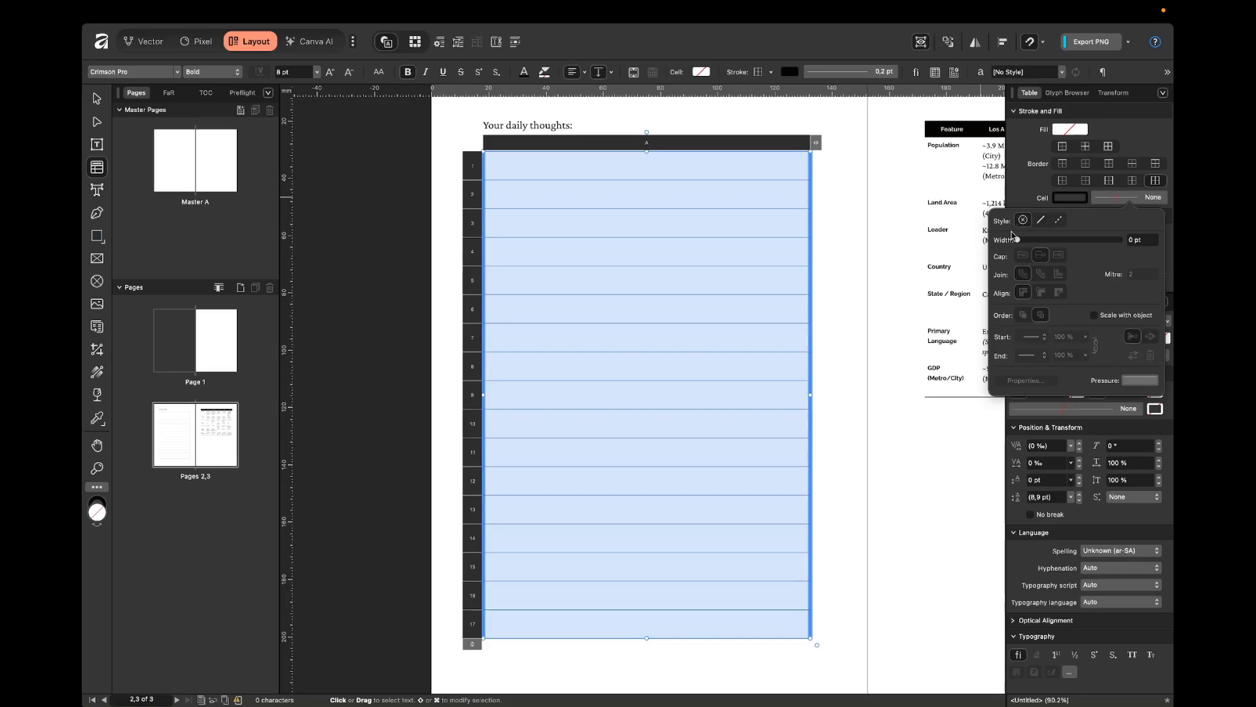
click(822, 218)
key(Escape)
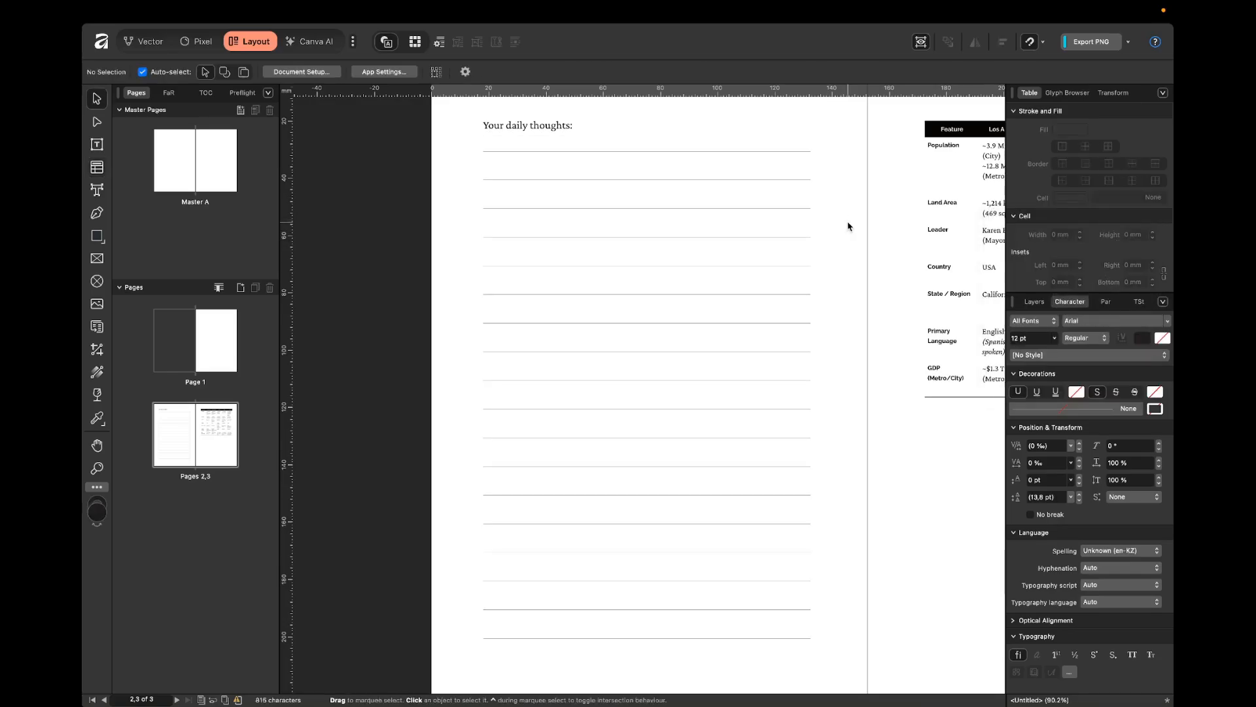
Nudge the lined table down about 2 mm from the heading and deselect it
click(772, 226)
key(shift+Down)
key(shift+Down)
click(842, 270)
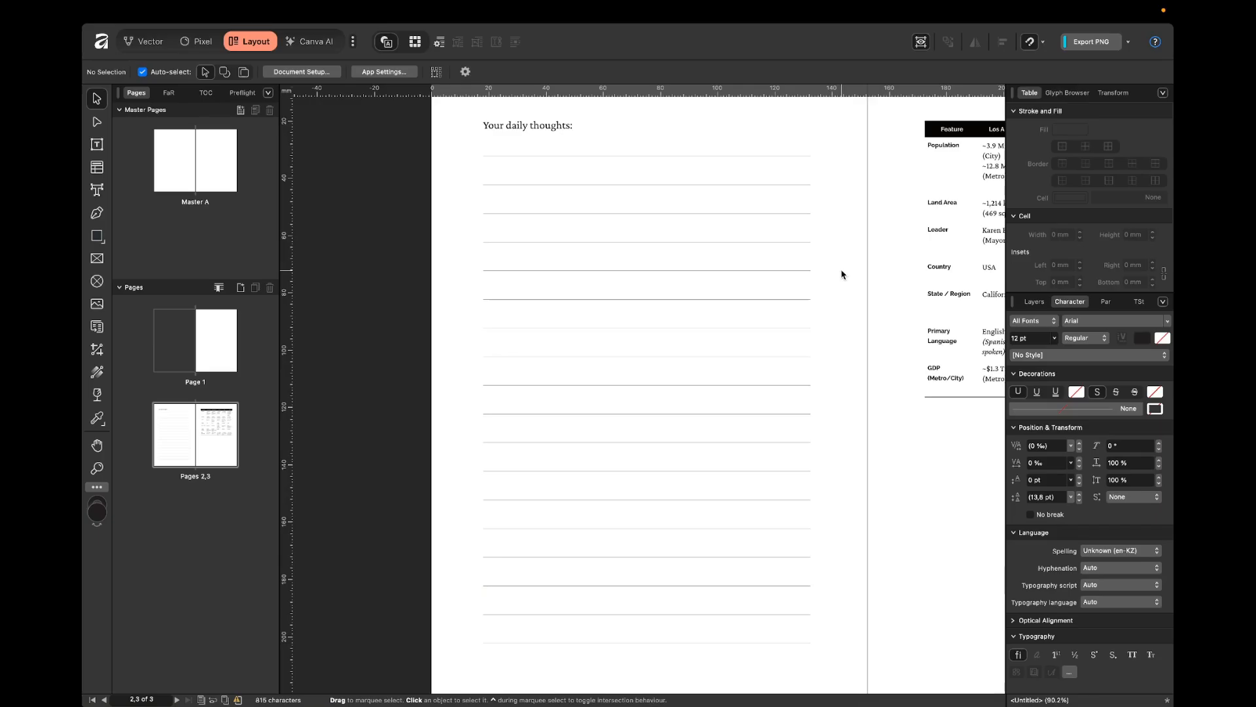
scroll(841, 272, right, 2)
scroll(821, 272, up, 1)
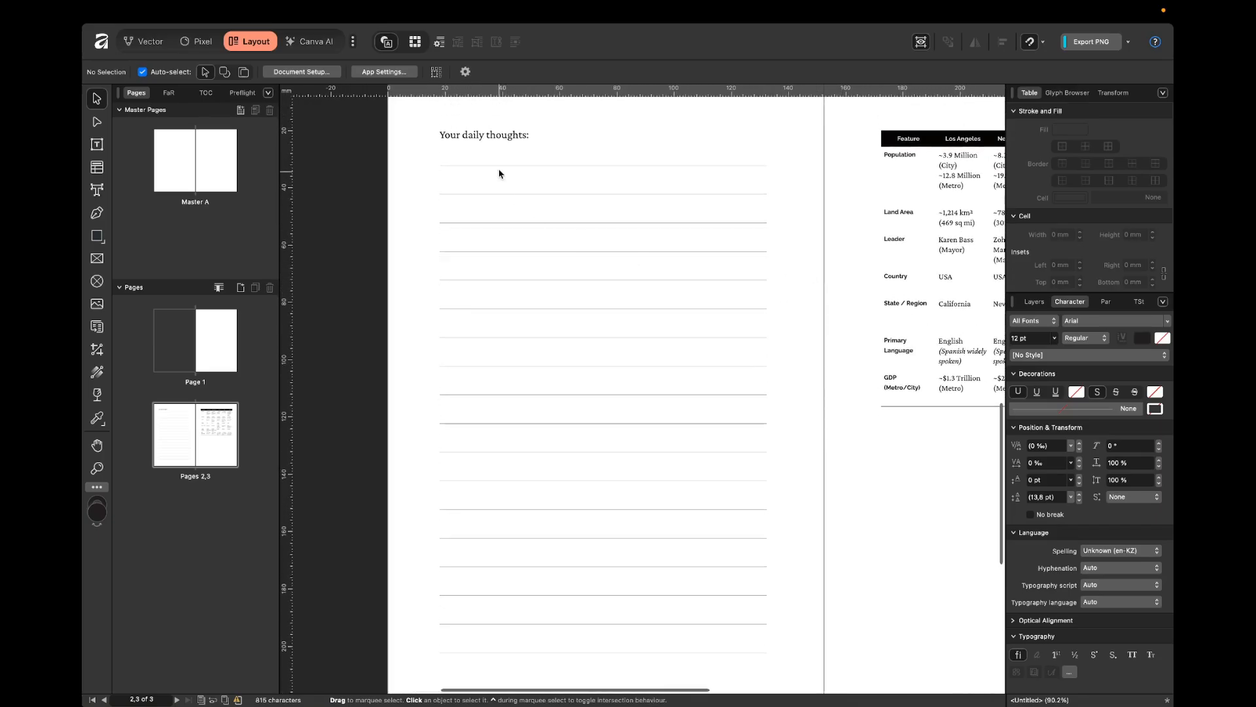
click(678, 235)
click(793, 262)
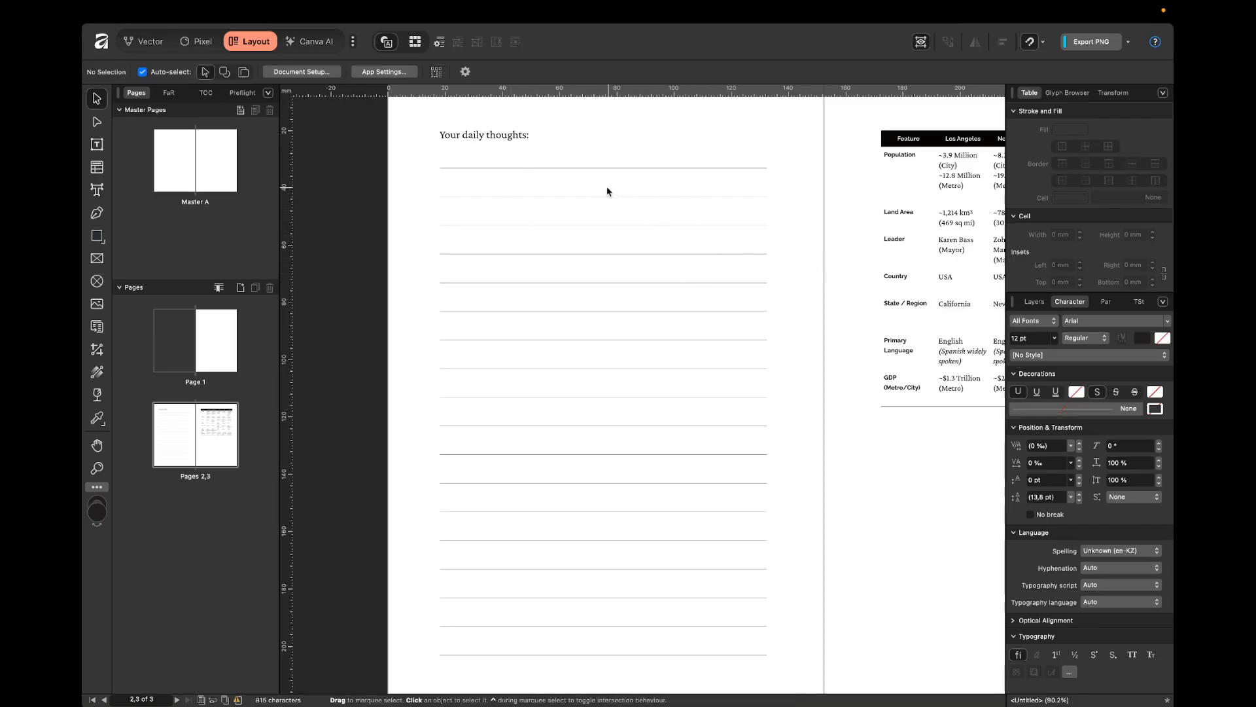
scroll(608, 191, down, 5)
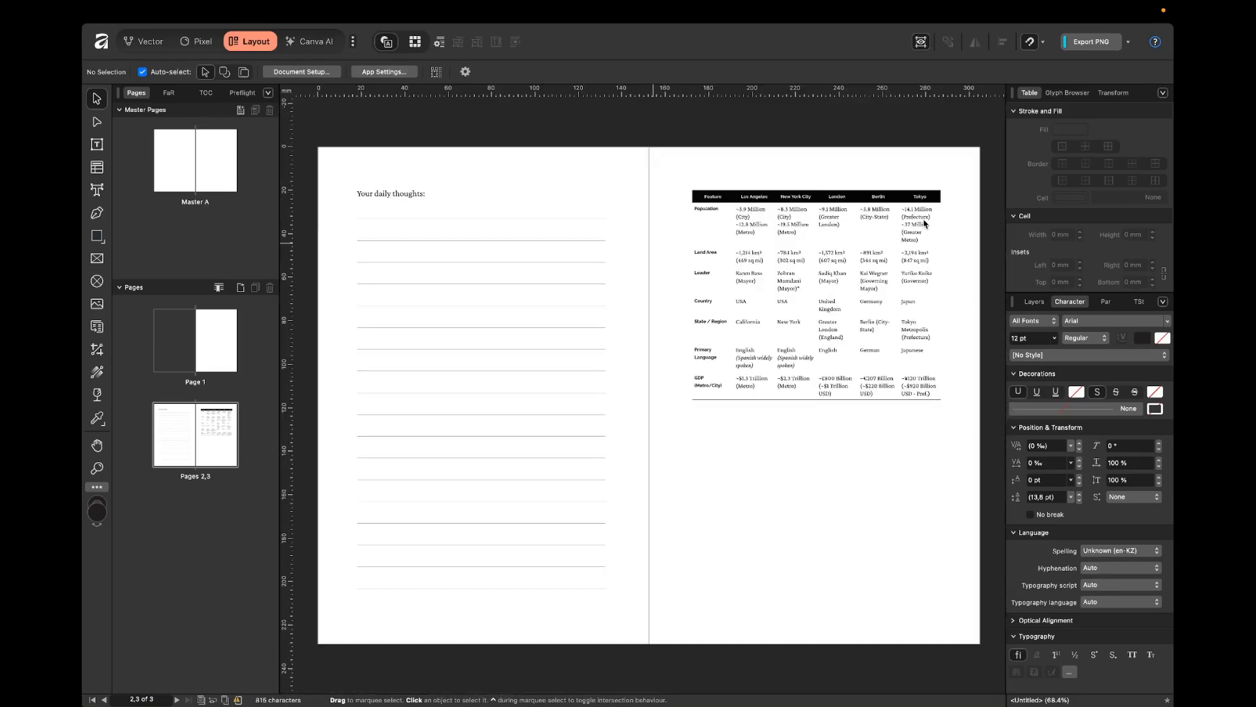